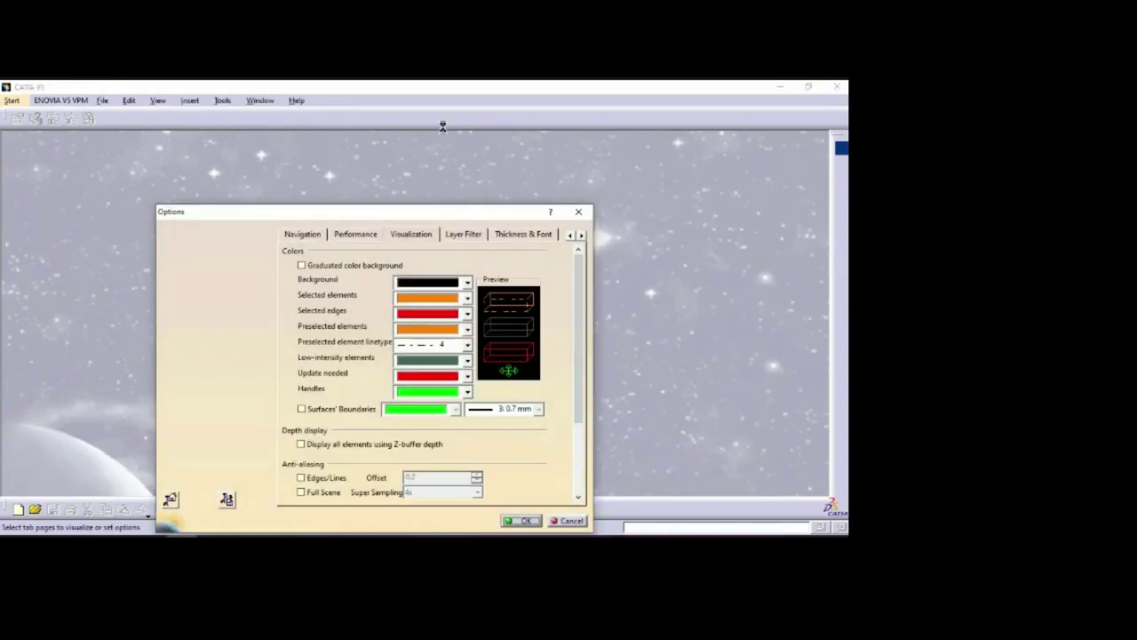
# Dismiss the options, create a new Part Design part named Part1 with hybrid design enabled, and open a sketch on the zx plane
pyautogui.click(572, 522)
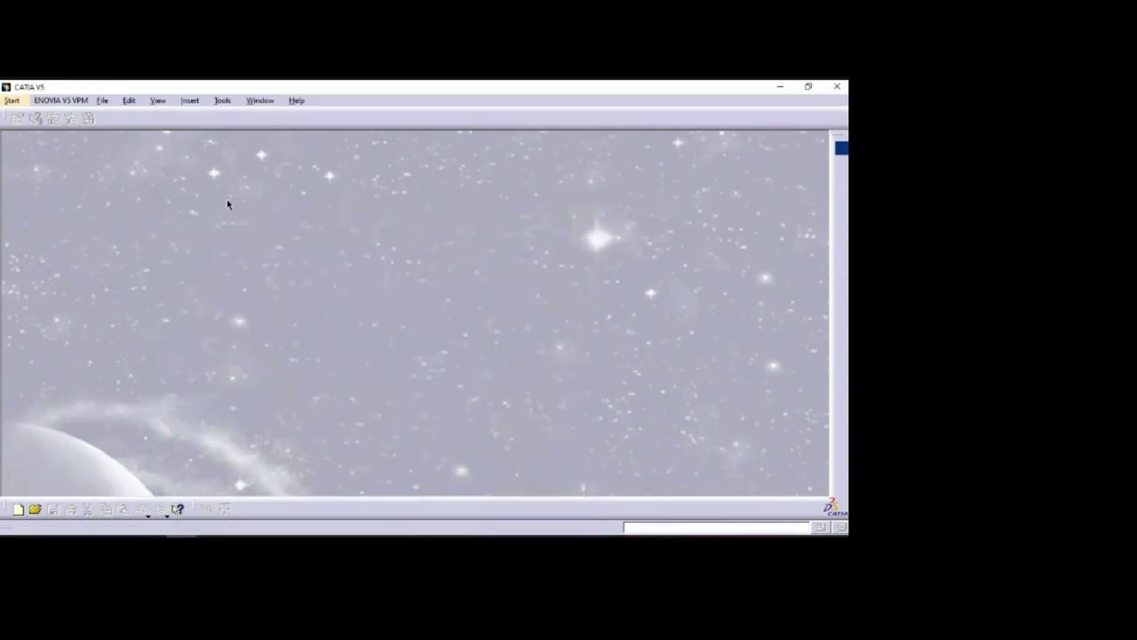
pyautogui.click(12, 101)
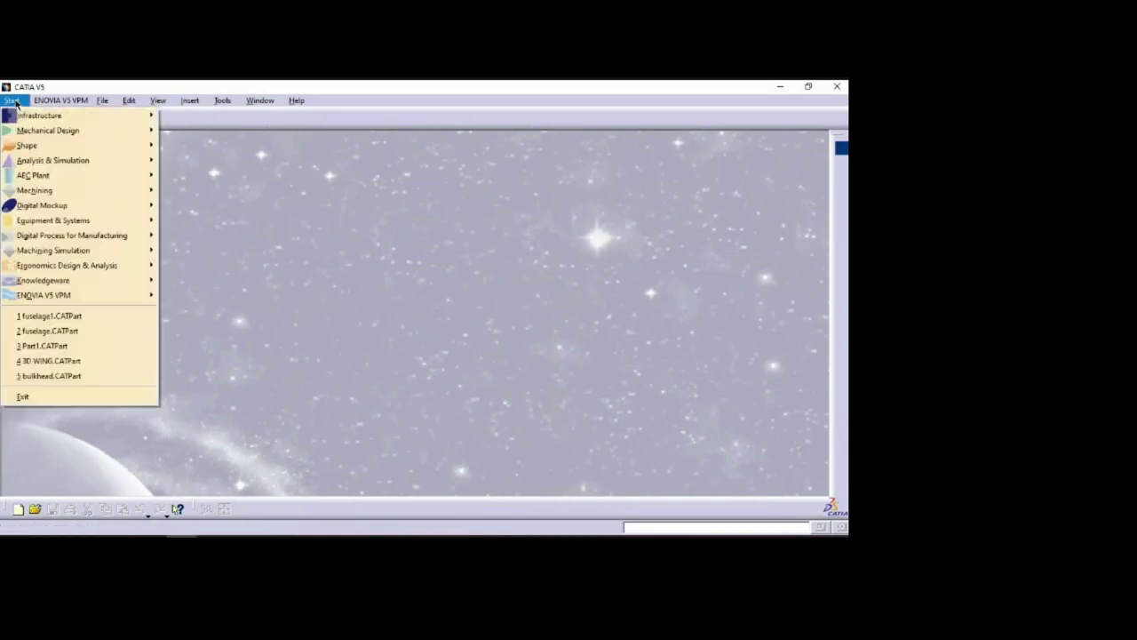
pyautogui.moveTo(53, 131)
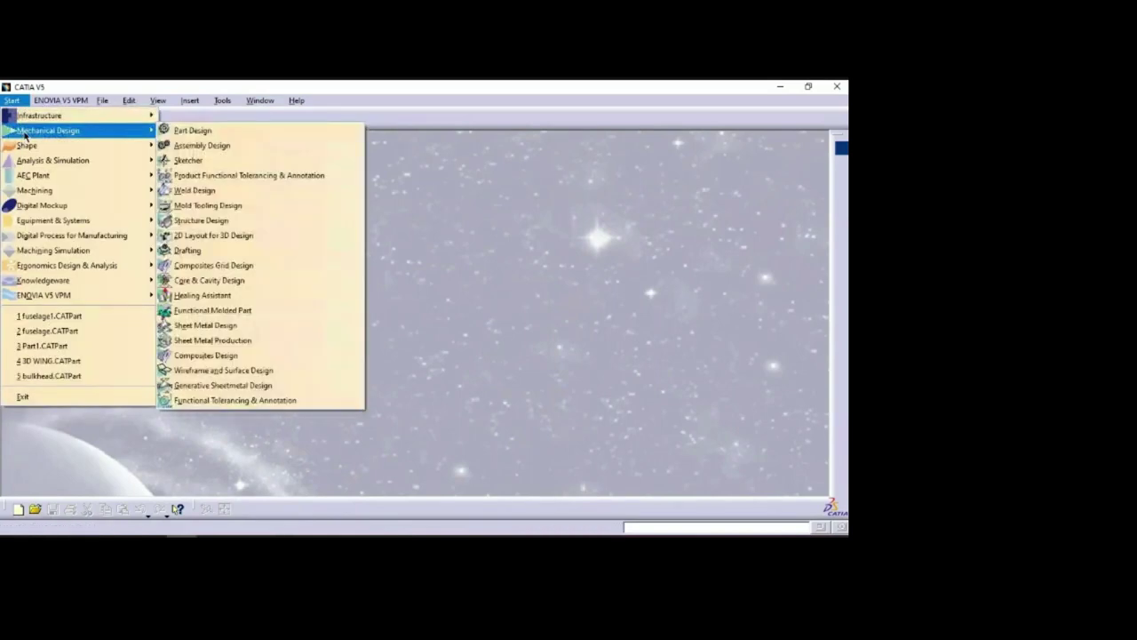
pyautogui.click(218, 135)
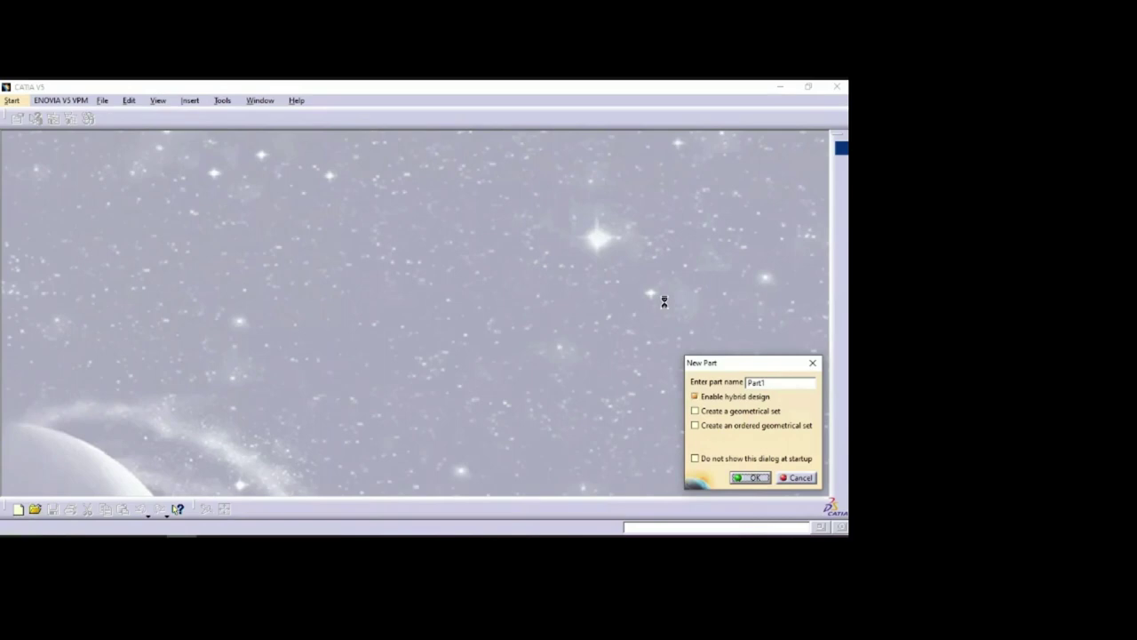
pyautogui.press('Return')
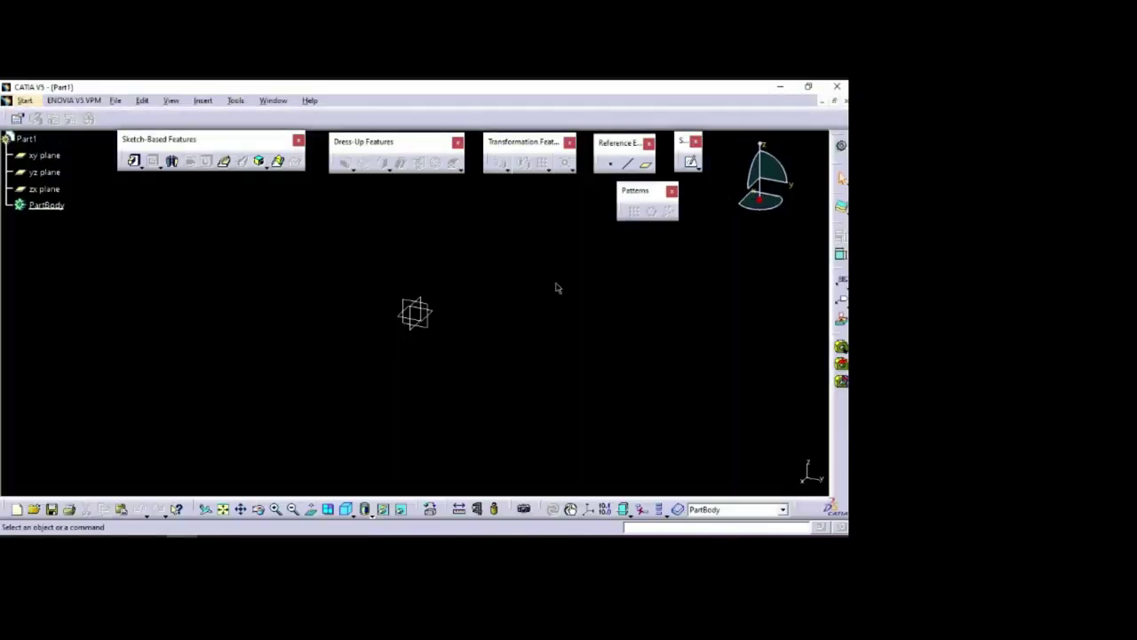
pyautogui.click(427, 301)
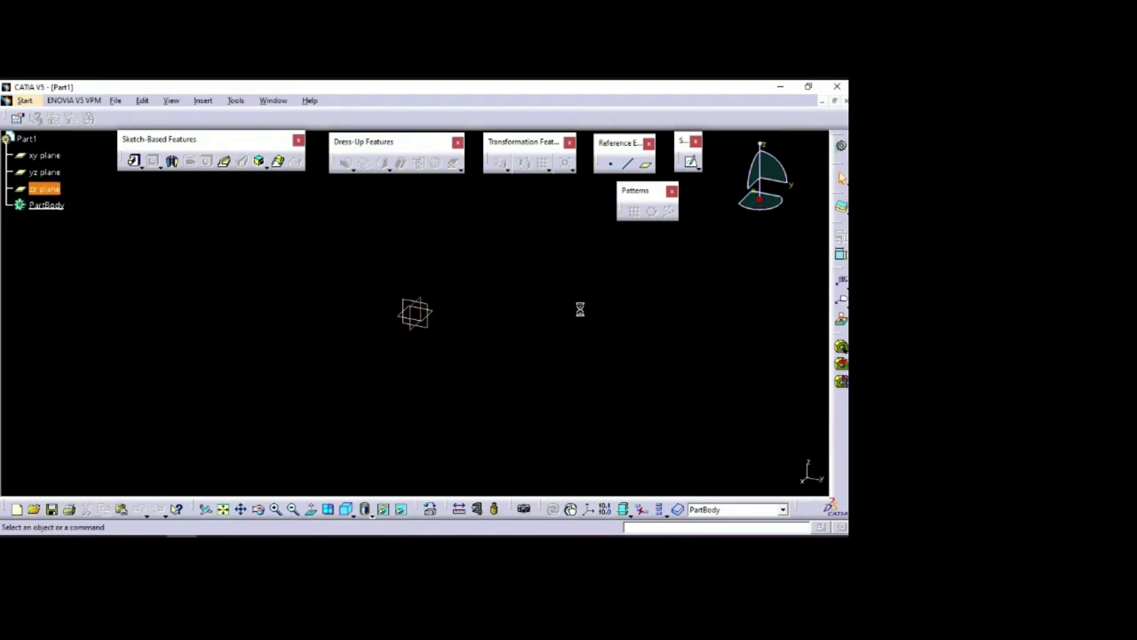
pyautogui.click(692, 164)
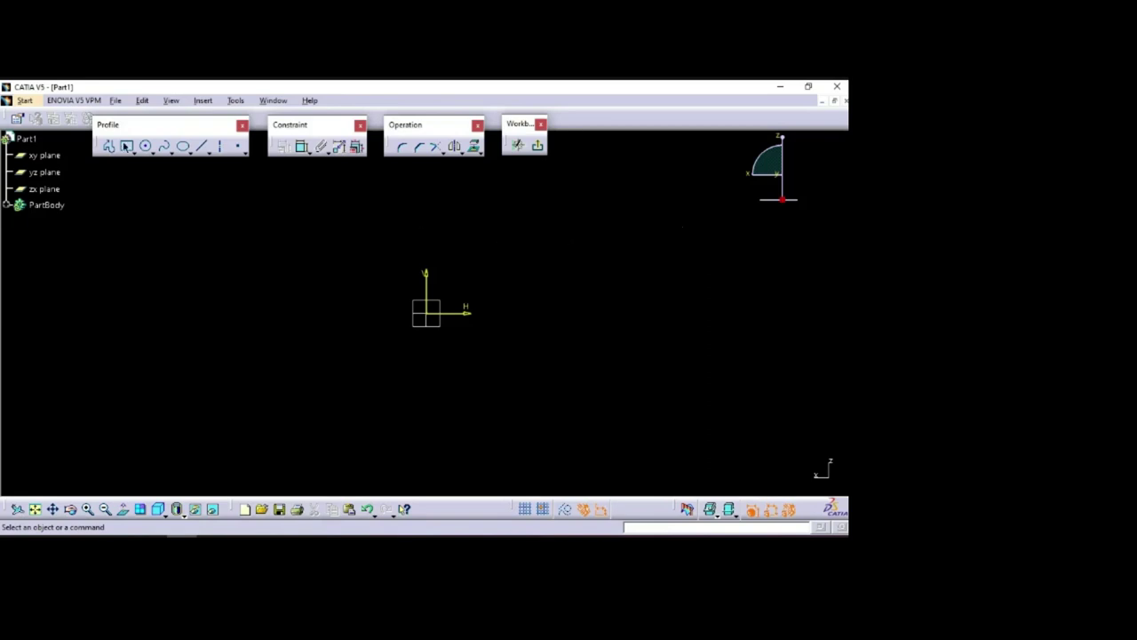
# Switch to the PowerPoint presentation and examine the dimensioned side view drawing on slide 22 at close range
pyautogui.hotkey('alt', 'Tab')
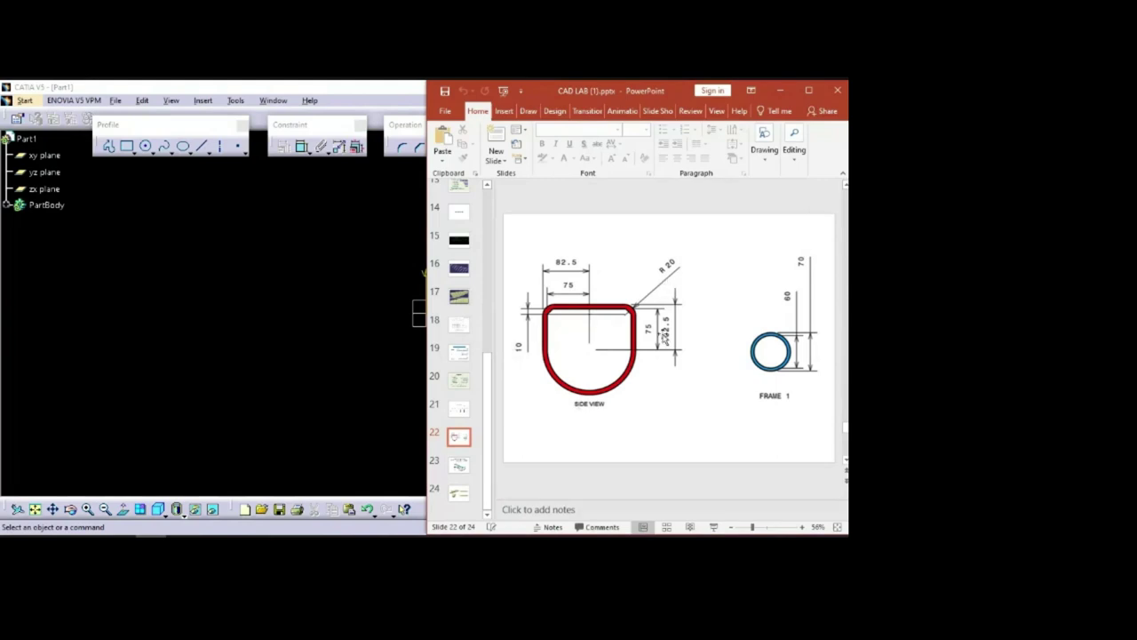
pyautogui.moveTo(611, 330)
pyautogui.mouseDown()
pyautogui.moveTo(560, 323)
pyautogui.moveTo(578, 308)
pyautogui.moveTo(558, 332)
pyautogui.mouseUp()
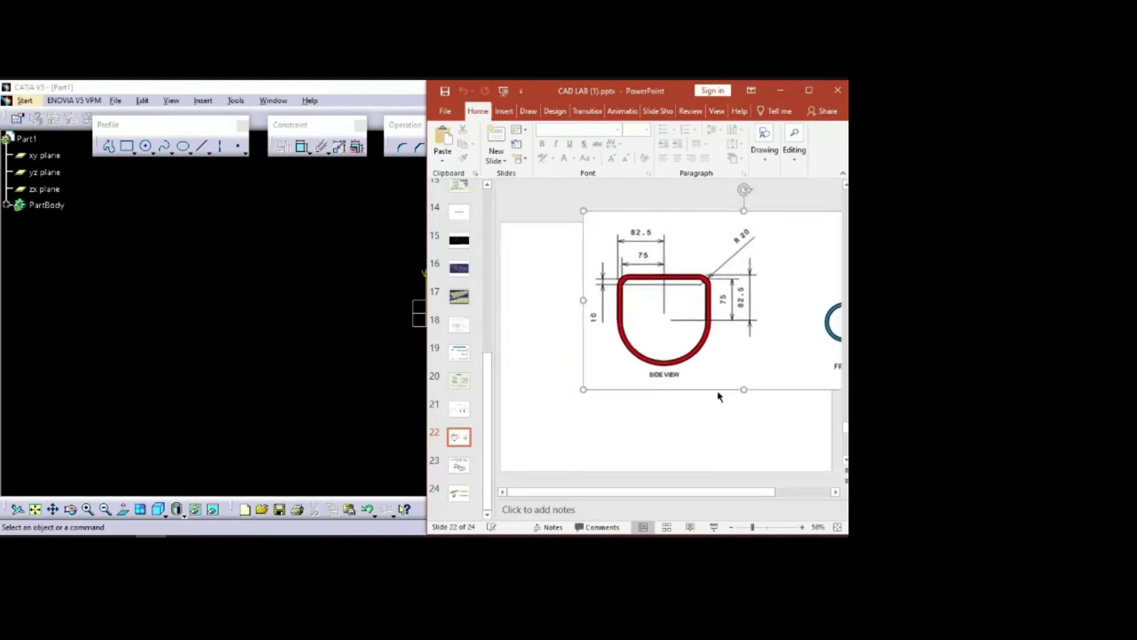
pyautogui.hotkey('ctrl', 'z')
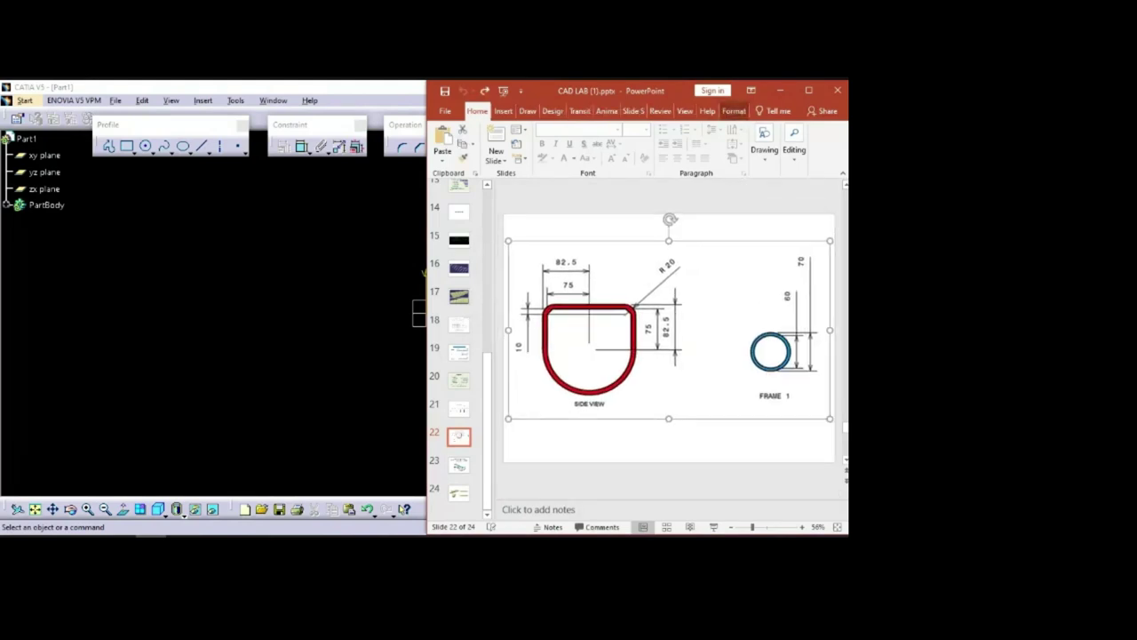
pyautogui.scroll(2, 662, 395)
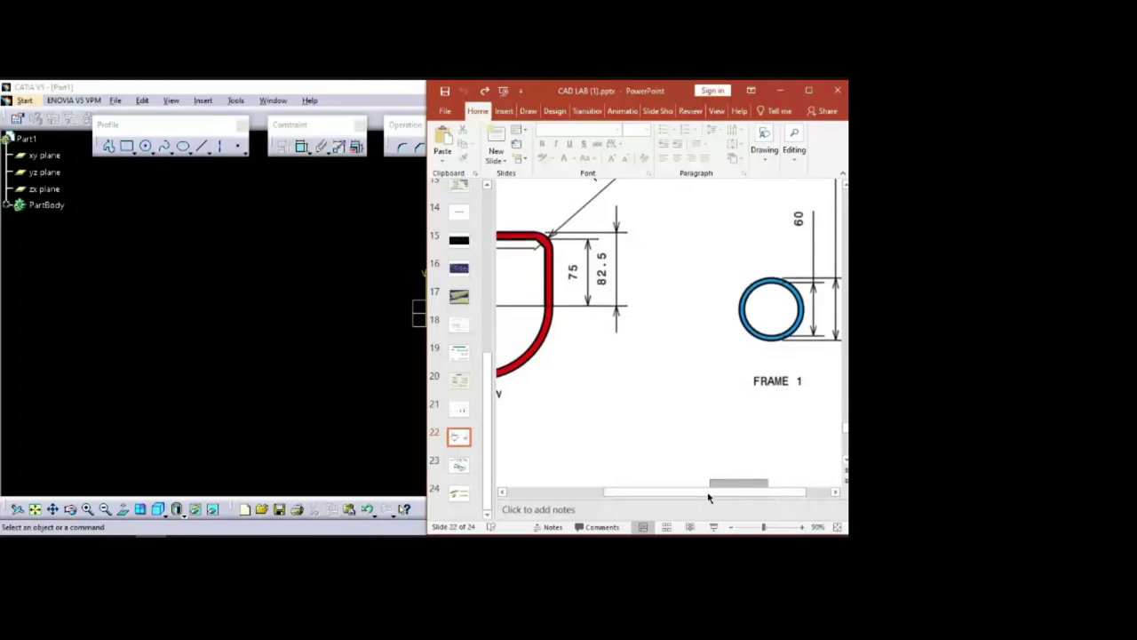
pyautogui.moveTo(725, 497)
pyautogui.mouseDown()
pyautogui.moveTo(653, 508)
pyautogui.moveTo(655, 498)
pyautogui.moveTo(622, 497)
pyautogui.mouseUp()
pyautogui.scroll(2, 728, 313)
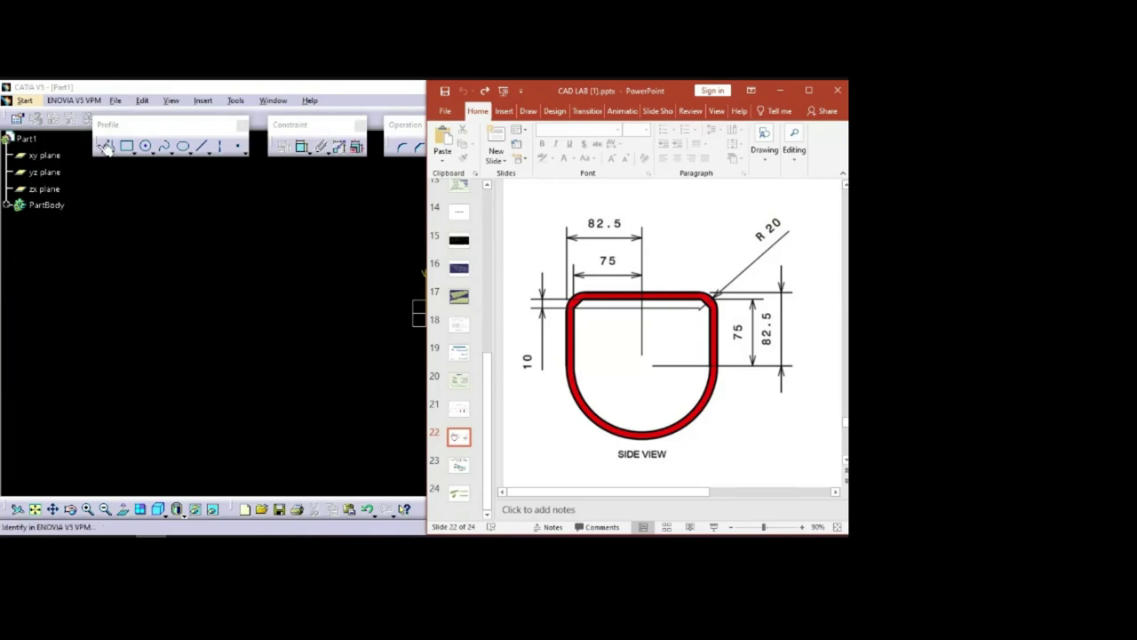
pyautogui.click(46, 155)
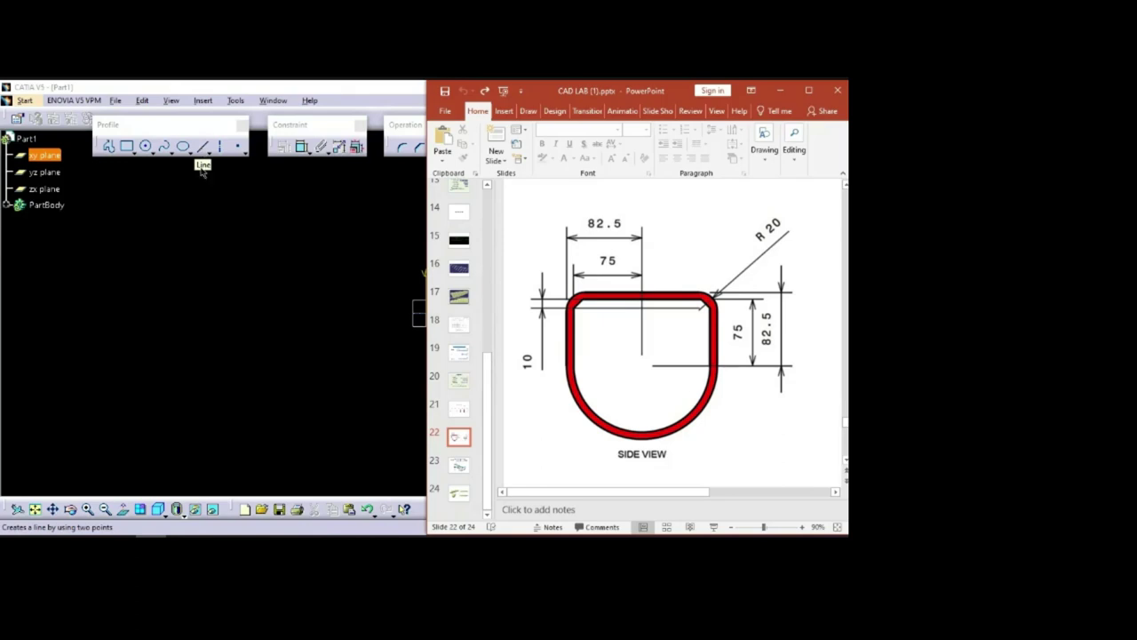
pyautogui.click(207, 199)
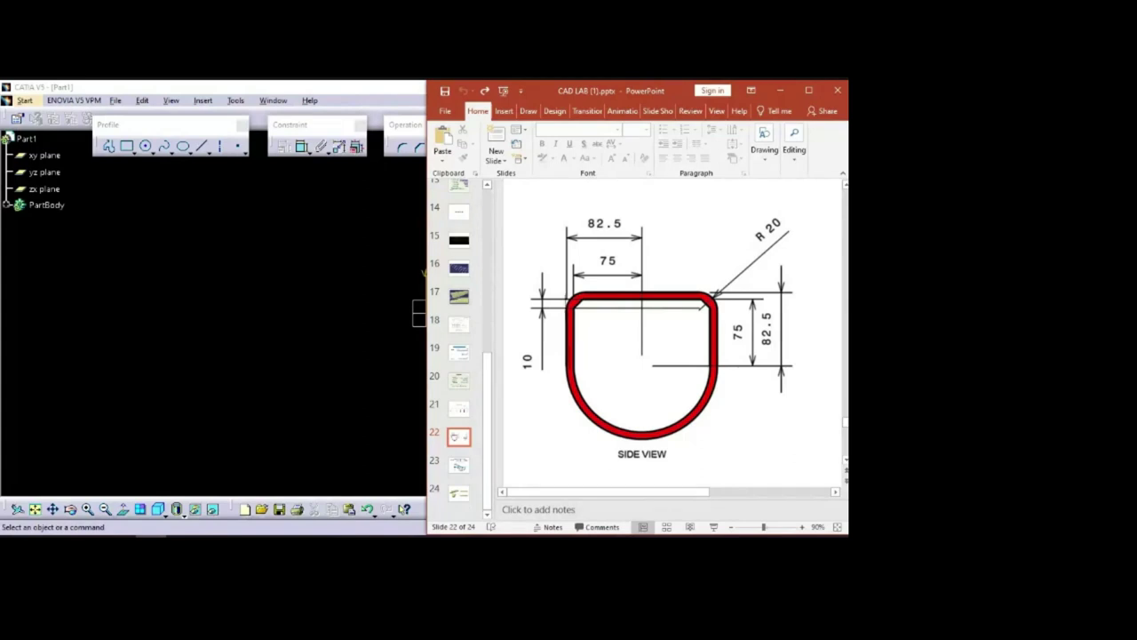
# Mark the outer outline, arc centre and two rounded upper corners of the side view on the slide with the black pen
pyautogui.moveTo(576, 376)
pyautogui.mouseDown()
pyautogui.moveTo(711, 380)
pyautogui.moveTo(719, 291)
pyautogui.moveTo(562, 291)
pyautogui.mouseUp()
pyautogui.click(528, 110)
pyautogui.moveTo(576, 375)
pyautogui.mouseDown()
pyautogui.moveTo(622, 433)
pyautogui.moveTo(679, 425)
pyautogui.moveTo(704, 384)
pyautogui.moveTo(698, 406)
pyautogui.mouseUp()
pyautogui.moveTo(642, 377); pyautogui.dragTo(654, 381)
pyautogui.moveTo(707, 291); pyautogui.dragTo(721, 311)
pyautogui.moveTo(583, 289); pyautogui.dragTo(566, 309)
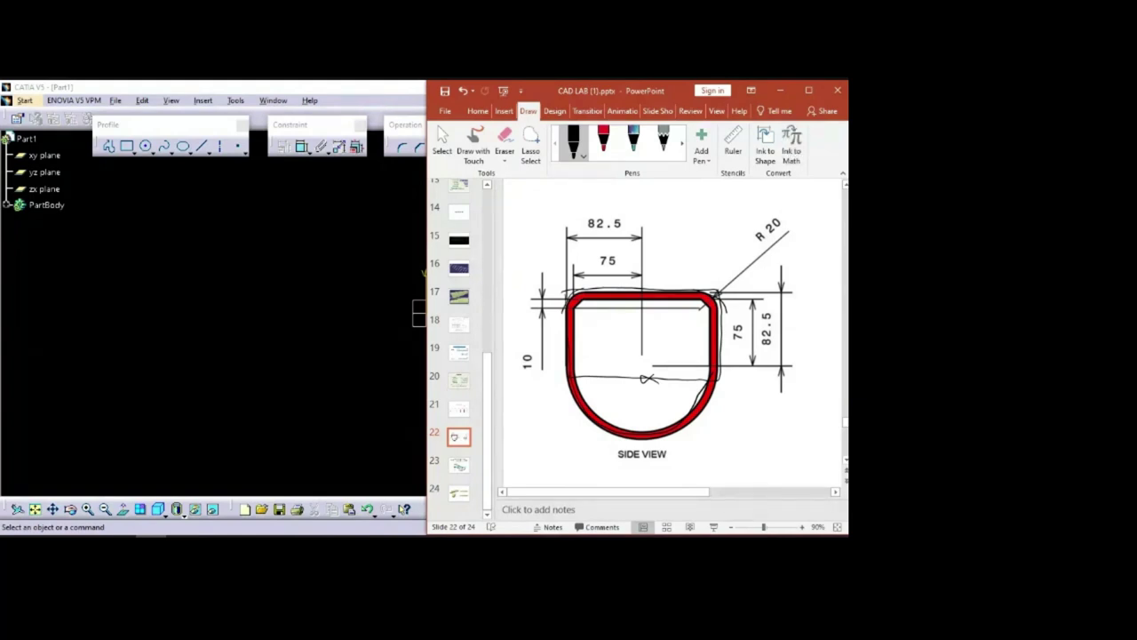
# Return to CATIA and sketch a closed D-shaped profile around the origin with three straight sides and a tangent lower arc of about 60 mm radius
pyautogui.click(109, 147)
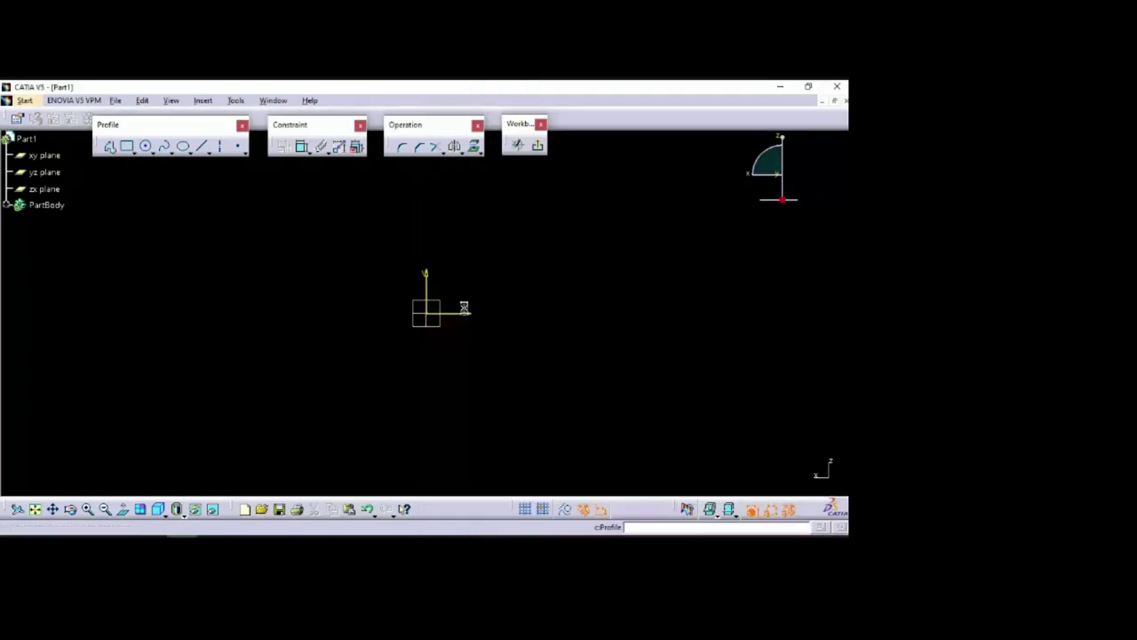
pyautogui.click(343, 311)
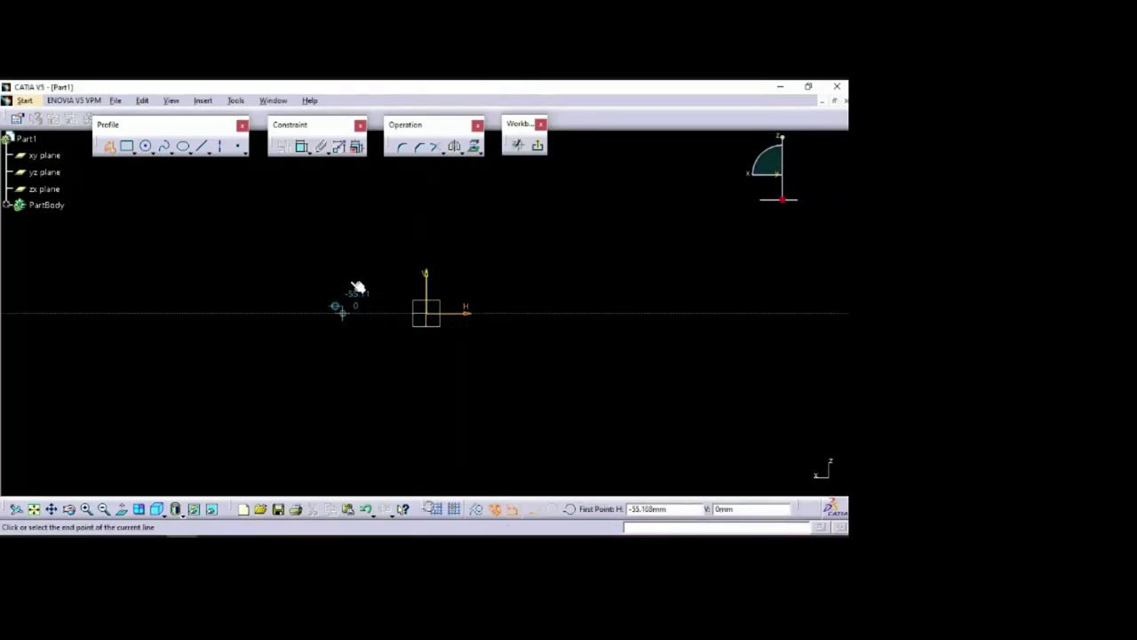
pyautogui.click(343, 207)
pyautogui.click(525, 208)
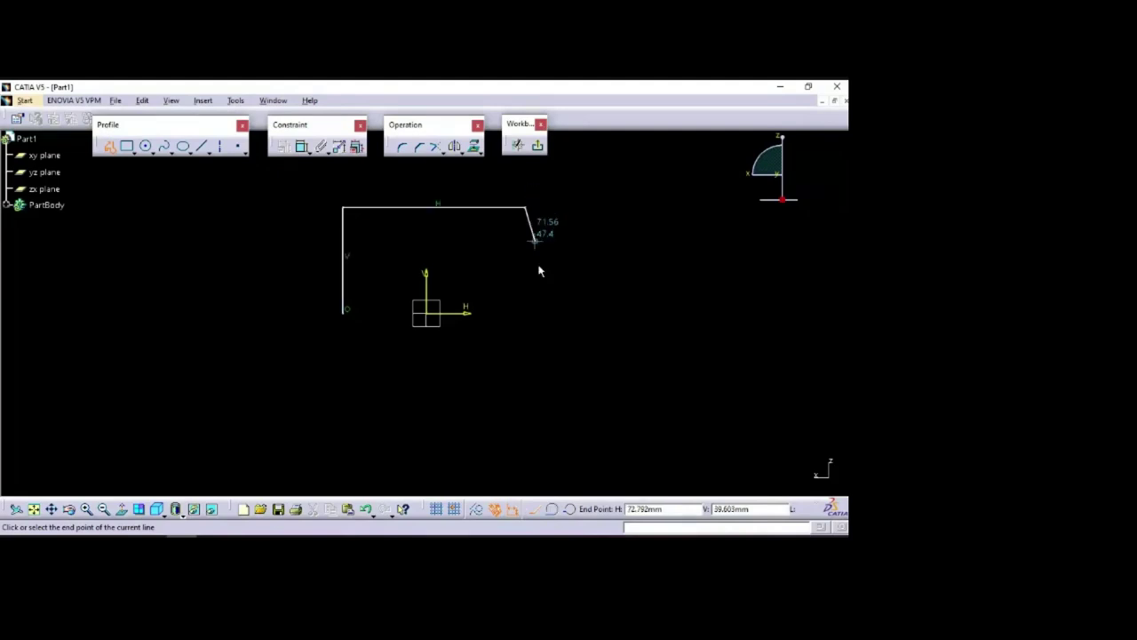
pyautogui.click(524, 312)
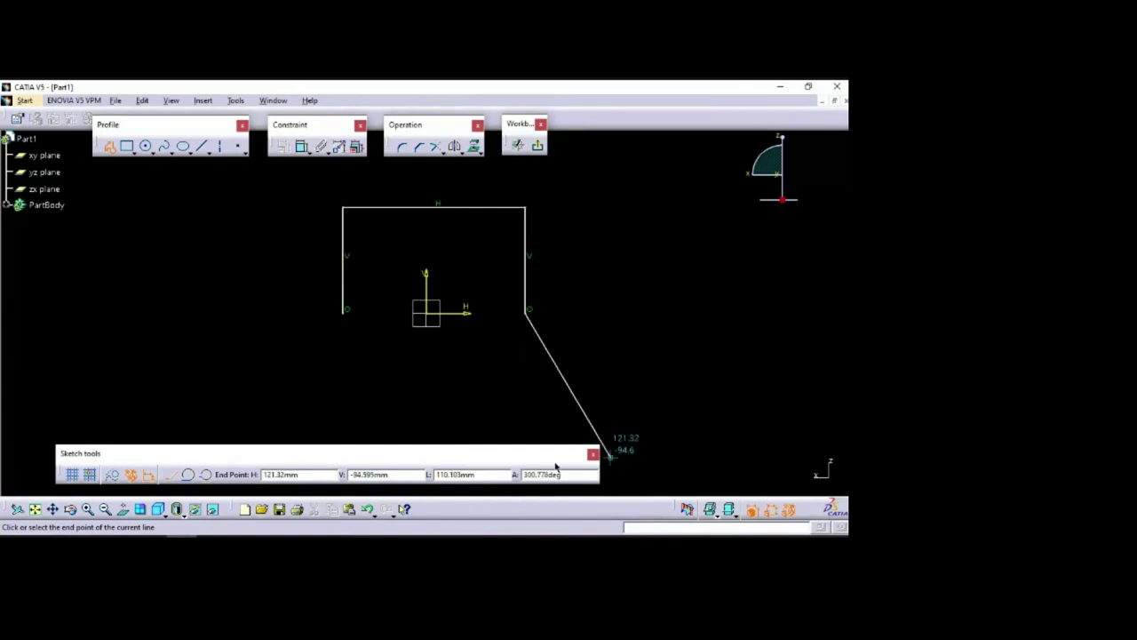
pyautogui.click(171, 480)
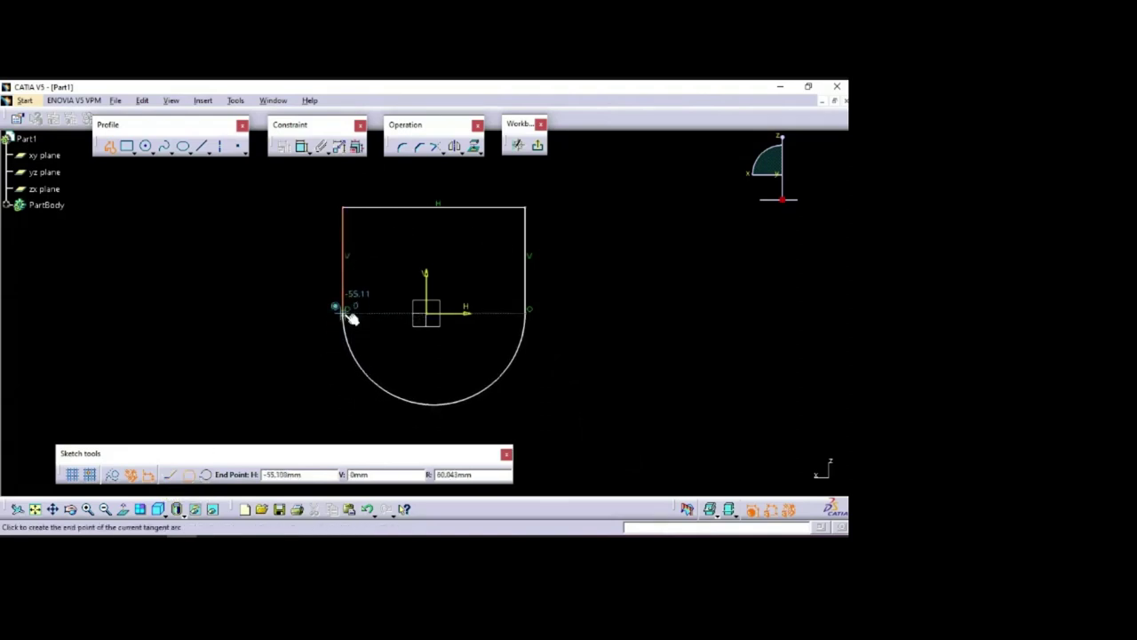
pyautogui.click(349, 315)
pyautogui.click(657, 357)
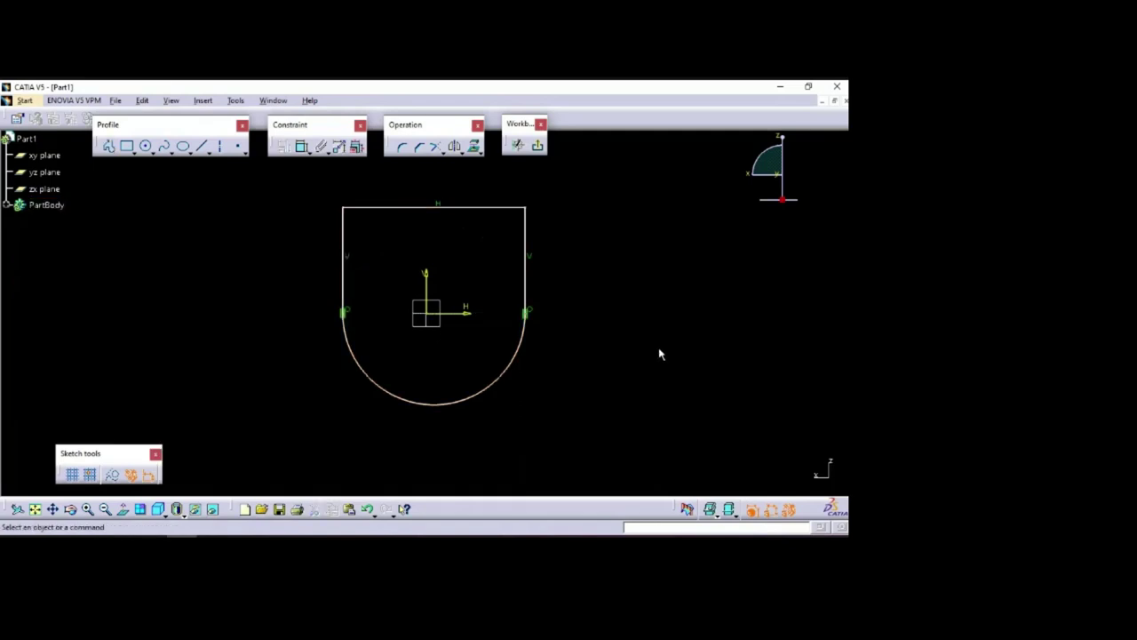
# Sketch a rectangle about 112 mm wide and 70 mm high beside the profile, with its lower edge level with the horizontal axis
pyautogui.click(127, 145)
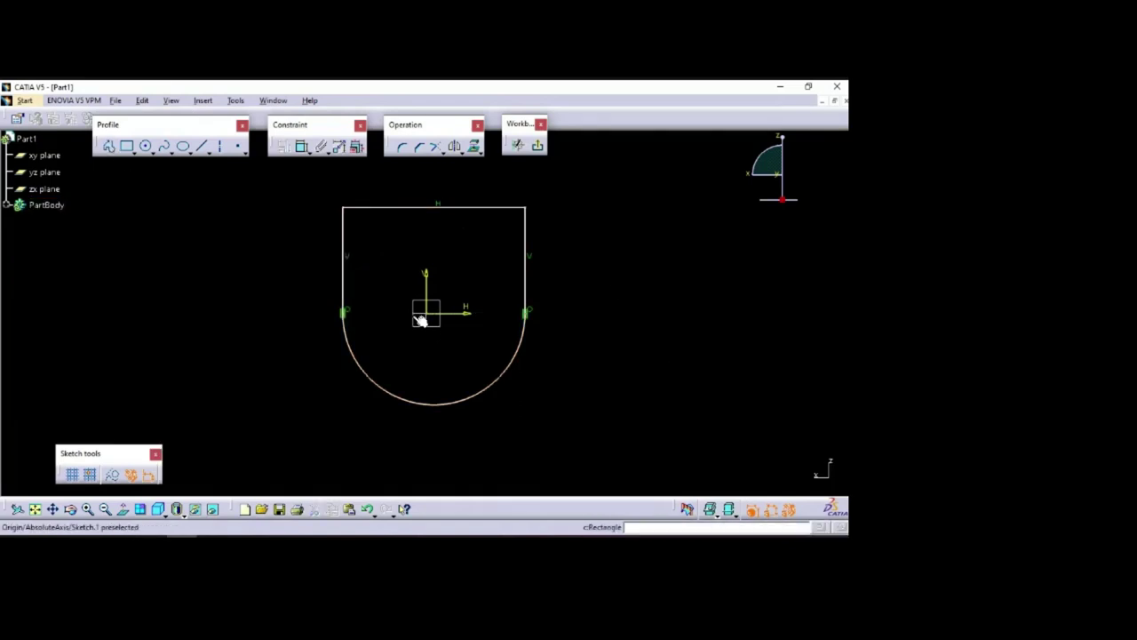
pyautogui.press('Escape')
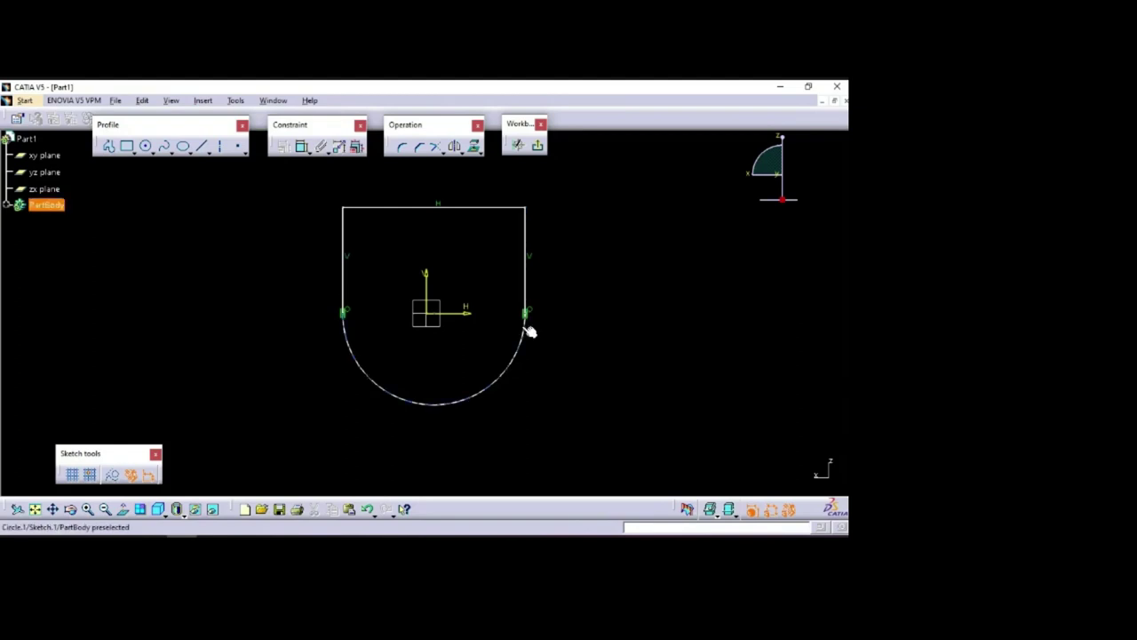
pyautogui.click(127, 147)
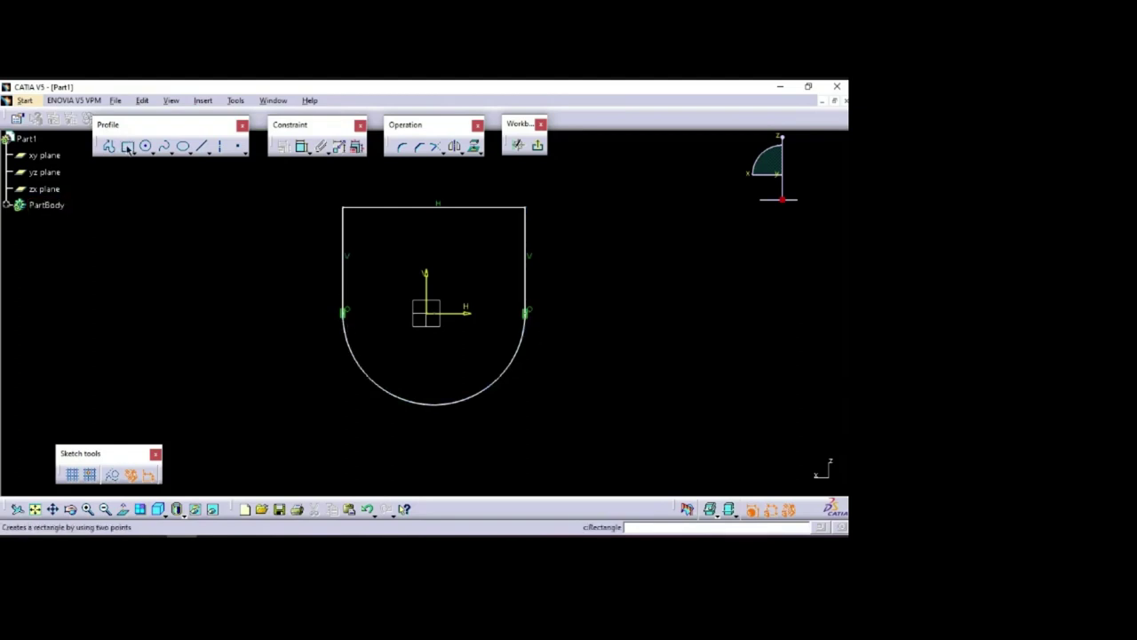
pyautogui.click(606, 209)
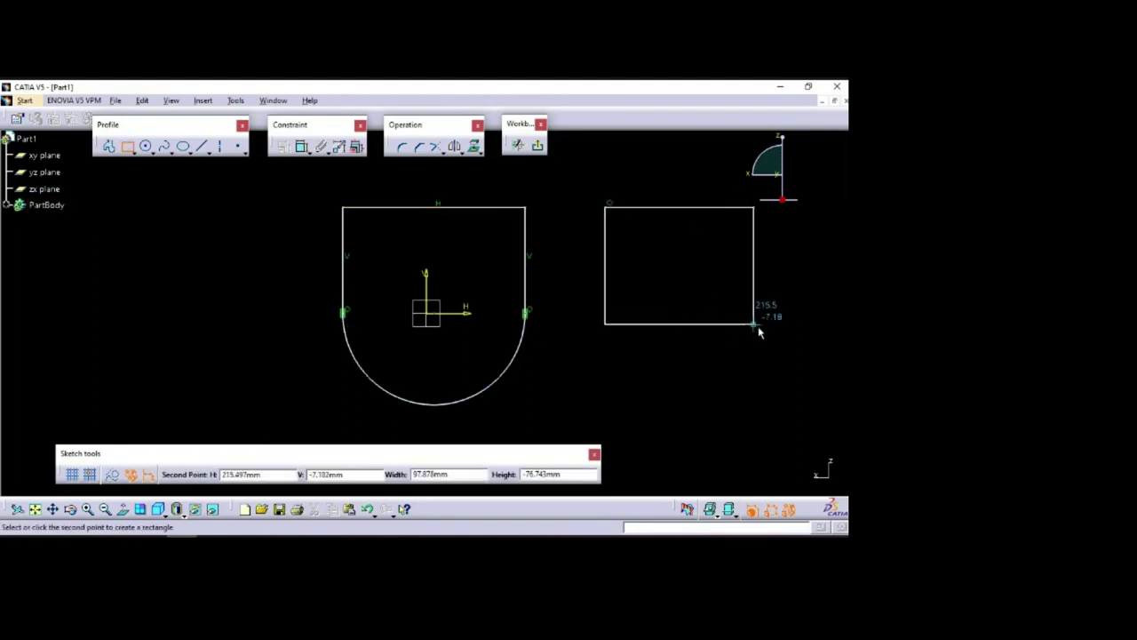
pyautogui.click(775, 313)
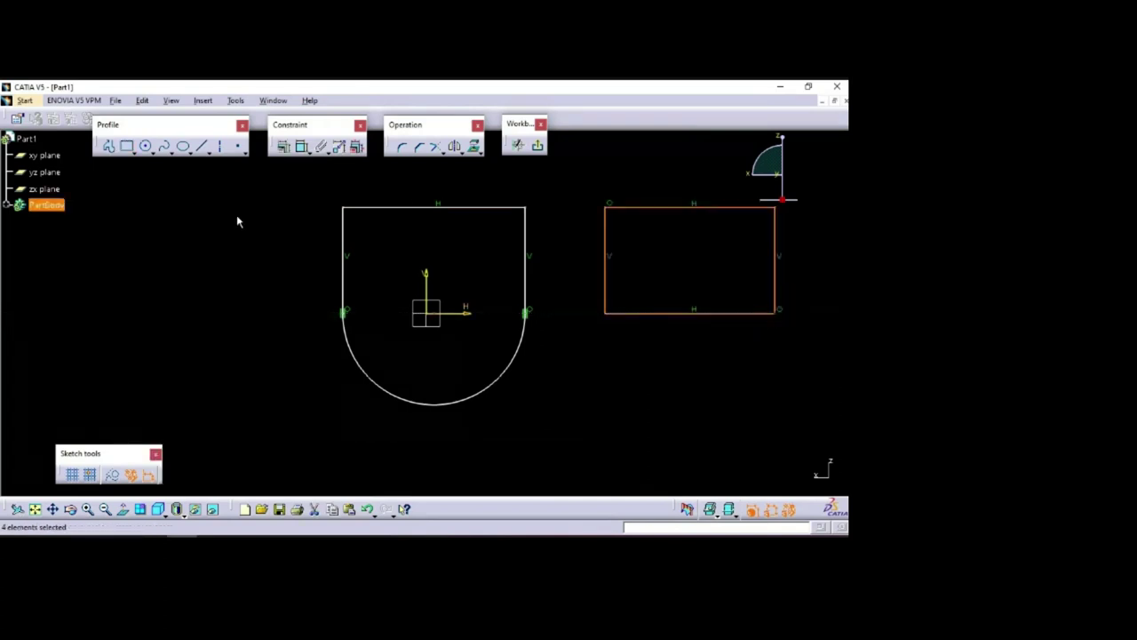
# Sketch a lower semicircular arc of about 56 mm radius centred on the rectangle's lower edge, joining its two lower corners
pyautogui.click(150, 149)
pyautogui.click(166, 162)
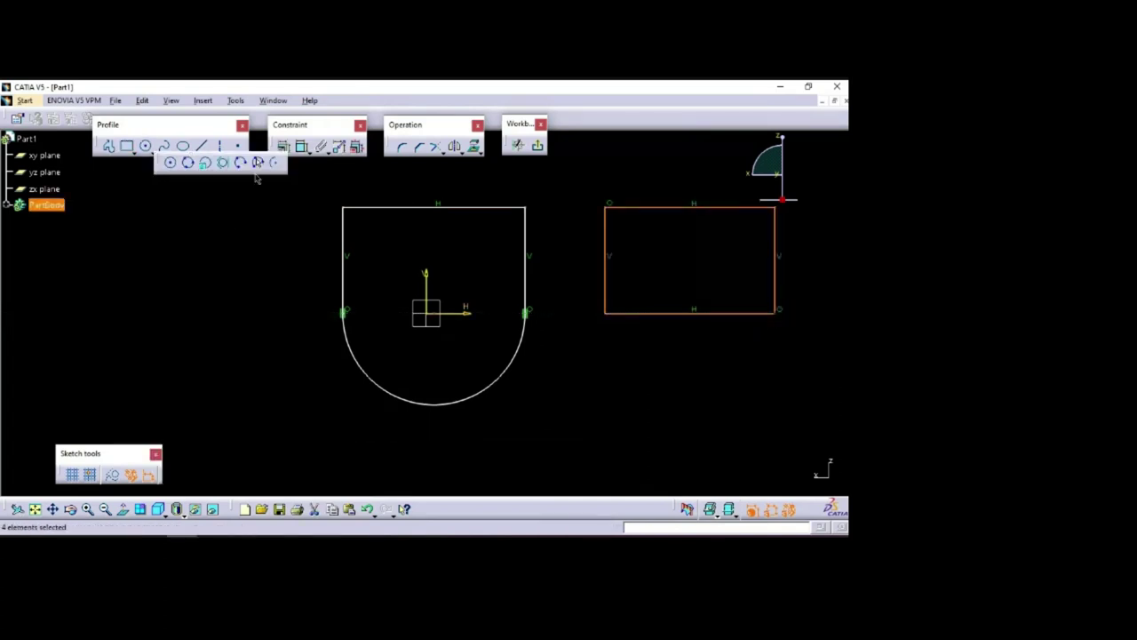
pyautogui.click(694, 314)
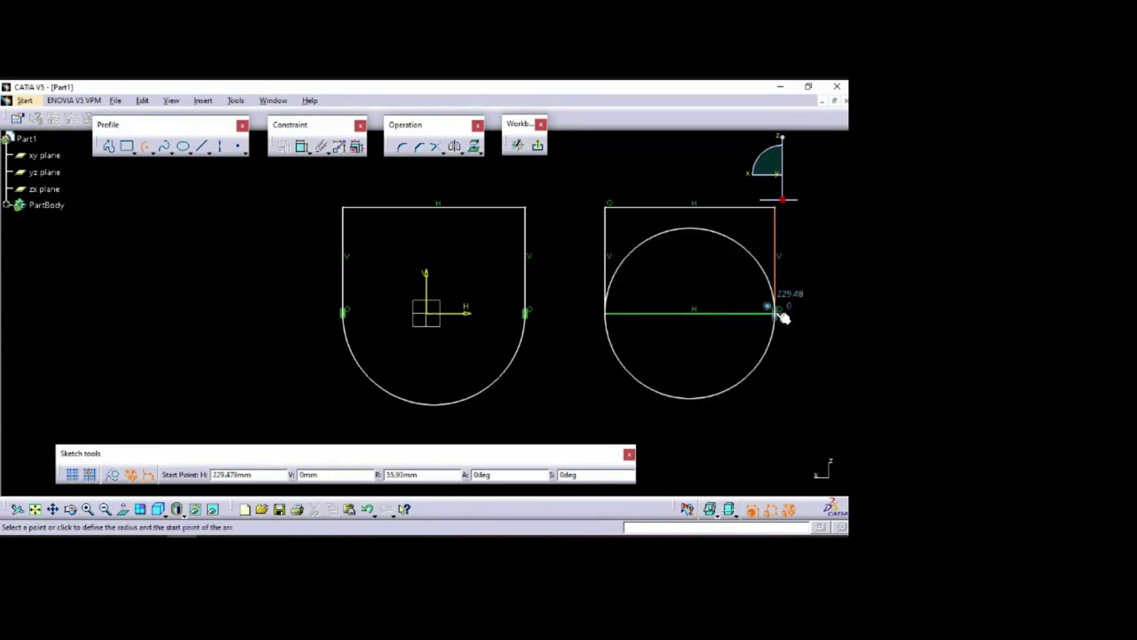
pyautogui.click(781, 316)
pyautogui.click(613, 320)
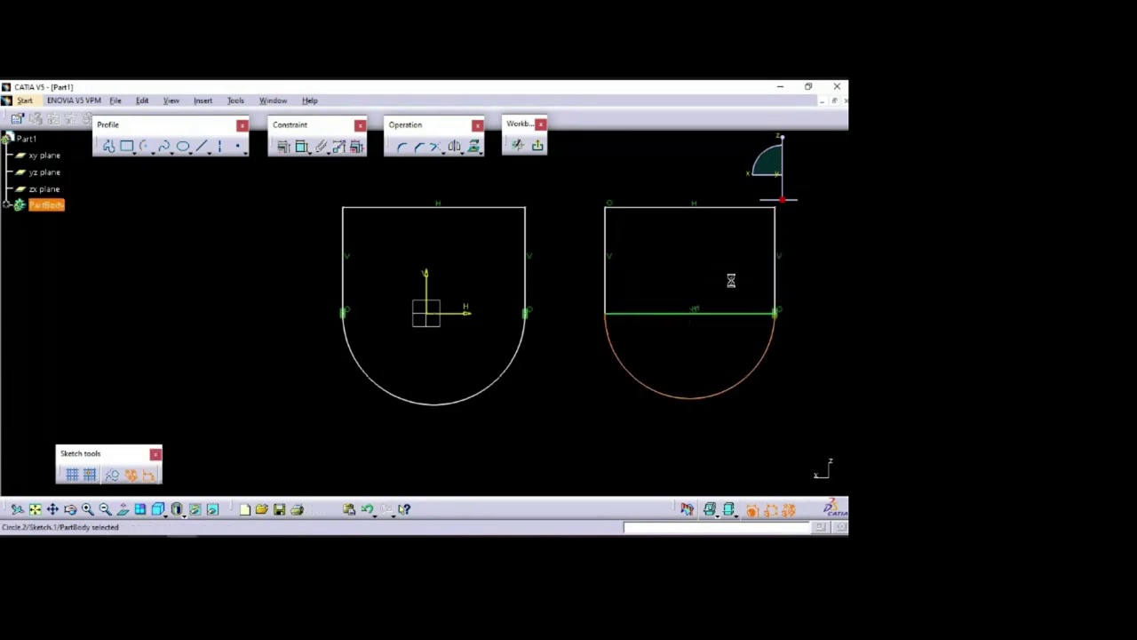
# Delete the rectangle's lower edge and the rest of the trial outline beside the original profile
pyautogui.click(722, 315)
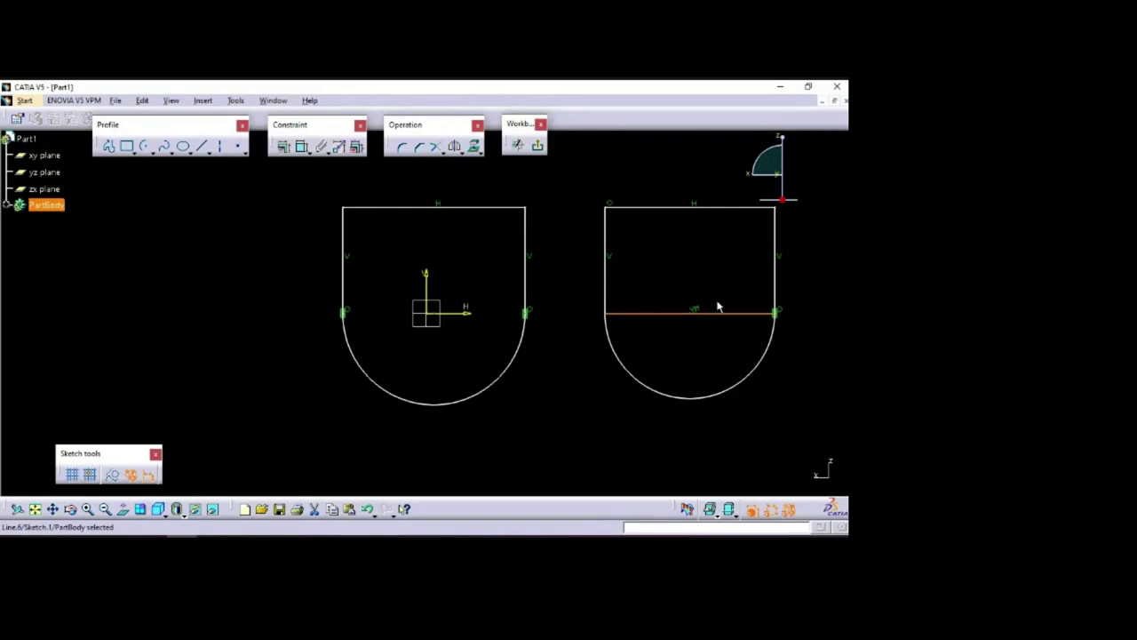
pyautogui.press('Delete')
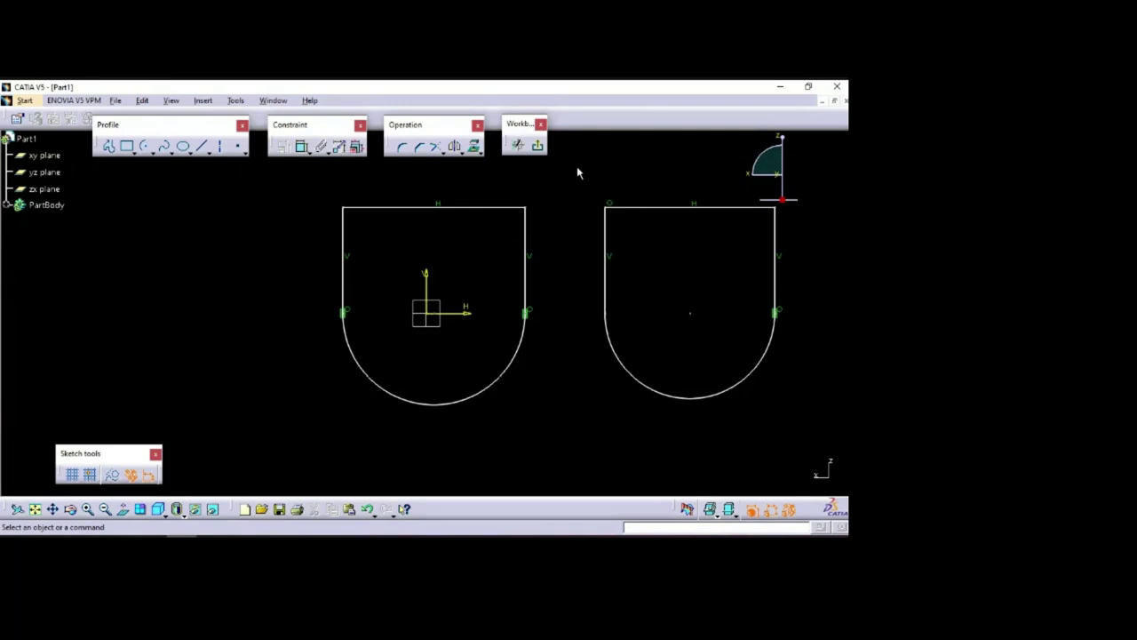
pyautogui.moveTo(578, 172); pyautogui.dragTo(805, 424)
pyautogui.press('Delete')
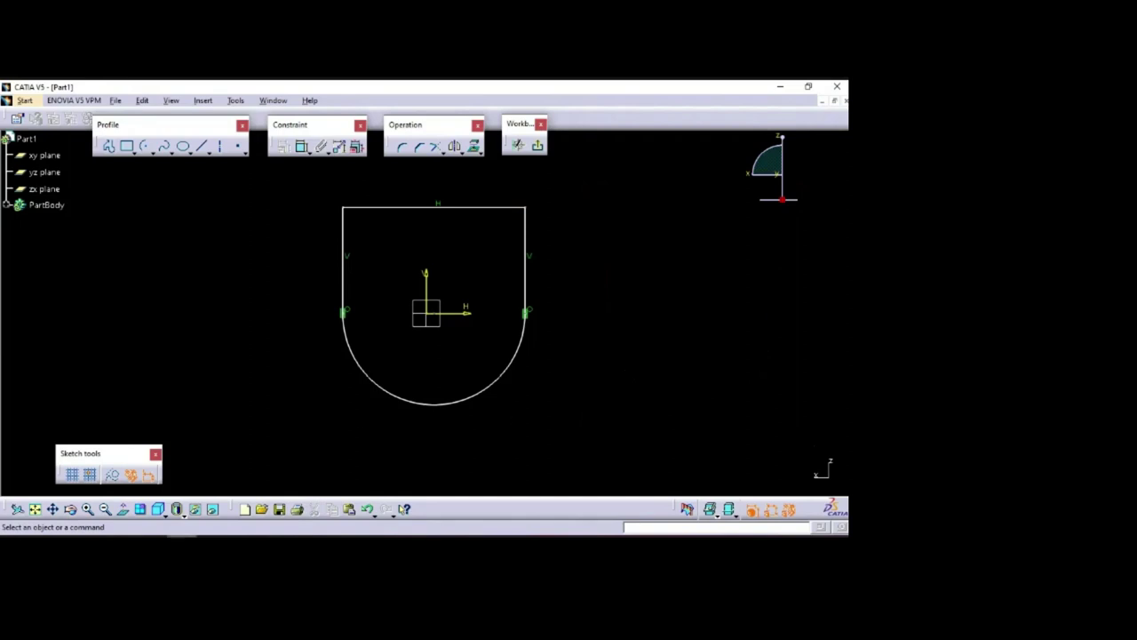
# Switch to PowerPoint and remove the pen annotations from the side view drawing
pyautogui.click(152, 536)
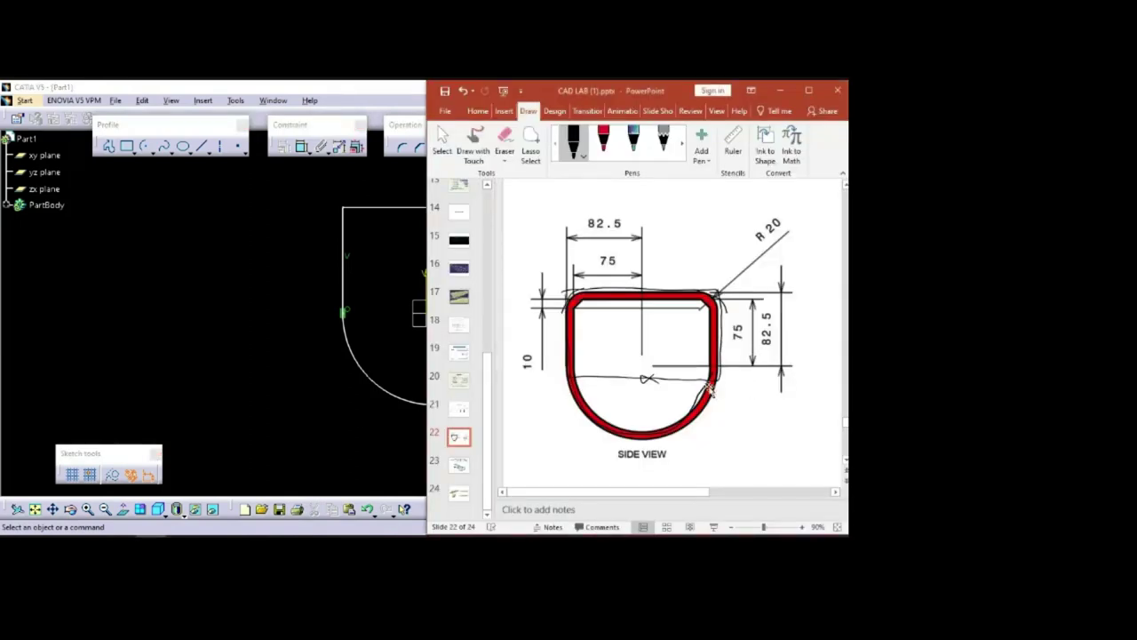
pyautogui.click(685, 379)
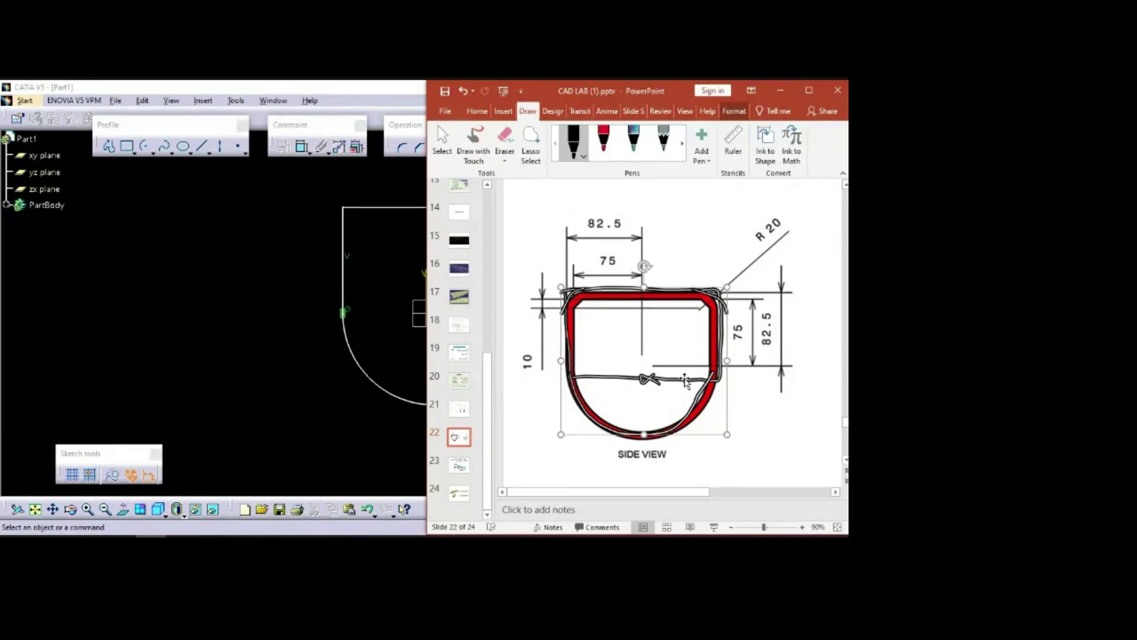
pyautogui.press('Escape')
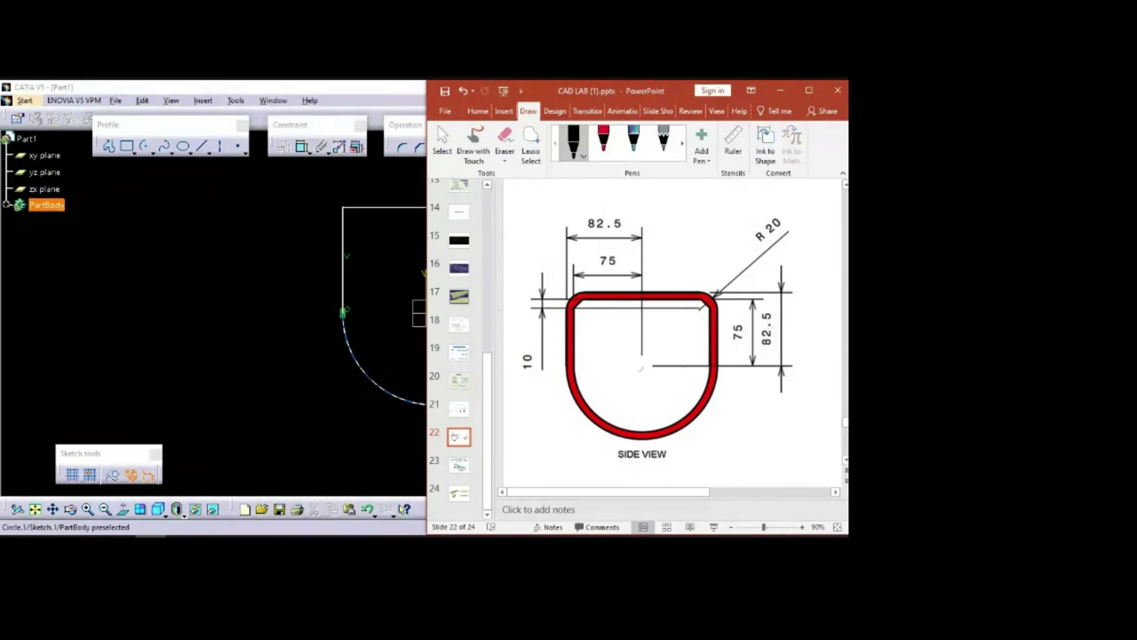
# Mark the lower arc's centre and radii on the side view slide and circle the 82.5 dimension
pyautogui.moveTo(640, 367)
pyautogui.mouseDown()
pyautogui.moveTo(579, 367)
pyautogui.moveTo(641, 435)
pyautogui.mouseUp()
pyautogui.moveTo(643, 367); pyautogui.dragTo(704, 367)
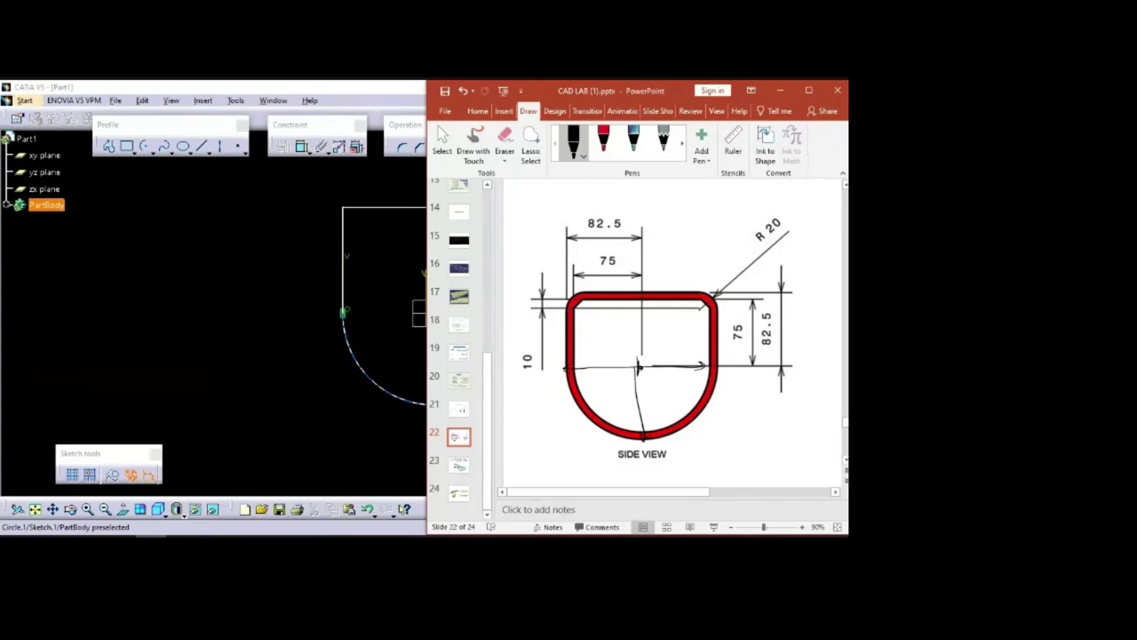
pyautogui.moveTo(565, 219)
pyautogui.mouseDown()
pyautogui.moveTo(640, 226)
pyautogui.moveTo(567, 220)
pyautogui.mouseUp()
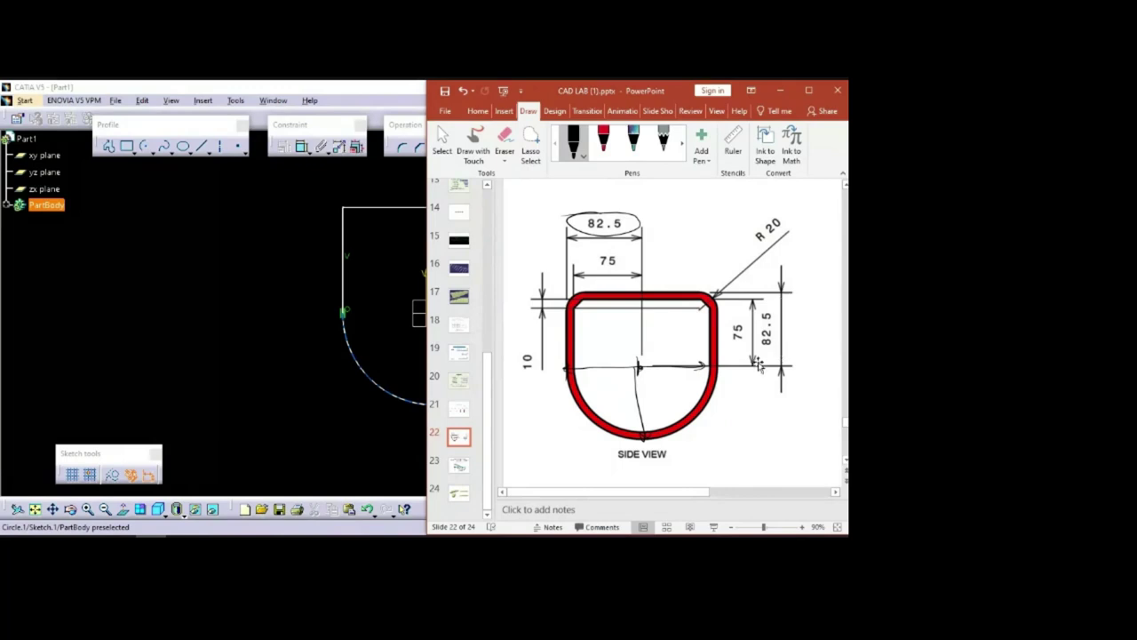
# Switch to CATIA and dimension the length of the outline's right vertical edge as 82.5 mm
pyautogui.click(282, 218)
pyautogui.click(302, 148)
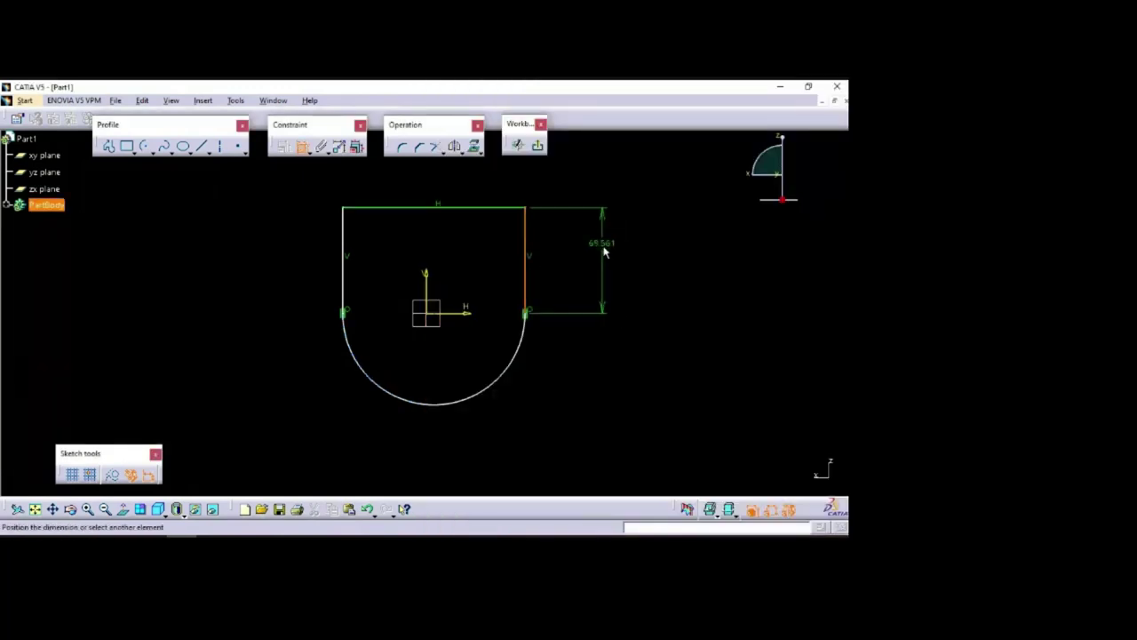
pyautogui.click(603, 251)
pyautogui.write('82.5')
pyautogui.press('Return')
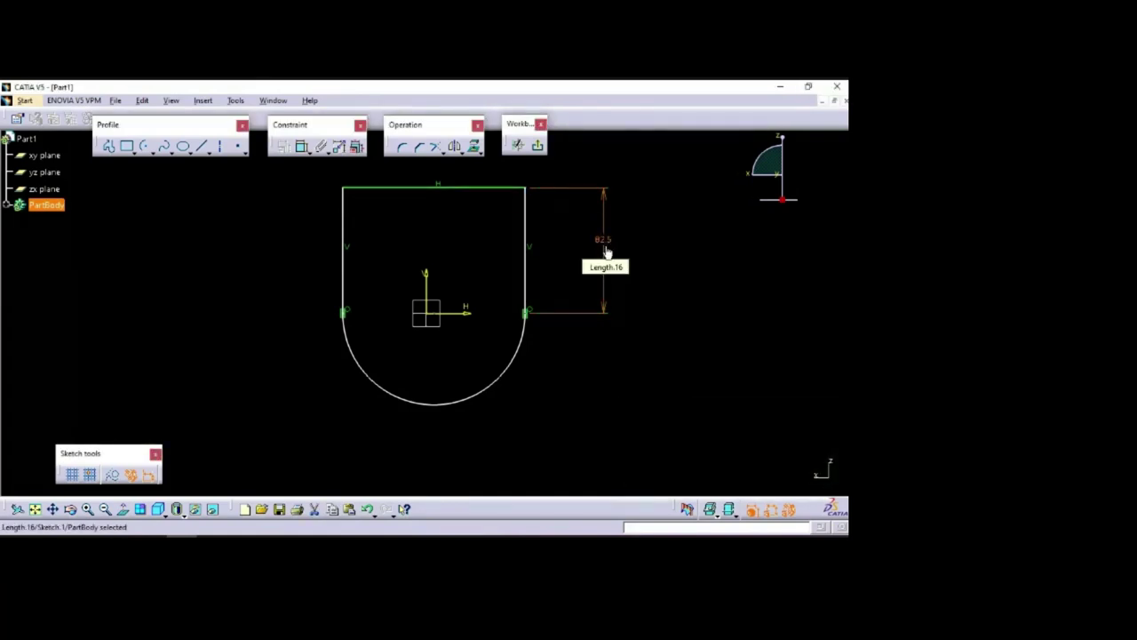
# Add a radius constraint to the outline's lower arc and set it to 82.5 mm
pyautogui.click(511, 372)
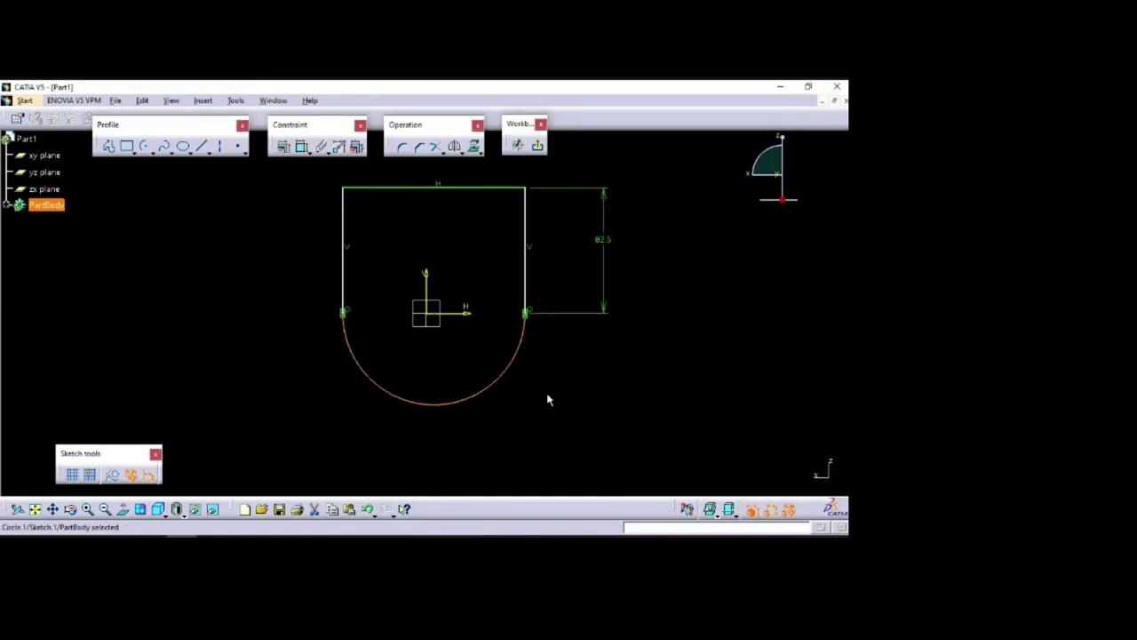
pyautogui.click(302, 146)
pyautogui.click(583, 424)
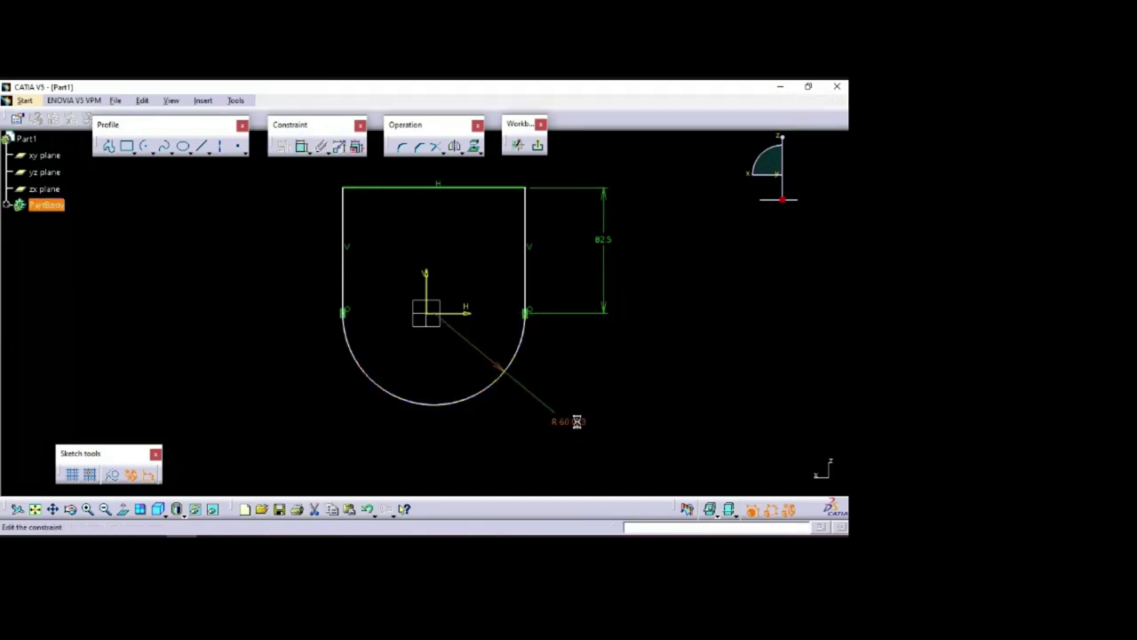
pyautogui.doubleClick(576, 422)
pyautogui.write('82.5')
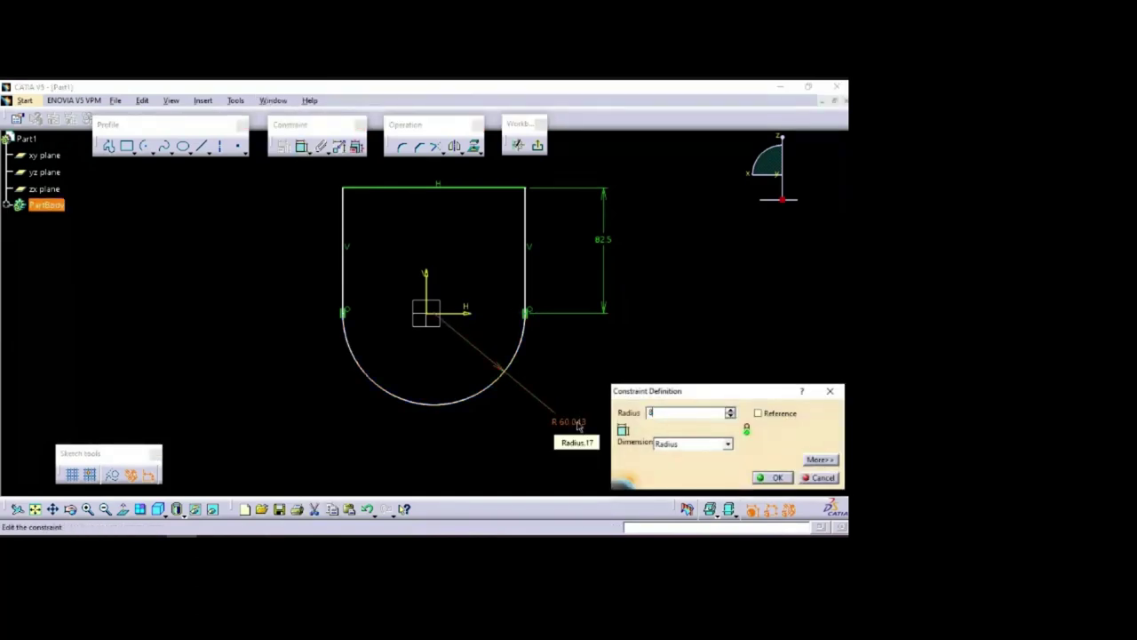
pyautogui.press('Return')
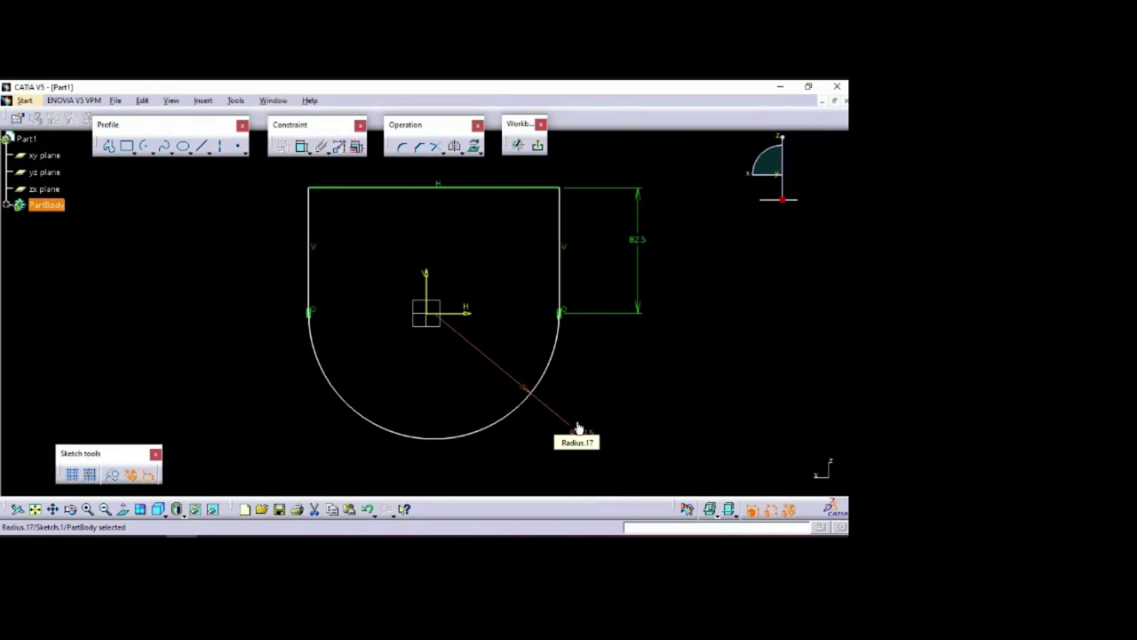
pyautogui.click(711, 372)
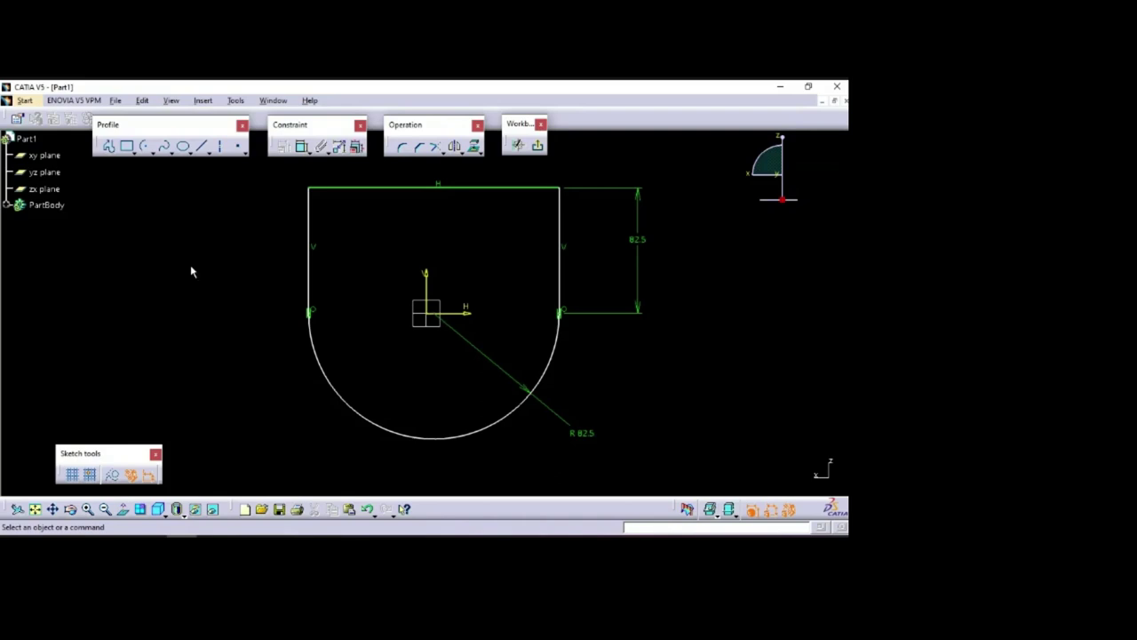
# Shift the D-shaped outline sideways by its edges to test its freedom of movement relative to the vertical axis
pyautogui.moveTo(554, 254)
pyautogui.mouseDown()
pyautogui.moveTo(579, 257)
pyautogui.moveTo(525, 256)
pyautogui.moveTo(683, 269)
pyautogui.moveTo(619, 251)
pyautogui.moveTo(547, 259)
pyautogui.moveTo(586, 303)
pyautogui.moveTo(450, 272)
pyautogui.moveTo(460, 272)
pyautogui.moveTo(445, 279)
pyautogui.moveTo(610, 279)
pyautogui.moveTo(441, 278)
pyautogui.moveTo(614, 284)
pyautogui.moveTo(510, 284)
pyautogui.moveTo(602, 286)
pyautogui.mouseUp()
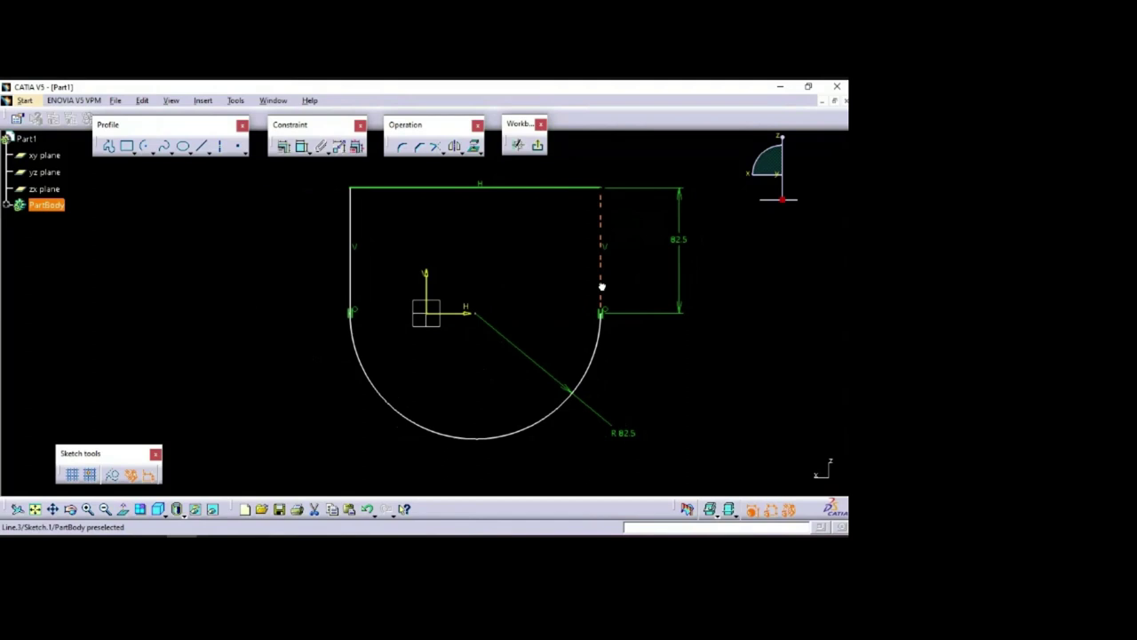
pyautogui.moveTo(601, 286); pyautogui.dragTo(608, 289)
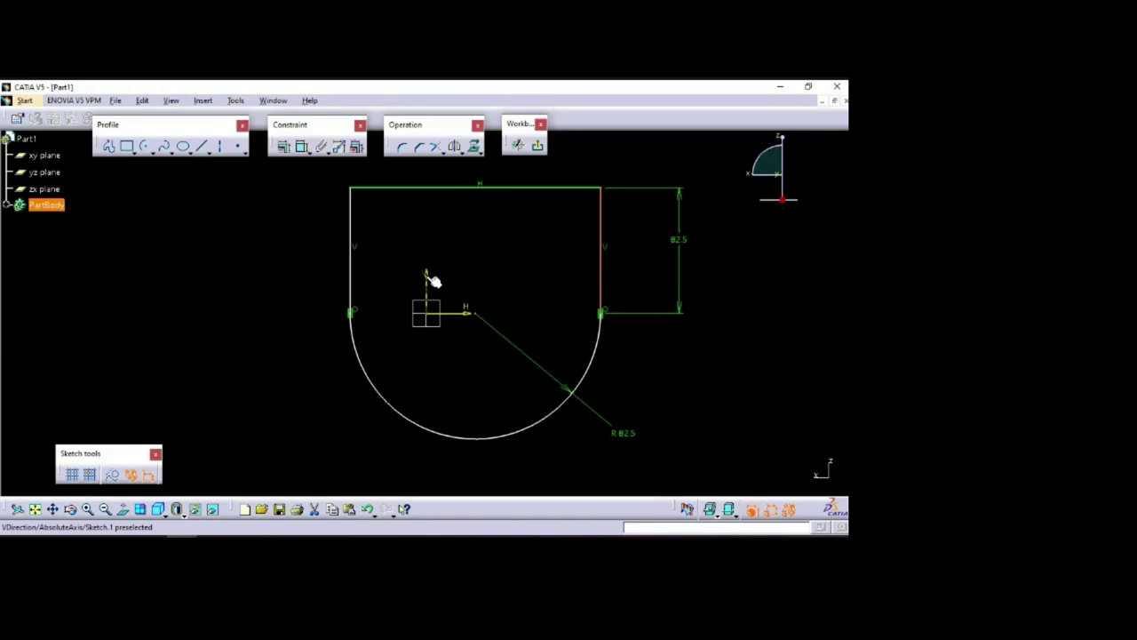
pyautogui.moveTo(610, 272); pyautogui.dragTo(677, 264)
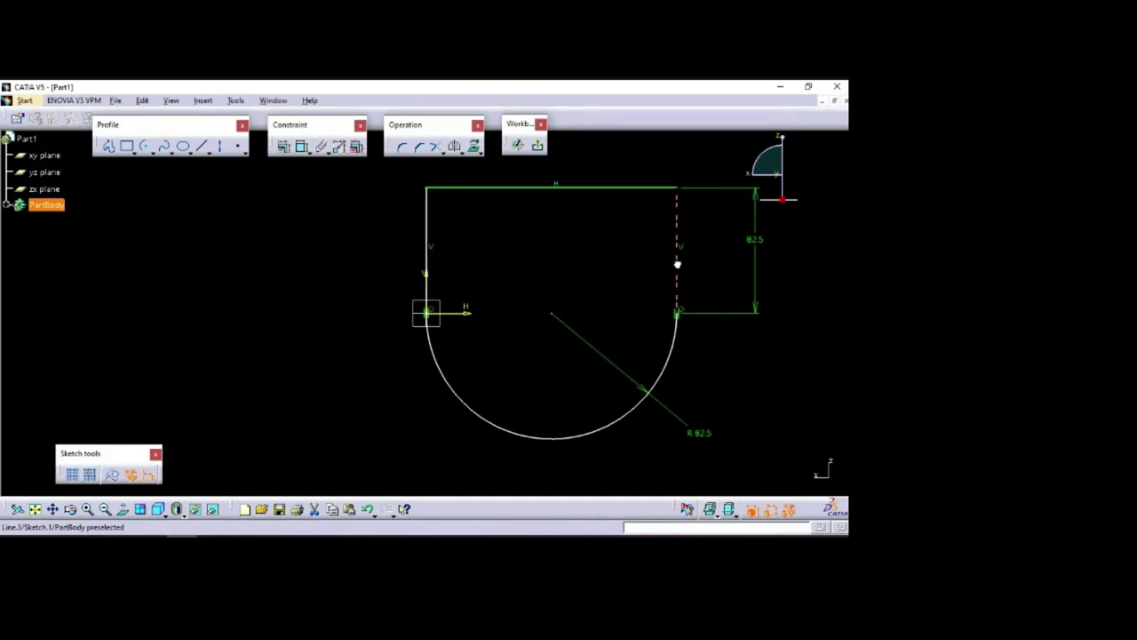
pyautogui.moveTo(677, 264); pyautogui.dragTo(619, 264)
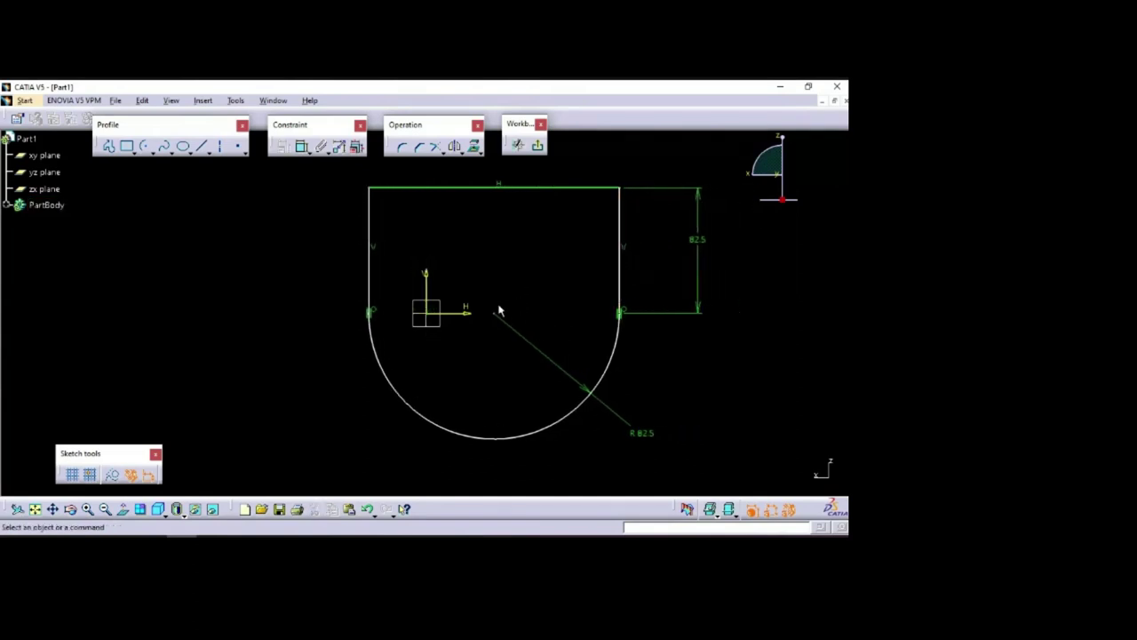
pyautogui.click(493, 317)
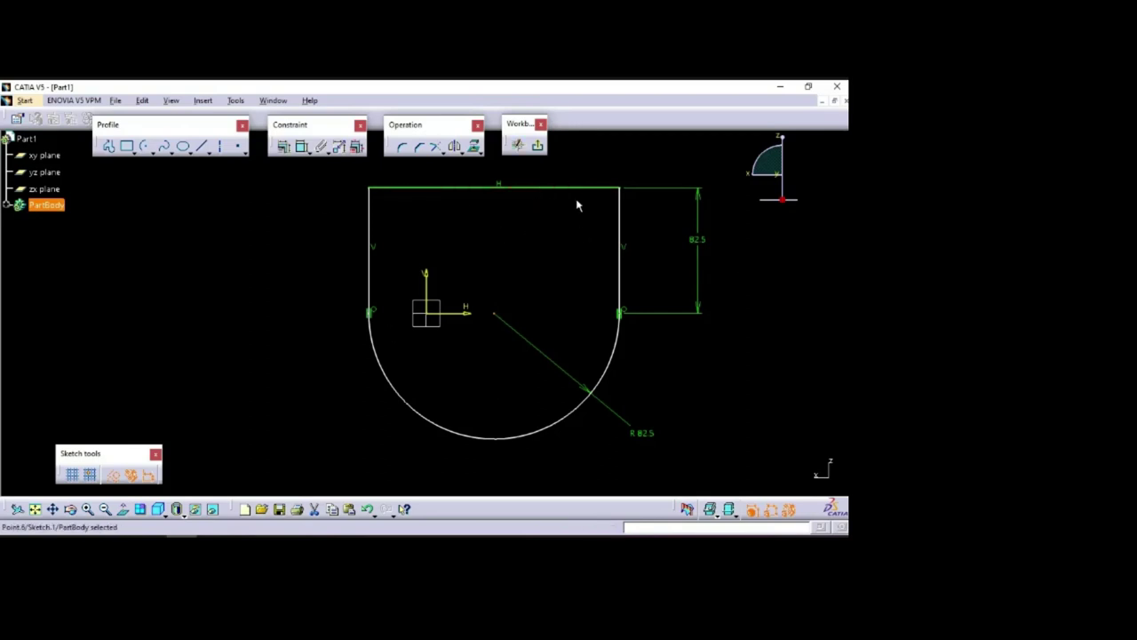
pyautogui.moveTo(586, 192)
pyautogui.mouseDown()
pyautogui.moveTo(510, 190)
pyautogui.moveTo(568, 191)
pyautogui.mouseUp()
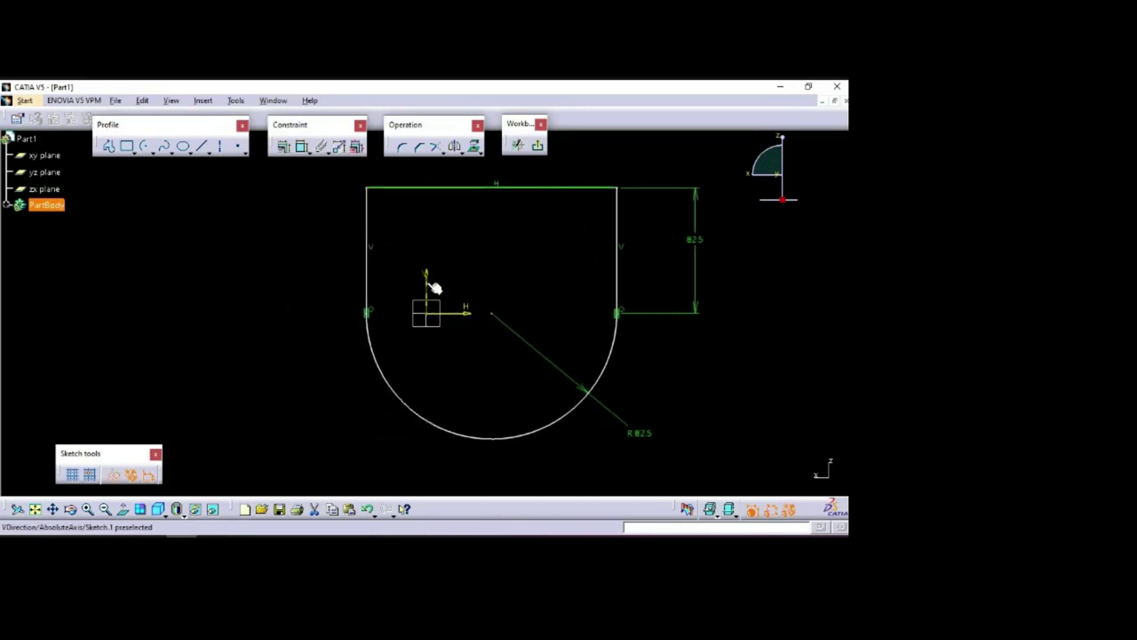
# Constrain the lower arc's centre to be coincident with the sketch's vertical axis
pyautogui.click(620, 272)
pyautogui.keyDown('ctrl'); pyautogui.click(428, 295); pyautogui.keyUp('ctrl')
pyautogui.click(283, 147)
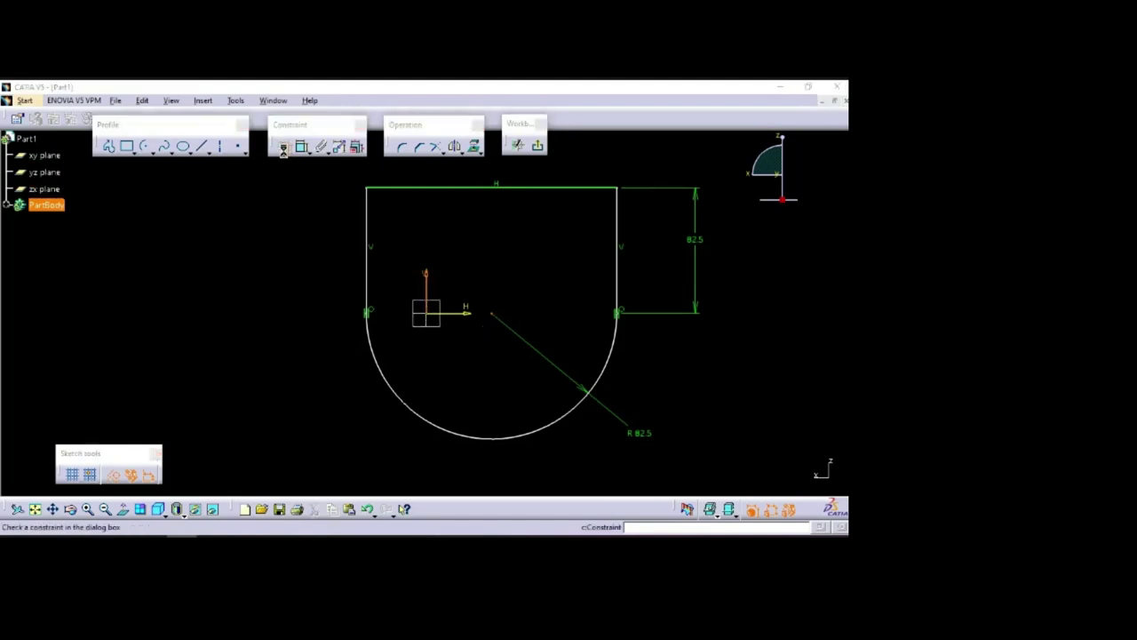
pyautogui.click(723, 276)
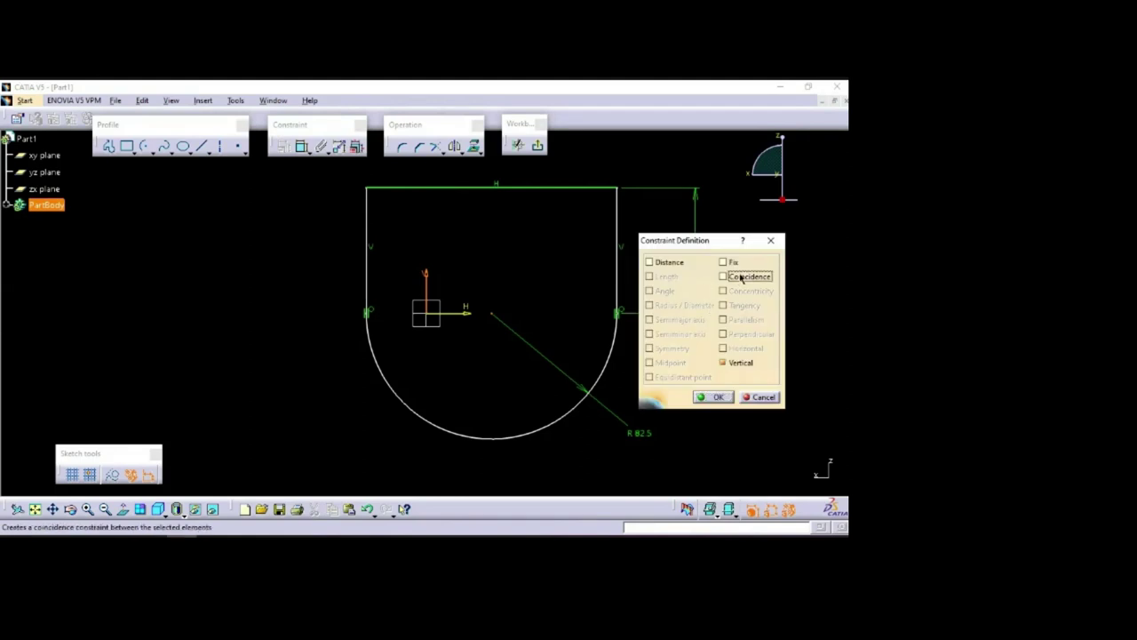
pyautogui.click(712, 394)
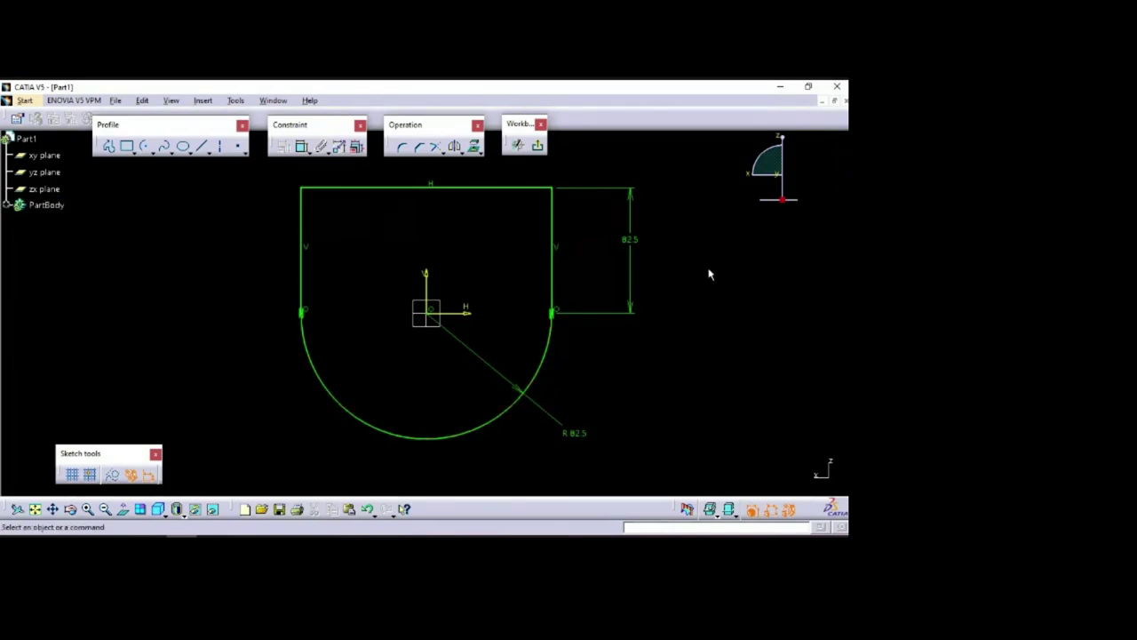
# Switch to PowerPoint and delete the centre marks and the circle around 82.5 from the side view drawing
pyautogui.moveTo(708, 256); pyautogui.dragTo(705, 287, button='middle')
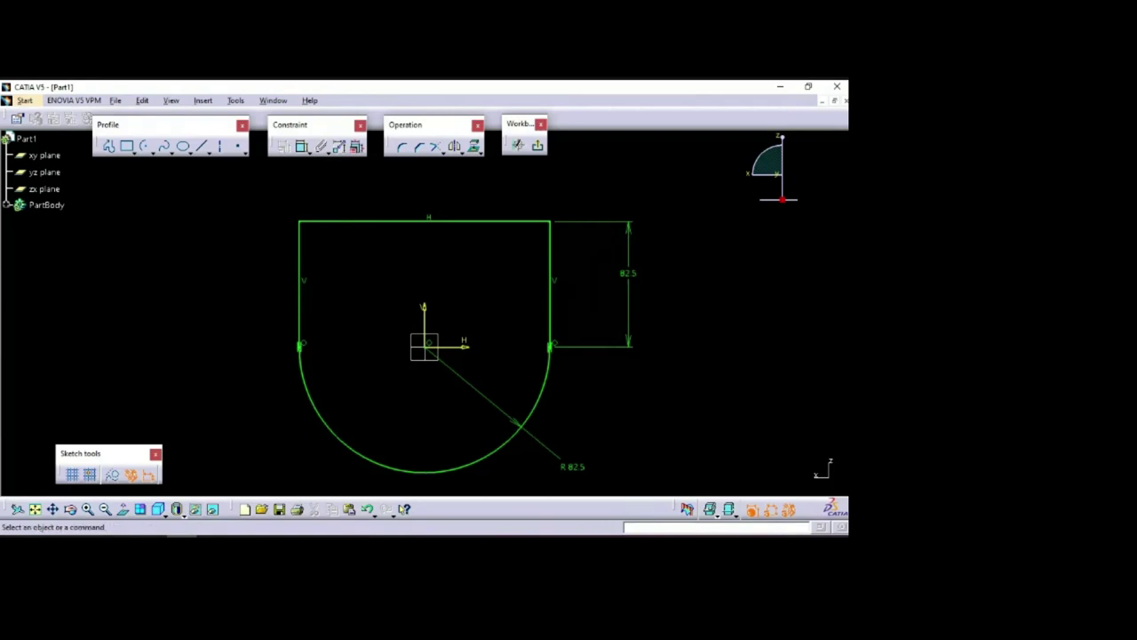
pyautogui.hotkey('alt', 'Tab')
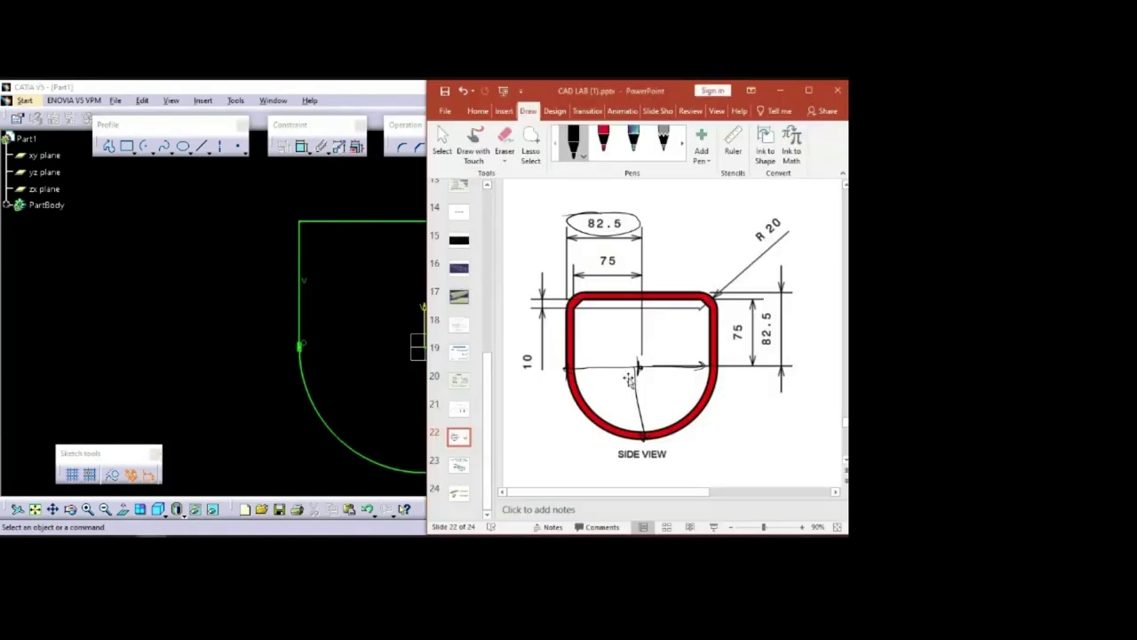
pyautogui.click(627, 375)
pyautogui.press('Delete')
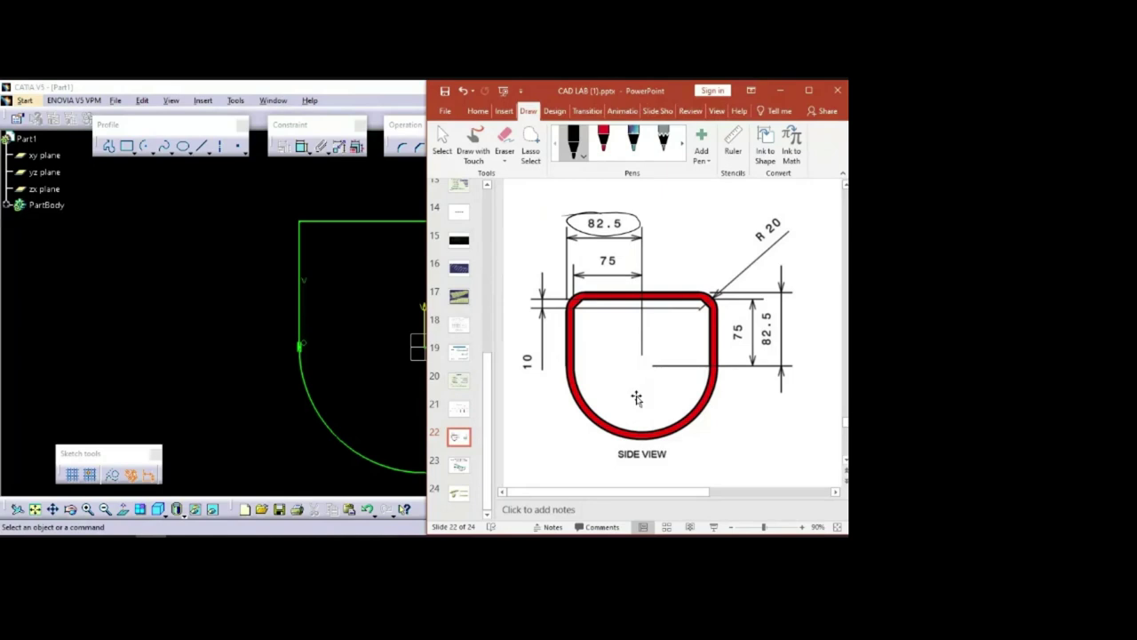
pyautogui.click(628, 218)
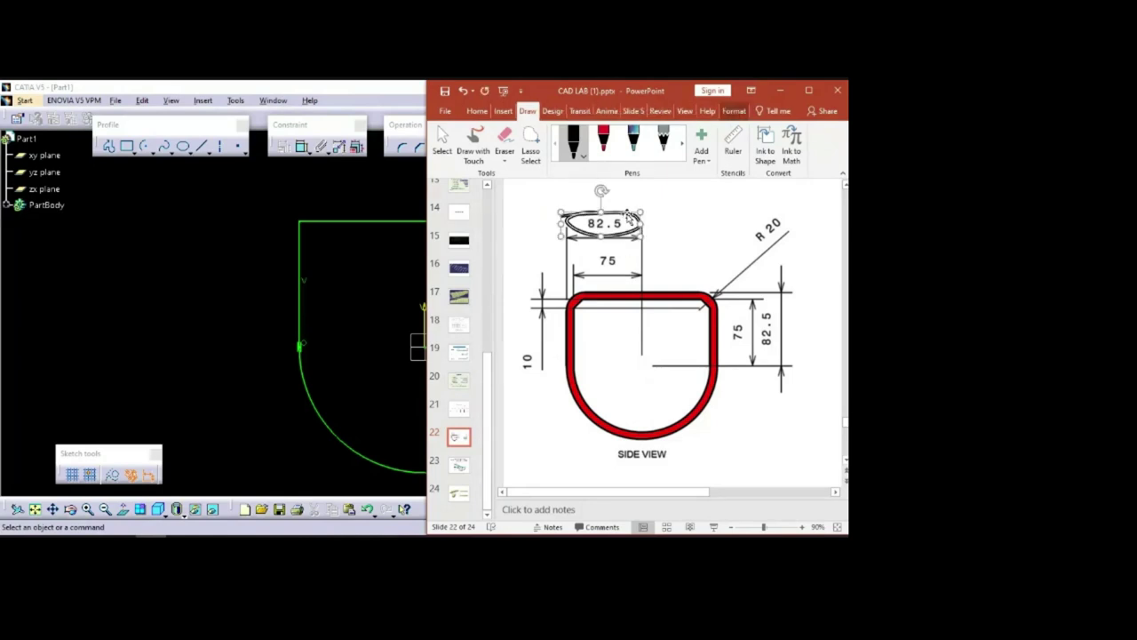
pyautogui.press('Delete')
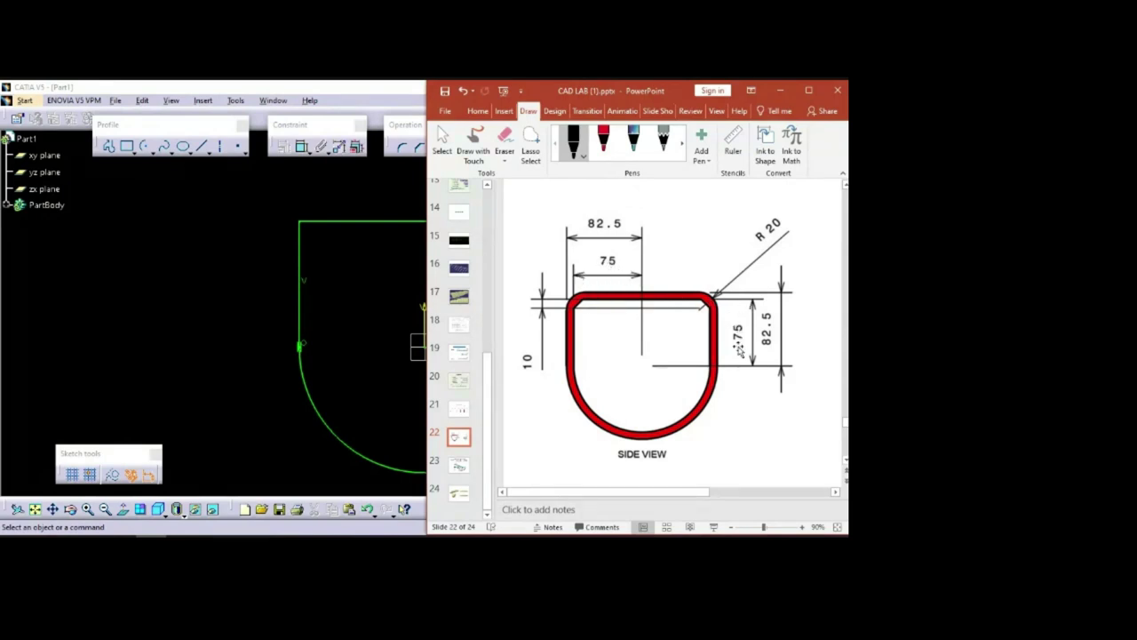
# Switch to CATIA and sketch an inner D-shaped profile about 134 mm wide with 69 mm high sides and a tangent lower arc of about 67 mm radius
pyautogui.click(110, 145)
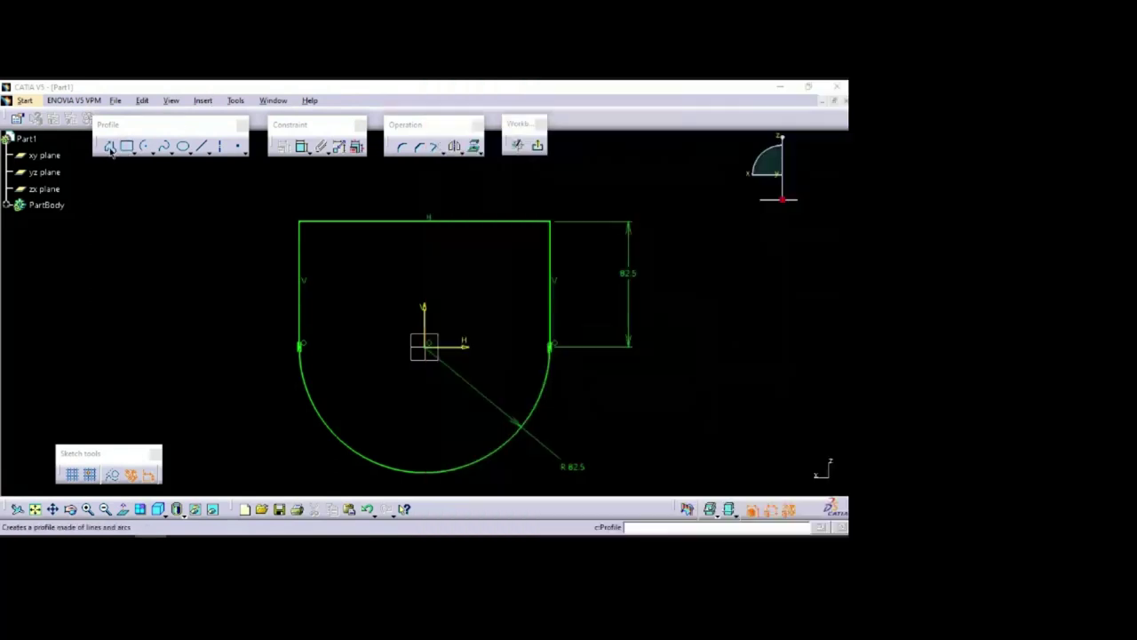
pyautogui.click(321, 345)
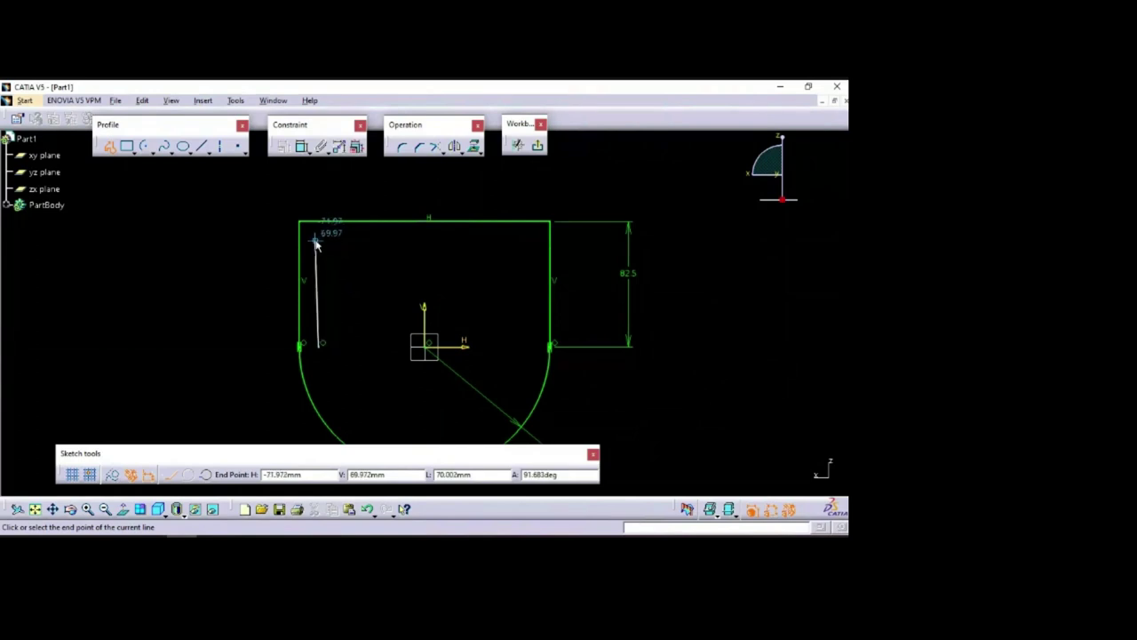
pyautogui.click(320, 244)
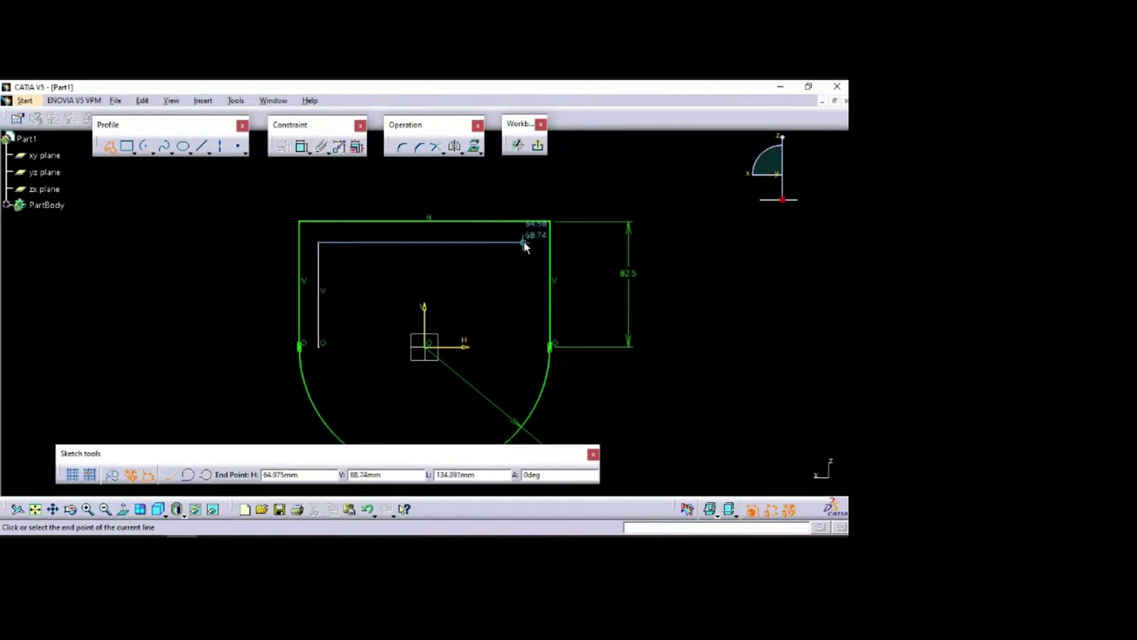
pyautogui.click(523, 242)
pyautogui.moveTo(523, 347); pyautogui.dragTo(471, 414)
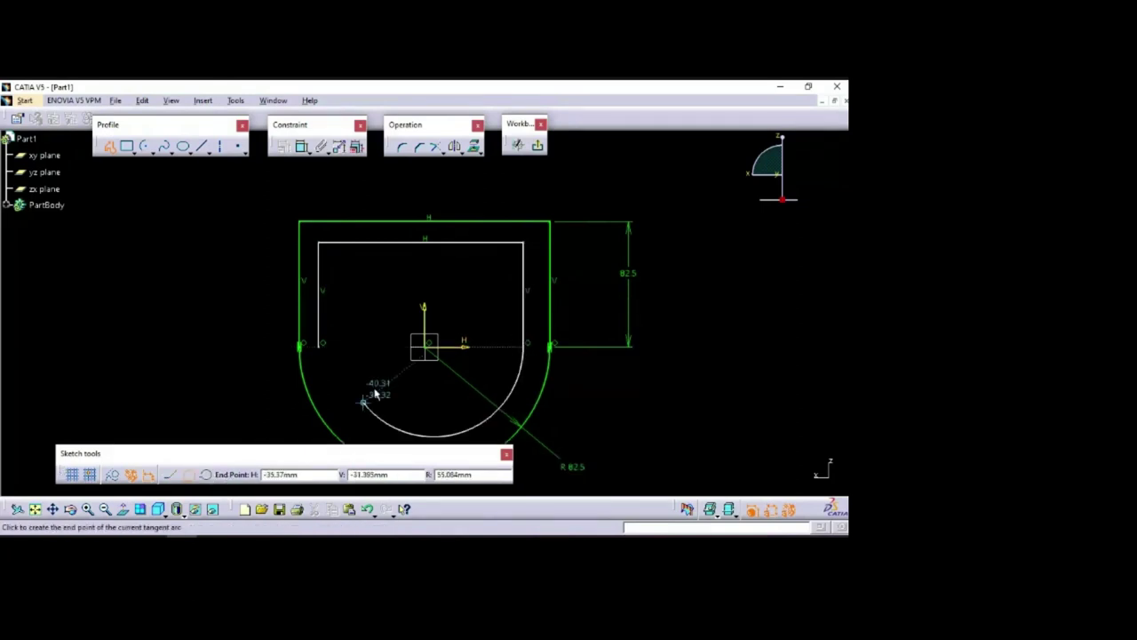
pyautogui.click(323, 351)
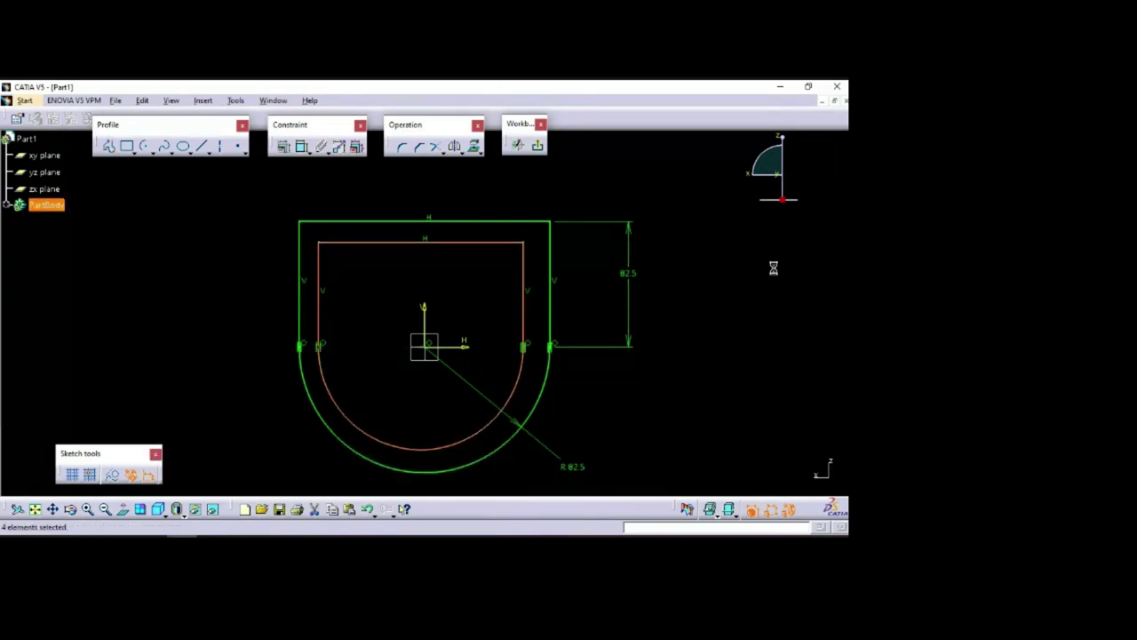
# Dimension the inner profile's left vertical edge and set its length to 75 mm
pyautogui.click(302, 147)
pyautogui.click(326, 280)
pyautogui.click(229, 285)
pyautogui.doubleClick(229, 282)
pyautogui.write('75mm')
pyautogui.press('Return')
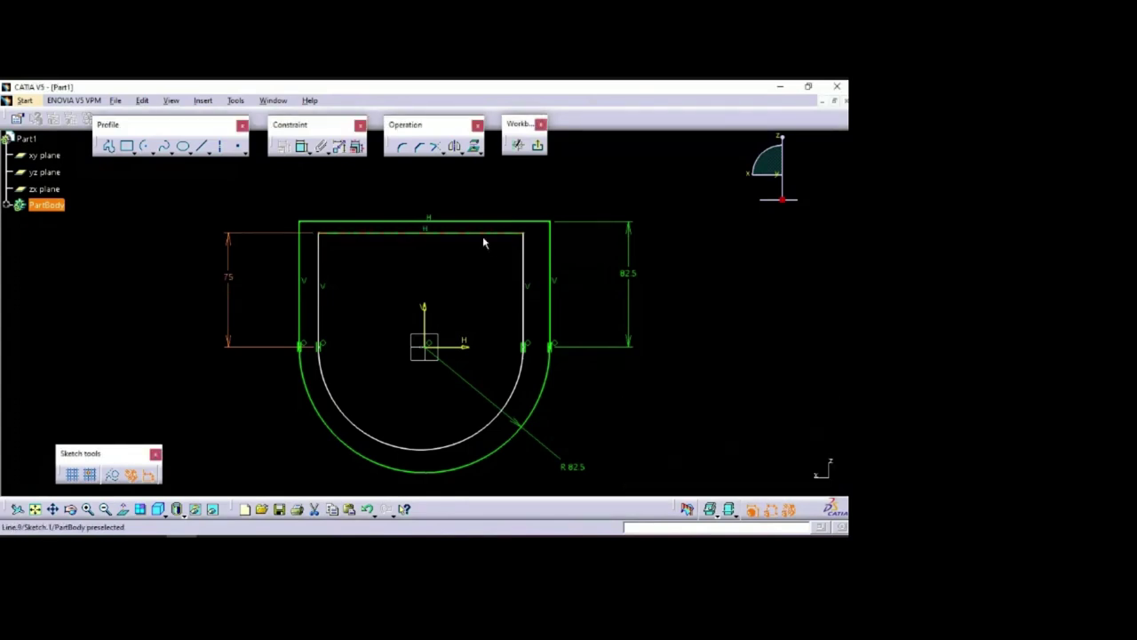
# Add a radius constraint to the inner profile's lower arc and set it to 75 mm
pyautogui.click(302, 151)
pyautogui.click(343, 402)
pyautogui.doubleClick(282, 446)
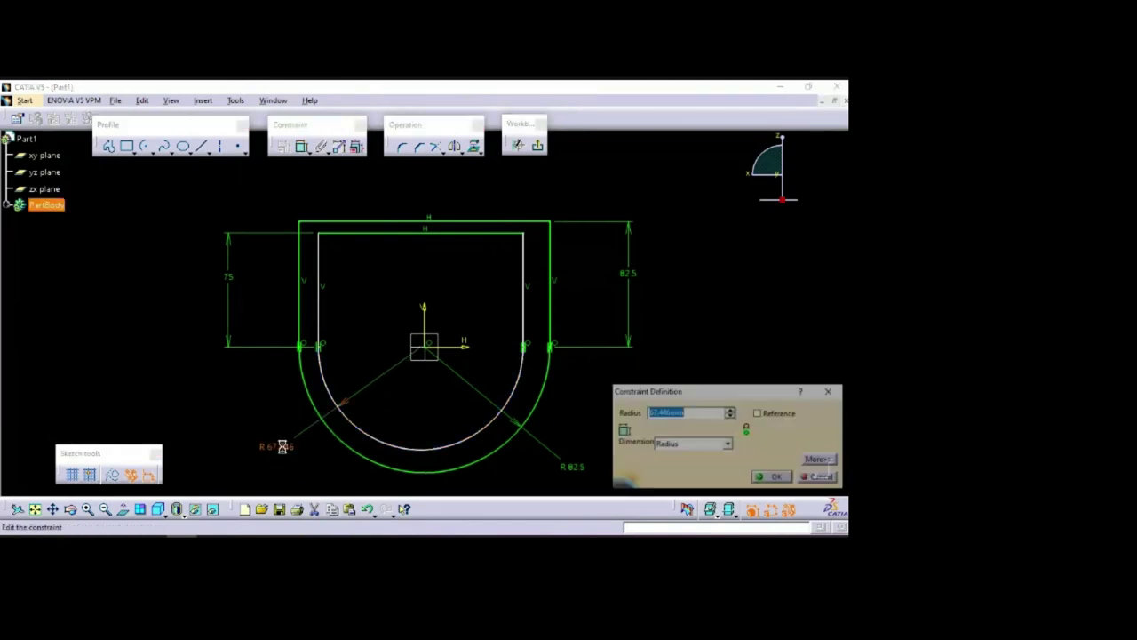
pyautogui.write('75')
pyautogui.press('Return')
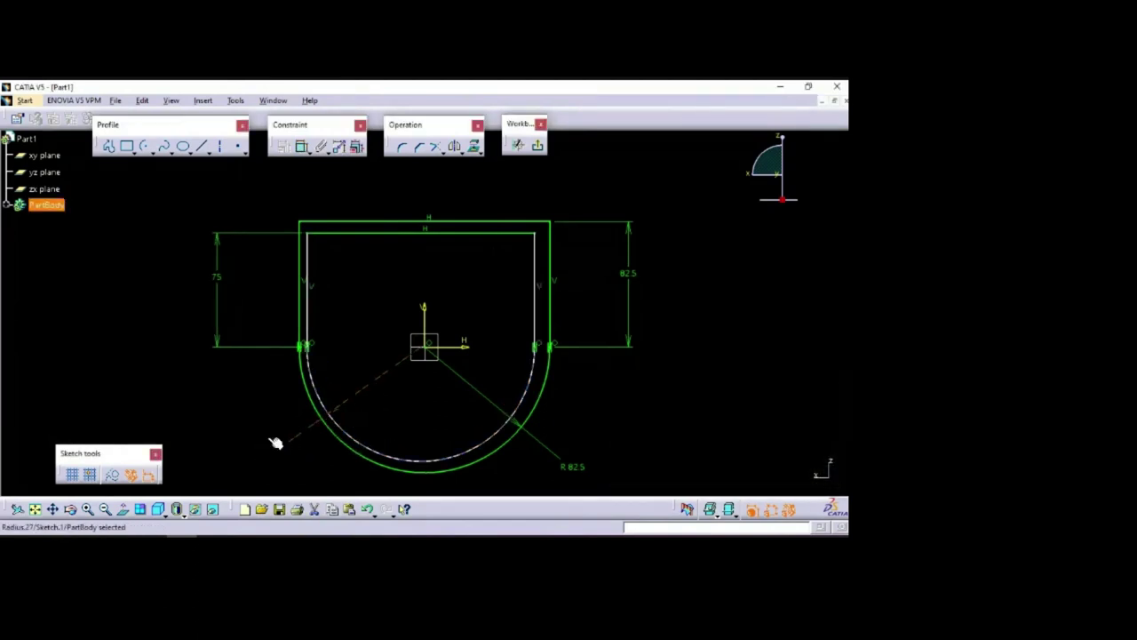
pyautogui.click(749, 409)
# Move the inner profile sideways, then constrain its arc centre coincident with the sketch origin
pyautogui.moveTo(538, 266); pyautogui.dragTo(624, 274)
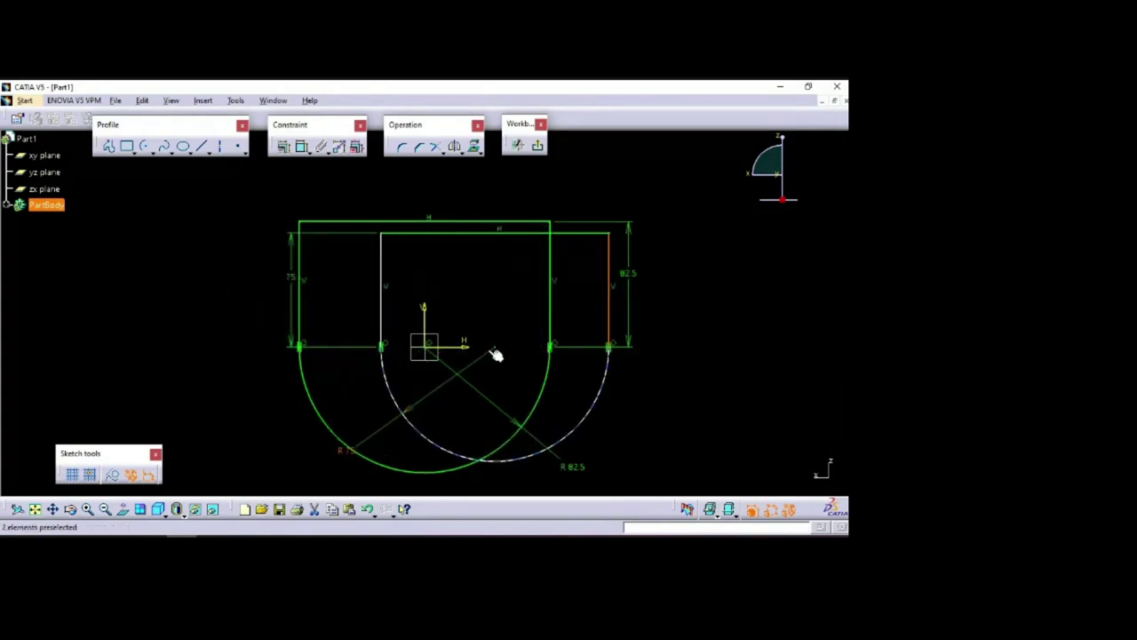
pyautogui.click(383, 280)
pyautogui.click(533, 178)
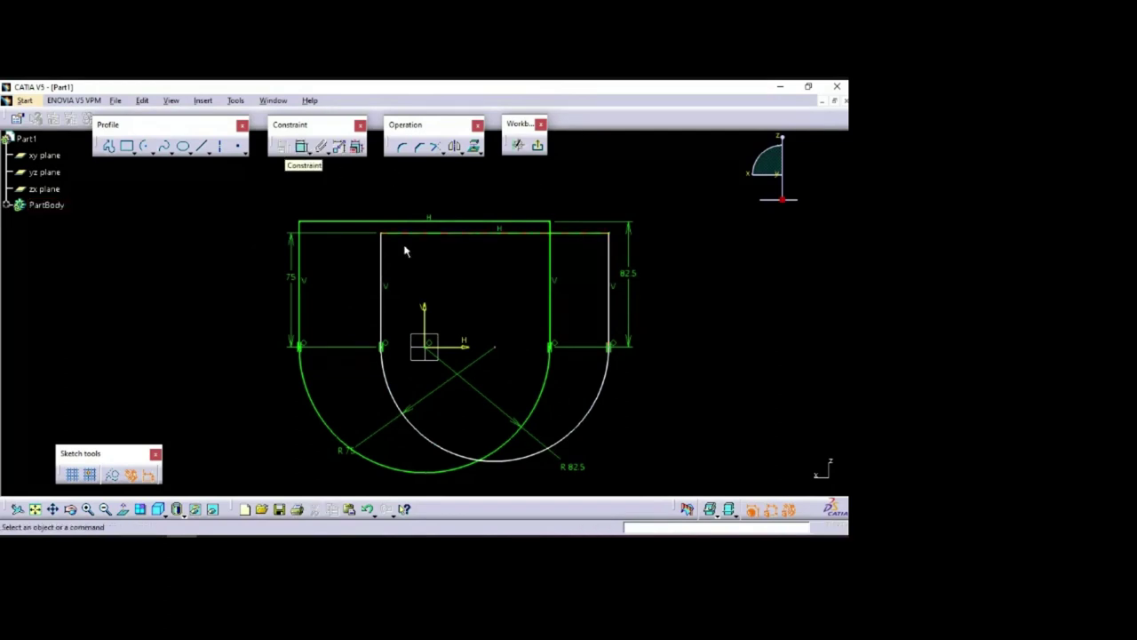
pyautogui.click(434, 351)
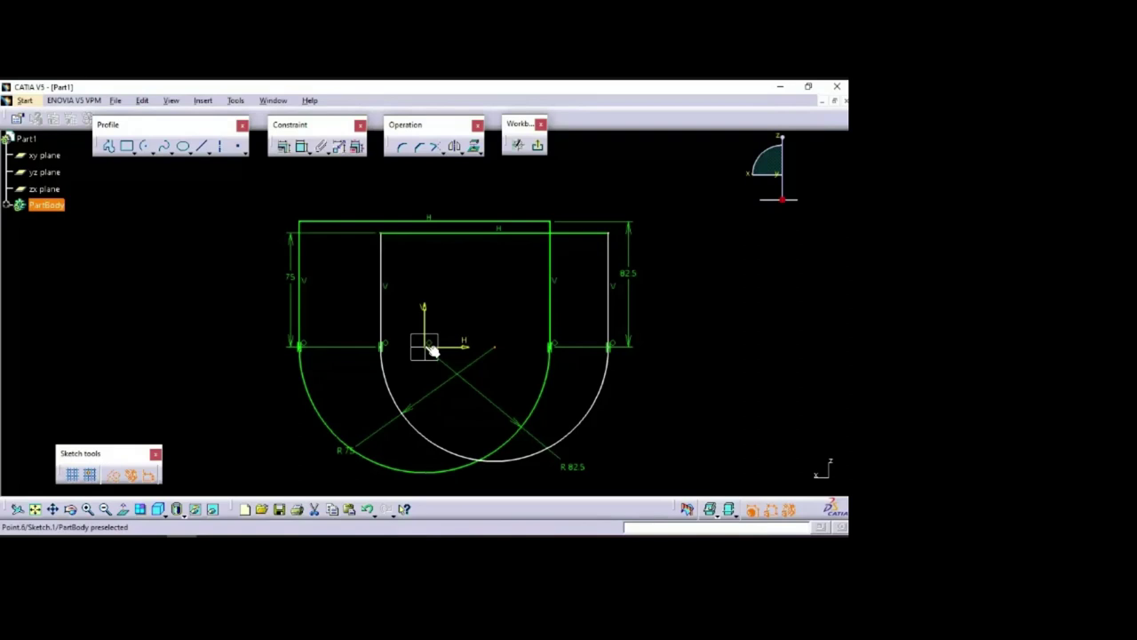
pyautogui.click(282, 146)
pyautogui.click(723, 277)
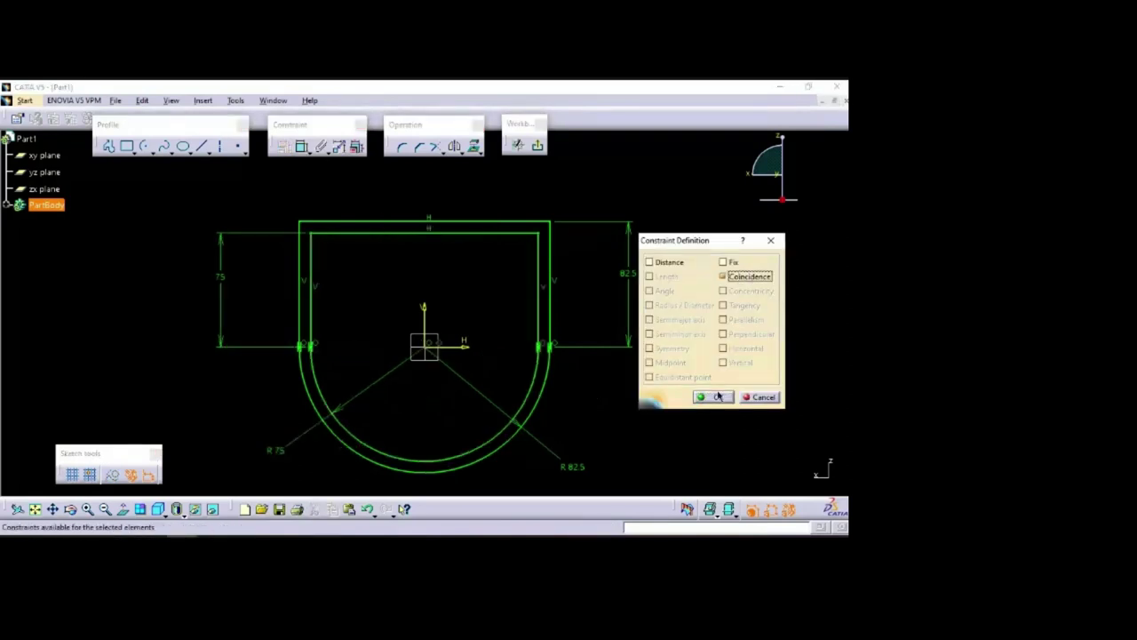
pyautogui.click(718, 397)
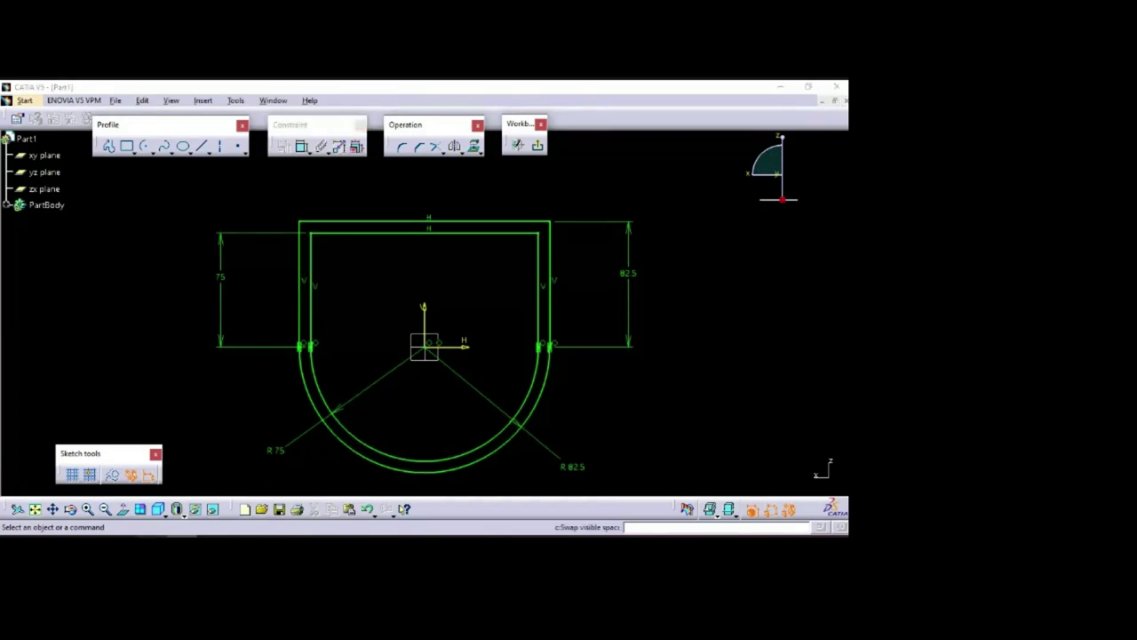
# Round the outer profile's two upper corners with Corner at about 8.5 mm and 11.3 mm radius, converting the length constraint to a distance
pyautogui.hotkey('alt', 'Tab')
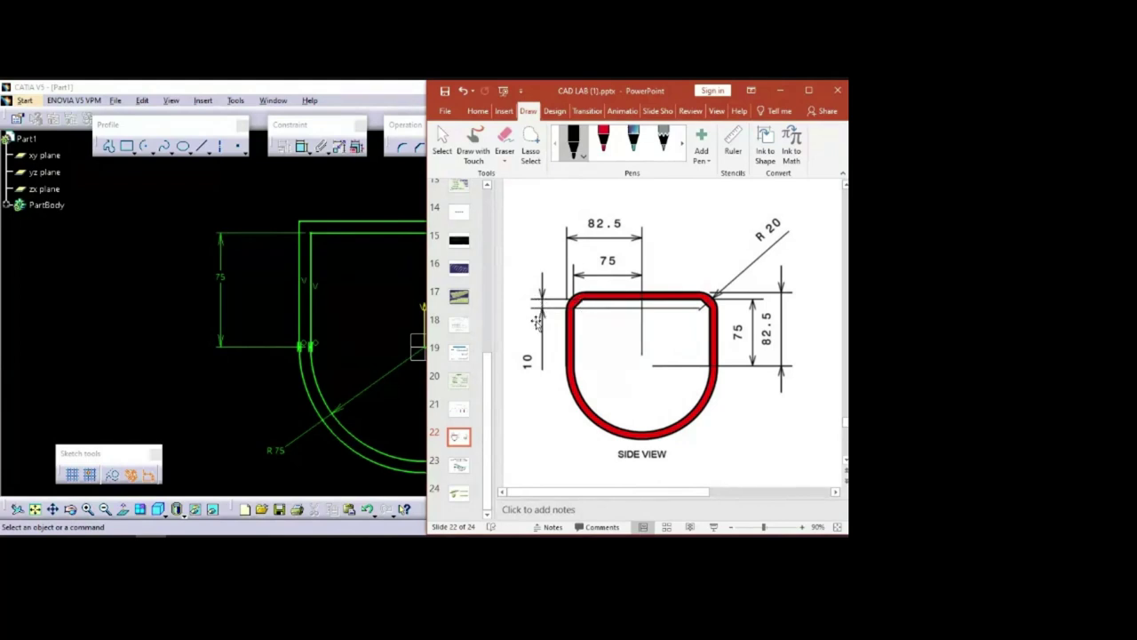
pyautogui.click(232, 192)
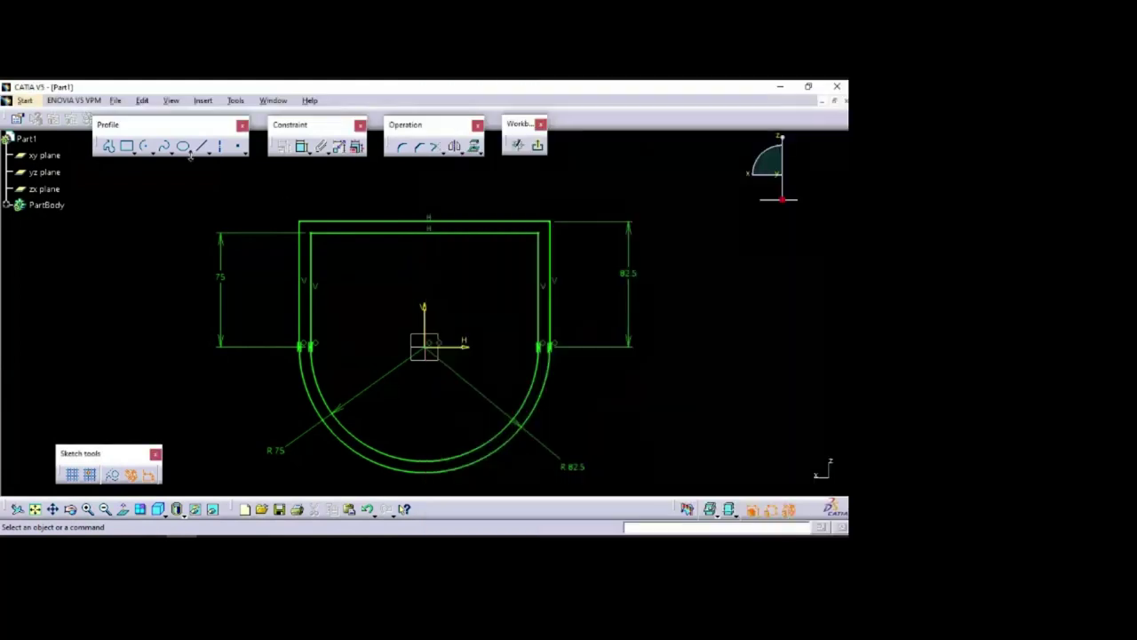
pyautogui.click(404, 150)
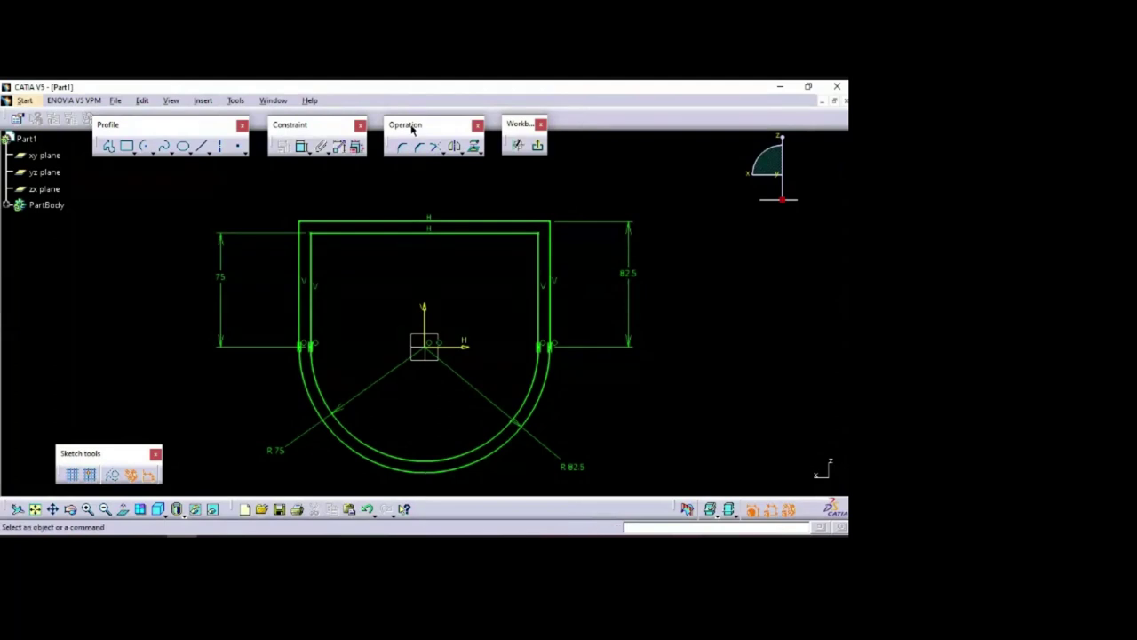
pyautogui.click(309, 228)
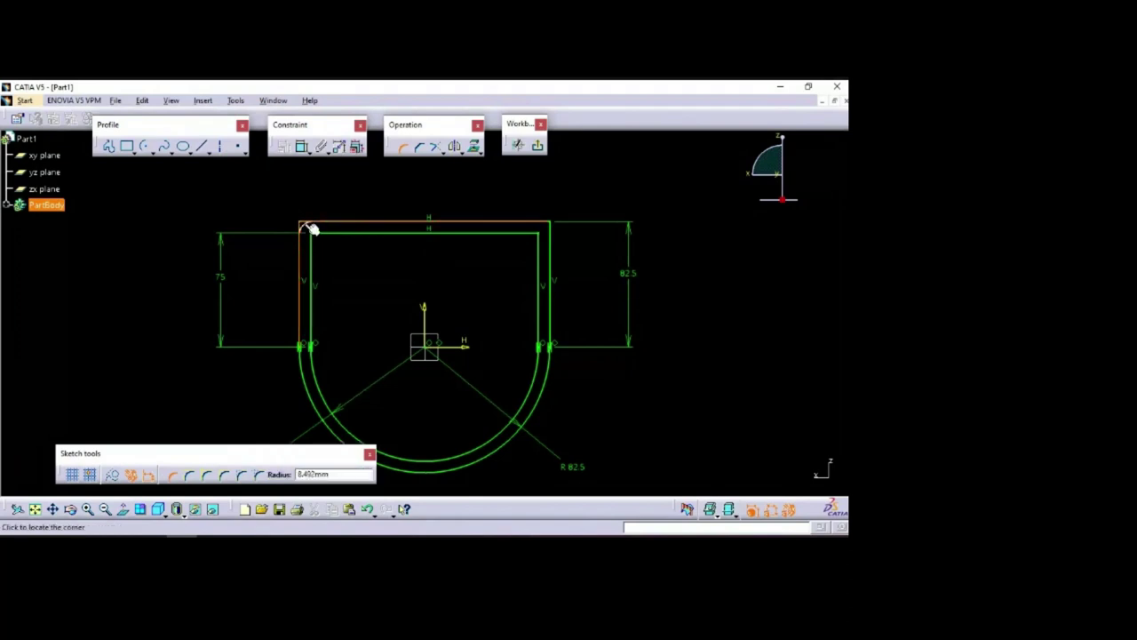
pyautogui.click(311, 227)
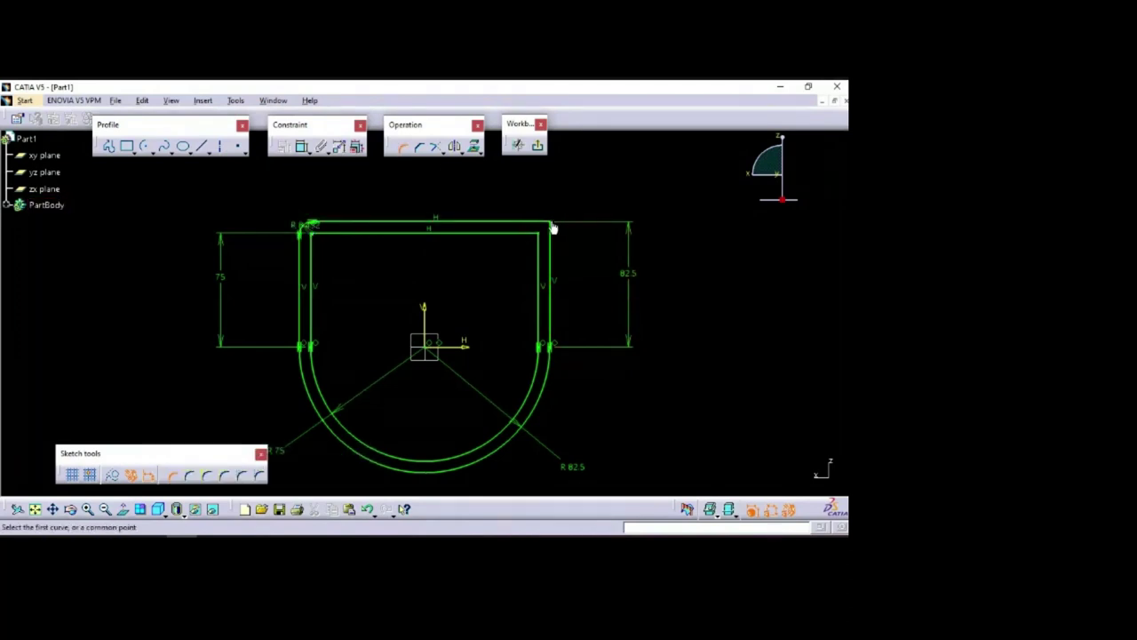
pyautogui.click(550, 223)
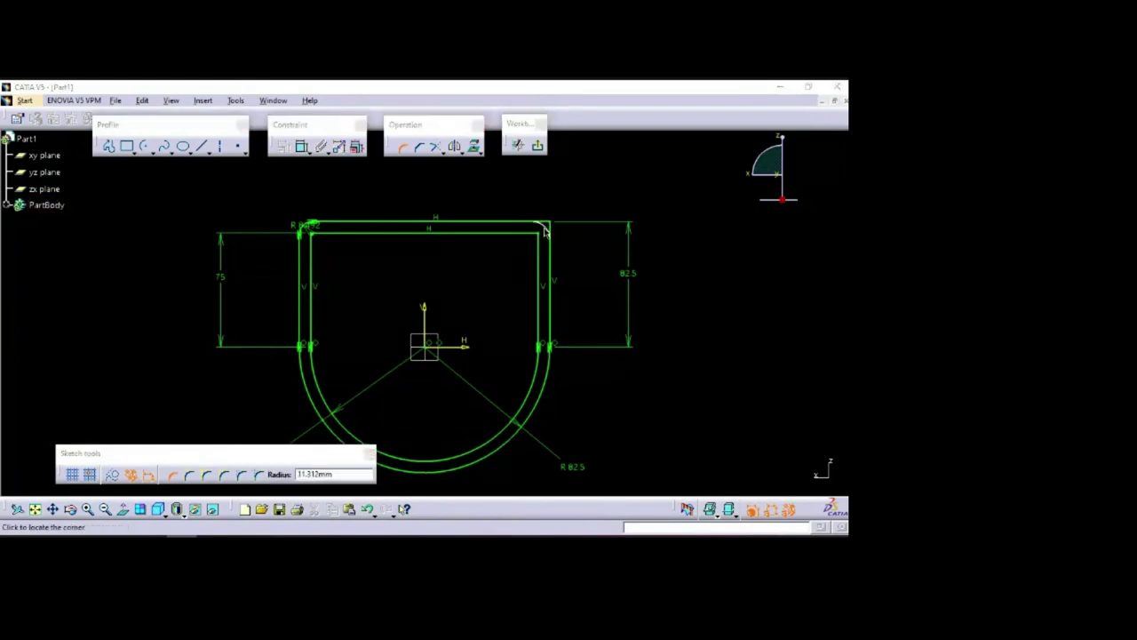
pyautogui.click(548, 230)
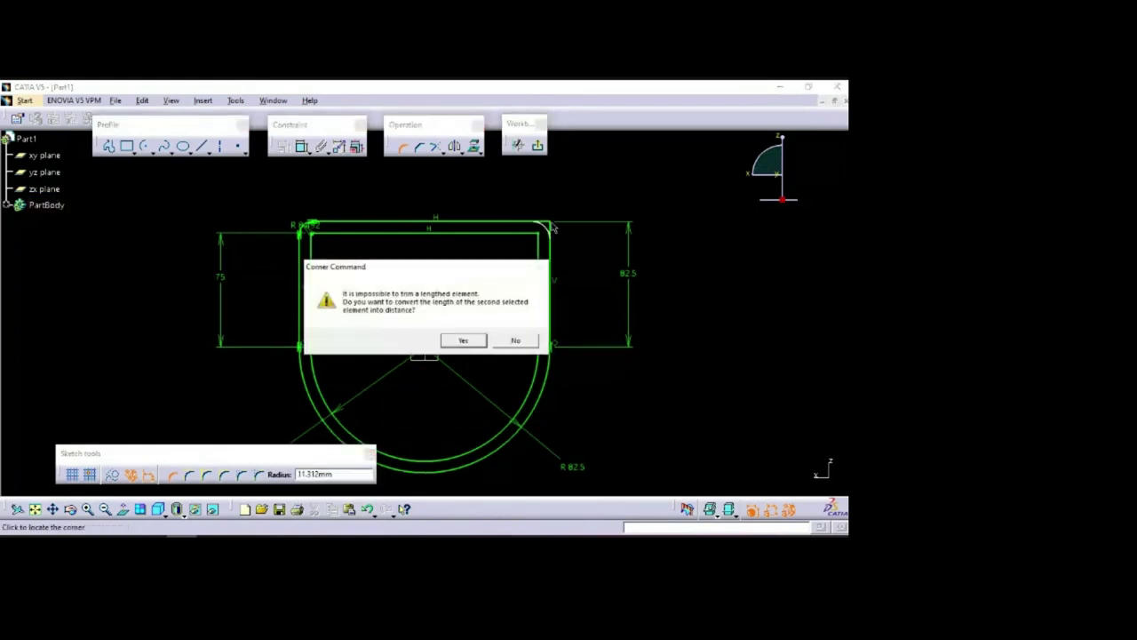
pyautogui.click(463, 342)
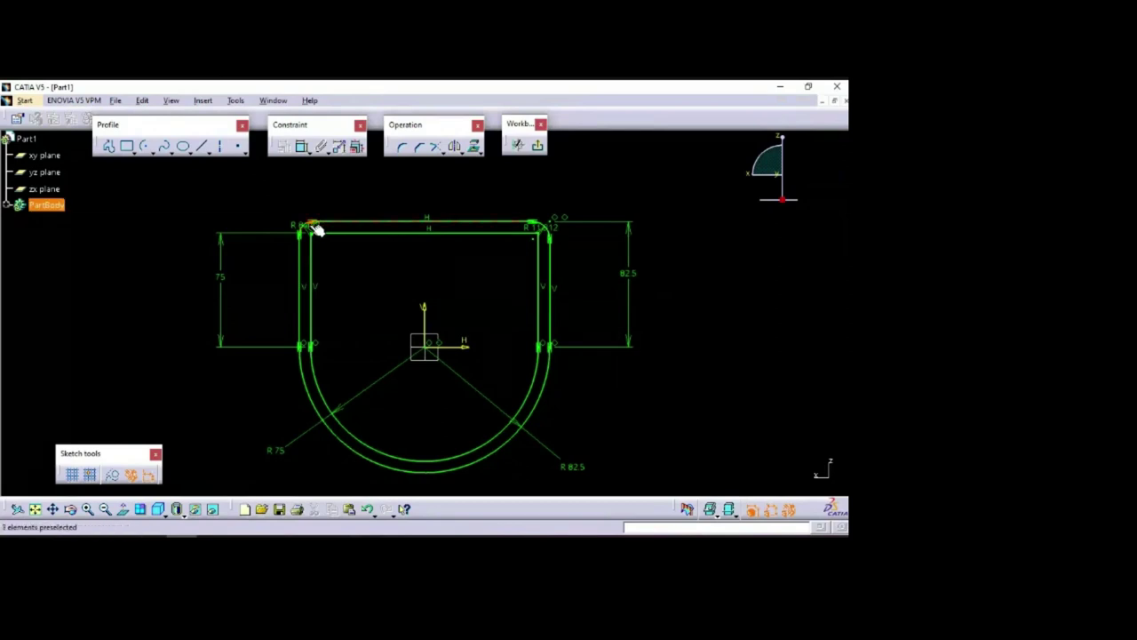
# Move the radius dimension of the outer profile's upper-left corner clear of the outline and set it to 20 mm
pyautogui.moveTo(304, 229); pyautogui.dragTo(263, 180)
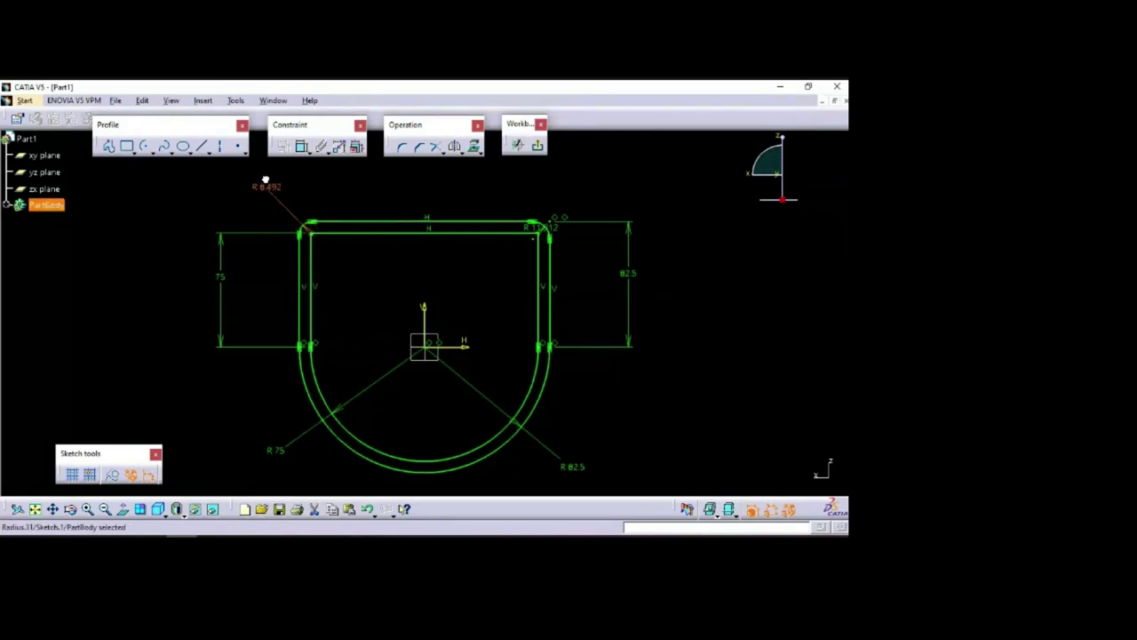
pyautogui.doubleClick(265, 184)
pyautogui.write('20mm')
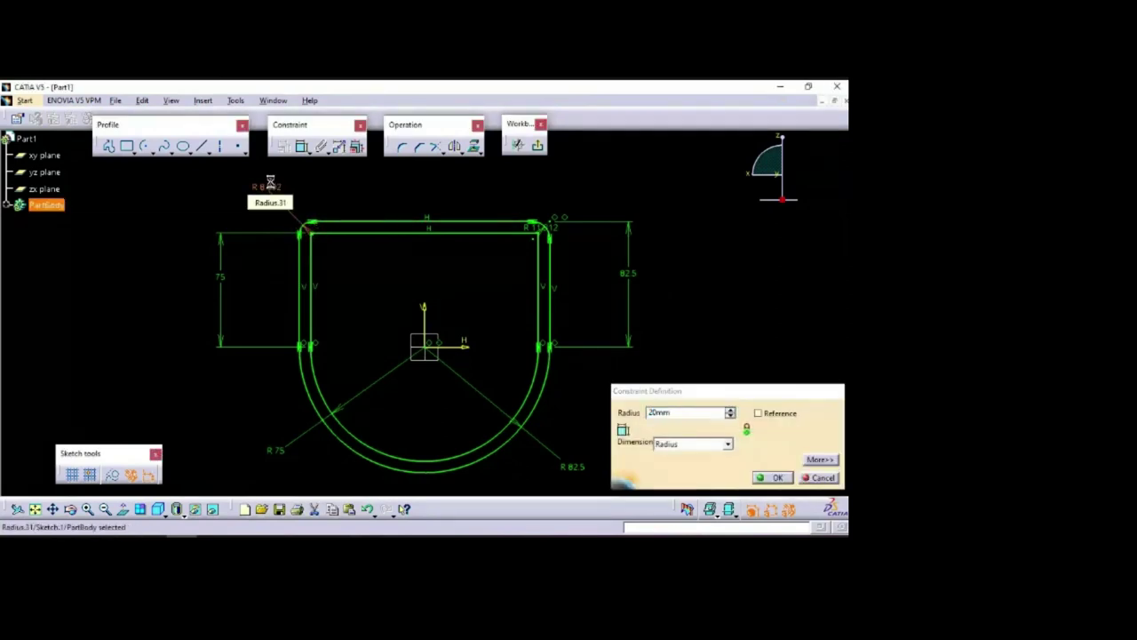
pyautogui.press('Return')
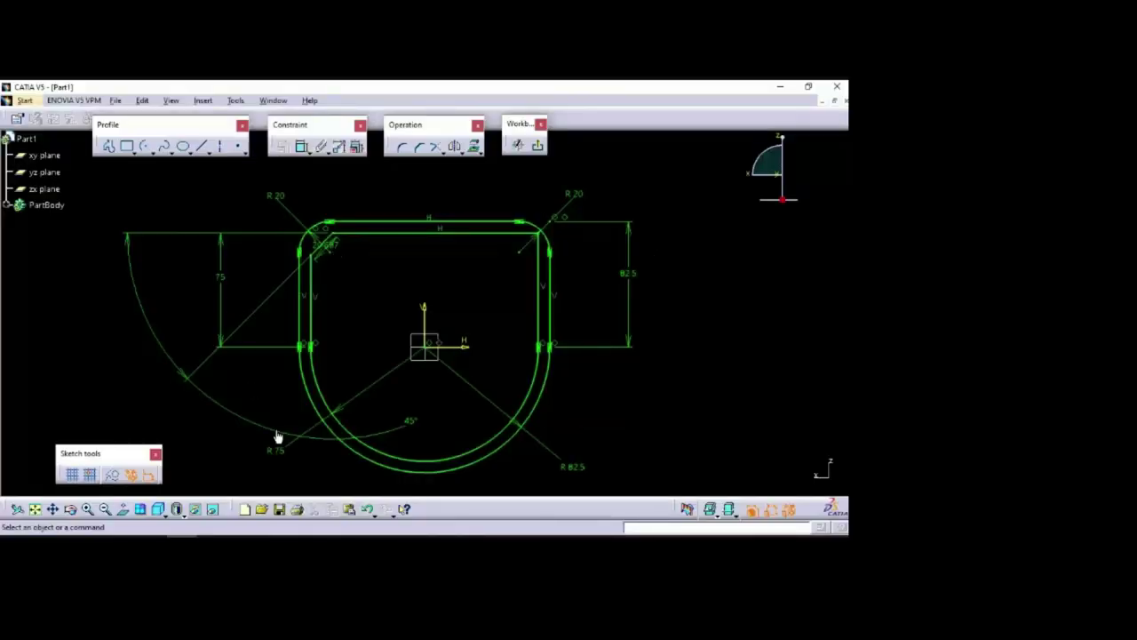
# Reposition the angle dimension of the inner profile's upper-left chamfer and replace its length dimension with a vertical one of 10 mm
pyautogui.moveTo(411, 422)
pyautogui.mouseDown()
pyautogui.moveTo(290, 381)
pyautogui.moveTo(191, 282)
pyautogui.mouseUp()
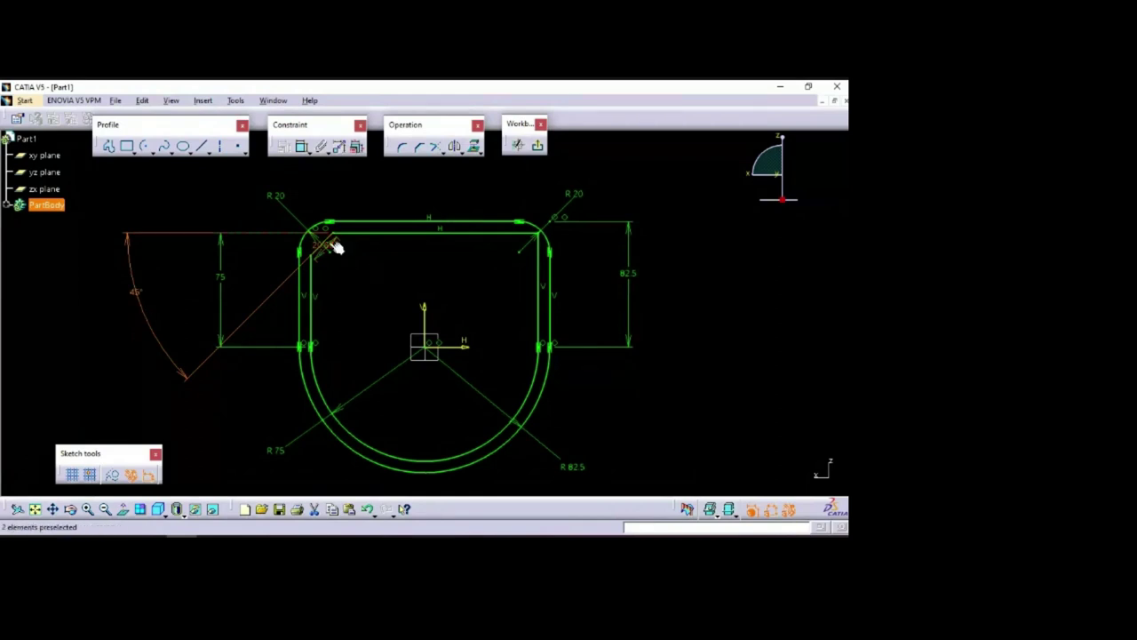
pyautogui.click(335, 251)
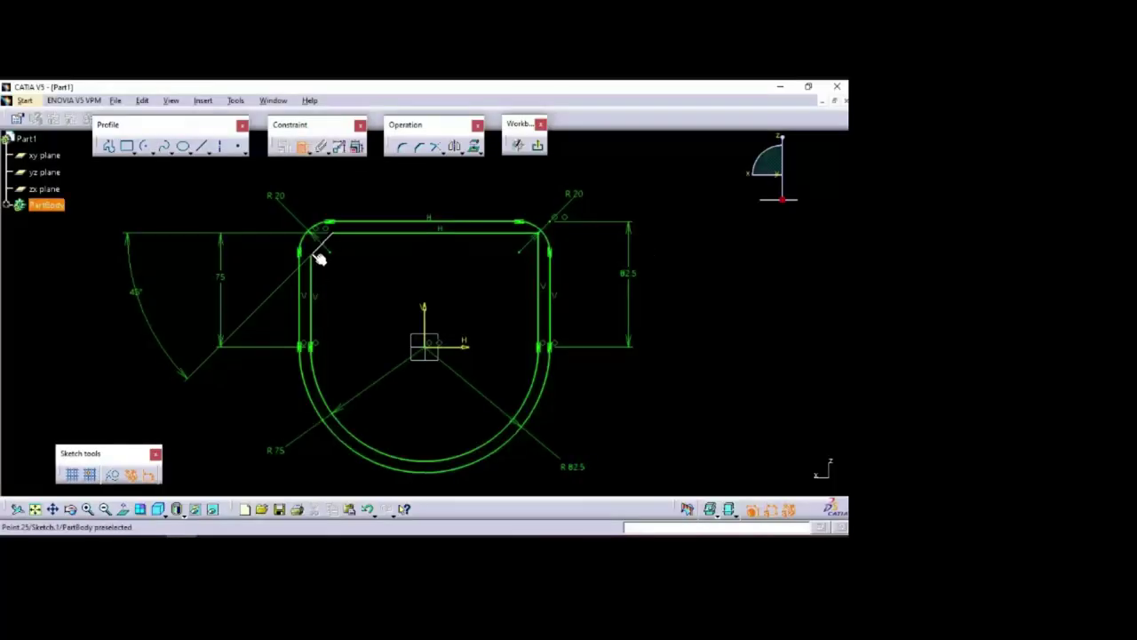
pyautogui.click(313, 258)
pyautogui.click(339, 236)
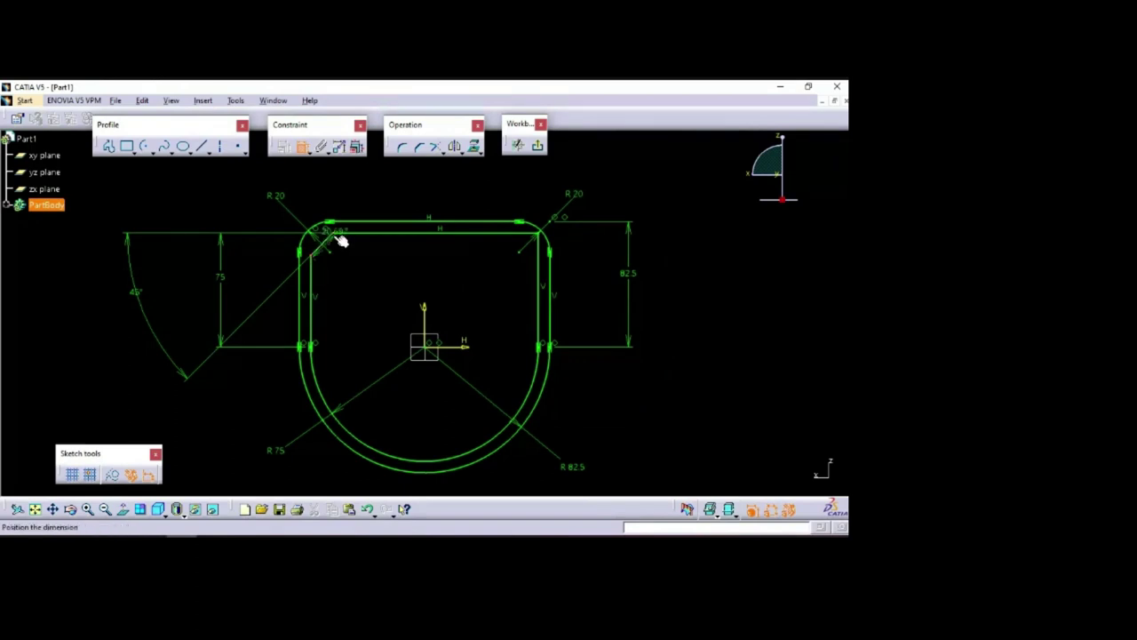
pyautogui.rightClick(359, 271)
pyautogui.click(445, 316)
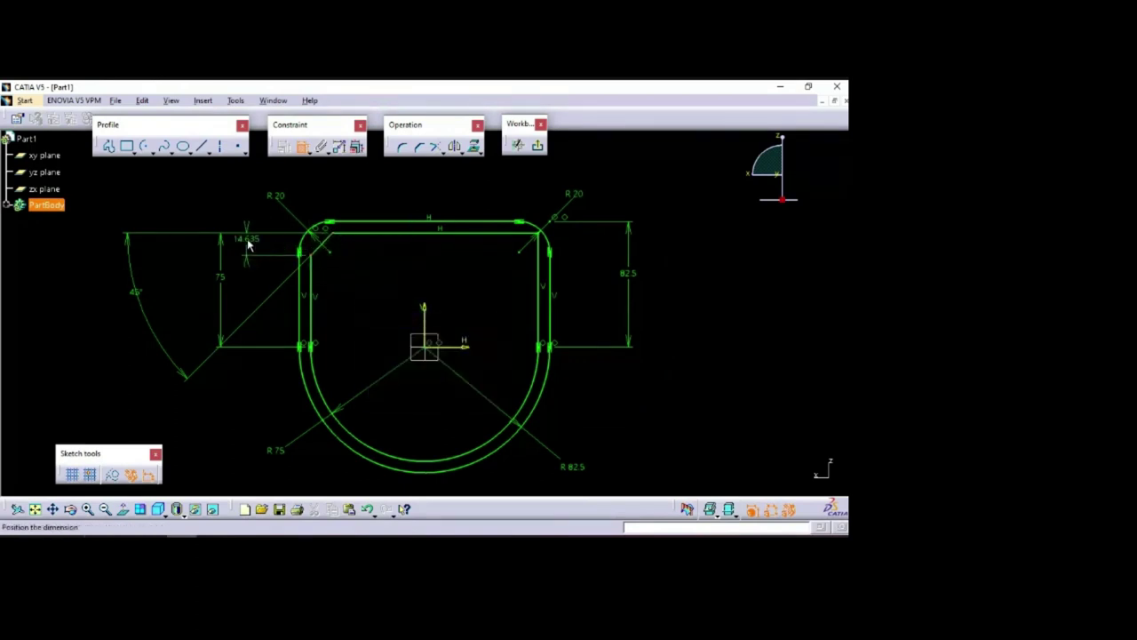
pyautogui.click(249, 249)
pyautogui.doubleClick(255, 247)
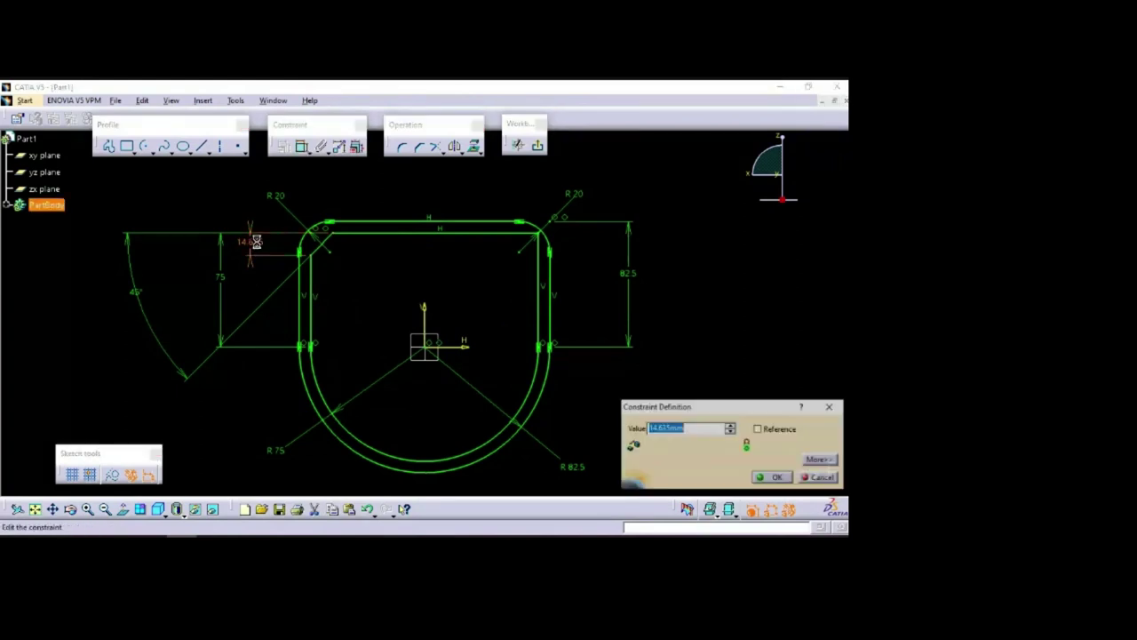
pyautogui.write('25')
pyautogui.press('Return')
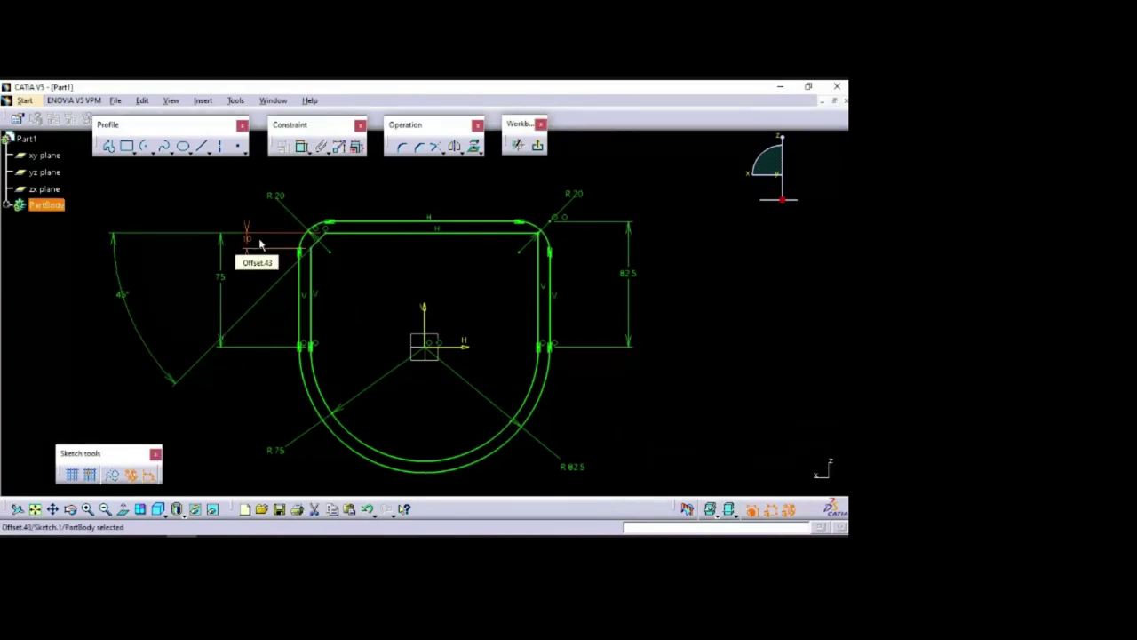
pyautogui.click(337, 189)
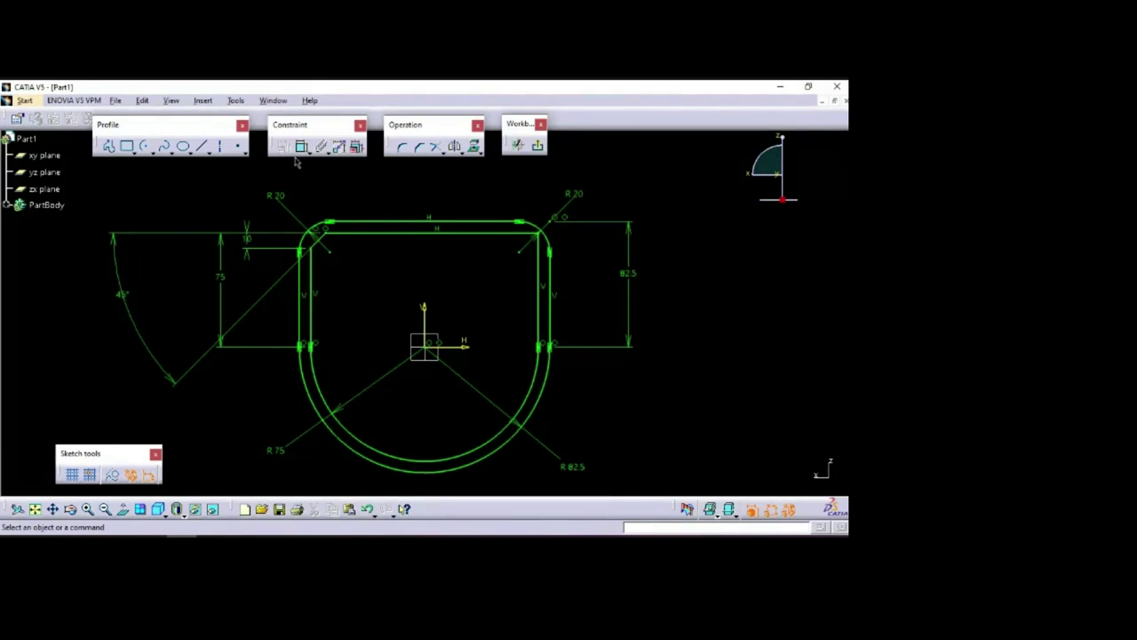
# Chamfer the inner profile's upper-right corner at 45° with a length of about 33 mm
pyautogui.click(420, 148)
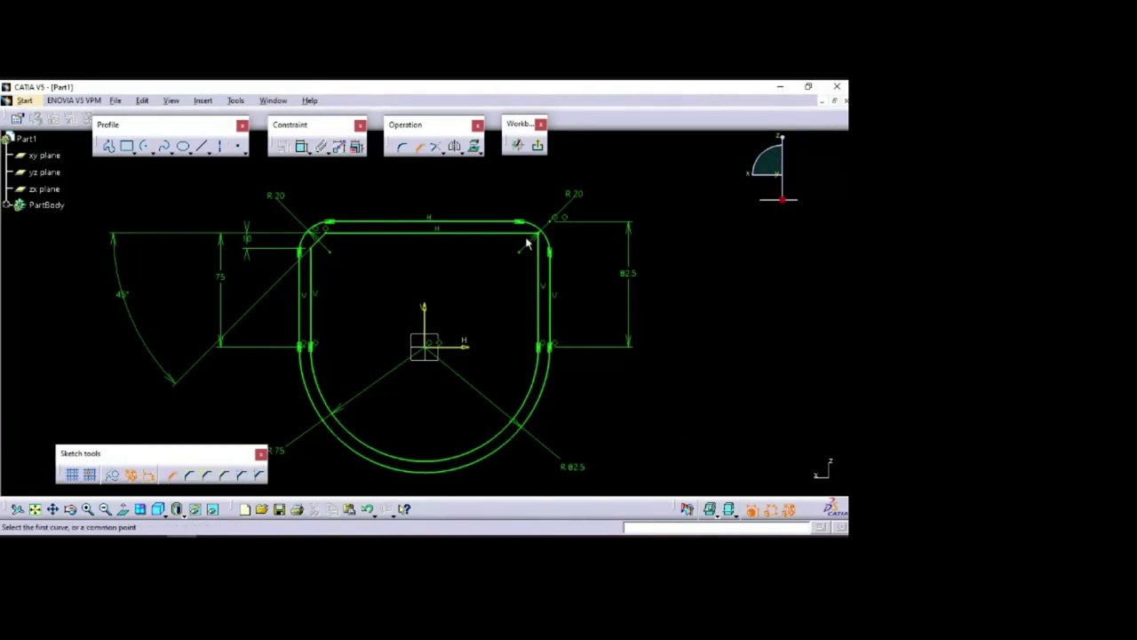
pyautogui.click(526, 236)
pyautogui.click(540, 249)
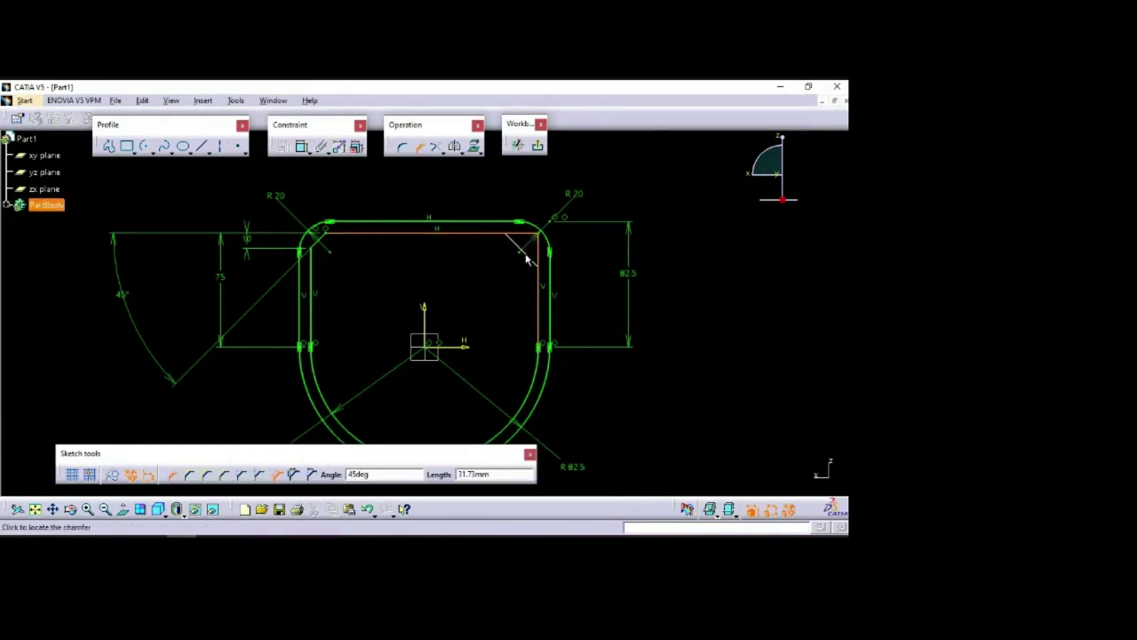
pyautogui.click(532, 253)
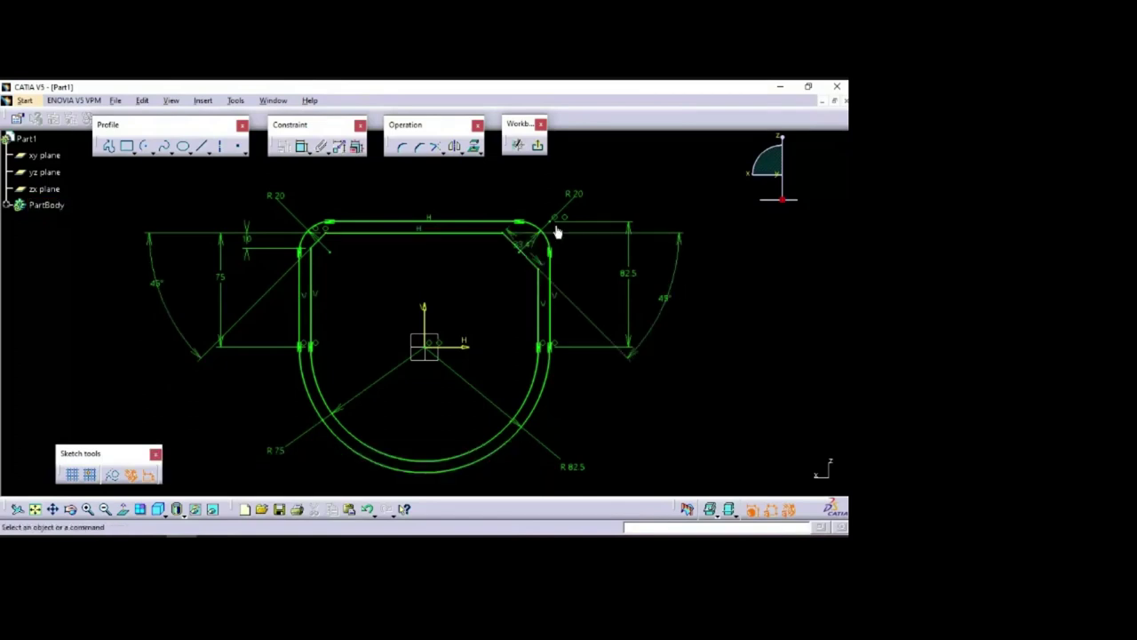
# Delete the upper-right chamfer's length dimension and constrain its vertical height to 10 mm instead
pyautogui.click(541, 262)
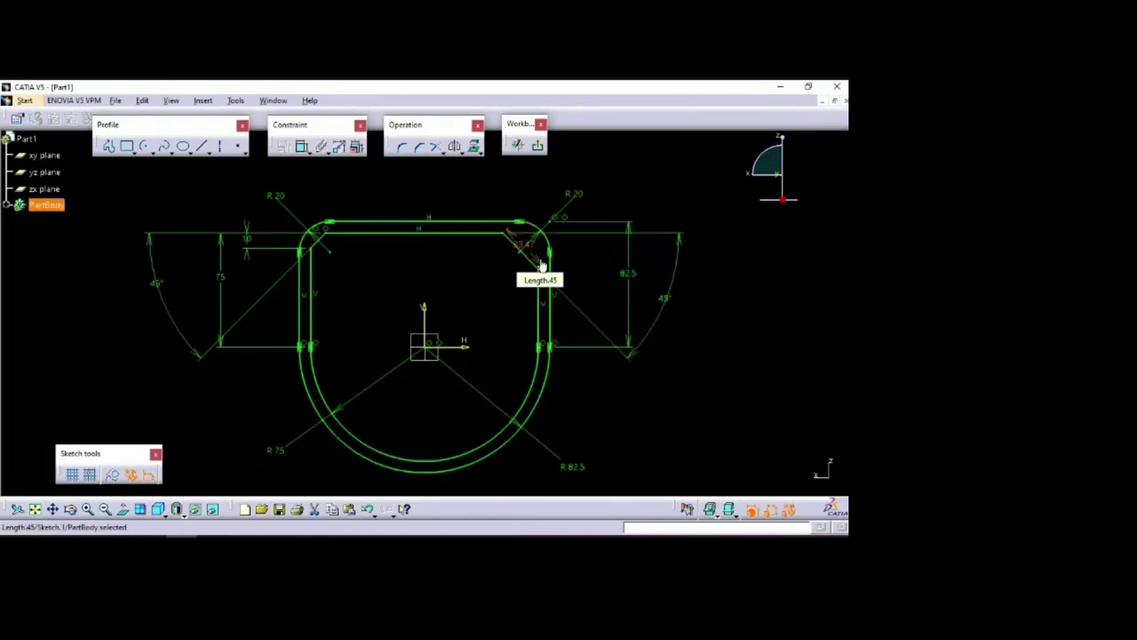
pyautogui.press('Delete')
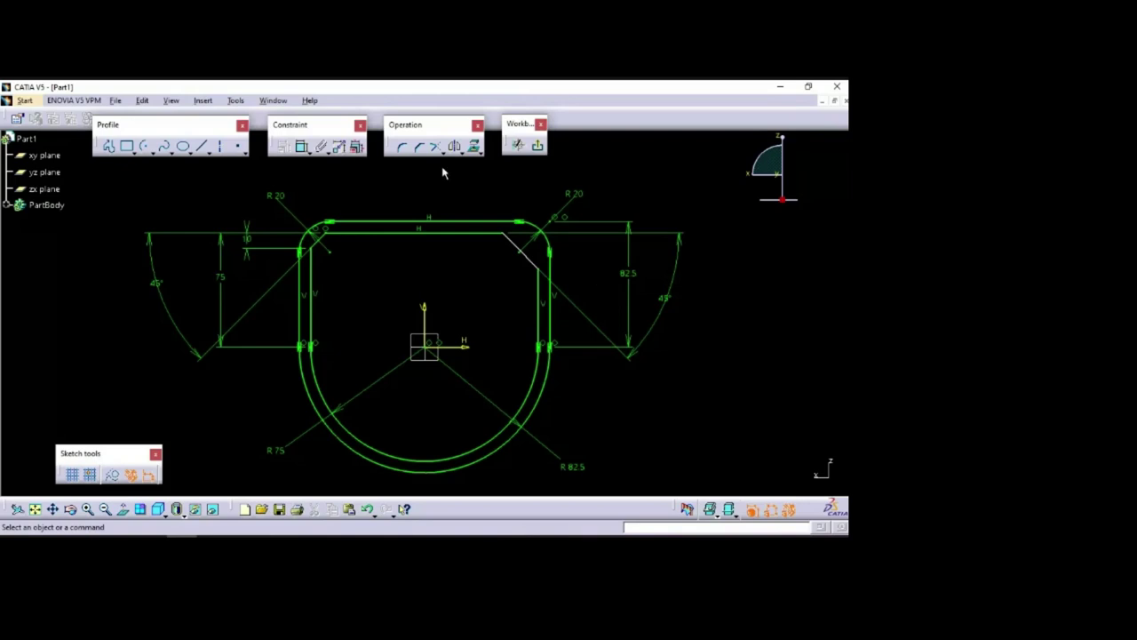
pyautogui.click(303, 148)
pyautogui.click(546, 273)
pyautogui.rightClick(692, 201)
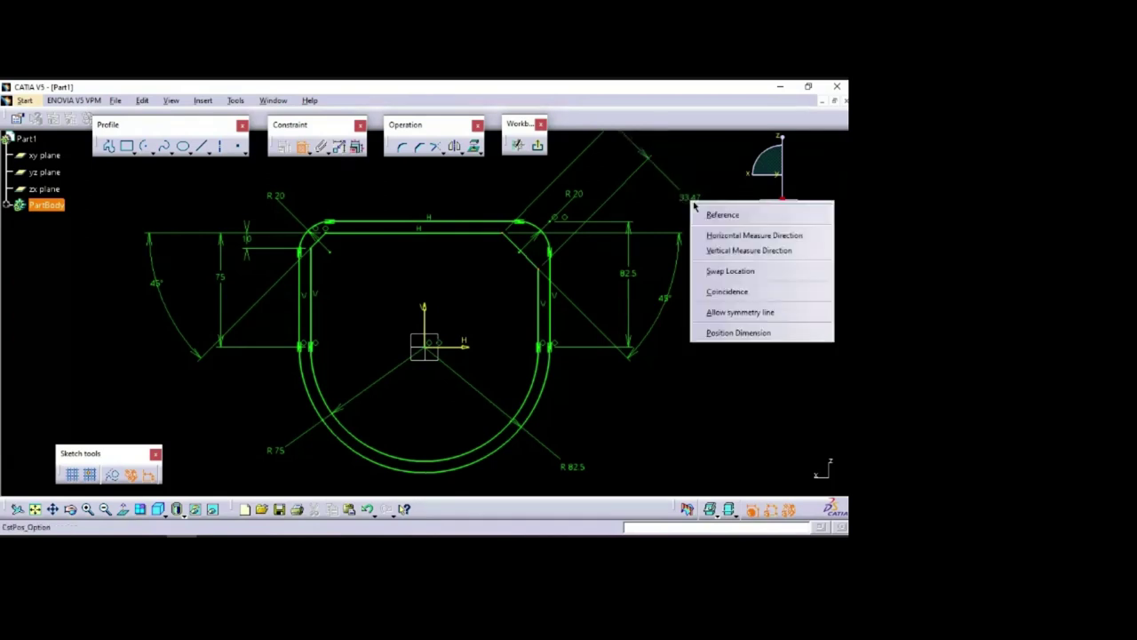
pyautogui.click(728, 236)
pyautogui.click(587, 254)
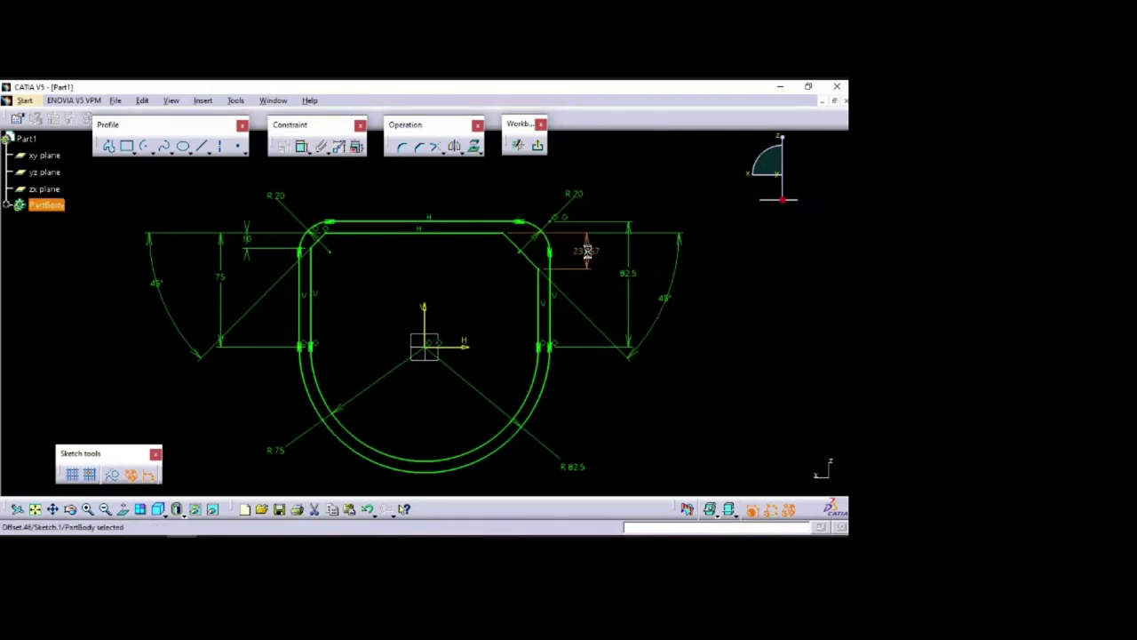
pyautogui.doubleClick(587, 253)
pyautogui.write('10')
pyautogui.press('Return')
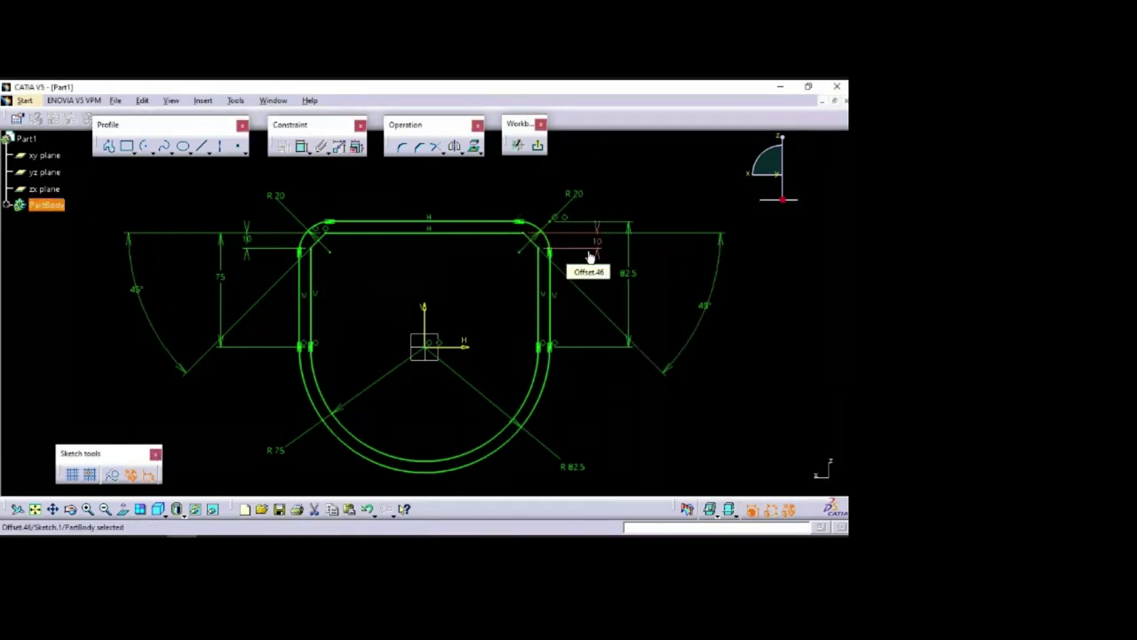
# Exit the finished sketch and turn the part to an oblique 3D view
pyautogui.click(619, 184)
pyautogui.click(537, 146)
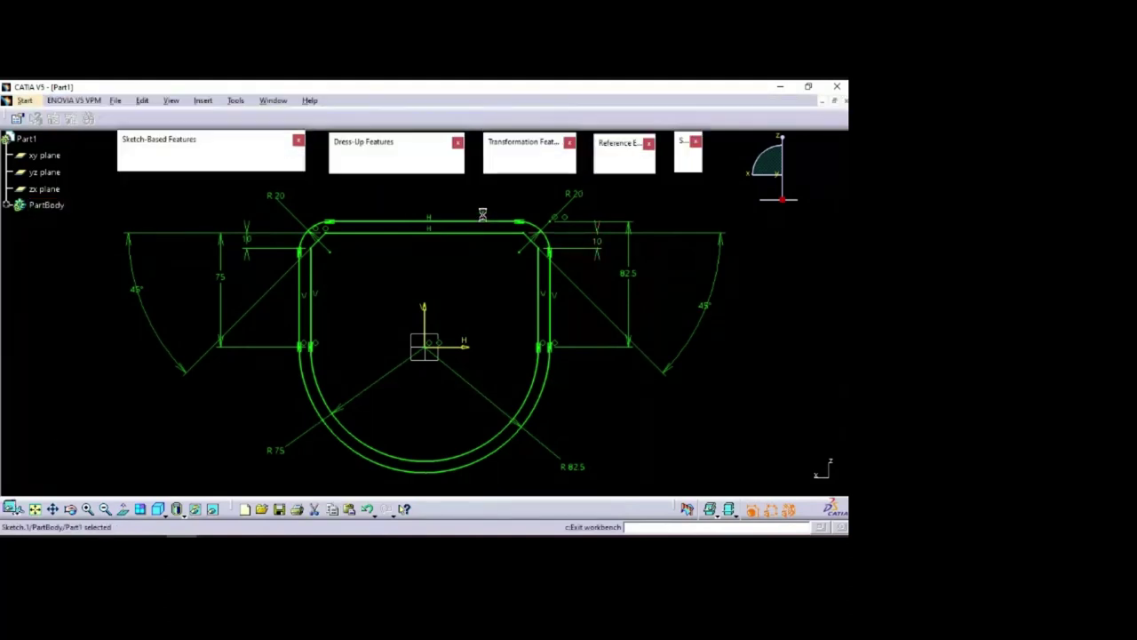
pyautogui.moveTo(228, 257)
pyautogui.mouseDown(button='middle')
pyautogui.moveTo(254, 257)
pyautogui.moveTo(271, 305)
pyautogui.moveTo(346, 313)
pyautogui.mouseUp(button='middle')
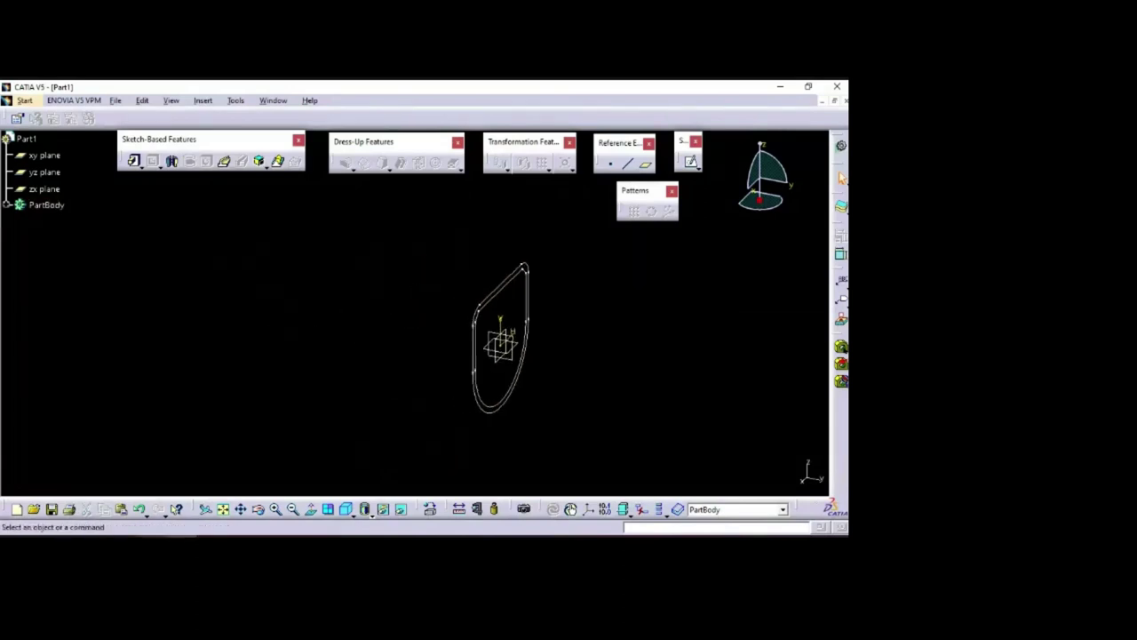
# Switch to PowerPoint and maximize its window to examine the frame dimensions on the slide
pyautogui.hotkey('alt', 'Tab')
pyautogui.scroll(1, 789, 179)
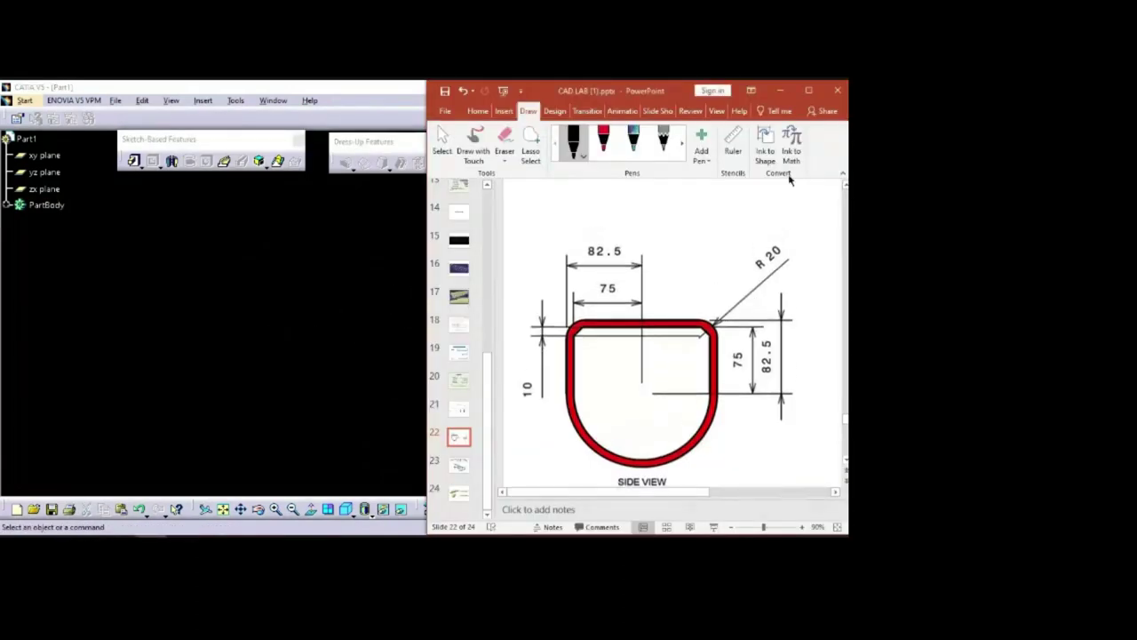
pyautogui.click(808, 90)
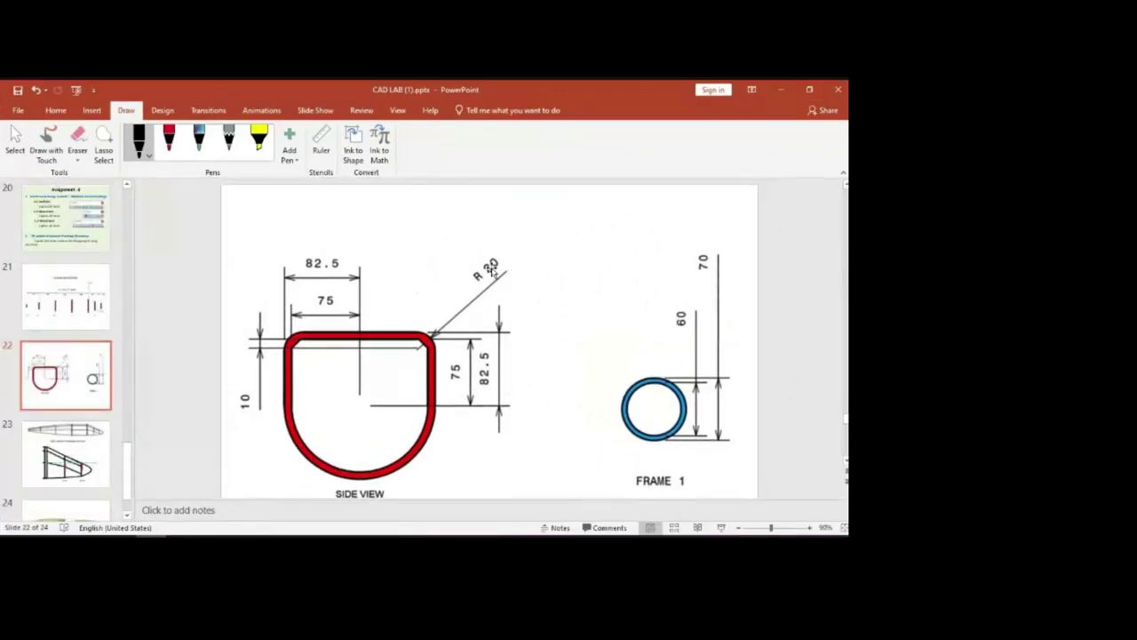
# Go back to the slide showing the top view of frames and present it full screen
pyautogui.scroll(1, 494, 271)
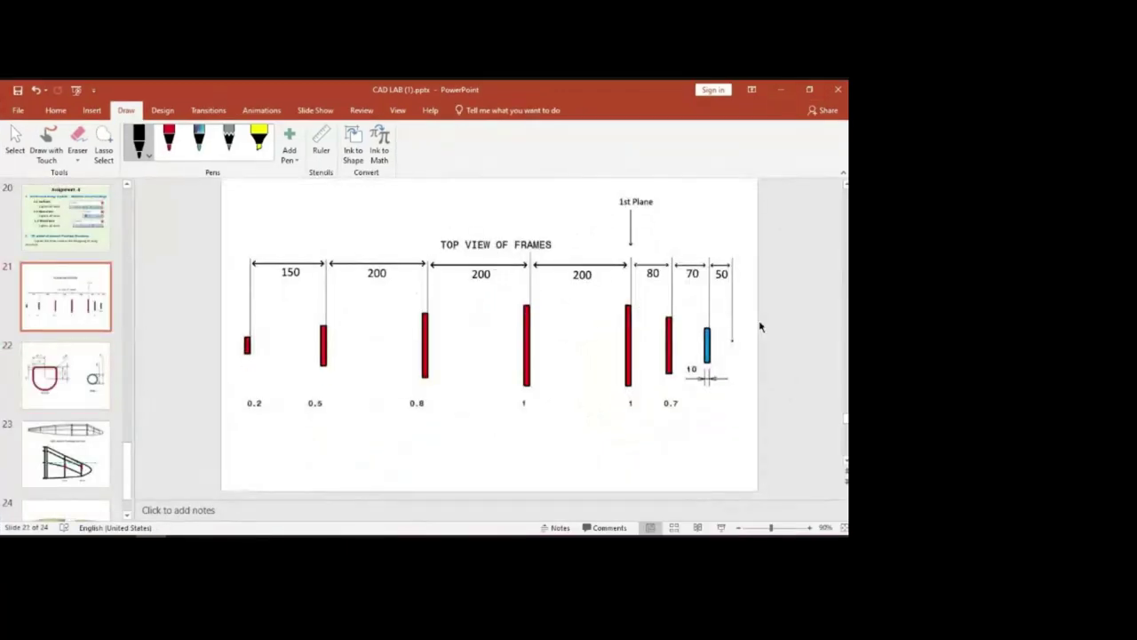
pyautogui.hotkey('alt', 'Tab')
pyautogui.click(719, 529)
pyautogui.click(721, 528)
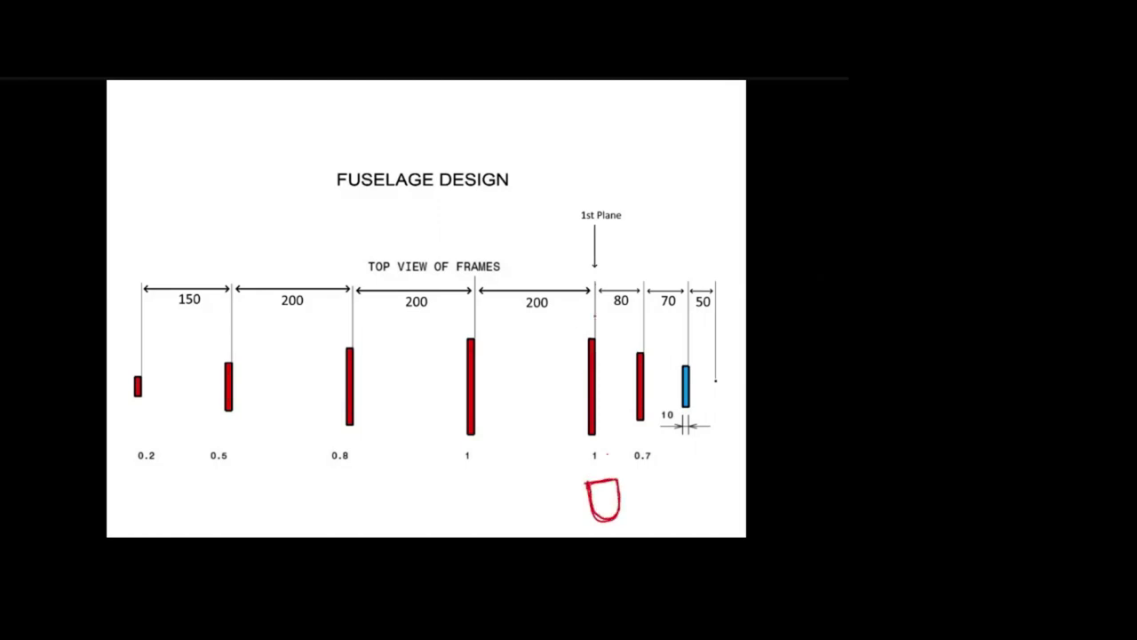
# Ink an arrow pointing left above the frames and number the four frames left of the 1st Plane 1 to 4
pyautogui.moveTo(558, 238)
pyautogui.mouseDown()
pyautogui.moveTo(413, 255)
pyautogui.moveTo(160, 255)
pyautogui.mouseUp()
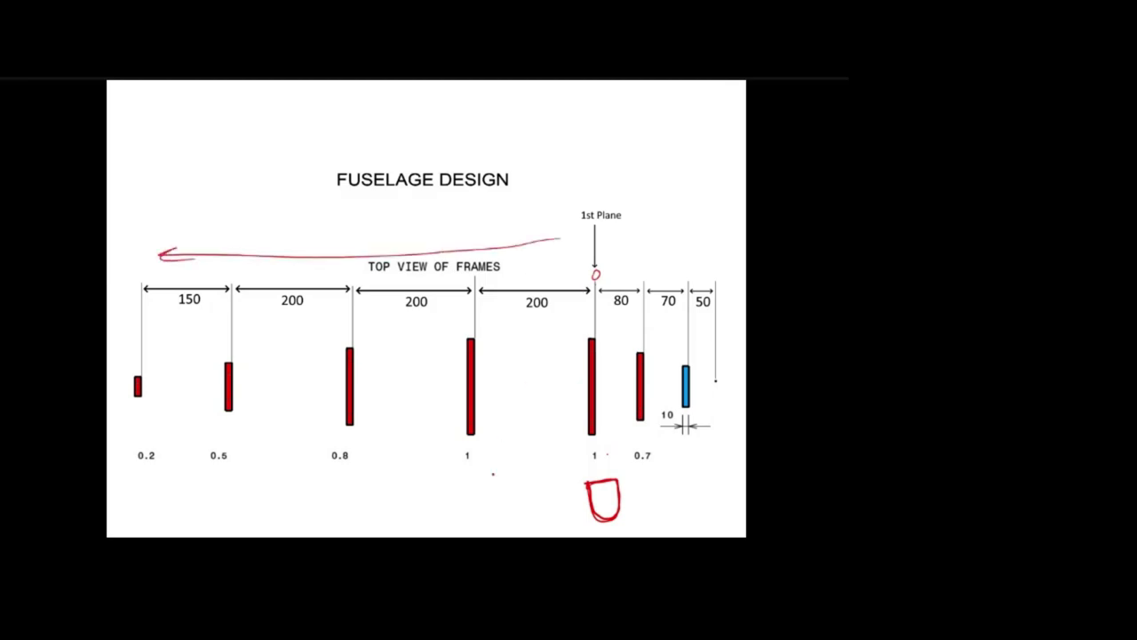
pyautogui.moveTo(479, 484); pyautogui.dragTo(479, 504)
pyautogui.moveTo(349, 493); pyautogui.dragTo(377, 501)
pyautogui.moveTo(222, 493)
pyautogui.mouseDown()
pyautogui.moveTo(195, 512)
pyautogui.moveTo(166, 517)
pyautogui.mouseUp()
pyautogui.click(190, 518)
# Circle the three 200 spacings and the 150 spacing on the slide, and return to CATIA
pyautogui.moveTo(275, 311)
pyautogui.mouseDown()
pyautogui.moveTo(315, 317)
pyautogui.moveTo(279, 291)
pyautogui.mouseUp()
pyautogui.moveTo(420, 286); pyautogui.dragTo(410, 286)
pyautogui.click(518, 303)
pyautogui.moveTo(542, 290)
pyautogui.mouseDown()
pyautogui.moveTo(531, 291)
pyautogui.moveTo(560, 288)
pyautogui.mouseUp()
pyautogui.moveTo(176, 316); pyautogui.dragTo(202, 288)
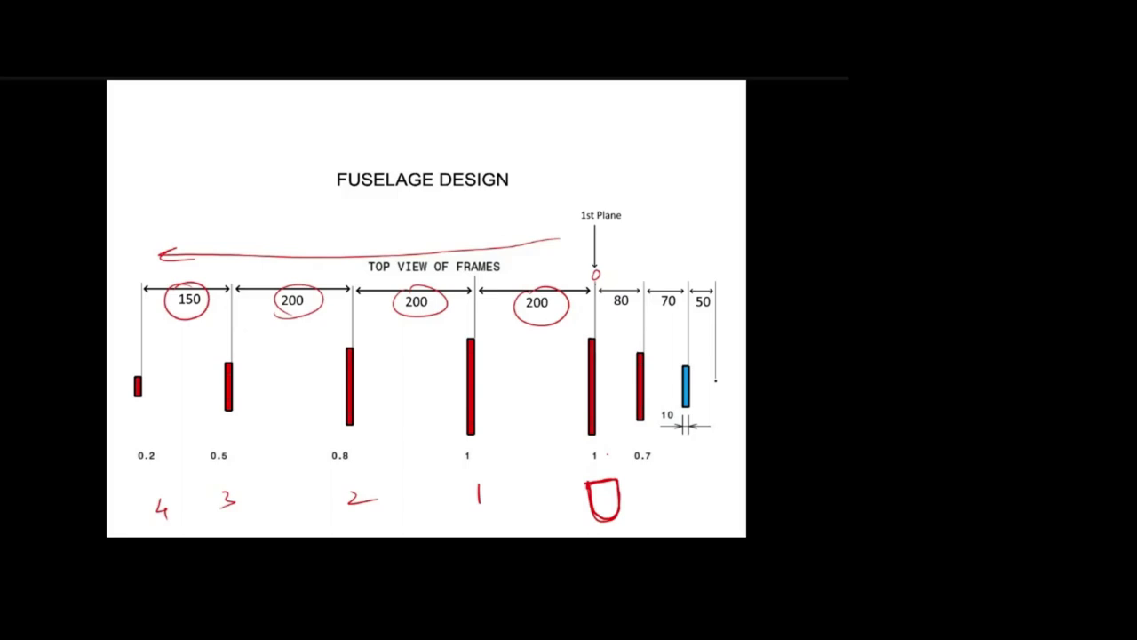
pyautogui.press('Escape')
pyautogui.click(459, 348)
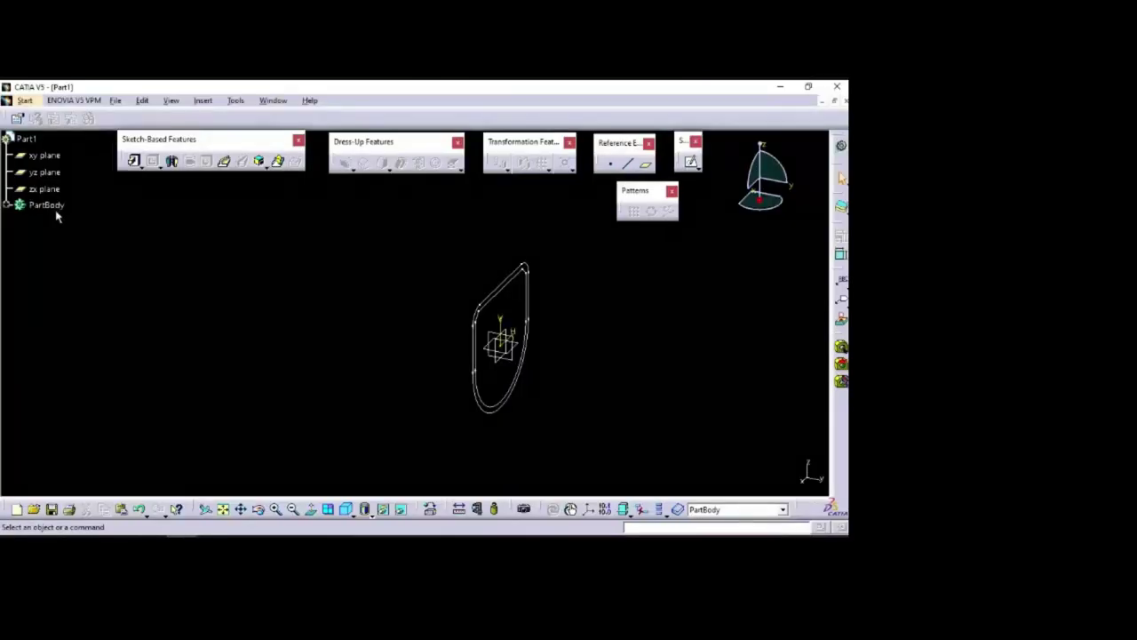
# Create a plane offset 200 mm from the zx plane in the reversed direction, with object repetition enabled
pyautogui.click(646, 165)
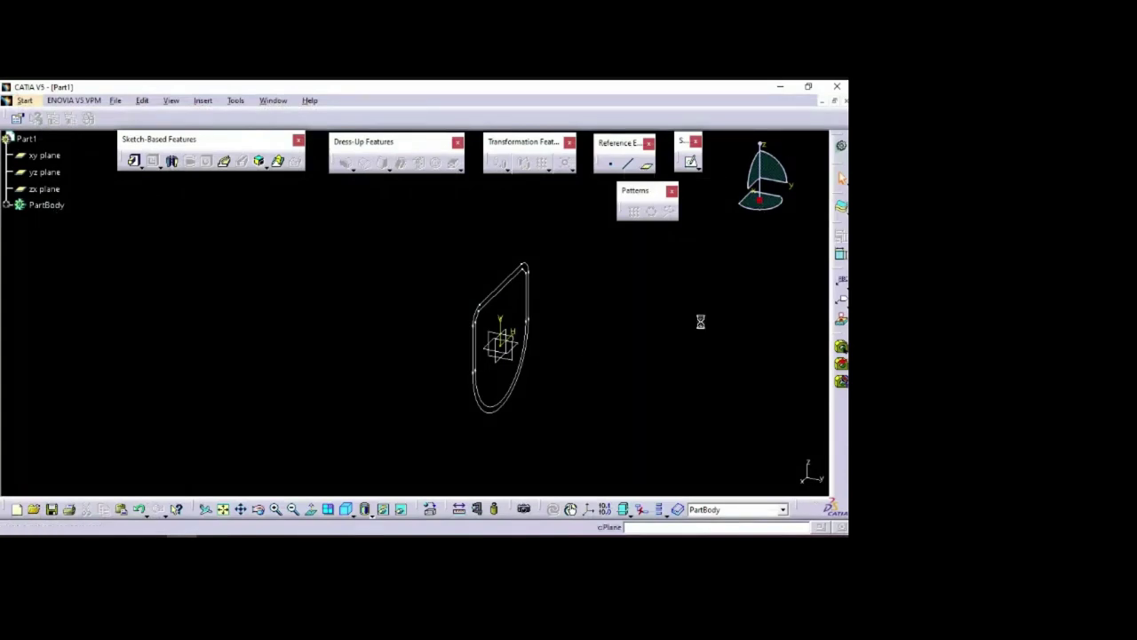
pyautogui.click(503, 365)
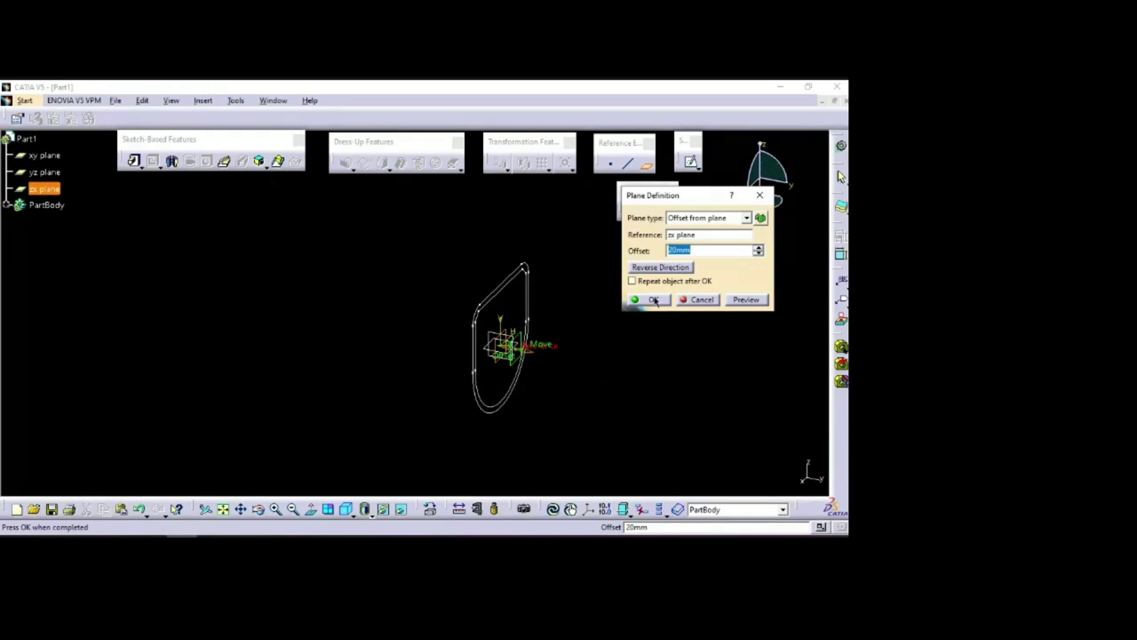
pyautogui.write('200')
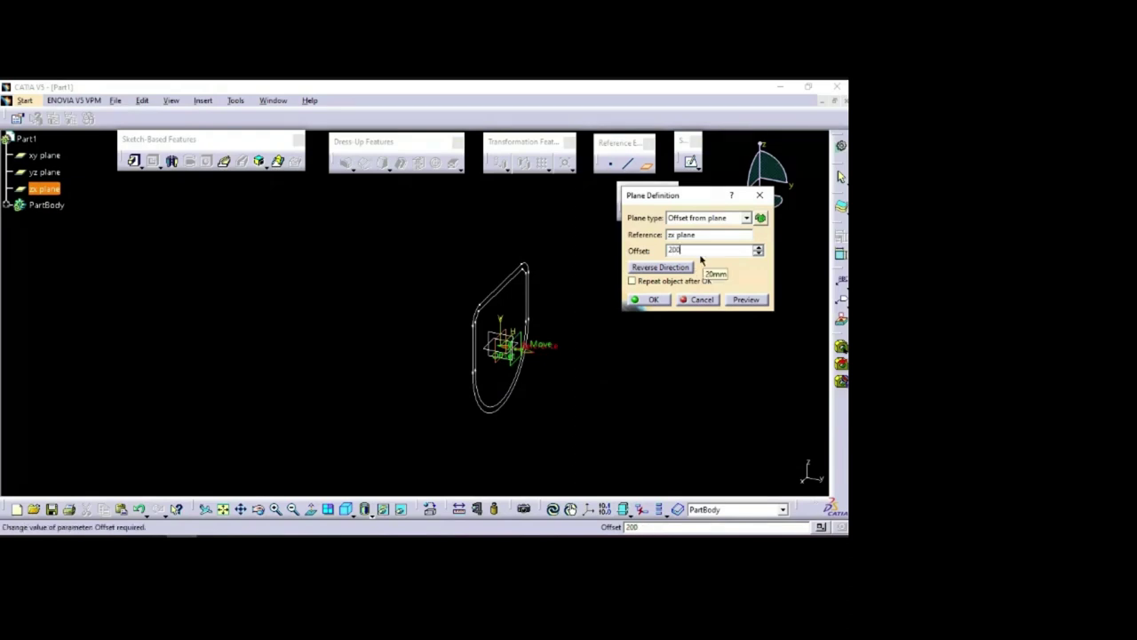
pyautogui.press('Return')
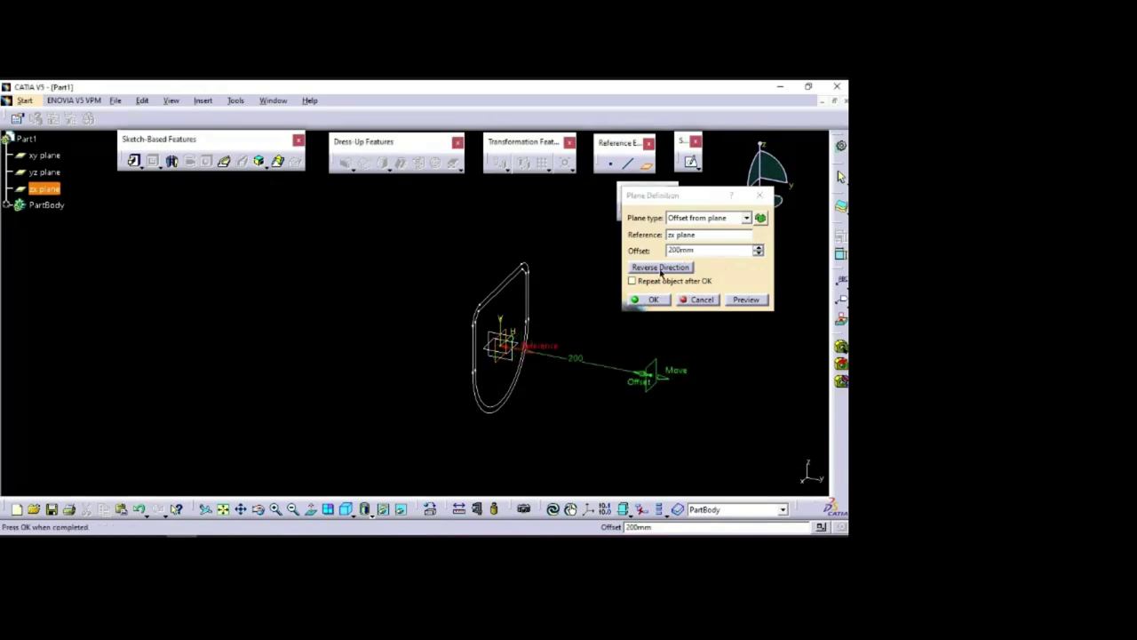
pyautogui.click(657, 266)
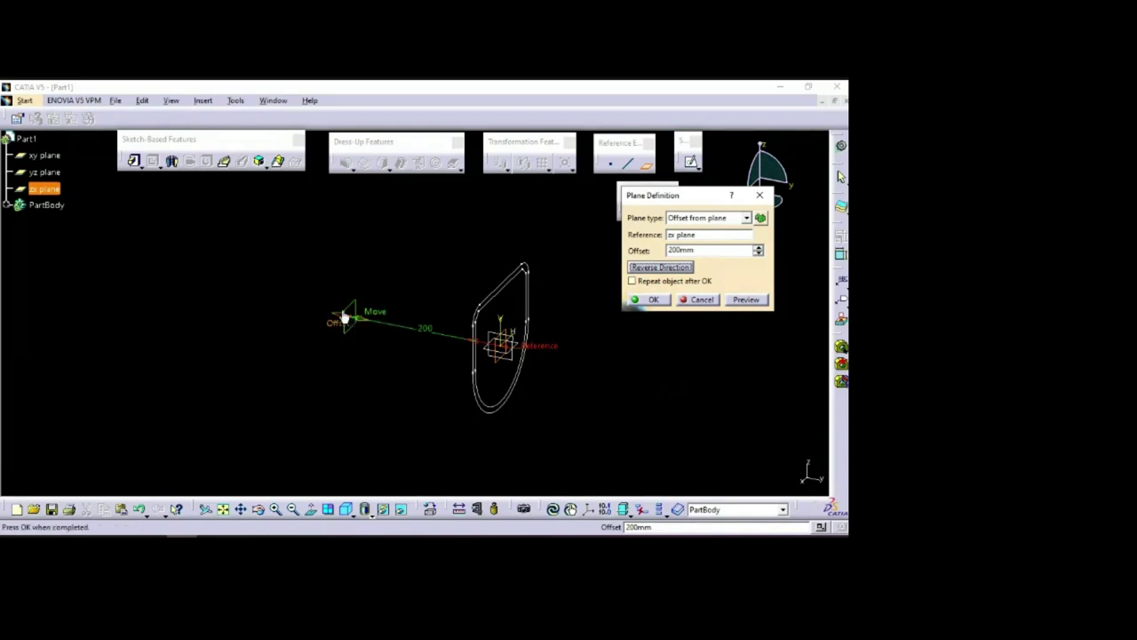
pyautogui.click(631, 282)
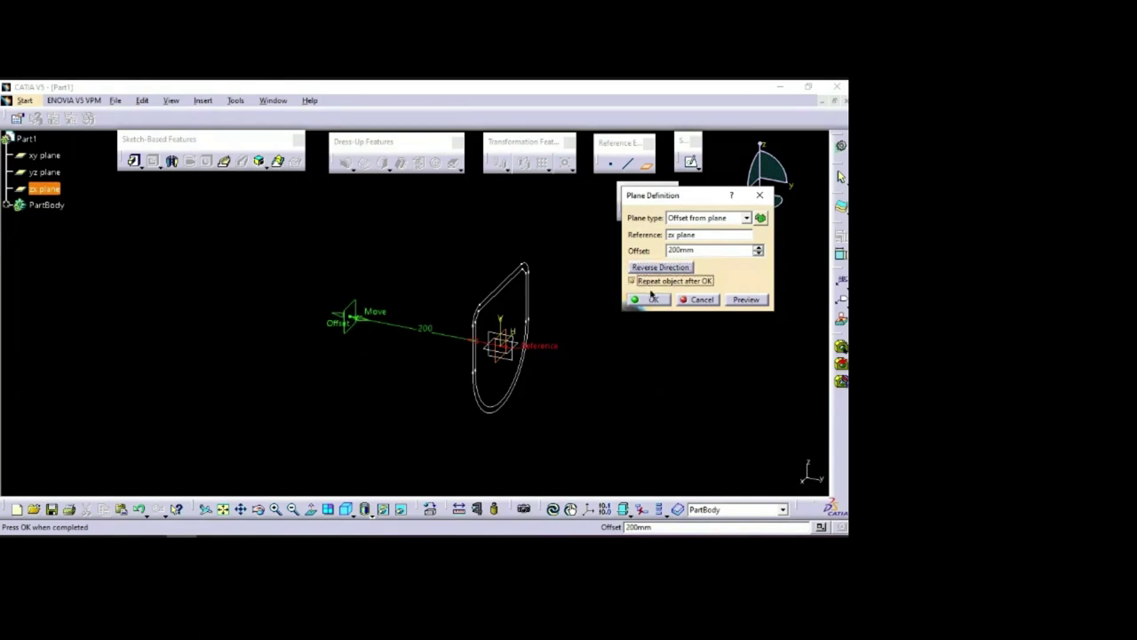
pyautogui.click(654, 301)
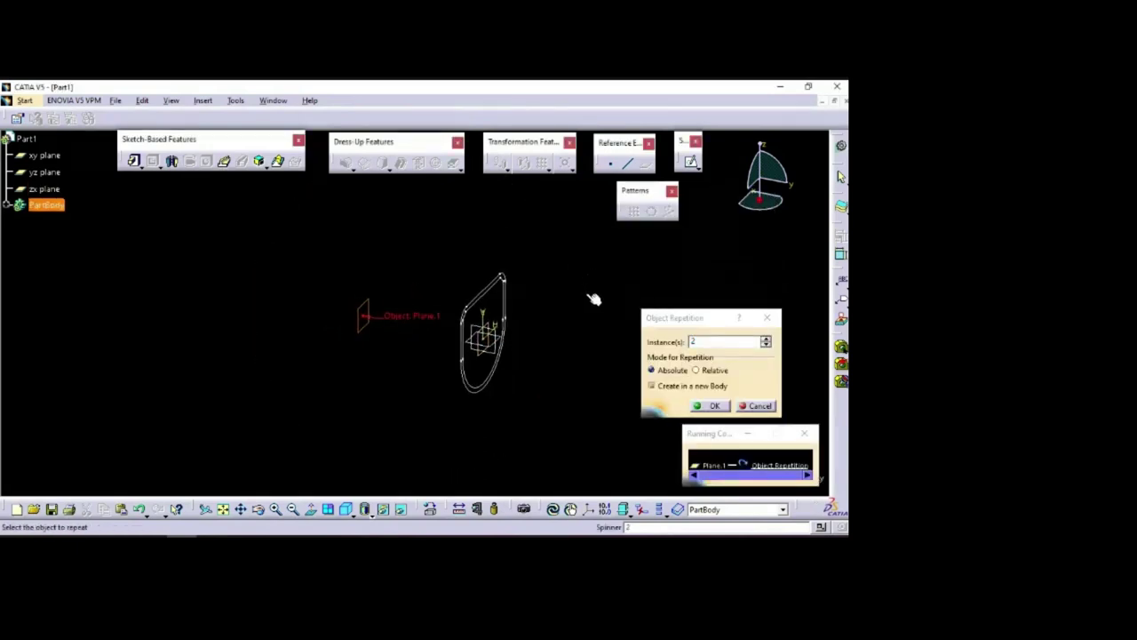
# Repeat the offset plane with 3 absolute instances, without creating them in a new body
pyautogui.click(768, 340)
pyautogui.click(766, 338)
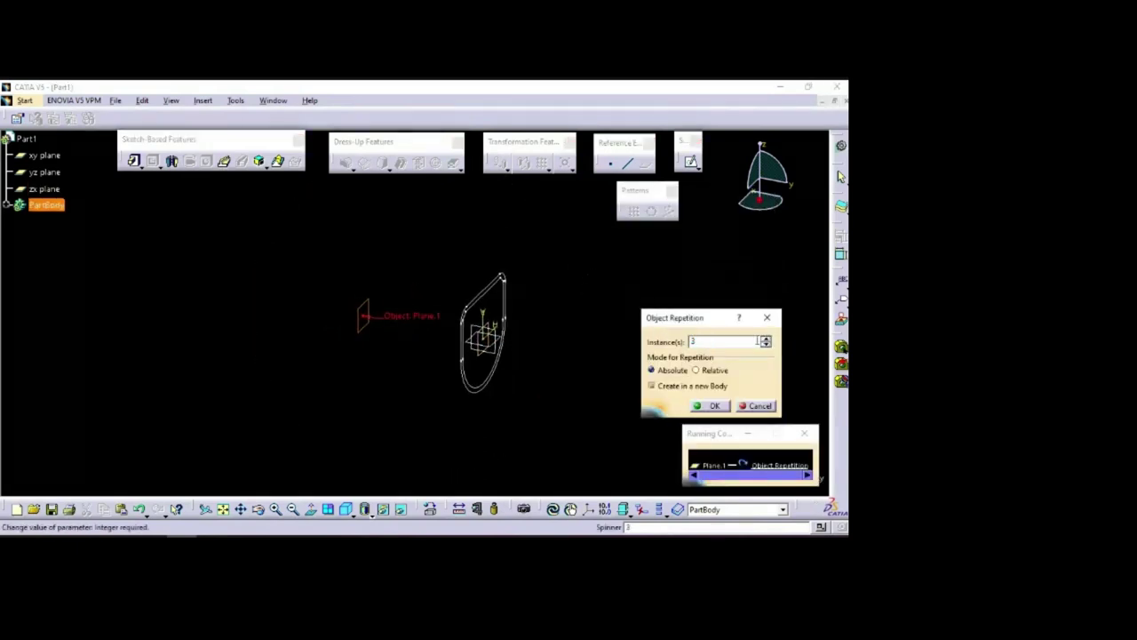
pyautogui.click(652, 386)
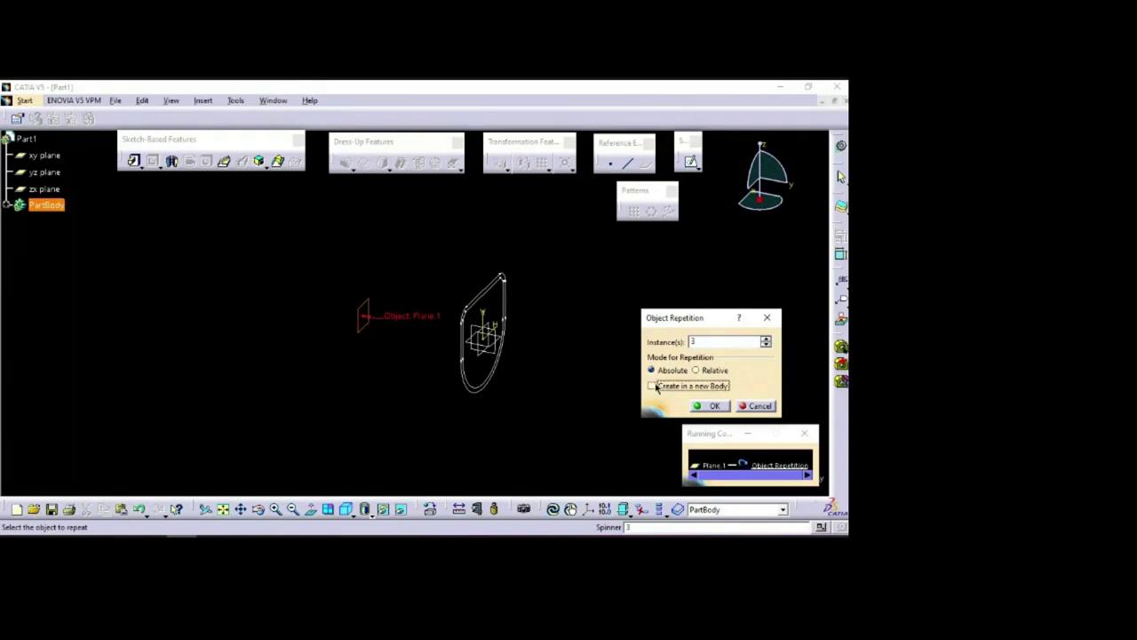
pyautogui.click(711, 405)
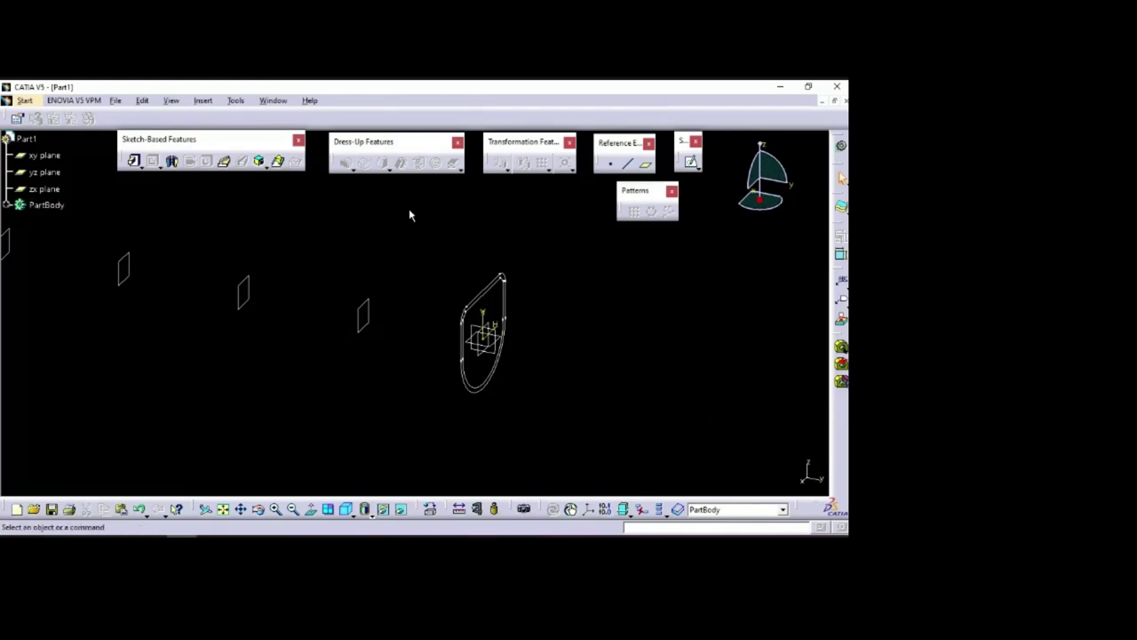
# Remove the formula driving the farthest plane's offset and set that offset from the zx plane to 750 mm
pyautogui.moveTo(383, 243); pyautogui.dragTo(401, 326, button='middle')
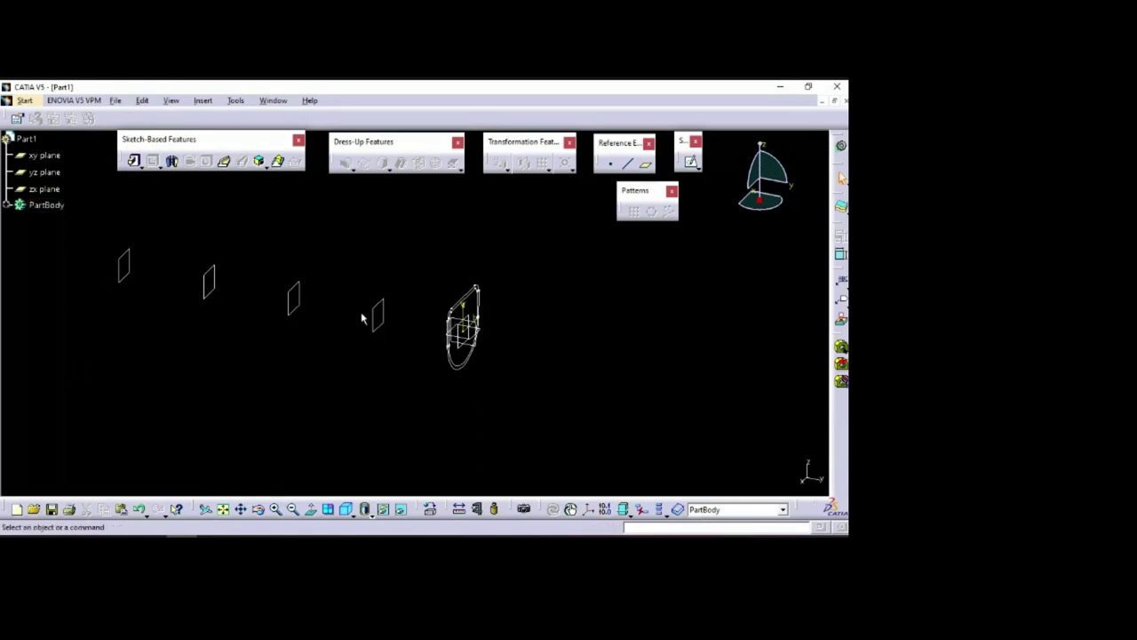
pyautogui.doubleClick(128, 257)
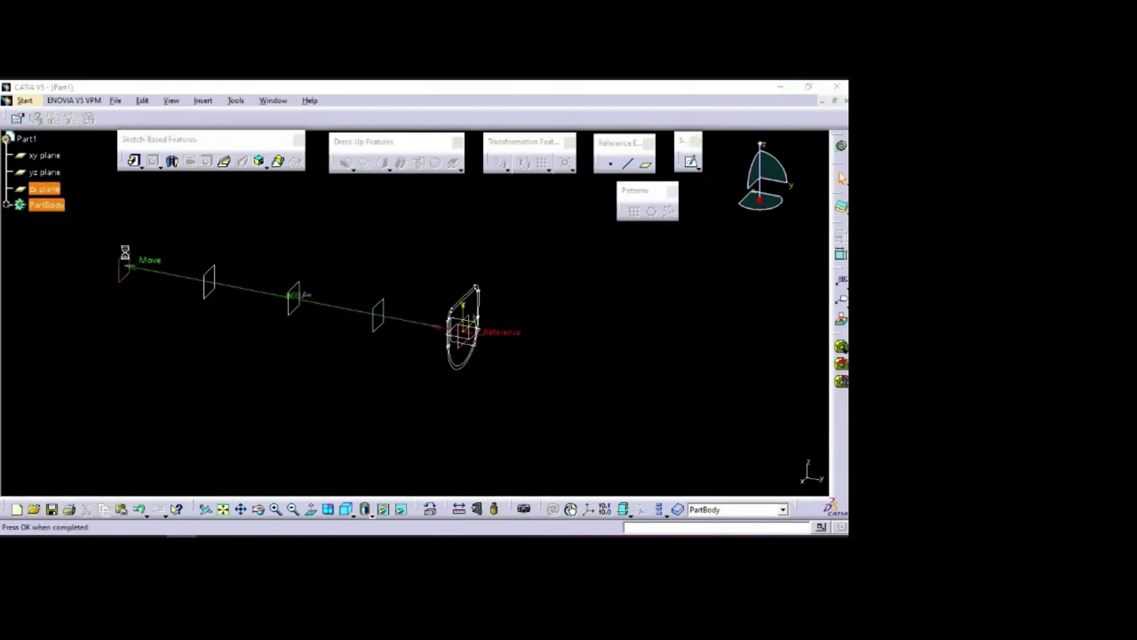
pyautogui.moveTo(708, 195); pyautogui.dragTo(733, 314)
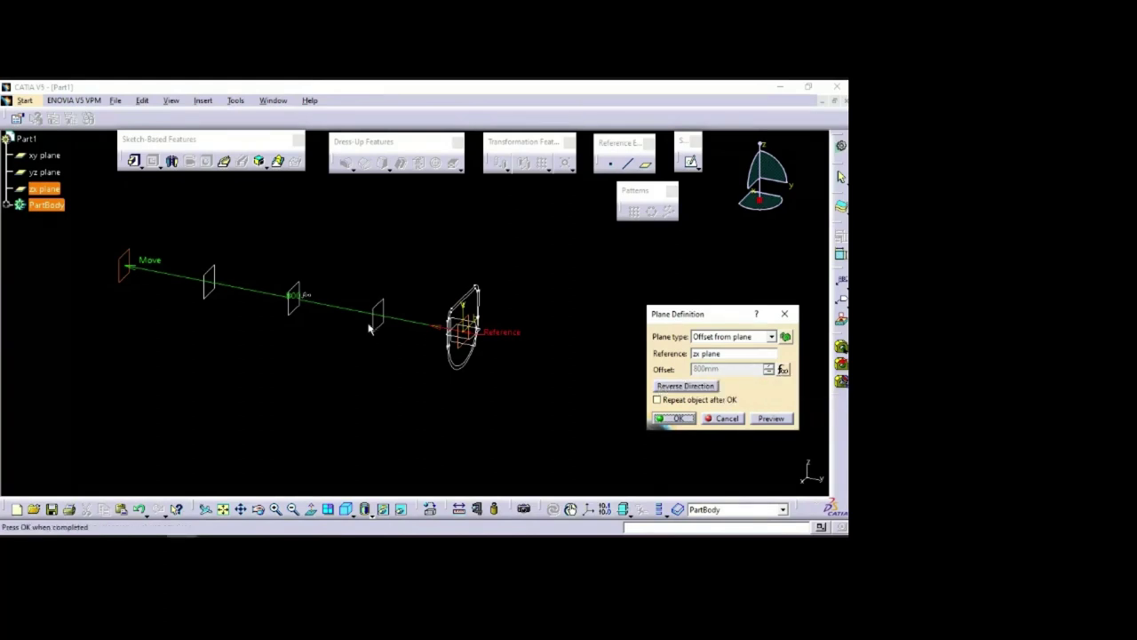
pyautogui.click(783, 370)
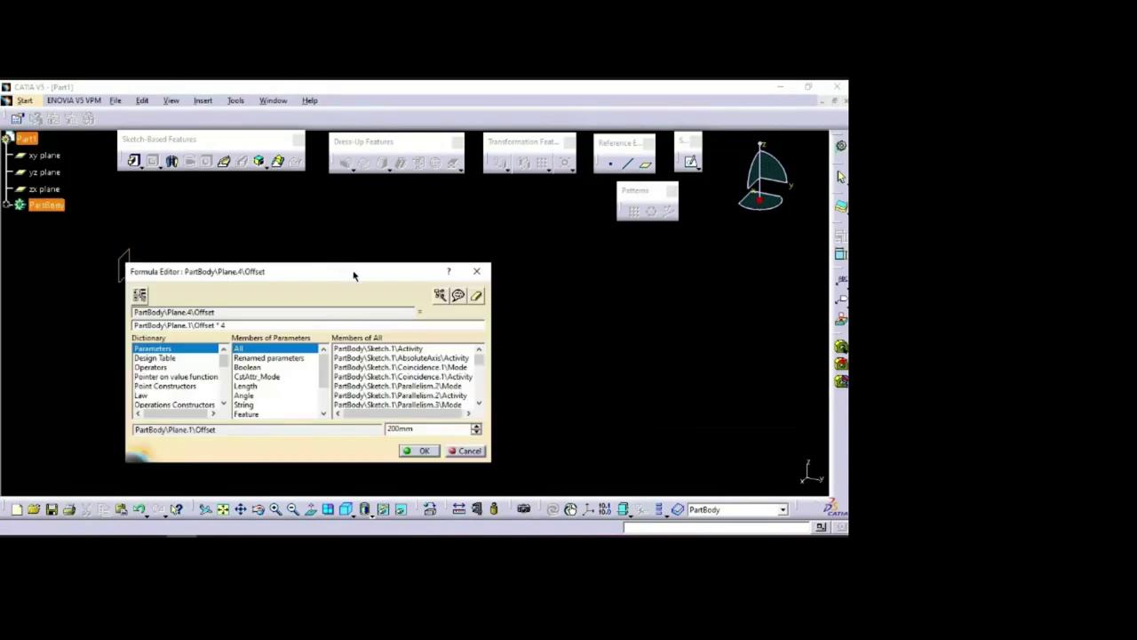
pyautogui.moveTo(353, 275); pyautogui.dragTo(623, 252)
pyautogui.moveTo(751, 335); pyautogui.dragTo(751, 386)
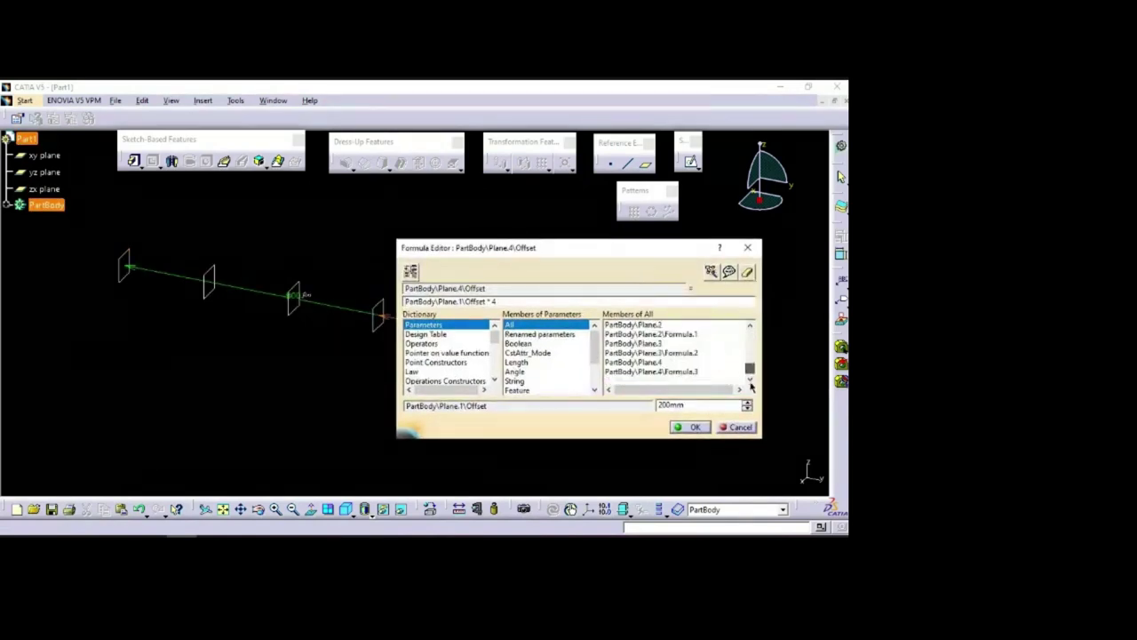
pyautogui.click(681, 374)
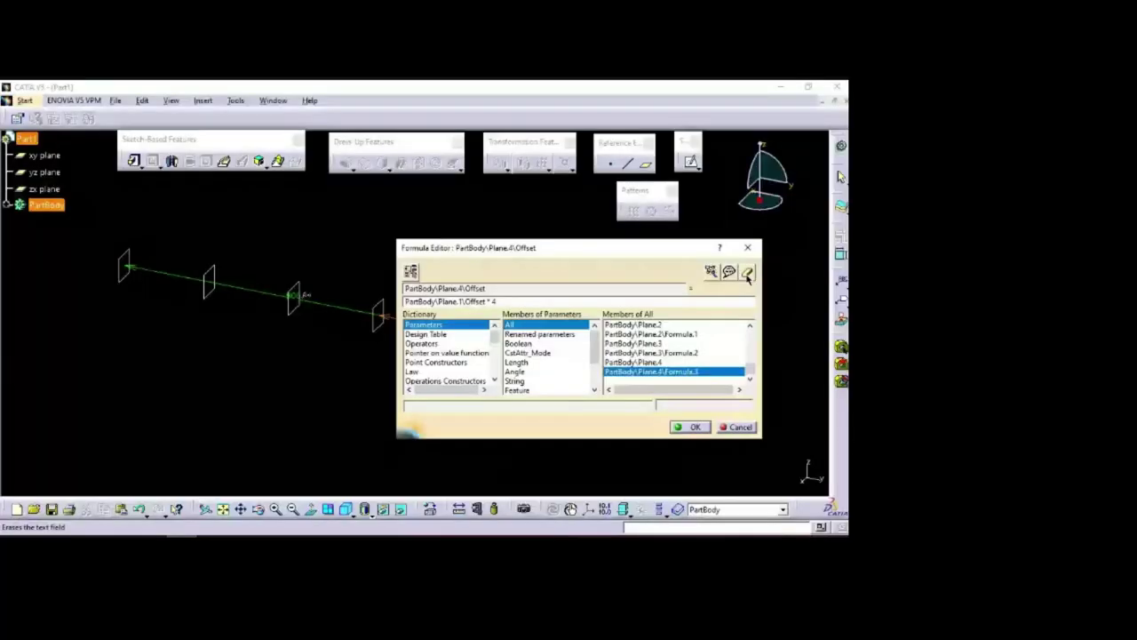
pyautogui.click(748, 273)
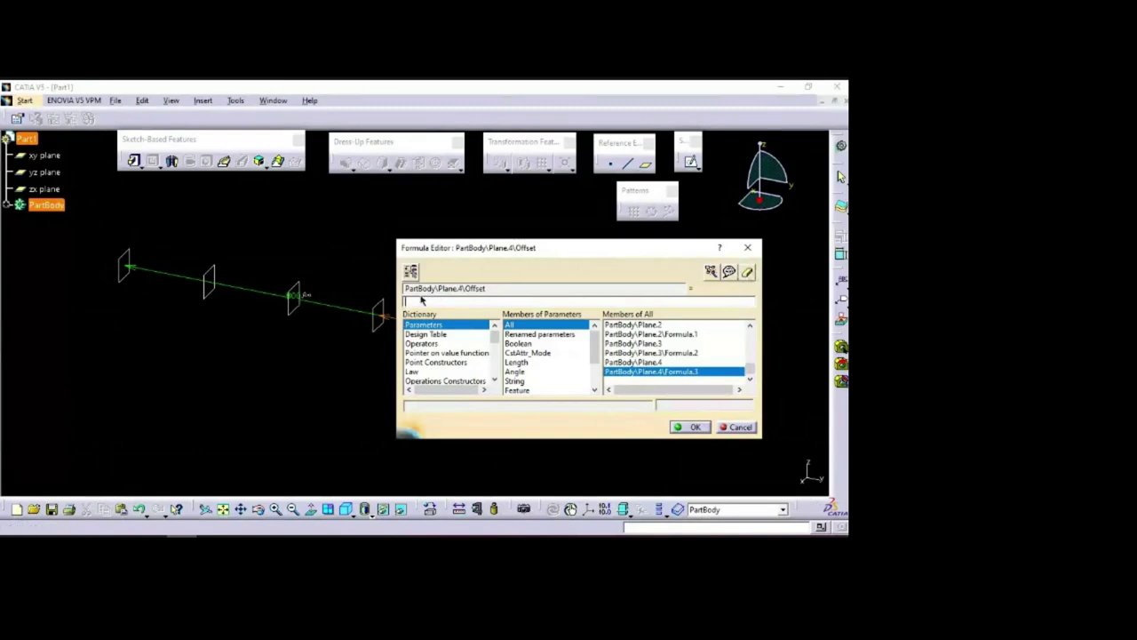
pyautogui.click(689, 427)
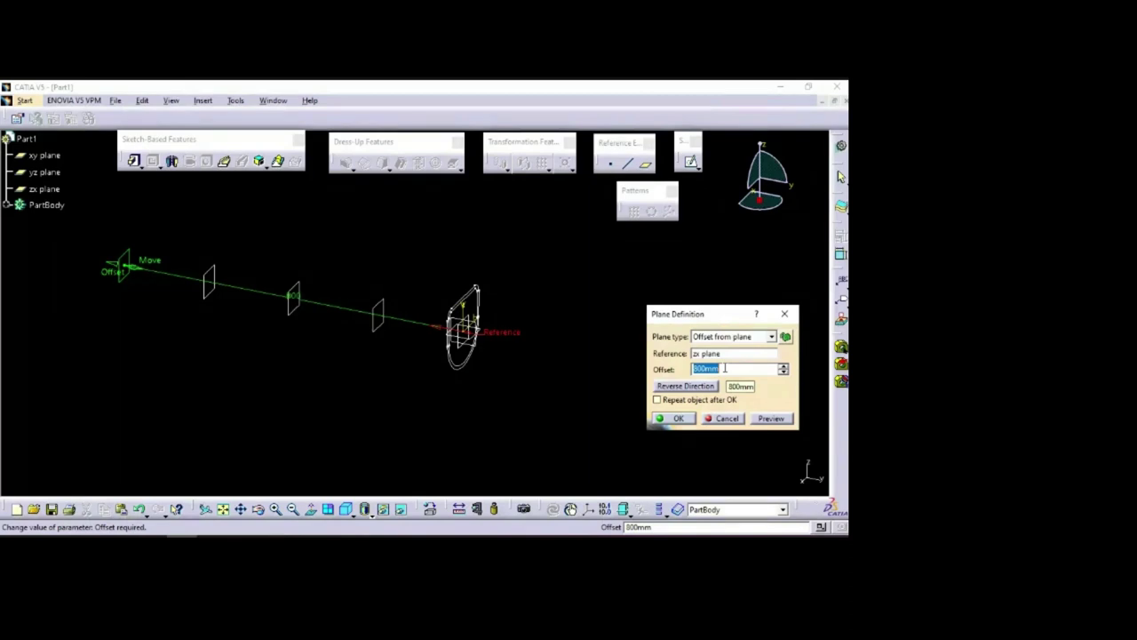
pyautogui.write('750')
pyautogui.press('Return')
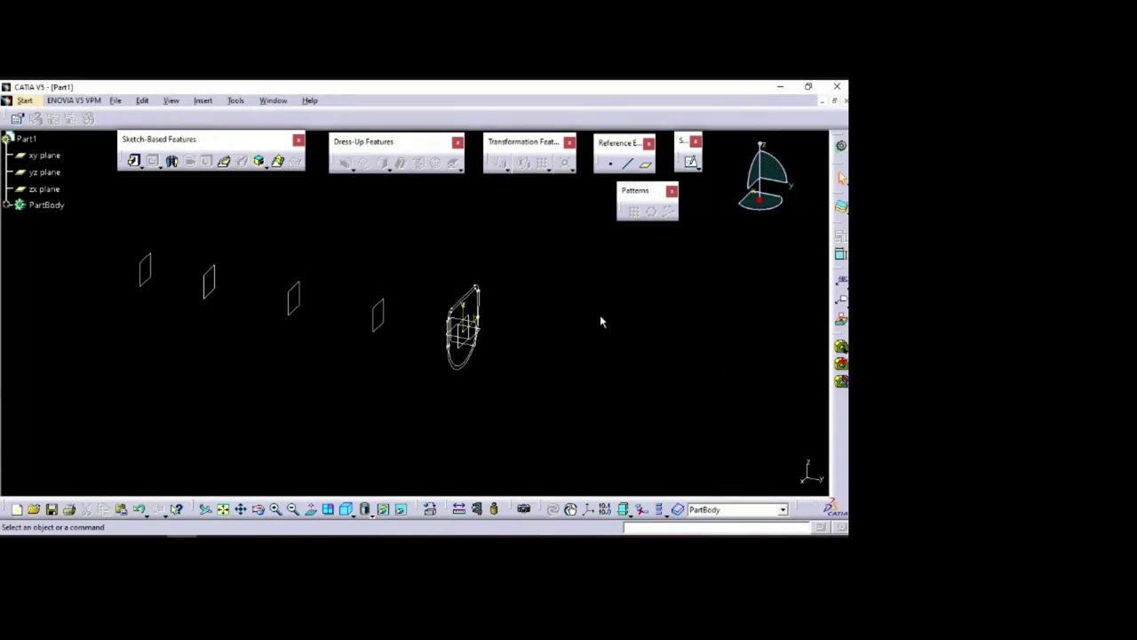
# Copy the D-shaped Sketch.1 from PartBody and paste it onto Plane.1
pyautogui.moveTo(425, 252); pyautogui.dragTo(457, 252, button='middle')
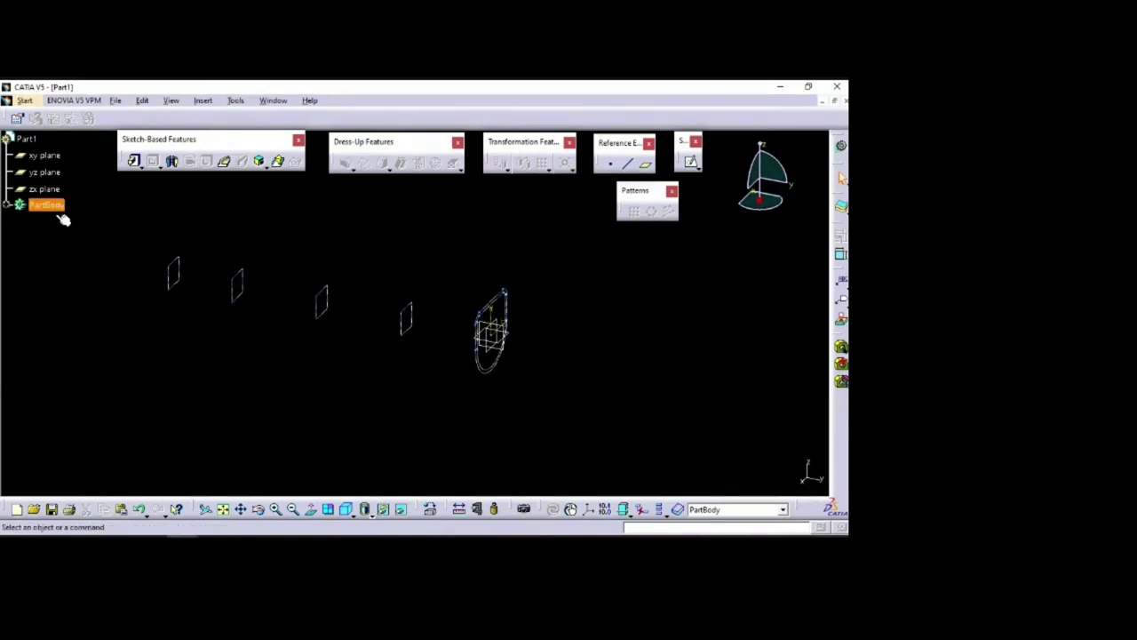
pyautogui.click(8, 206)
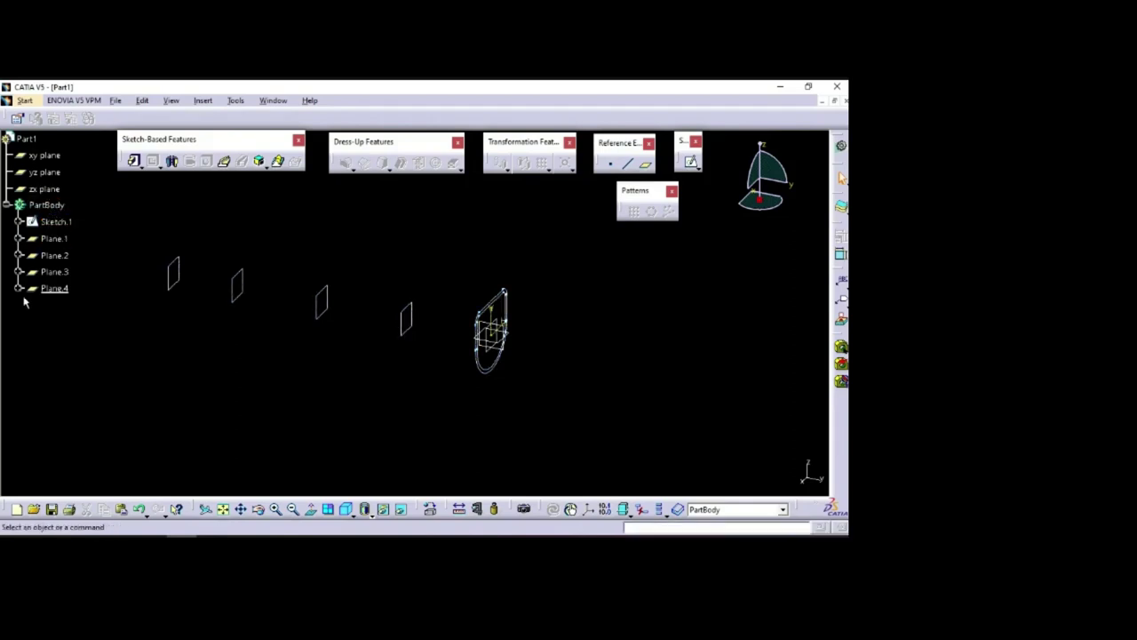
pyautogui.rightClick(54, 228)
pyautogui.click(75, 338)
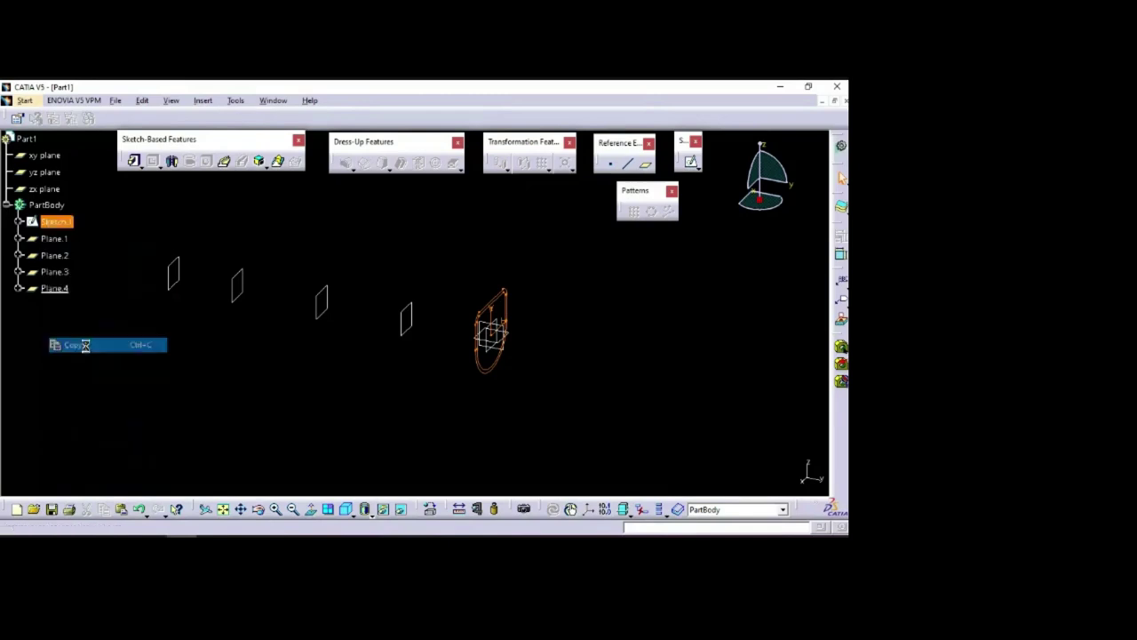
pyautogui.rightClick(53, 238)
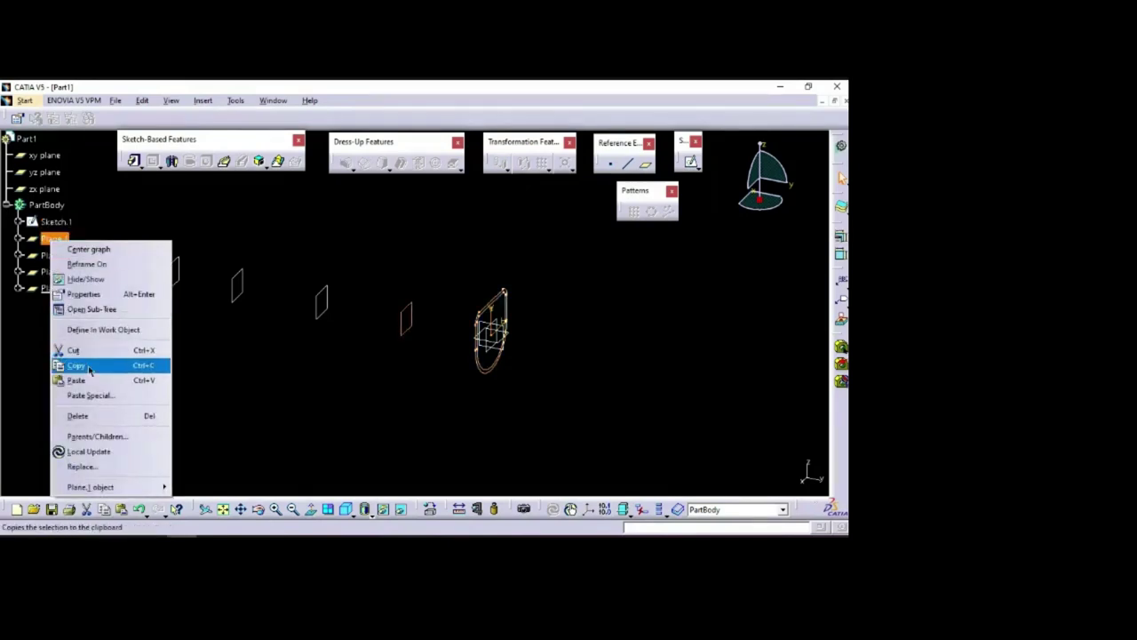
pyautogui.click(99, 381)
# Paste the copied D-shaped sketch onto Plane.2, Plane.3 and Plane.4
pyautogui.rightClick(55, 271)
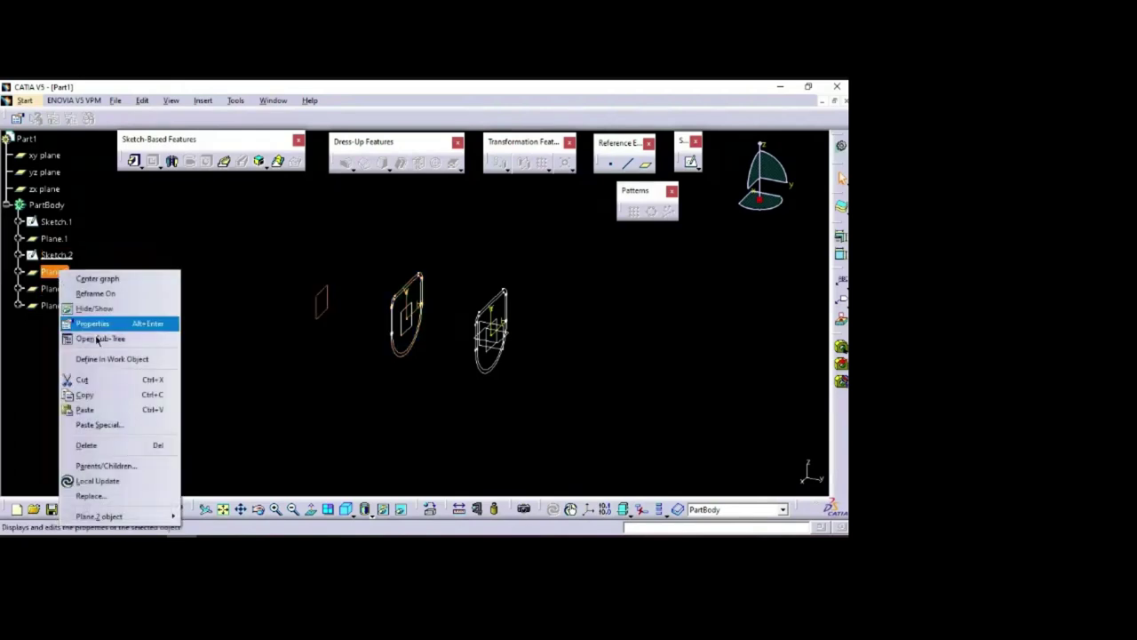
pyautogui.click(103, 399)
pyautogui.hotkey('ctrl', 'v')
pyautogui.rightClick(49, 305)
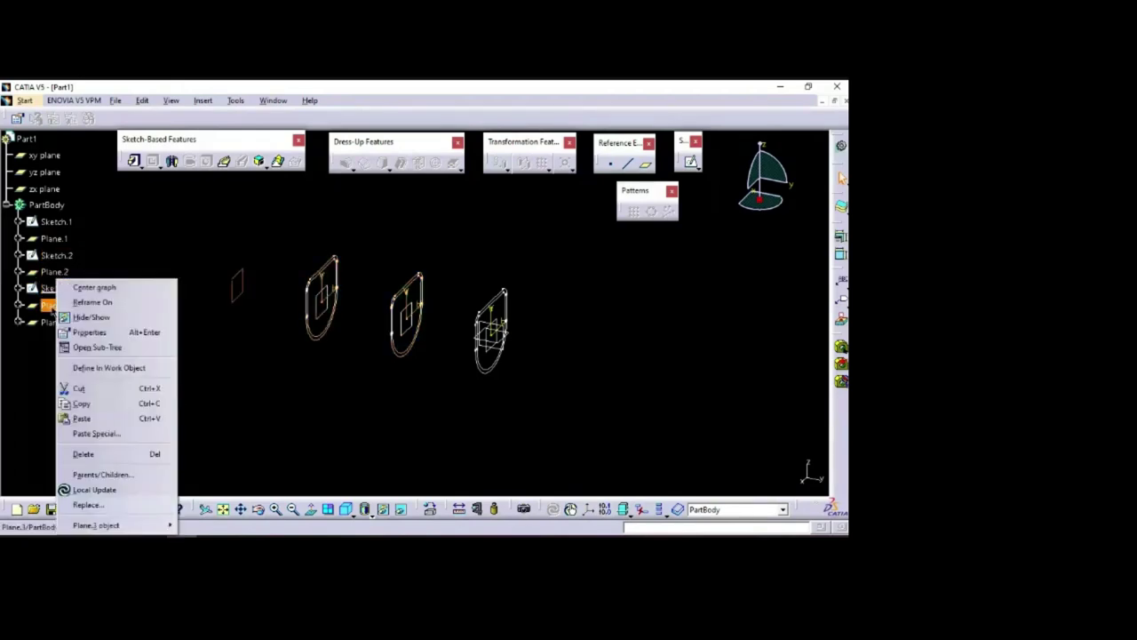
pyautogui.click(81, 418)
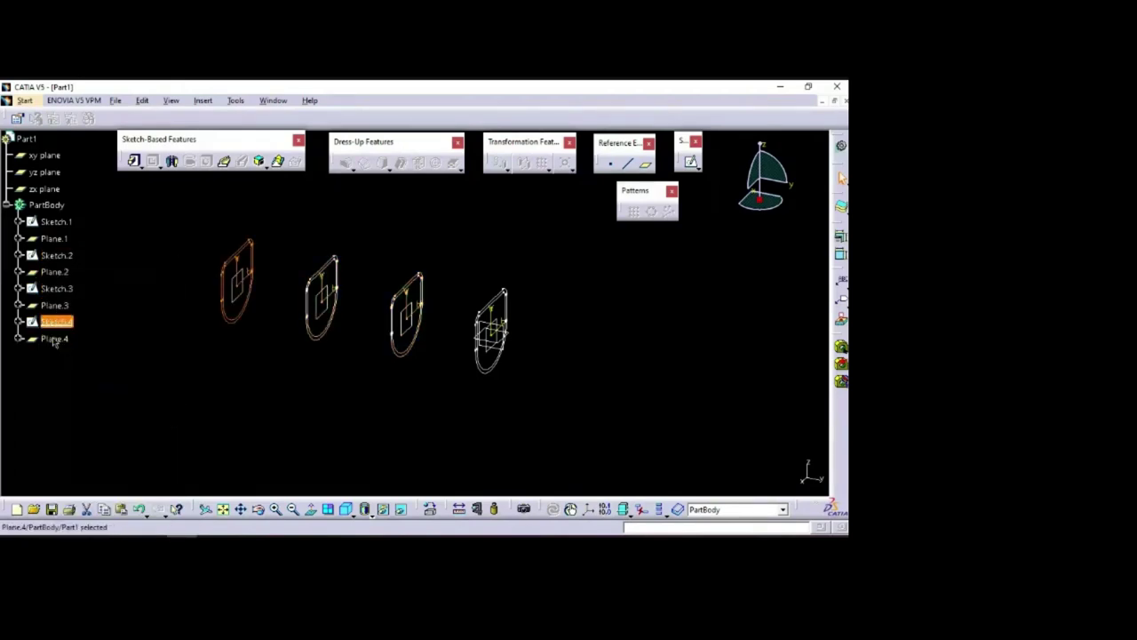
pyautogui.rightClick(56, 339)
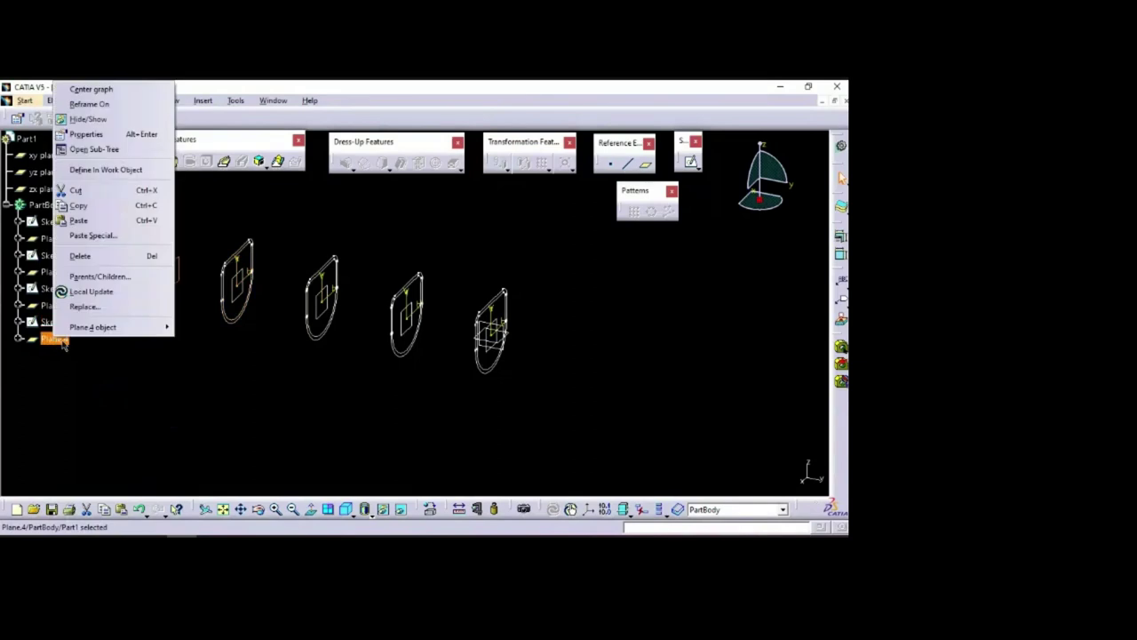
pyautogui.click(78, 220)
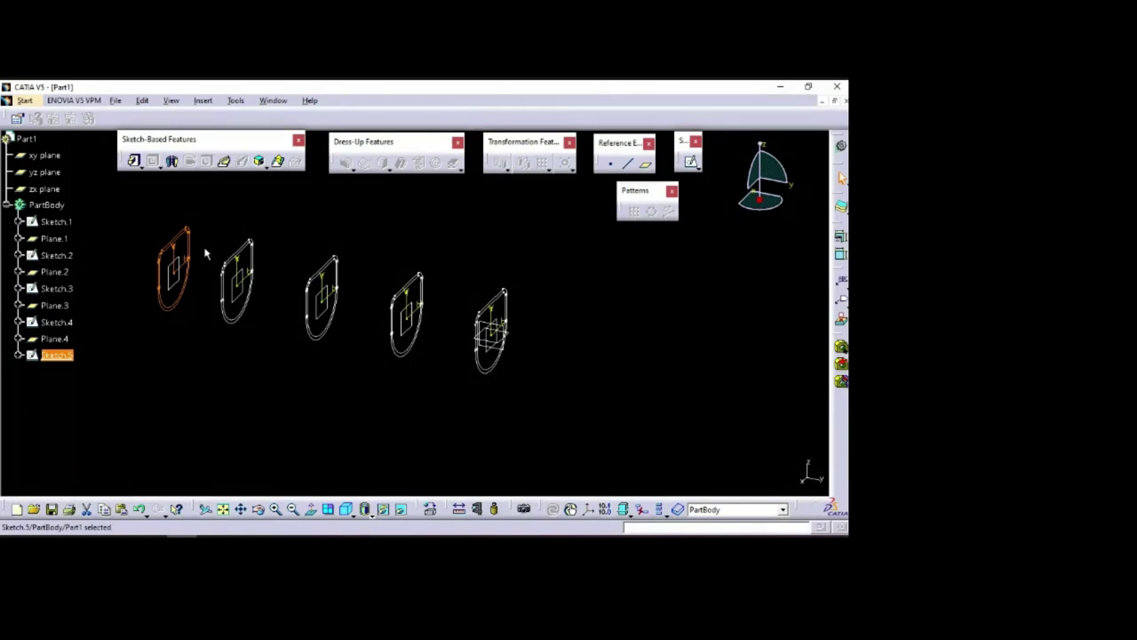
pyautogui.click(216, 373)
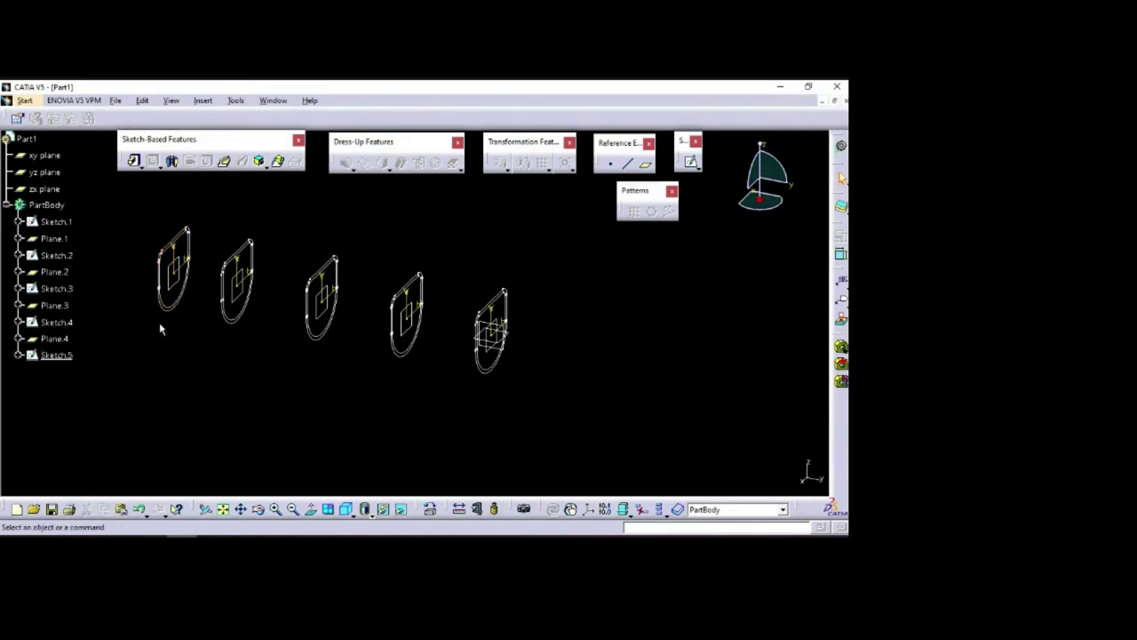
pyautogui.click(139, 509)
pyautogui.click(182, 284)
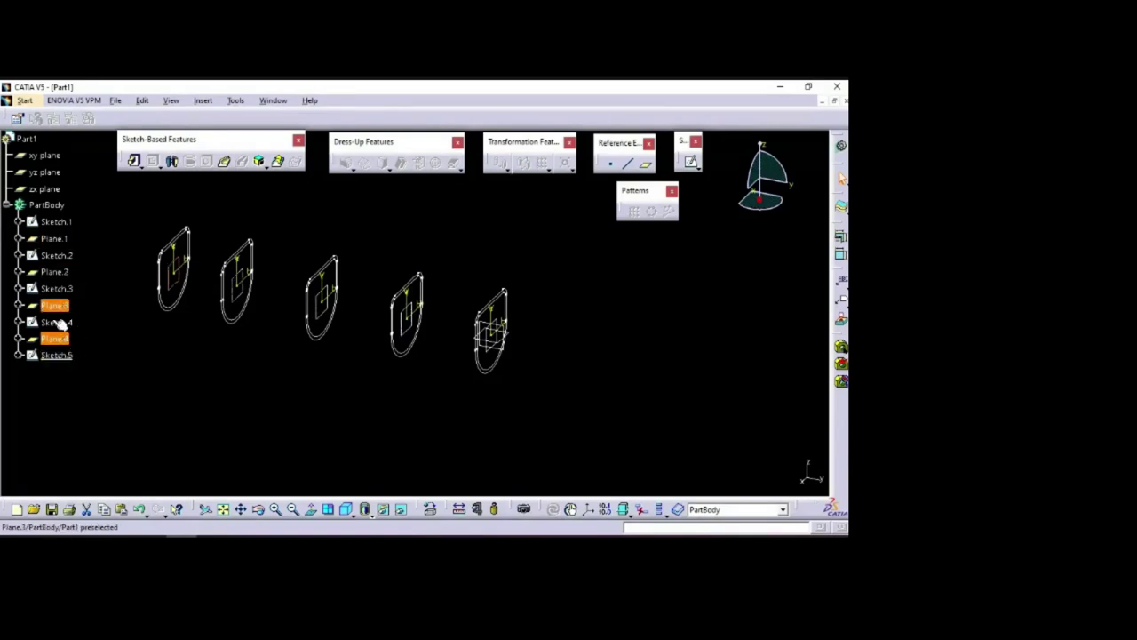
pyautogui.click(94, 357)
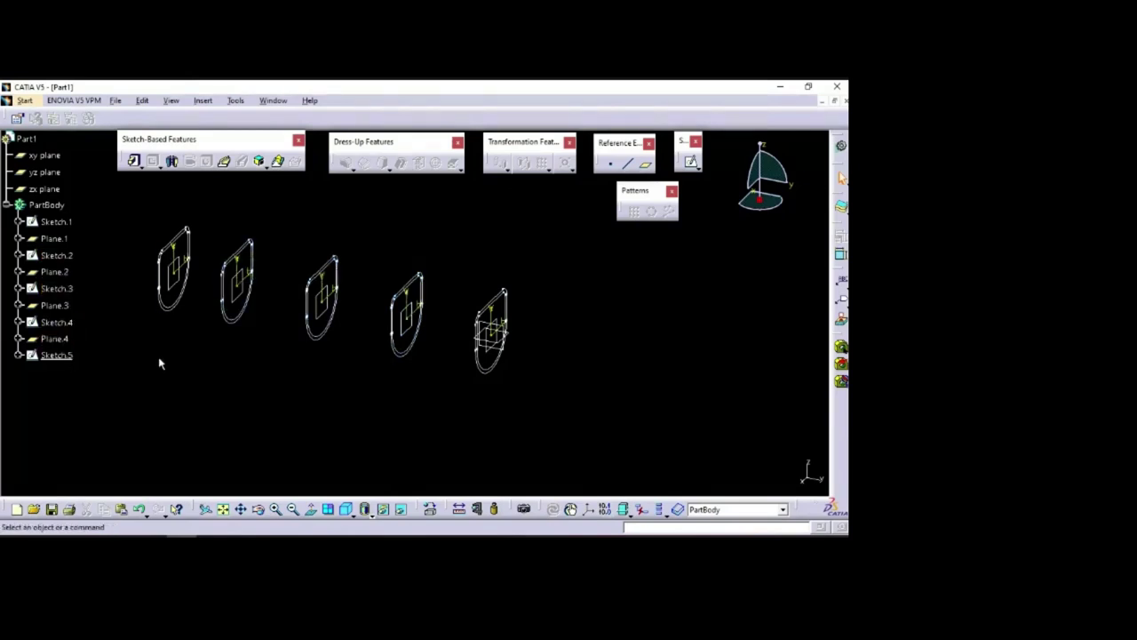
pyautogui.moveTo(172, 355)
pyautogui.mouseDown(button='middle')
pyautogui.moveTo(249, 386)
pyautogui.moveTo(254, 368)
pyautogui.moveTo(292, 399)
pyautogui.mouseUp(button='middle')
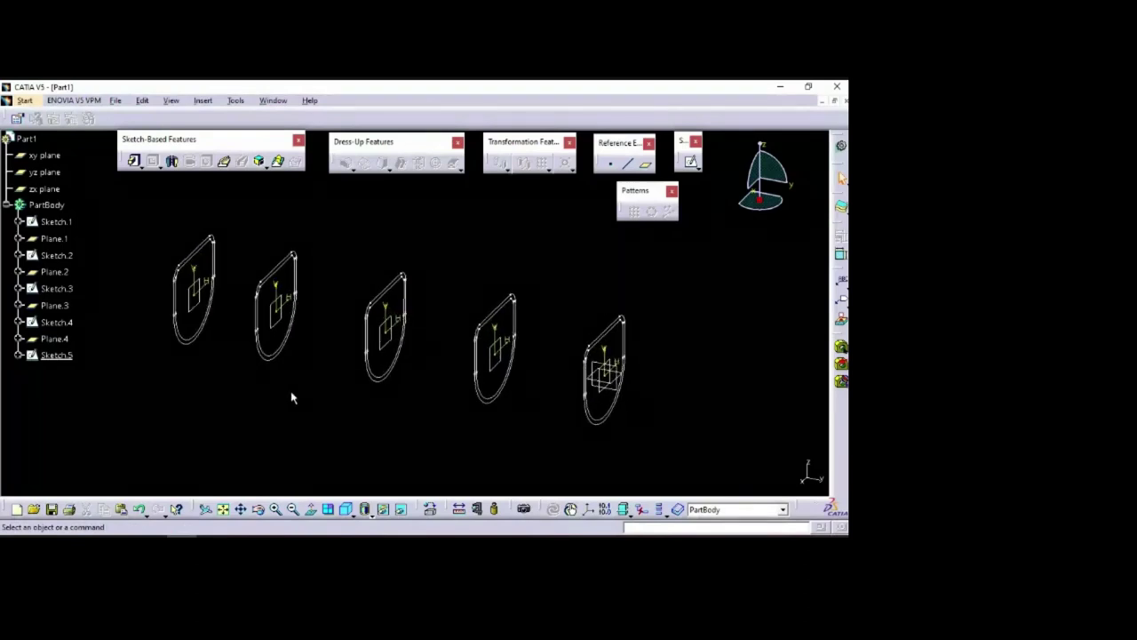
# Hide Plane.4 and show it again
pyautogui.rightClick(53, 339)
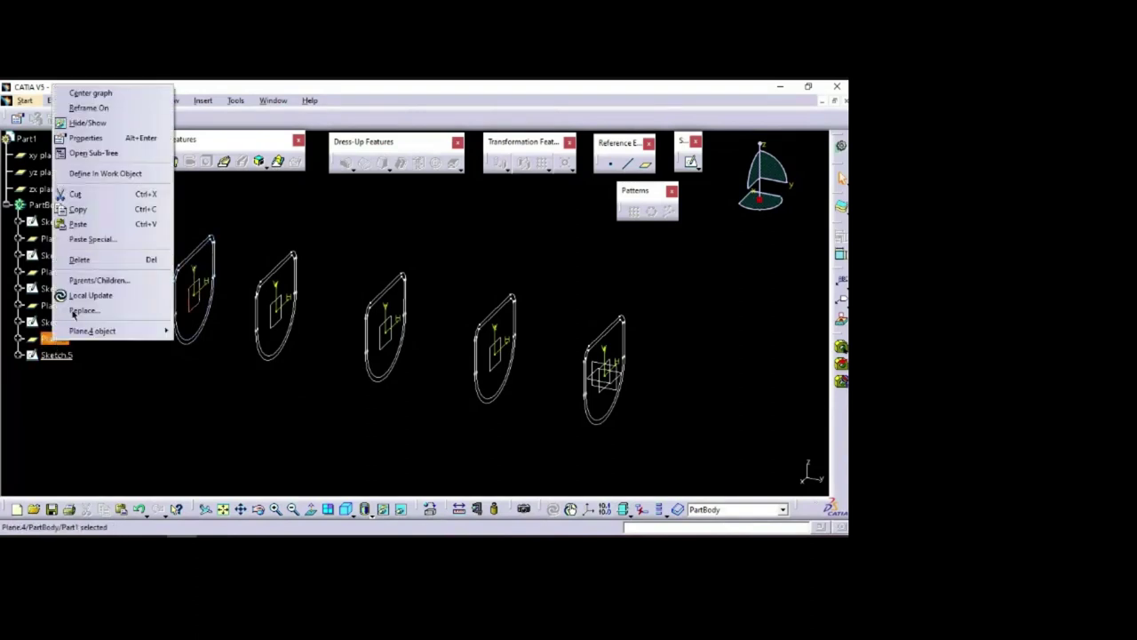
pyautogui.click(87, 123)
pyautogui.rightClick(54, 339)
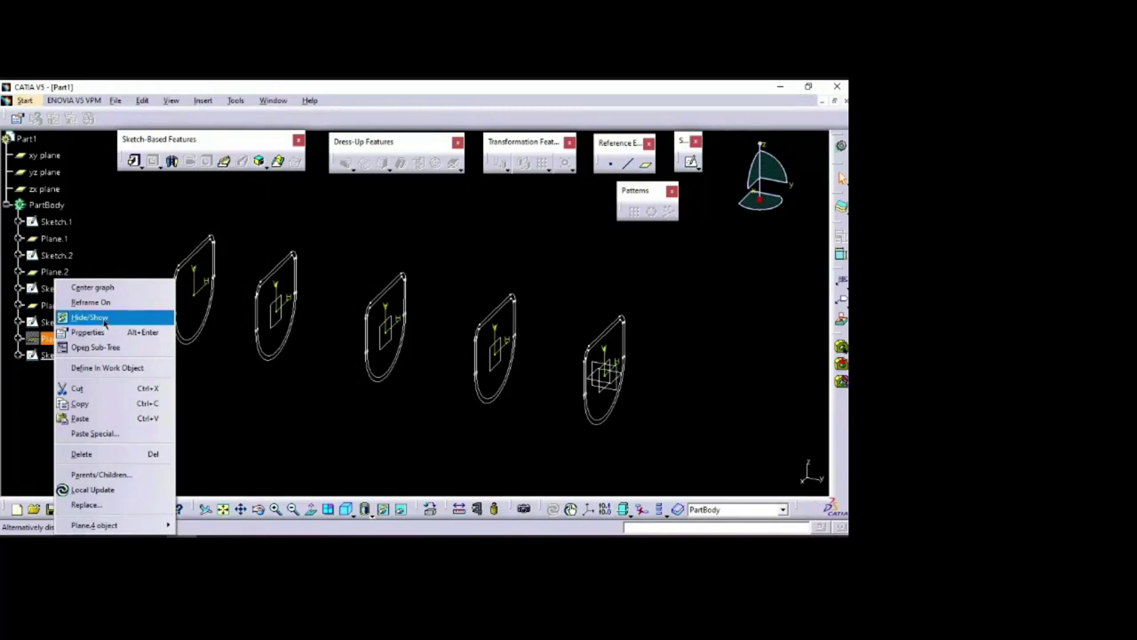
pyautogui.click(104, 321)
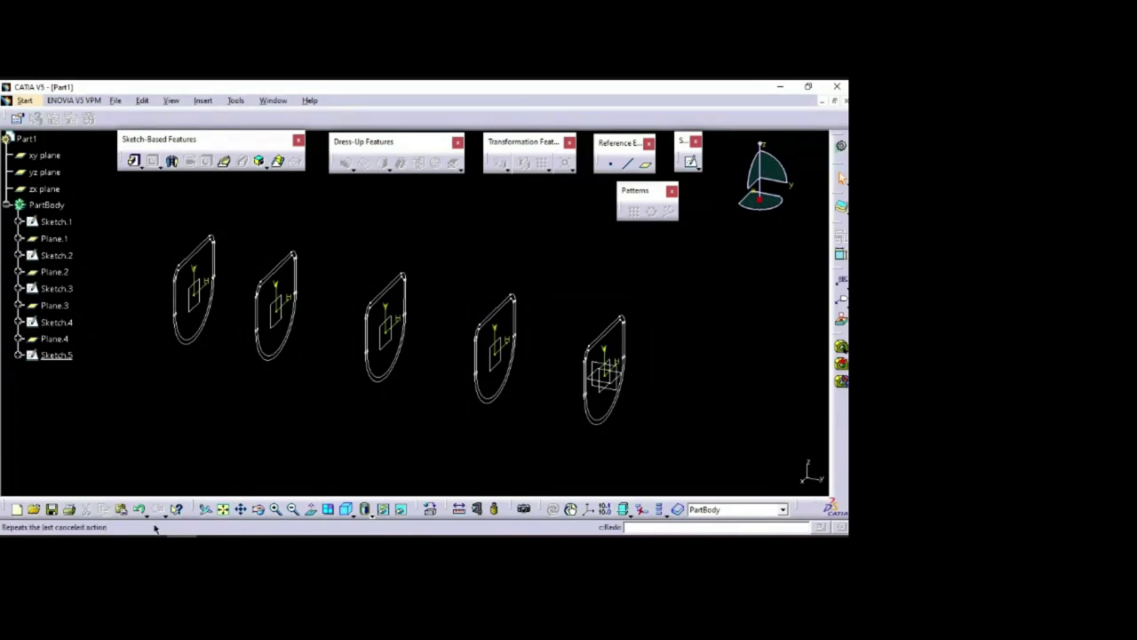
# Present the Fuselage Design slide in PowerPoint, circling both scale factors of 1, linking them with an arrow and labelling the second frame "2nd"
pyautogui.hotkey('alt', 'Tab')
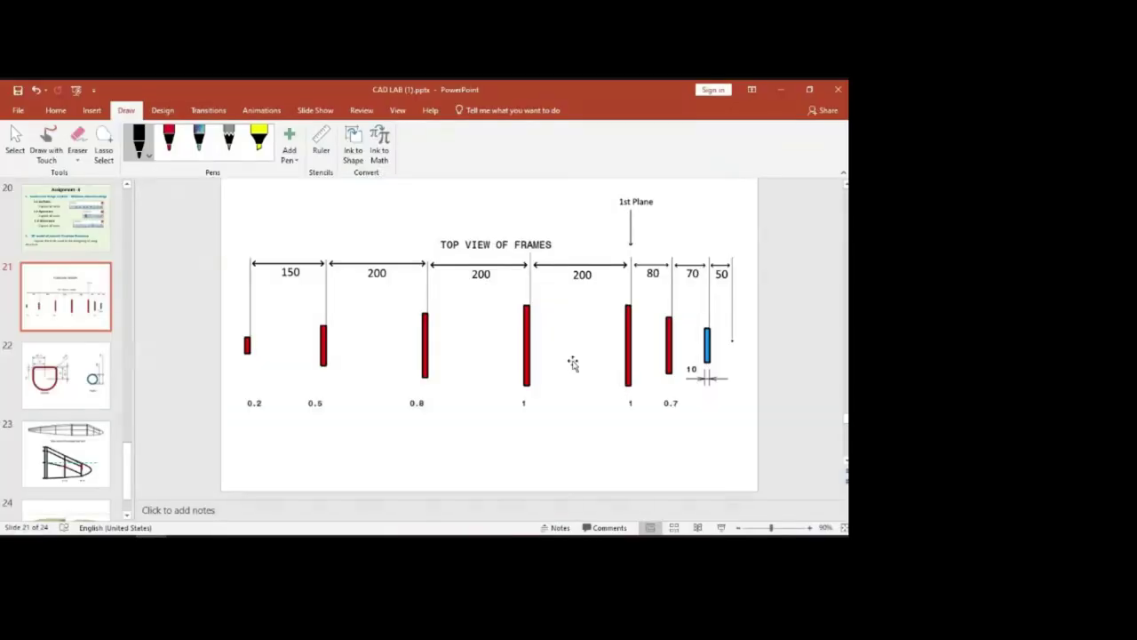
pyautogui.click(721, 528)
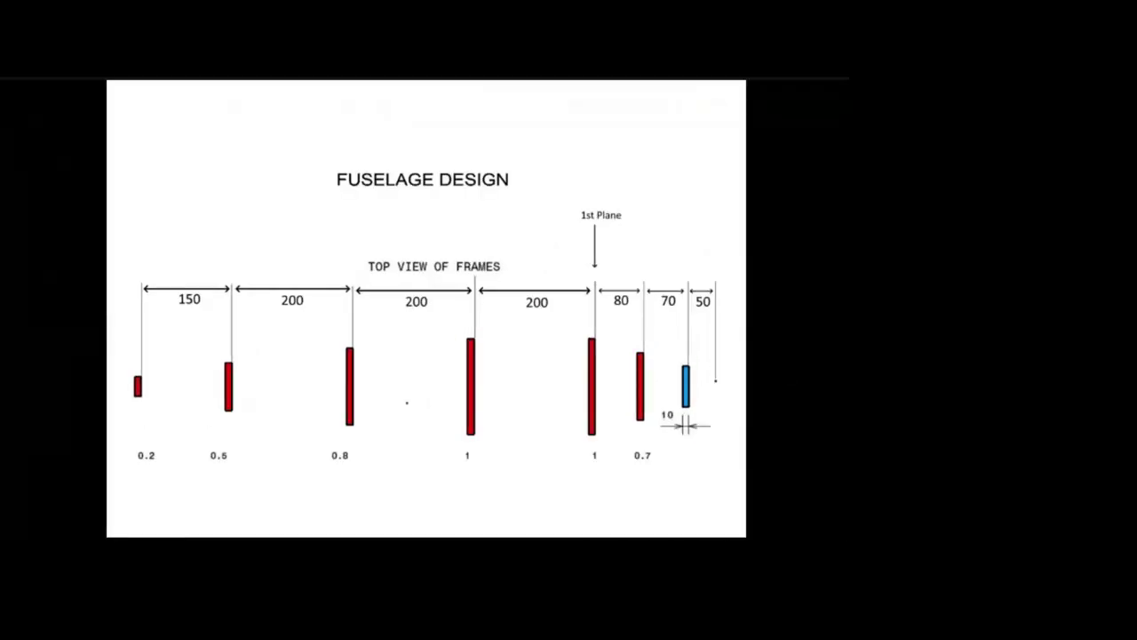
pyautogui.moveTo(592, 450); pyautogui.dragTo(587, 464)
pyautogui.moveTo(472, 445); pyautogui.dragTo(470, 443)
pyautogui.moveTo(594, 446); pyautogui.dragTo(587, 462)
pyautogui.moveTo(466, 237); pyautogui.dragTo(503, 213)
pyautogui.moveTo(493, 457); pyautogui.dragTo(562, 457)
pyautogui.moveTo(497, 451)
pyautogui.mouseDown()
pyautogui.moveTo(491, 457)
pyautogui.moveTo(520, 463)
pyautogui.mouseUp()
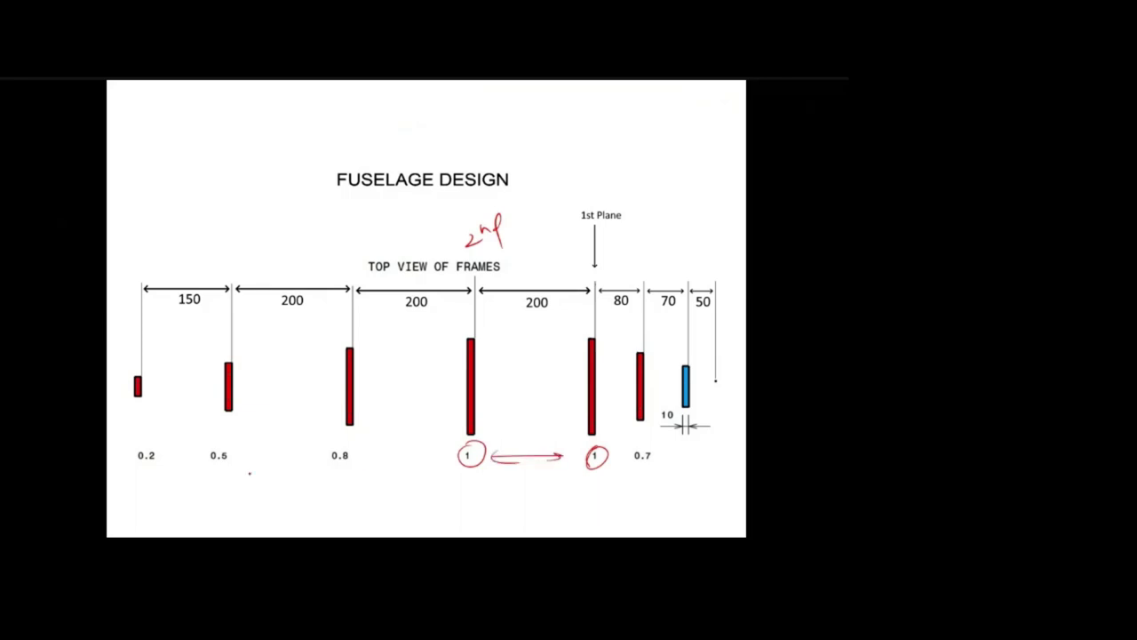
# Ink an arrow towards the smallest frame on the slide and circle the scale factors 0.8, 0.5 and 0.2
pyautogui.moveTo(351, 267)
pyautogui.mouseDown()
pyautogui.moveTo(158, 265)
pyautogui.moveTo(169, 257)
pyautogui.moveTo(186, 278)
pyautogui.mouseUp()
pyautogui.moveTo(331, 447)
pyautogui.mouseDown()
pyautogui.moveTo(327, 466)
pyautogui.moveTo(337, 442)
pyautogui.mouseUp()
pyautogui.moveTo(210, 443); pyautogui.dragTo(229, 441)
pyautogui.moveTo(137, 449); pyautogui.dragTo(174, 434)
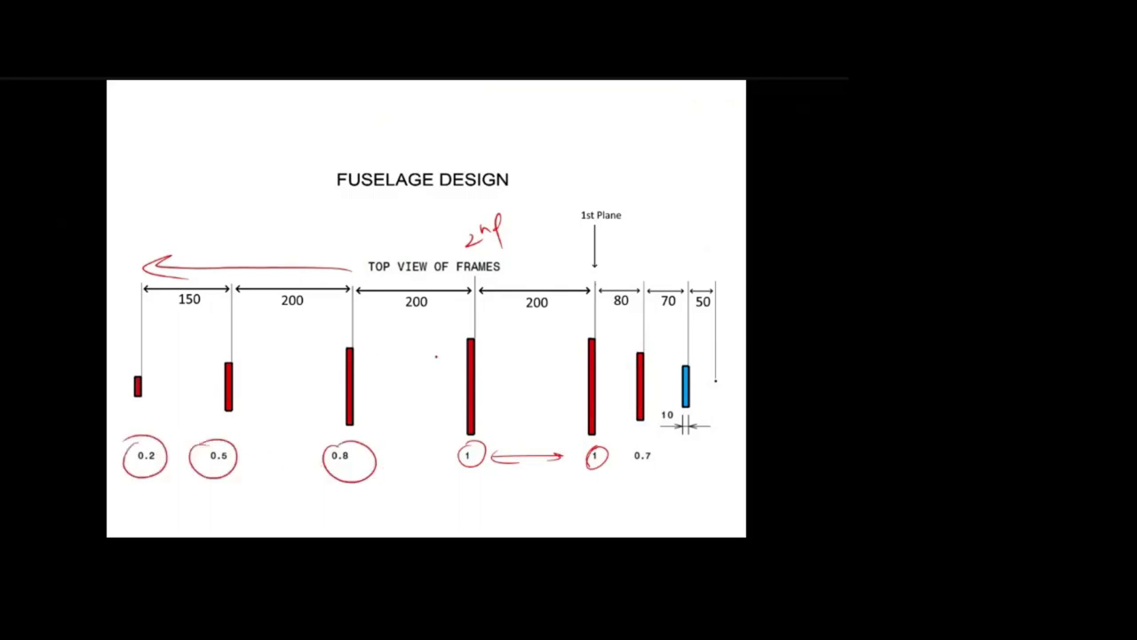
# Circle the word TOP and ink a centre line through the frames, ending the slide show with the annotations discarded
pyautogui.moveTo(382, 248)
pyautogui.mouseDown()
pyautogui.moveTo(366, 272)
pyautogui.moveTo(393, 251)
pyautogui.mouseUp()
pyautogui.moveTo(467, 385)
pyautogui.mouseDown()
pyautogui.moveTo(142, 387)
pyautogui.moveTo(487, 378)
pyautogui.moveTo(107, 392)
pyautogui.mouseUp()
pyautogui.hotkey('ctrl', 'z')
pyautogui.hotkey('ctrl', 'z')
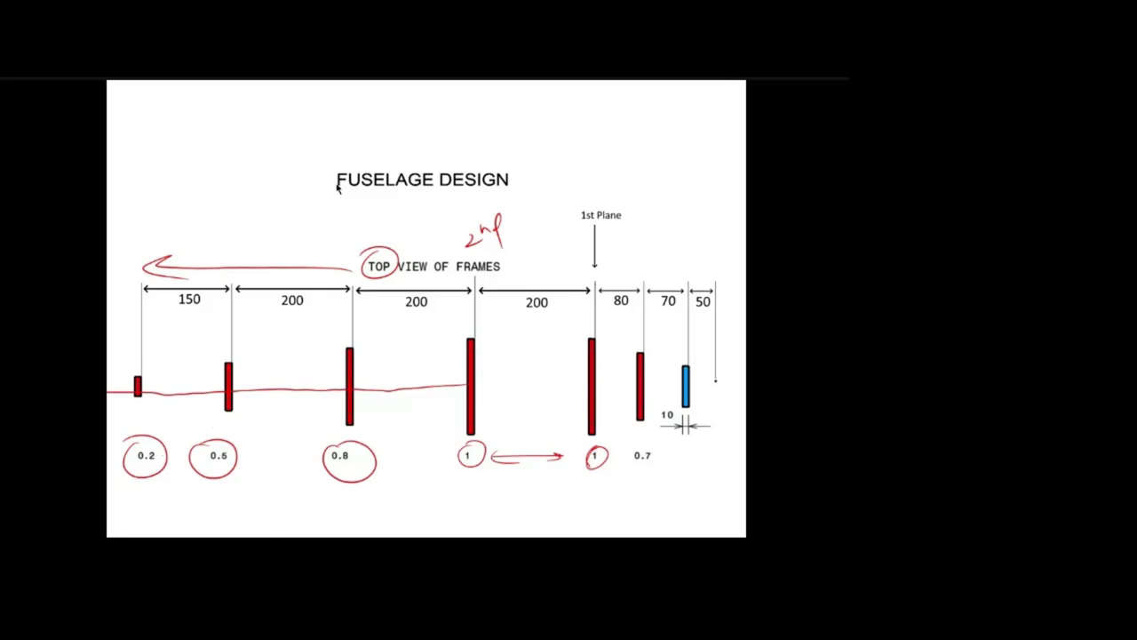
pyautogui.press('Escape')
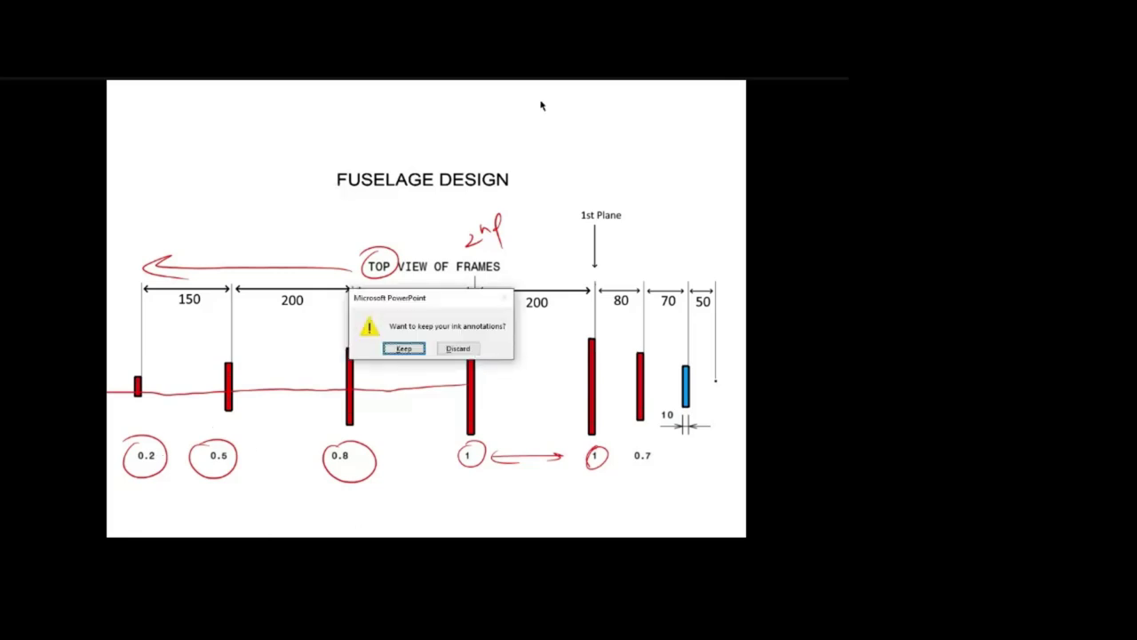
pyautogui.click(458, 348)
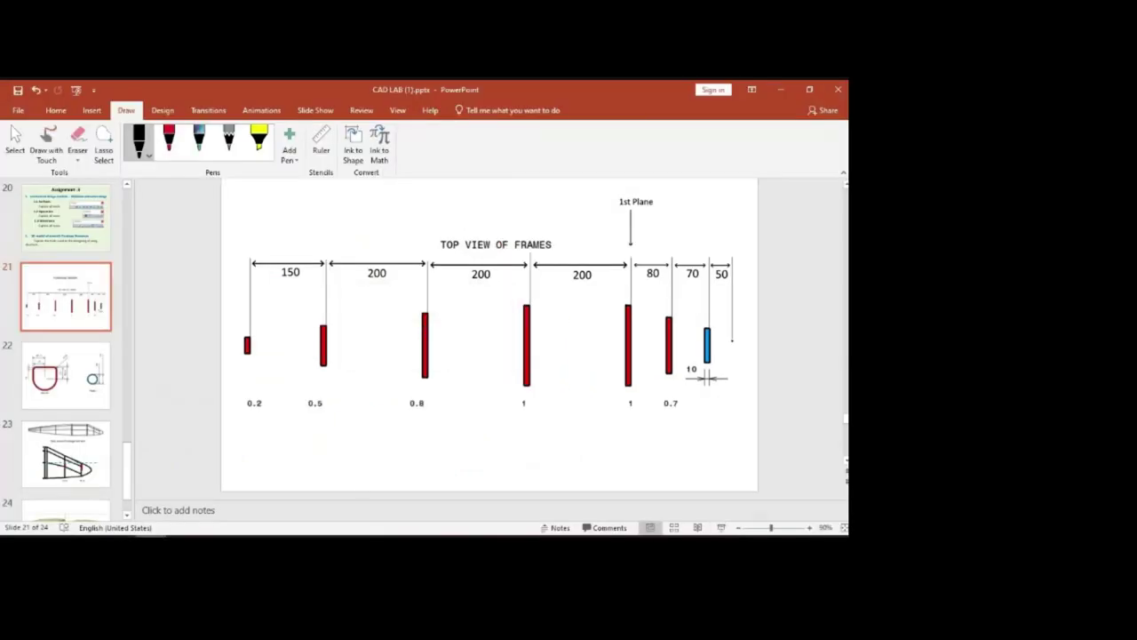
# Switch back to CATIA and scale all of Sketch.3's geometry by 0.8 about the origin, with Duplicate mode off
pyautogui.hotkey('alt', 'Tab')
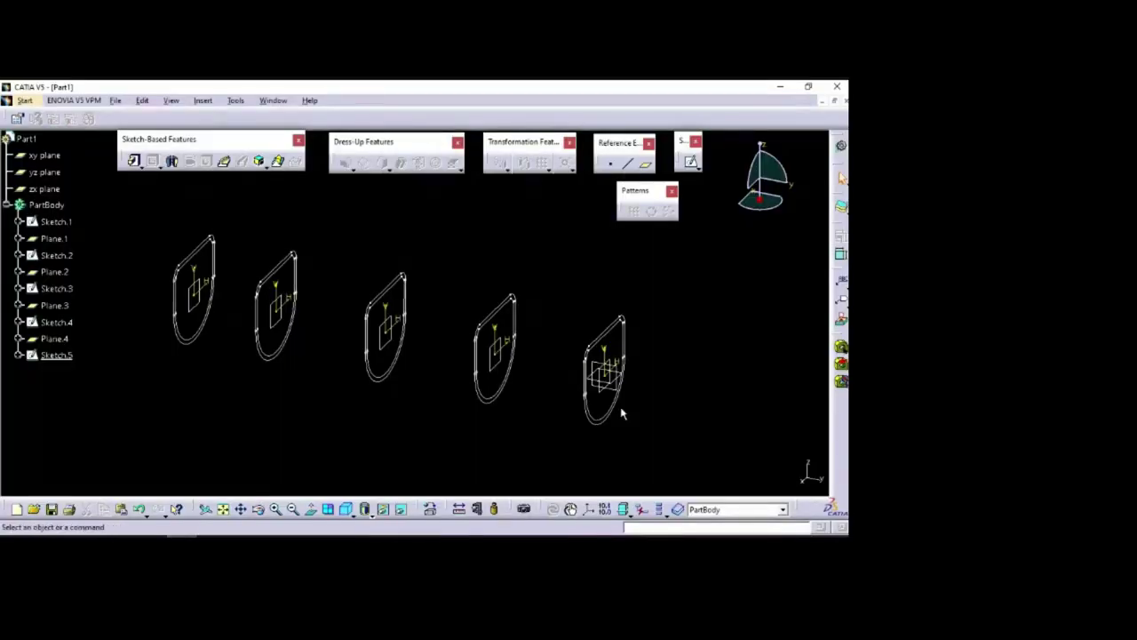
pyautogui.doubleClick(396, 373)
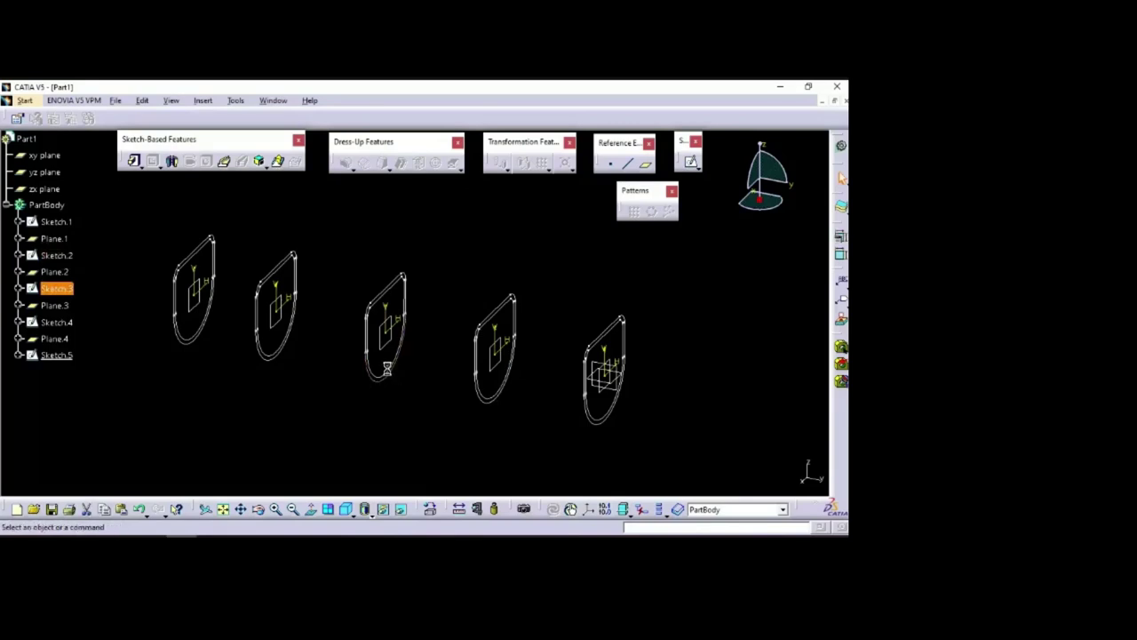
pyautogui.moveTo(272, 220); pyautogui.dragTo(505, 424)
pyautogui.click(478, 150)
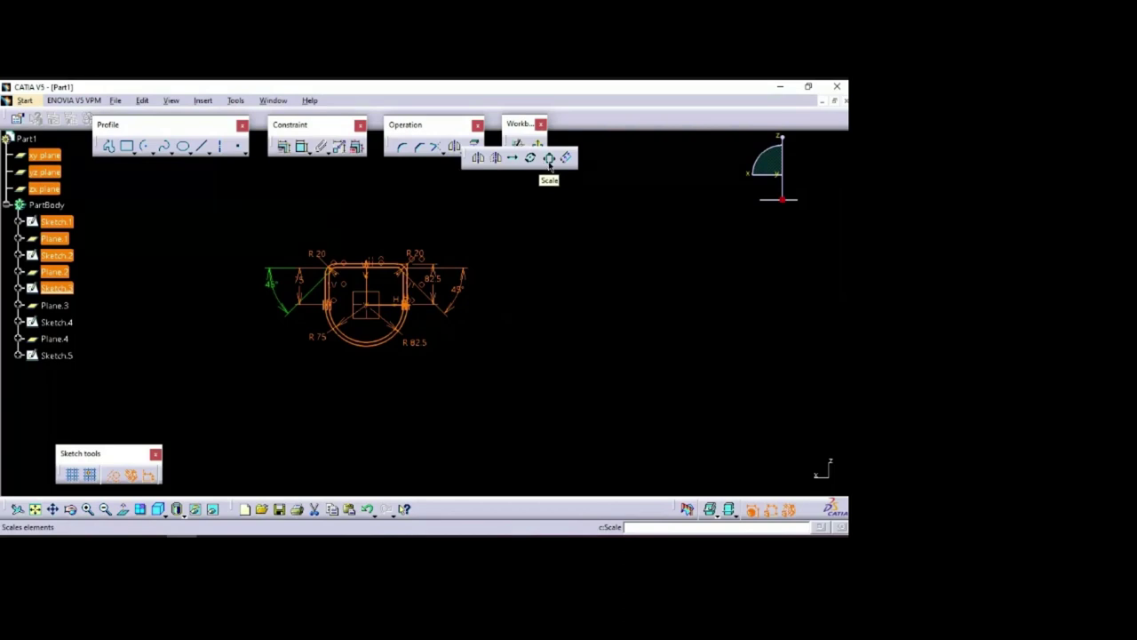
pyautogui.click(549, 158)
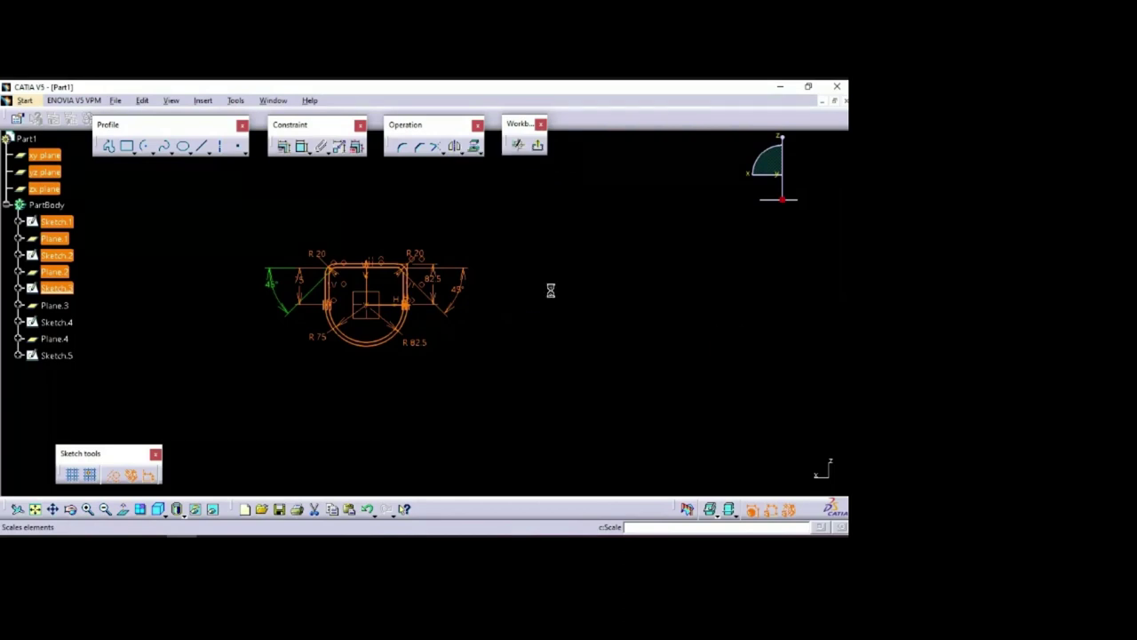
pyautogui.click(369, 306)
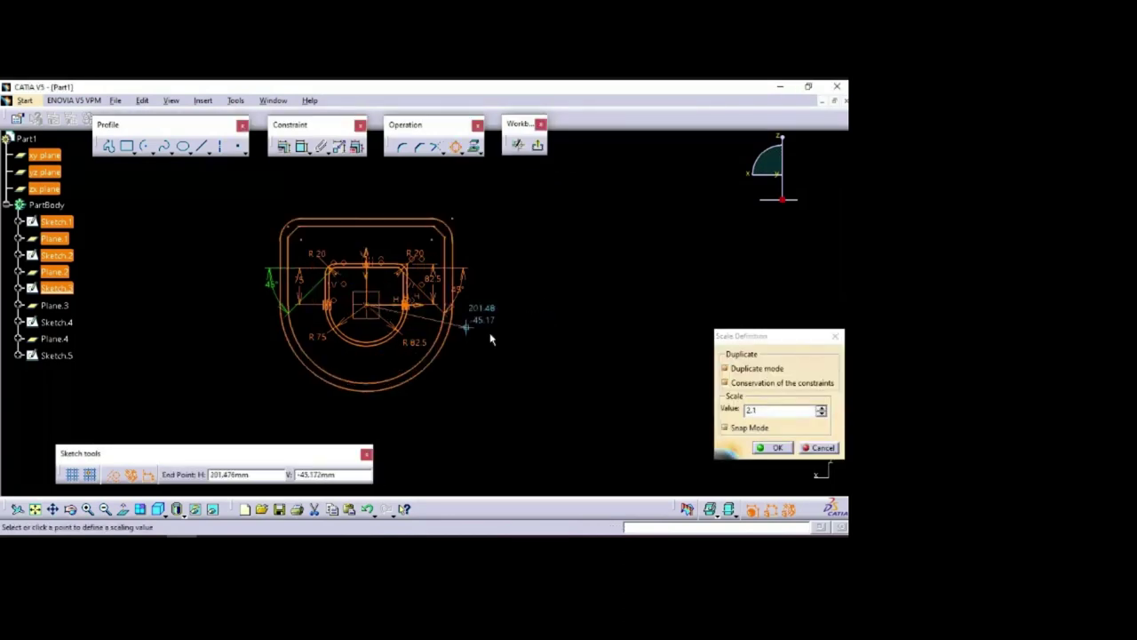
pyautogui.click(725, 369)
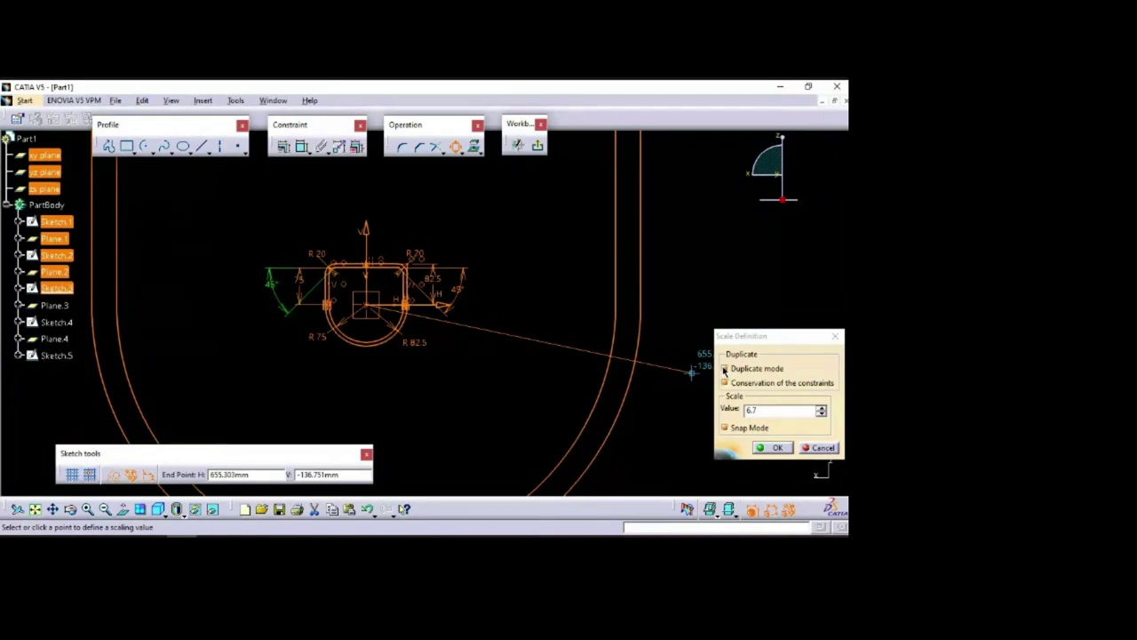
pyautogui.click(724, 369)
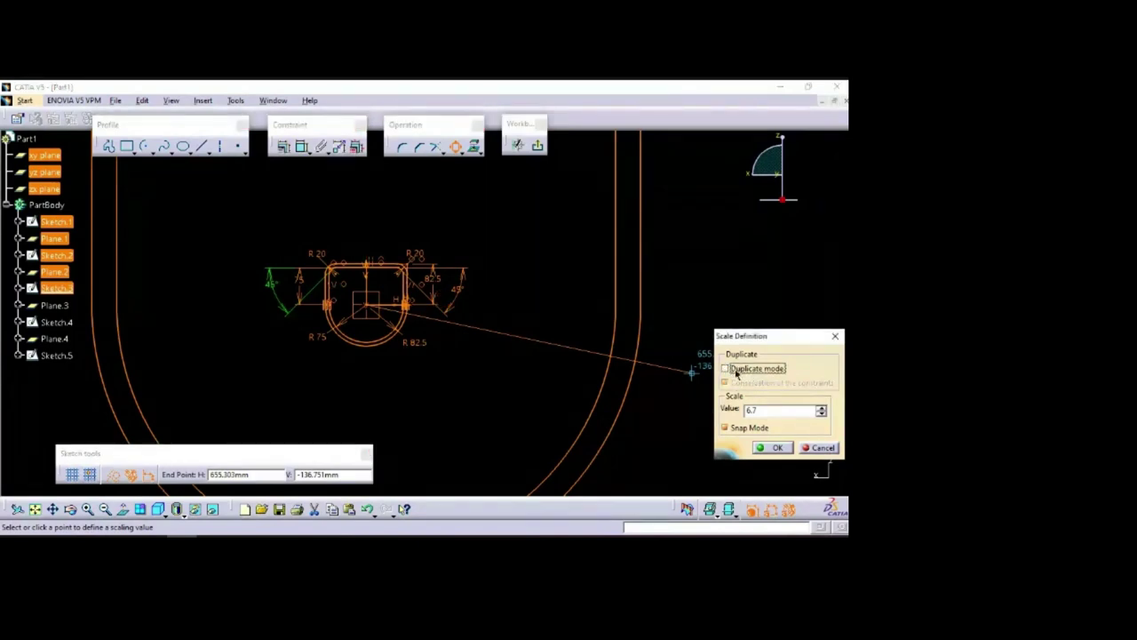
pyautogui.click(693, 433)
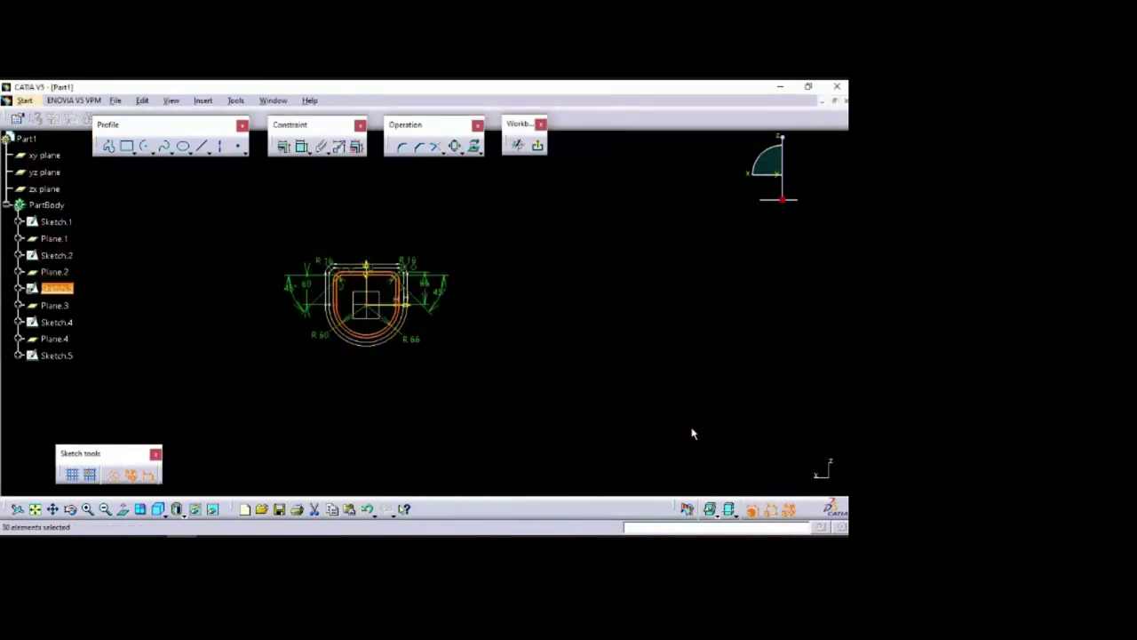
pyautogui.moveTo(391, 234)
pyautogui.mouseDown(button='middle')
pyautogui.moveTo(439, 424)
pyautogui.moveTo(452, 326)
pyautogui.moveTo(549, 404)
pyautogui.mouseUp(button='middle')
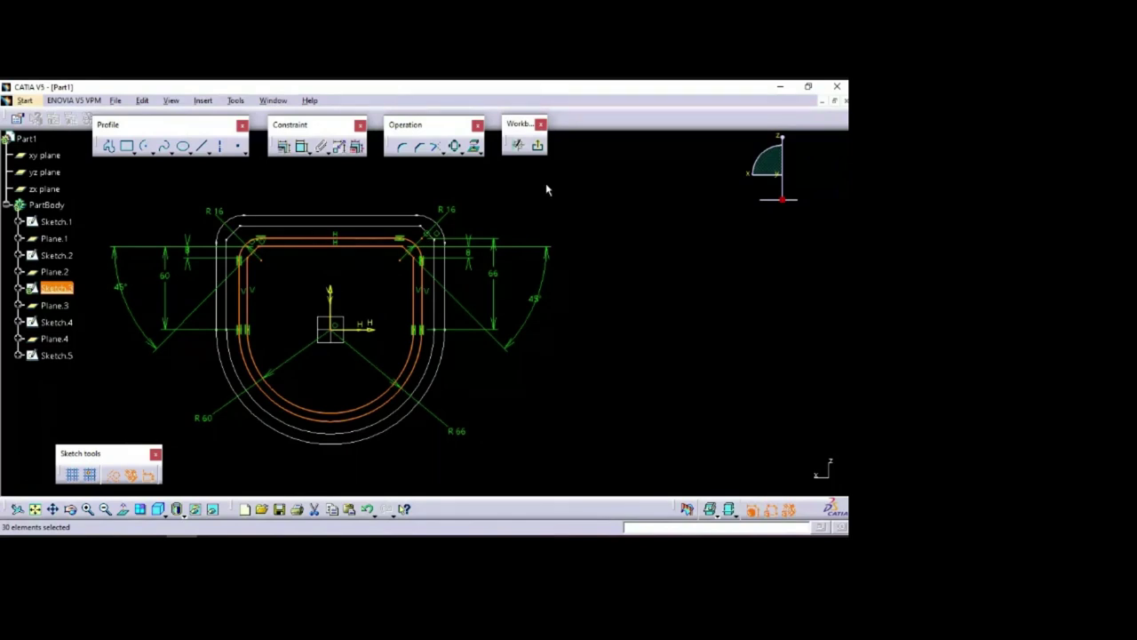
pyautogui.click(538, 147)
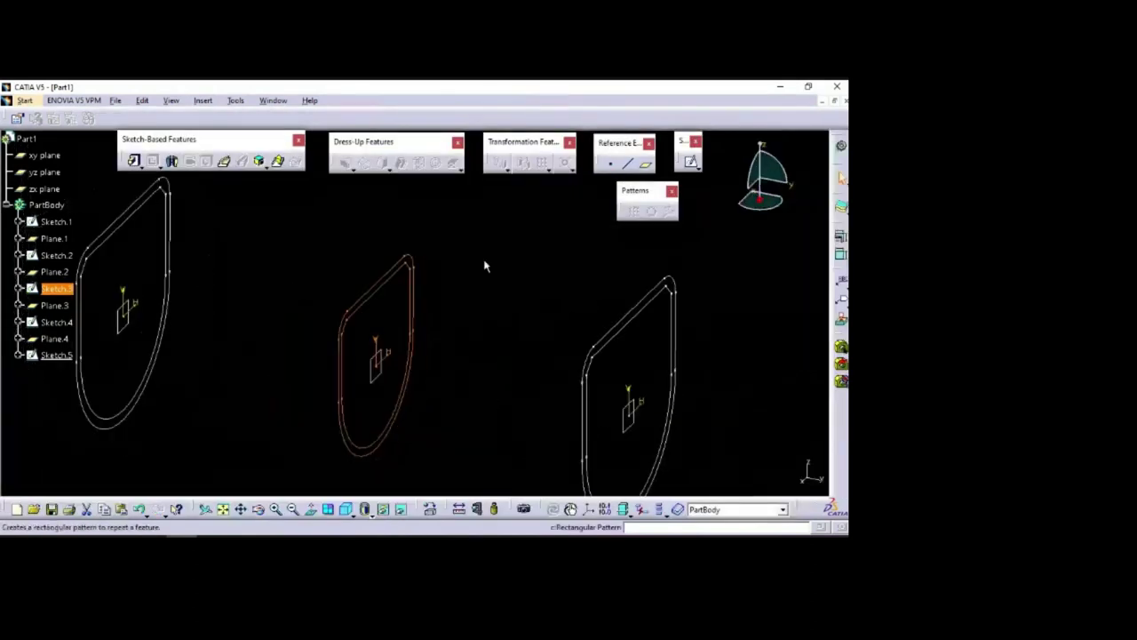
# Scale all of Sketch.4's geometry by 0.5 about the origin and exit the sketch
pyautogui.doubleClick(139, 208)
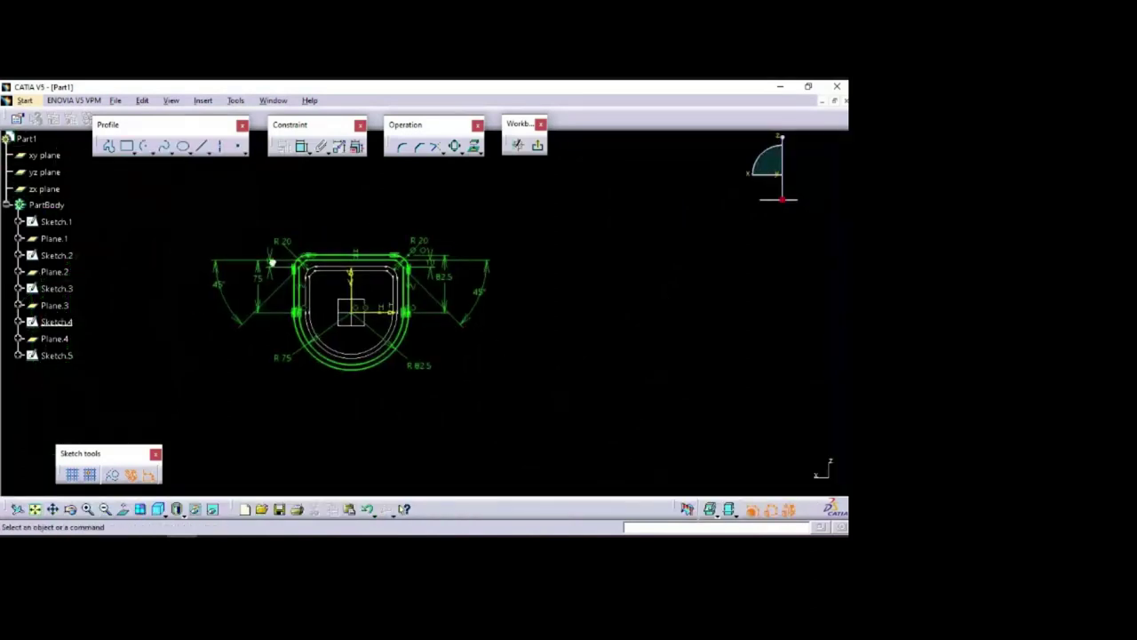
pyautogui.hotkey('ctrl', 'a')
pyautogui.click(455, 147)
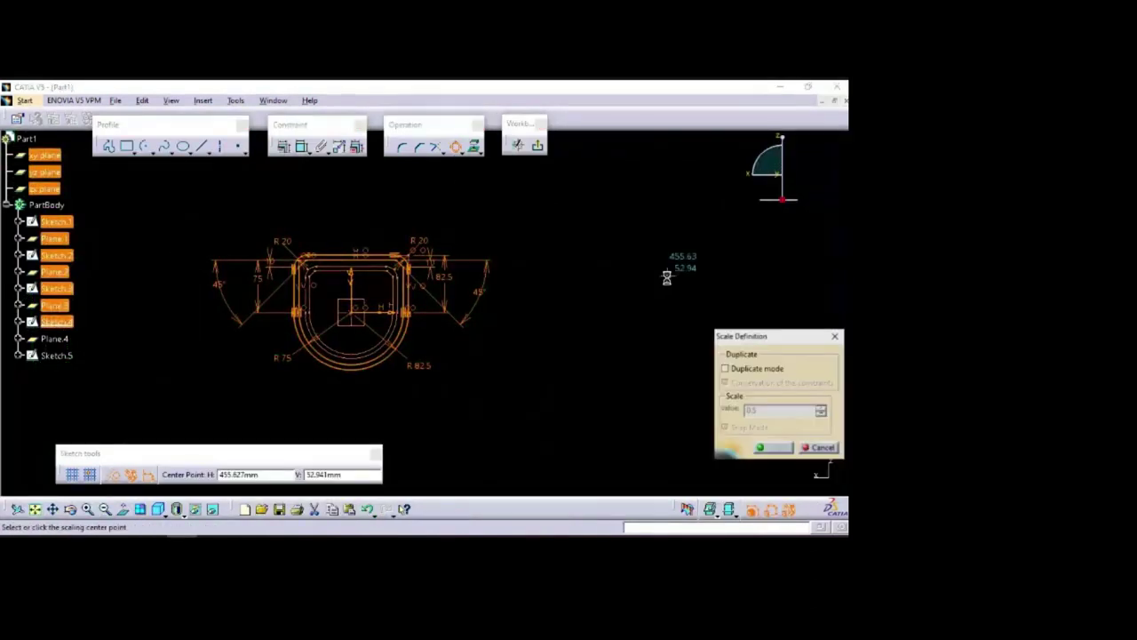
pyautogui.click(358, 317)
pyautogui.write('0.5')
pyautogui.press('Return')
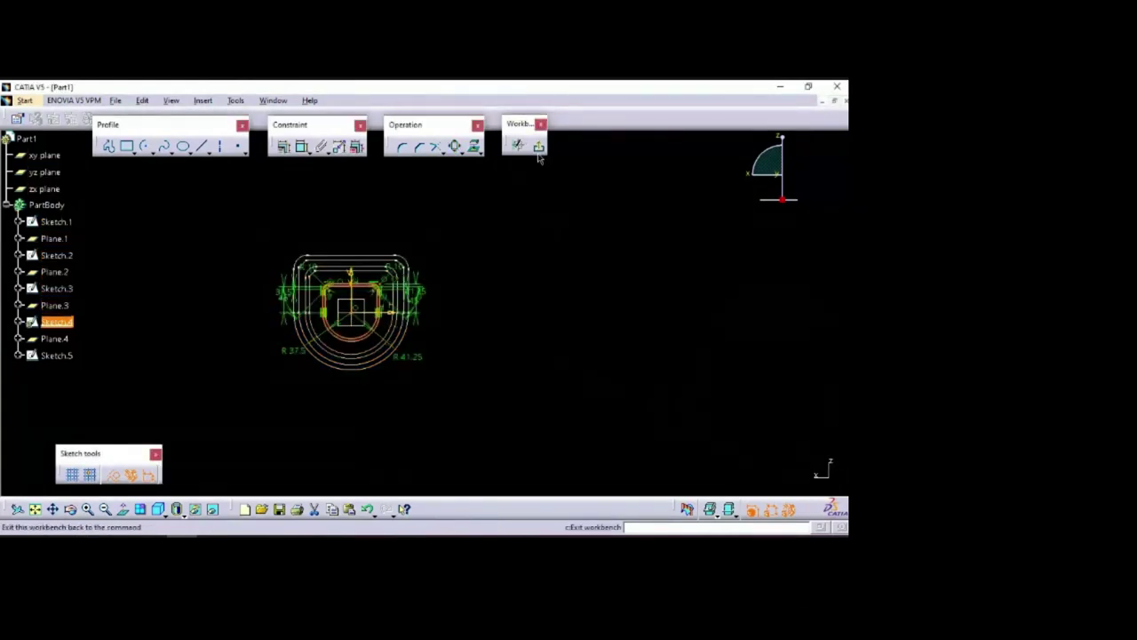
pyautogui.click(538, 145)
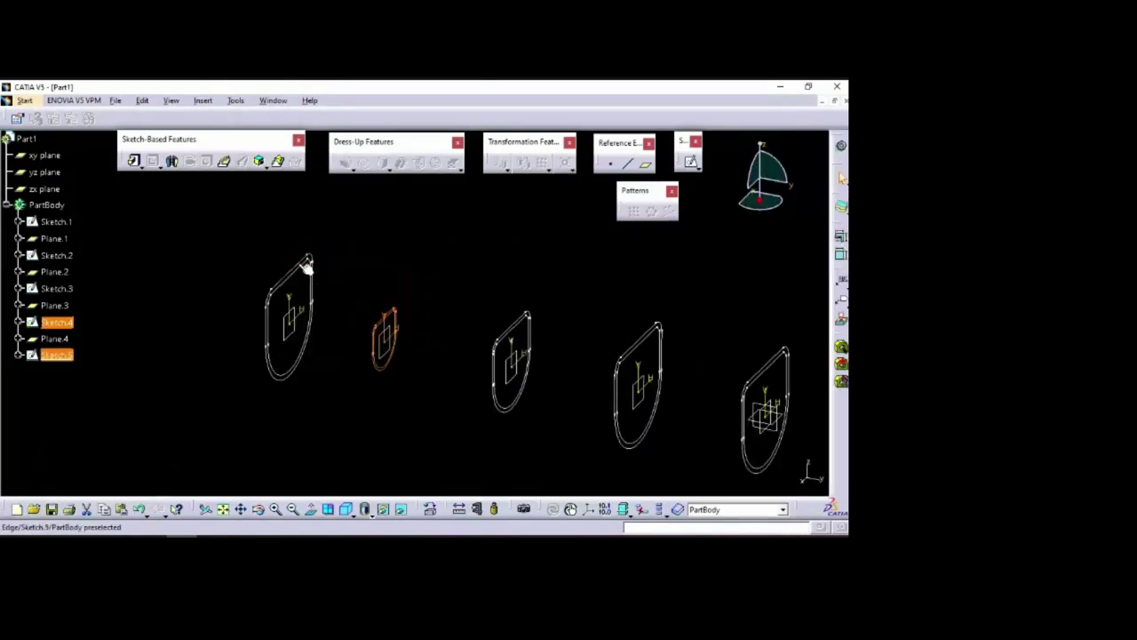
# Scale all of Sketch.5's geometry by 0.2 about the origin and exit the sketch
pyautogui.doubleClick(302, 271)
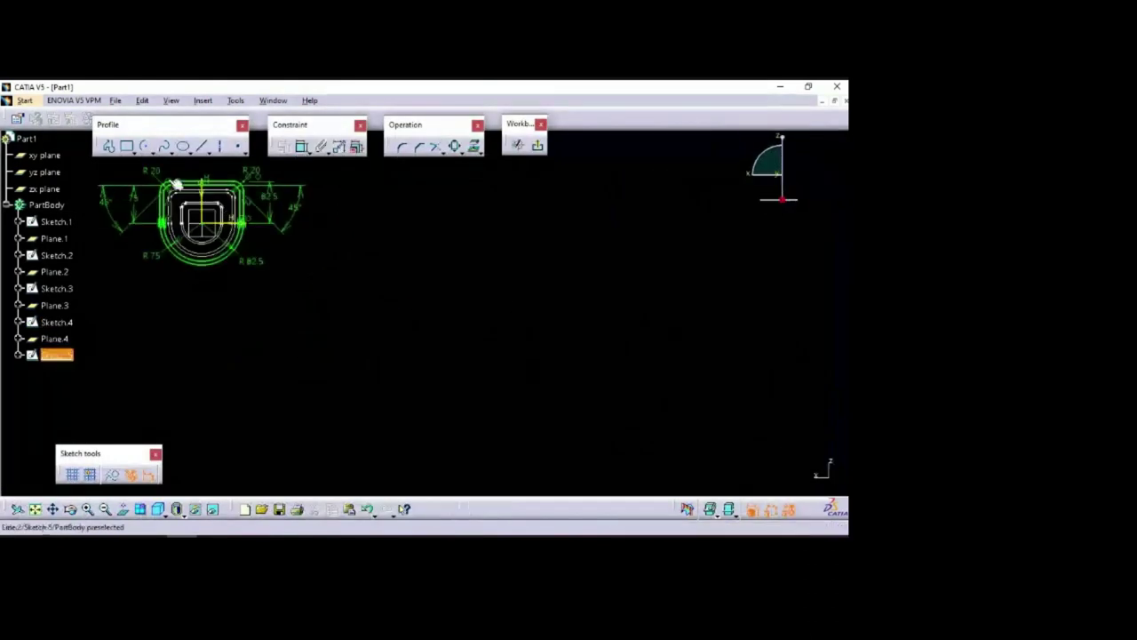
pyautogui.moveTo(104, 189); pyautogui.dragTo(401, 433)
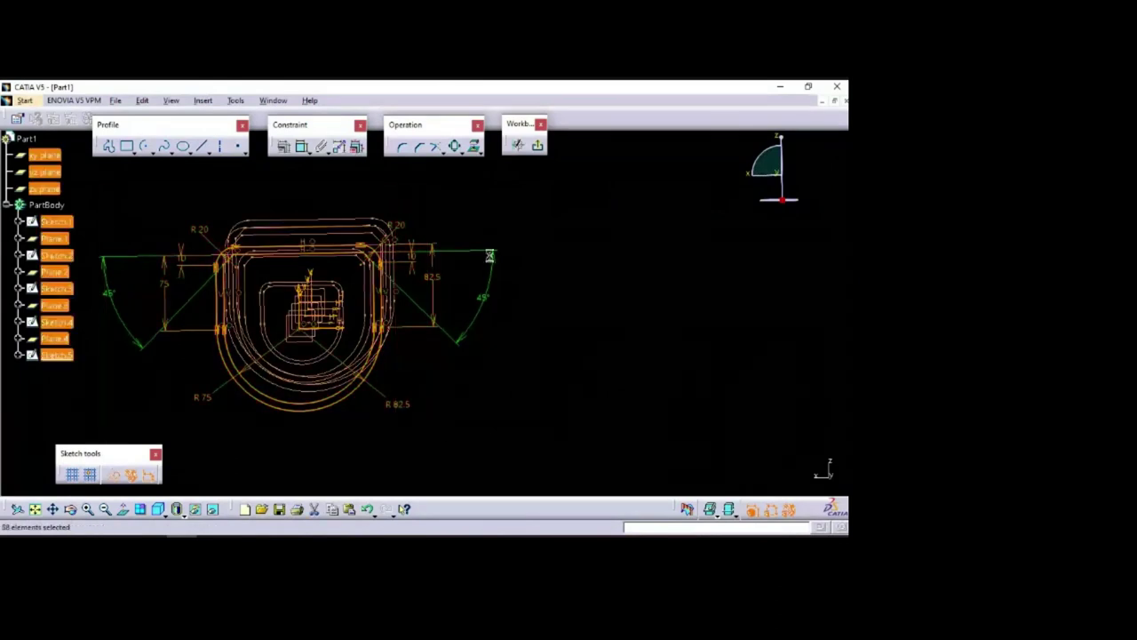
pyautogui.click(455, 146)
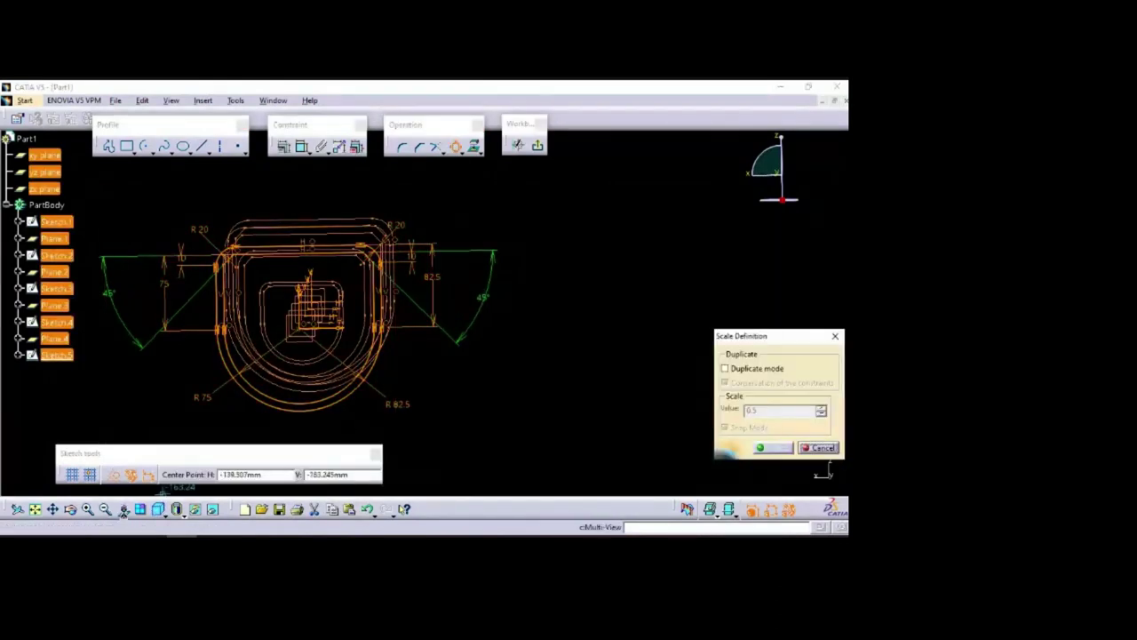
pyautogui.click(301, 327)
pyautogui.click(764, 411)
pyautogui.write('0.2')
pyautogui.press('Return')
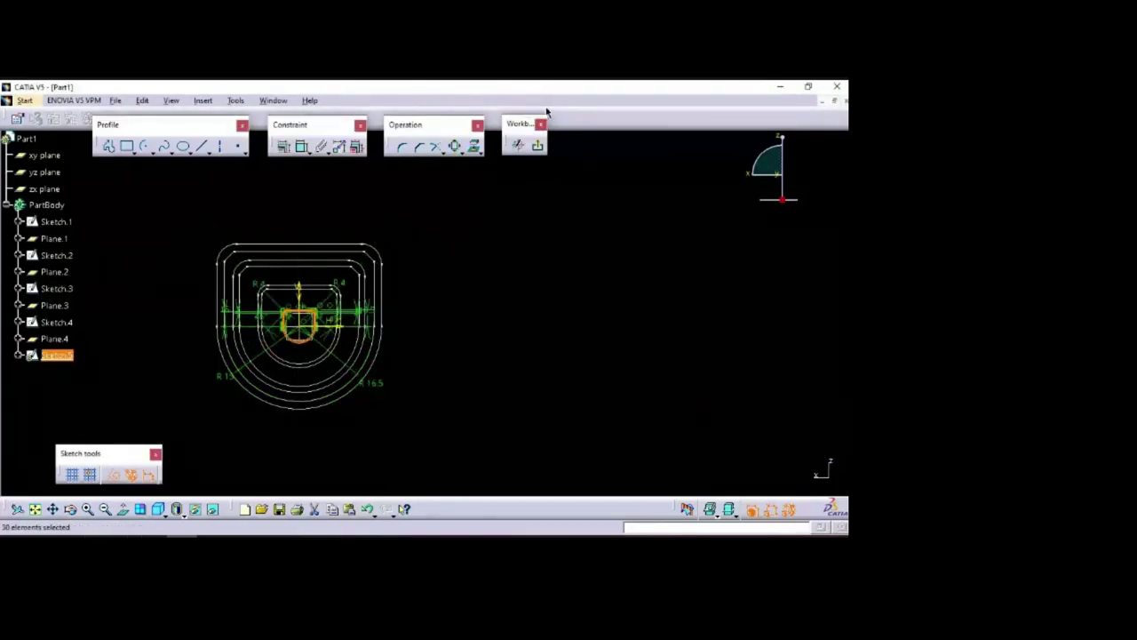
pyautogui.click(537, 145)
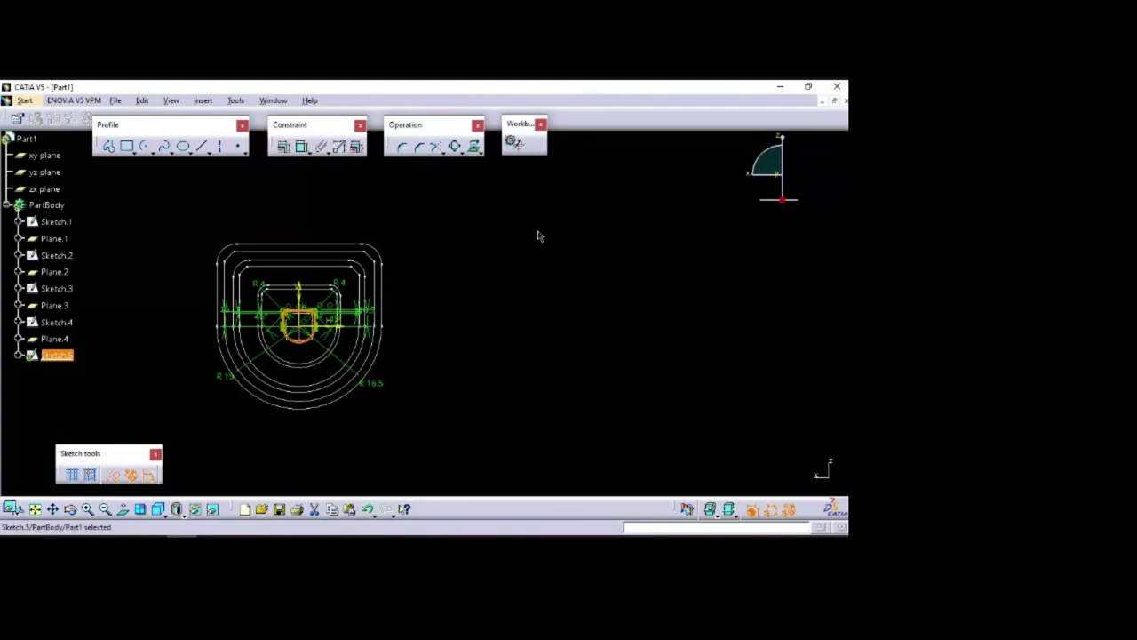
pyautogui.click(446, 310)
pyautogui.moveTo(690, 270)
pyautogui.mouseDown(button='middle')
pyautogui.moveTo(540, 219)
pyautogui.moveTo(546, 275)
pyautogui.moveTo(662, 344)
pyautogui.mouseUp(button='middle')
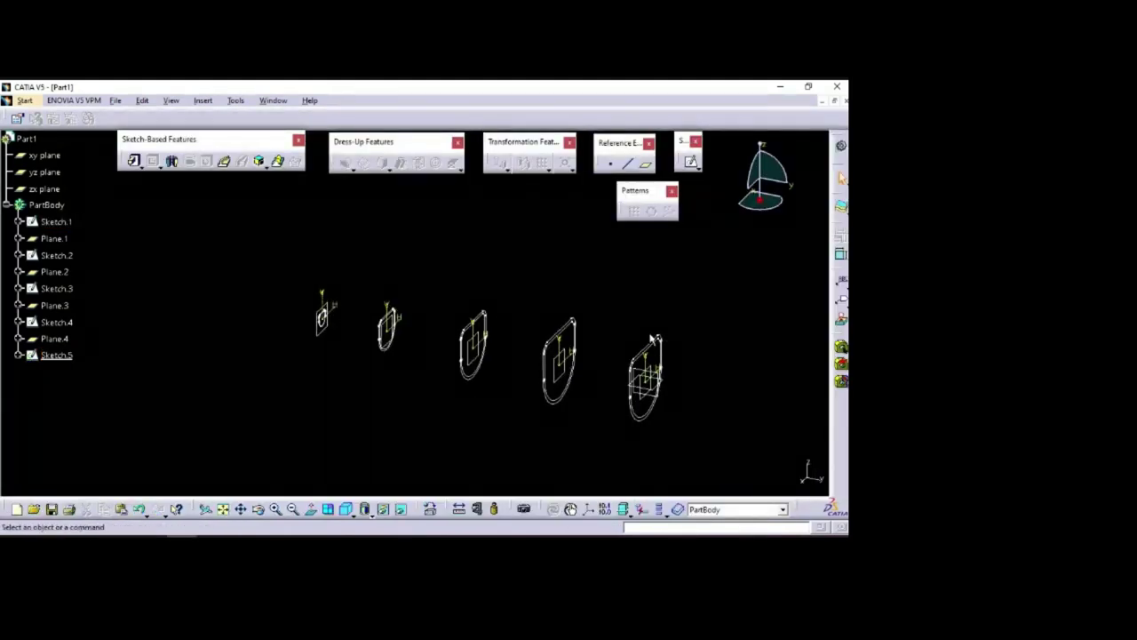
pyautogui.moveTo(731, 300); pyautogui.dragTo(584, 286, button='middle')
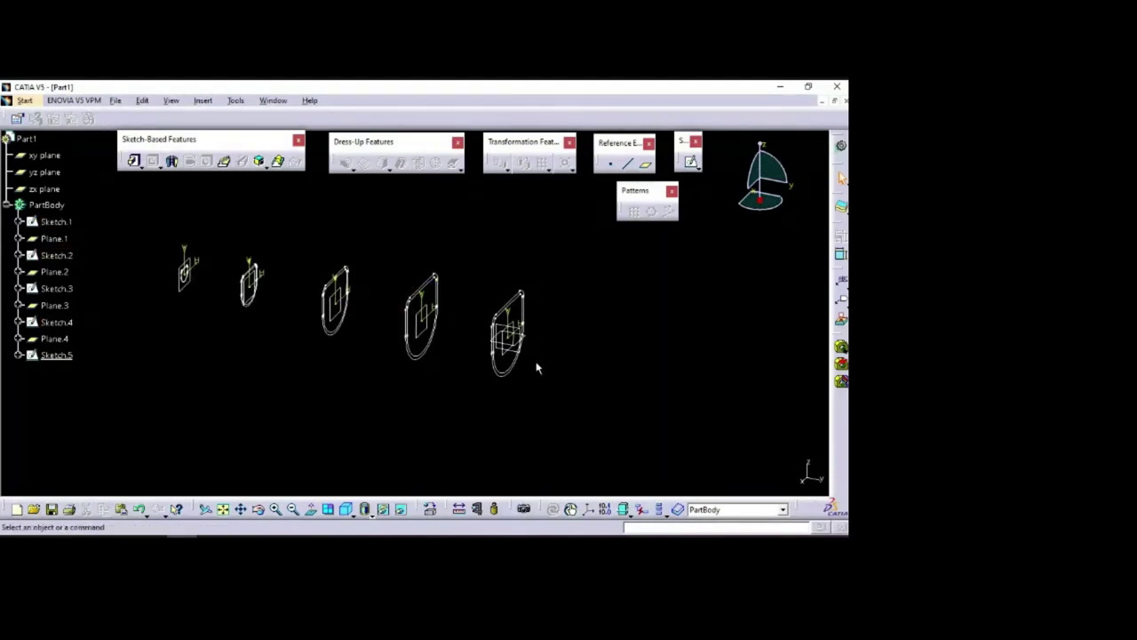
pyautogui.click(177, 509)
pyautogui.hotkey('alt', 'Tab')
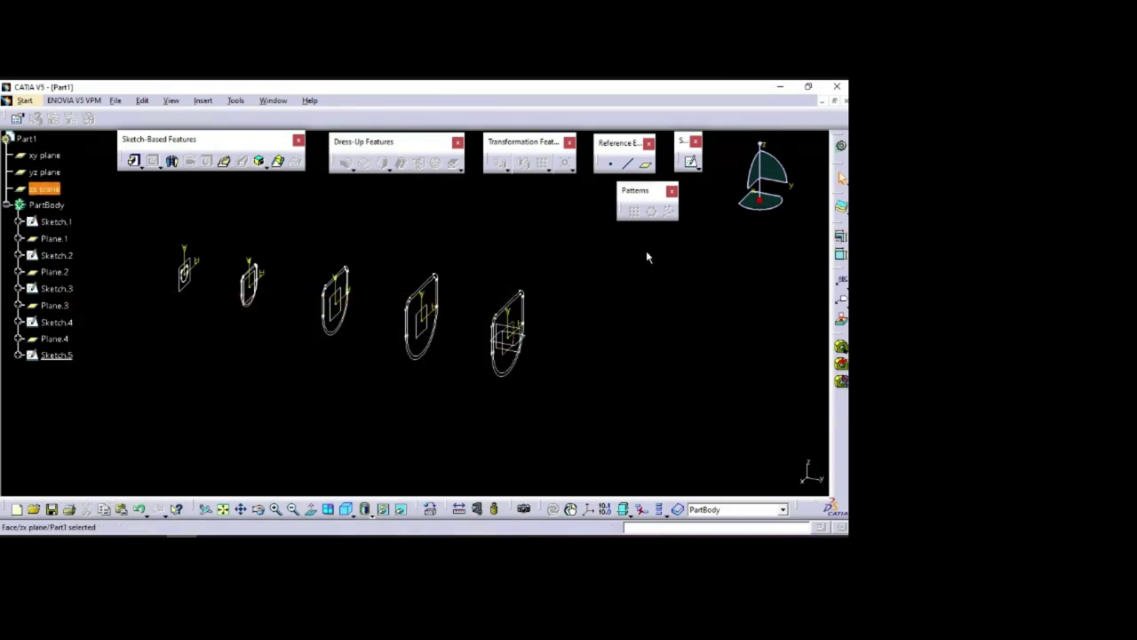
# Create a reference plane offset 80 mm from the zx plane
pyautogui.click(646, 165)
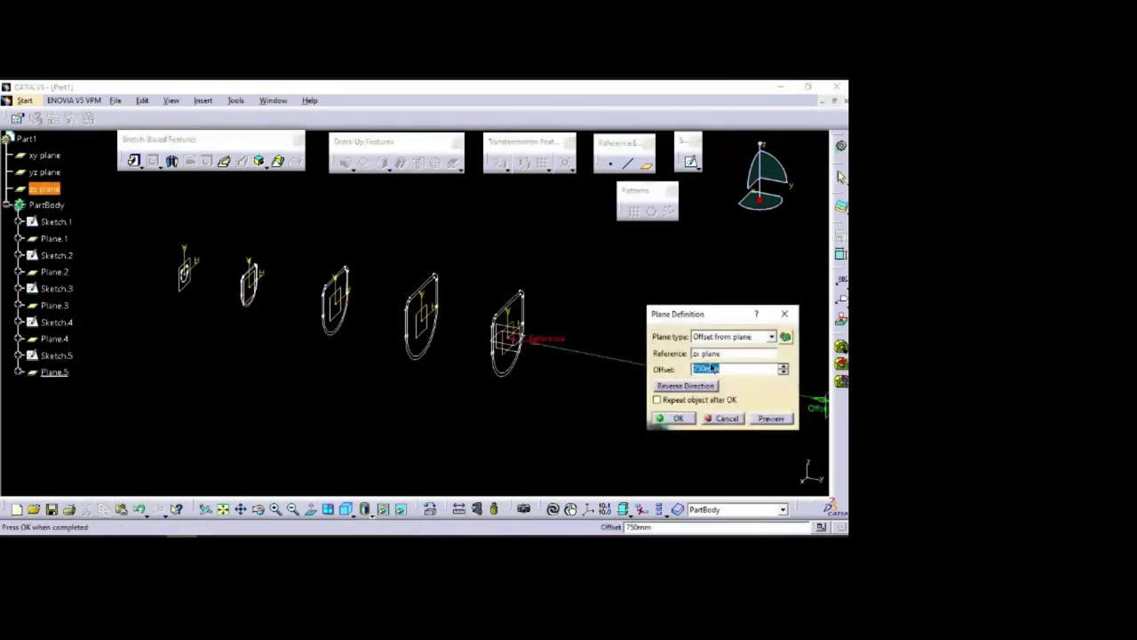
pyautogui.write('80')
pyautogui.press('Return')
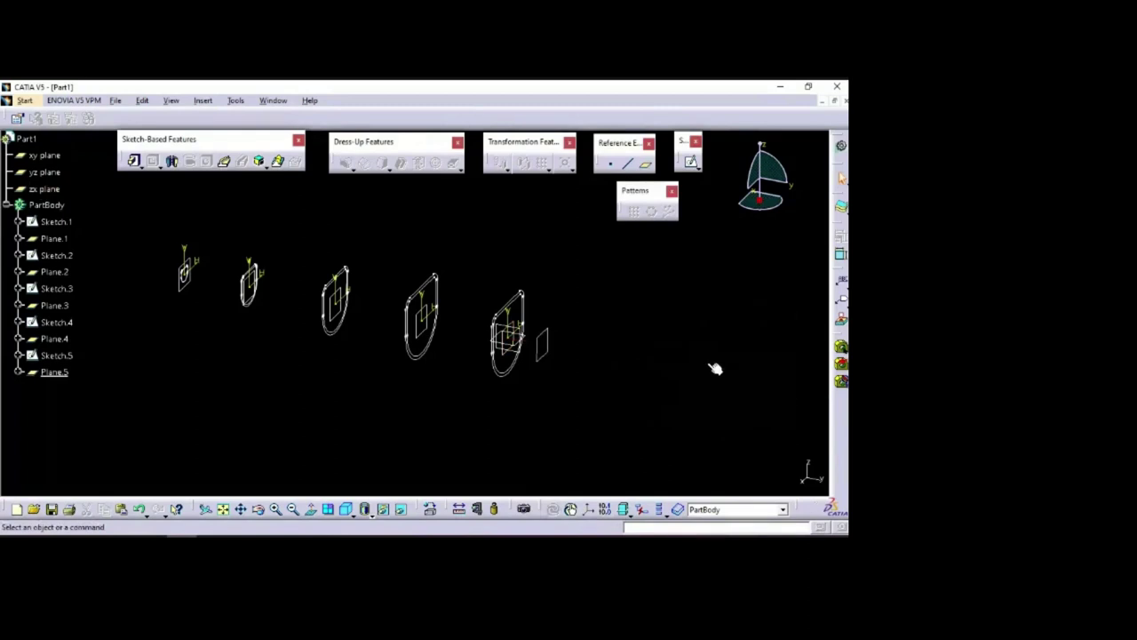
# Copy Sketch.1 and paste it onto the new 80 mm offset plane
pyautogui.rightClick(53, 222)
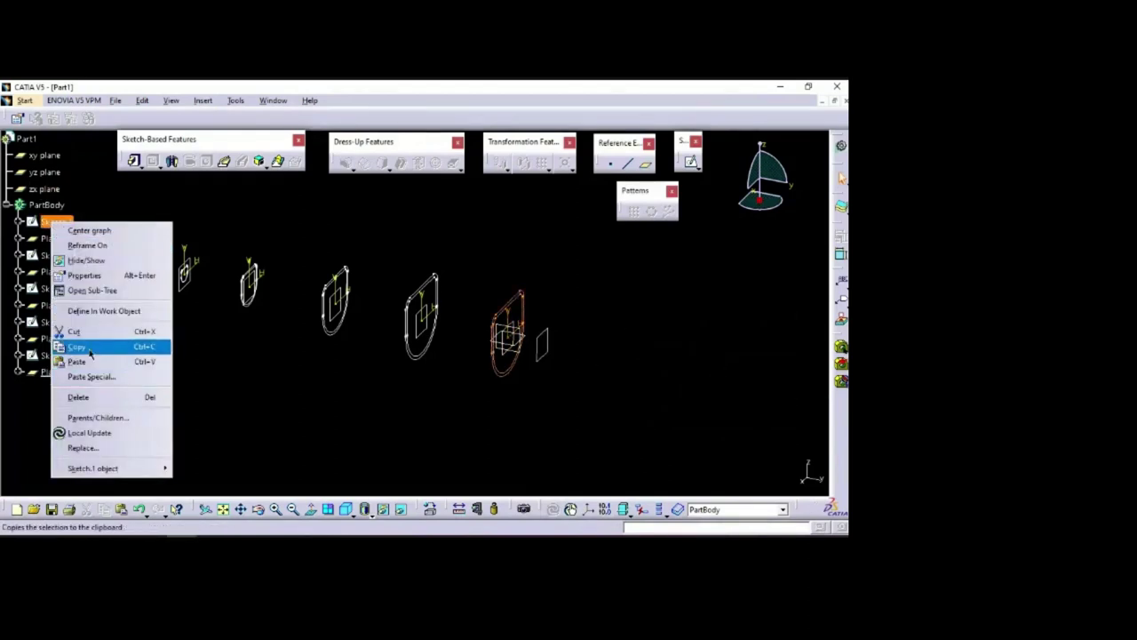
pyautogui.click(53, 373)
pyautogui.rightClick(52, 374)
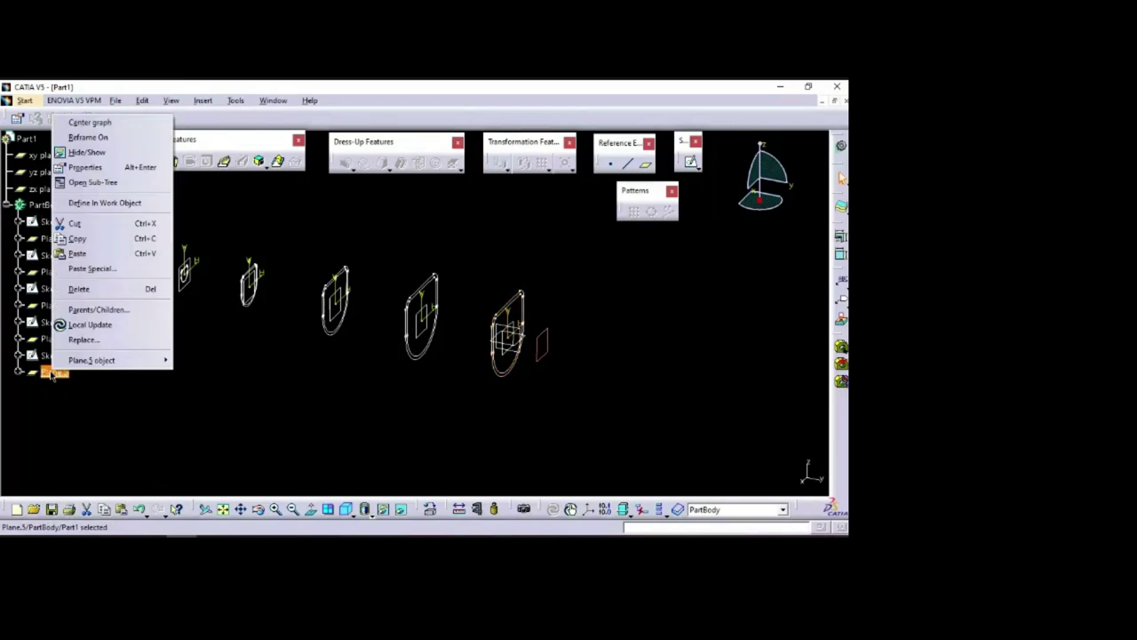
pyautogui.click(77, 253)
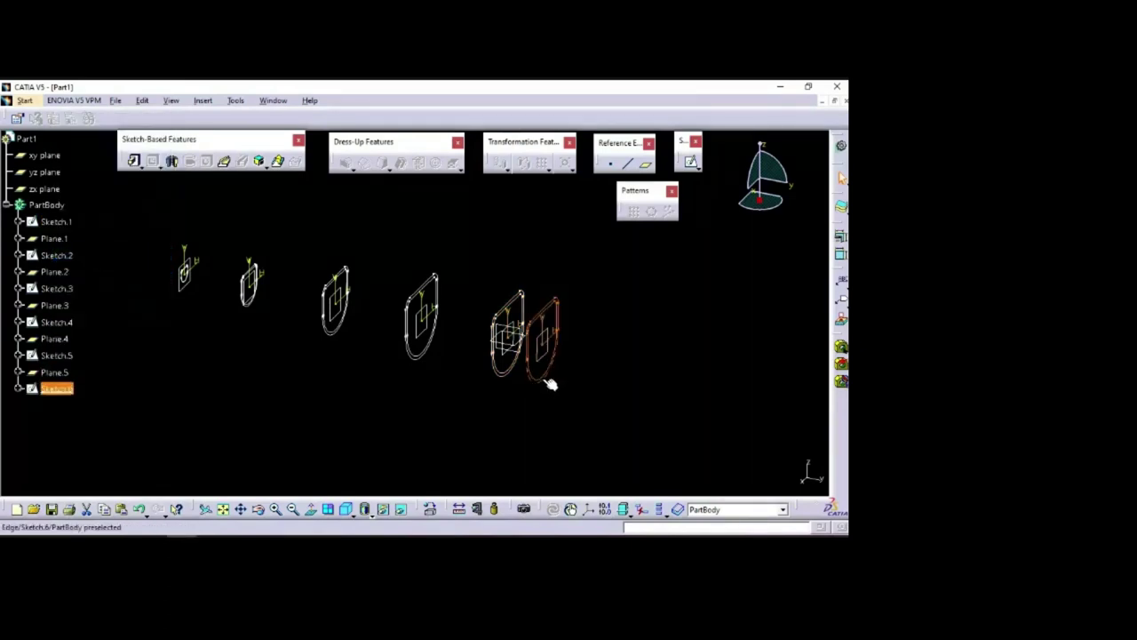
# Open Sketch.6 and scale all of its geometry by 0.7 about the origin, with Duplicate mode off
pyautogui.doubleClick(551, 383)
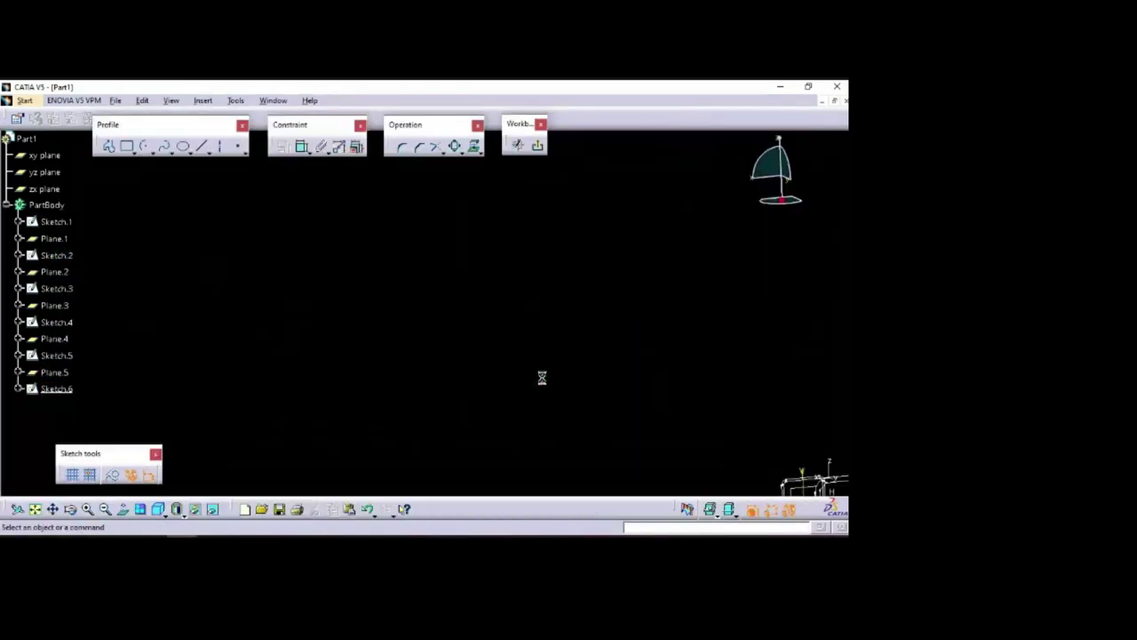
pyautogui.moveTo(494, 319)
pyautogui.mouseDown(button='middle')
pyautogui.moveTo(409, 353)
pyautogui.moveTo(417, 400)
pyautogui.mouseUp(button='middle')
pyautogui.moveTo(311, 239); pyautogui.dragTo(514, 373)
pyautogui.moveTo(523, 383)
pyautogui.mouseDown(button='middle')
pyautogui.moveTo(568, 385)
pyautogui.moveTo(573, 320)
pyautogui.mouseUp(button='middle')
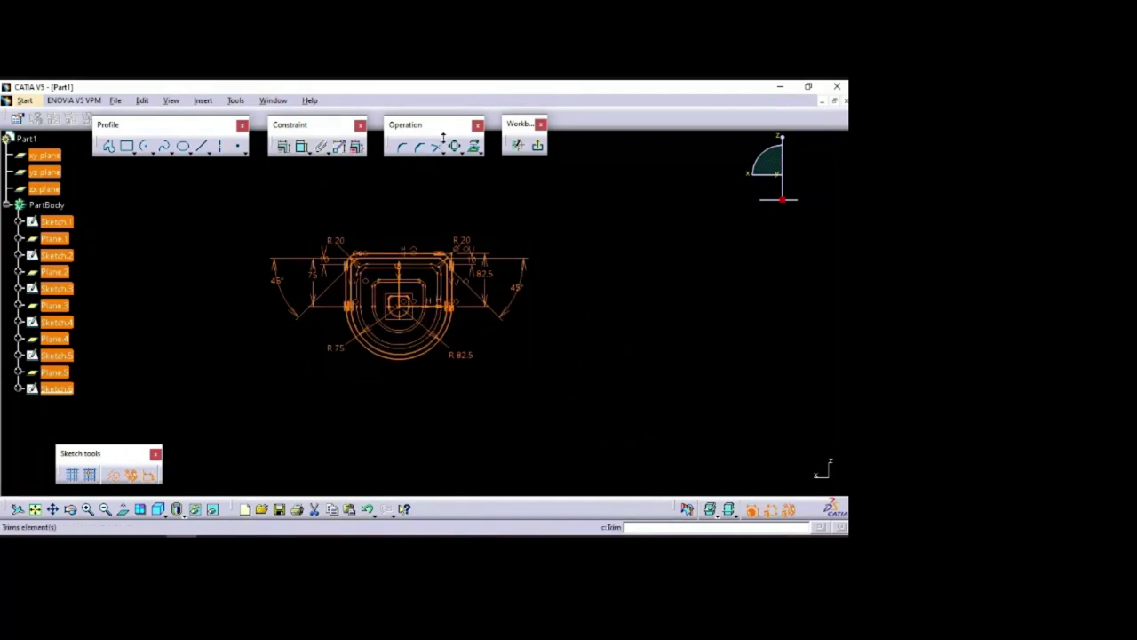
pyautogui.click(454, 147)
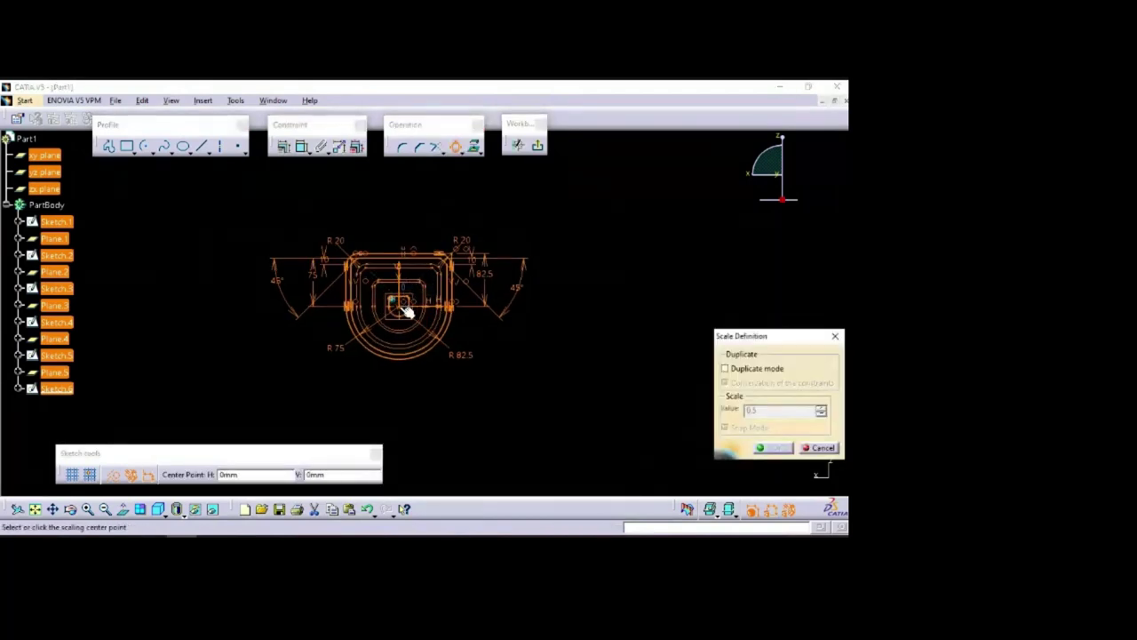
pyautogui.click(405, 307)
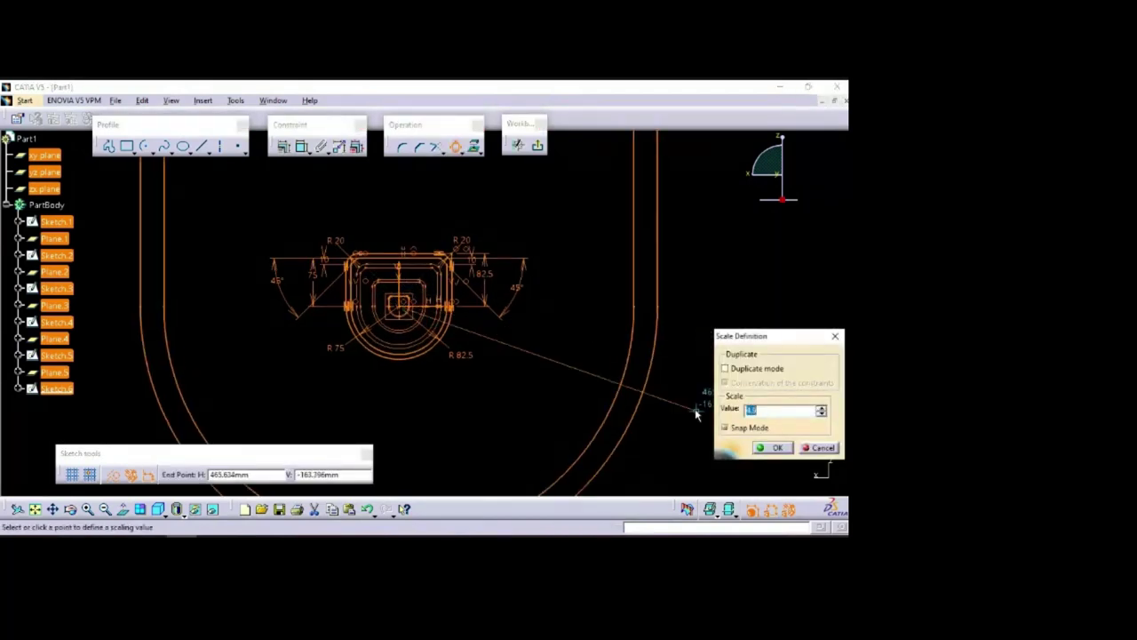
pyautogui.click(696, 413)
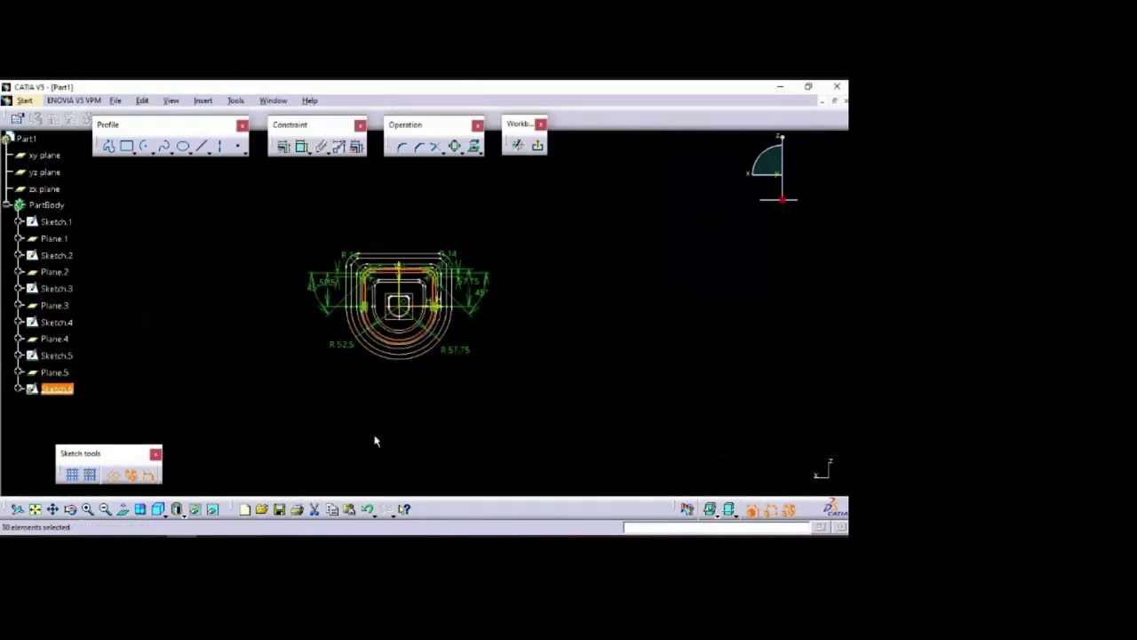
pyautogui.moveTo(397, 419)
pyautogui.mouseDown(button='middle')
pyautogui.moveTo(386, 394)
pyautogui.moveTo(462, 435)
pyautogui.mouseUp(button='middle')
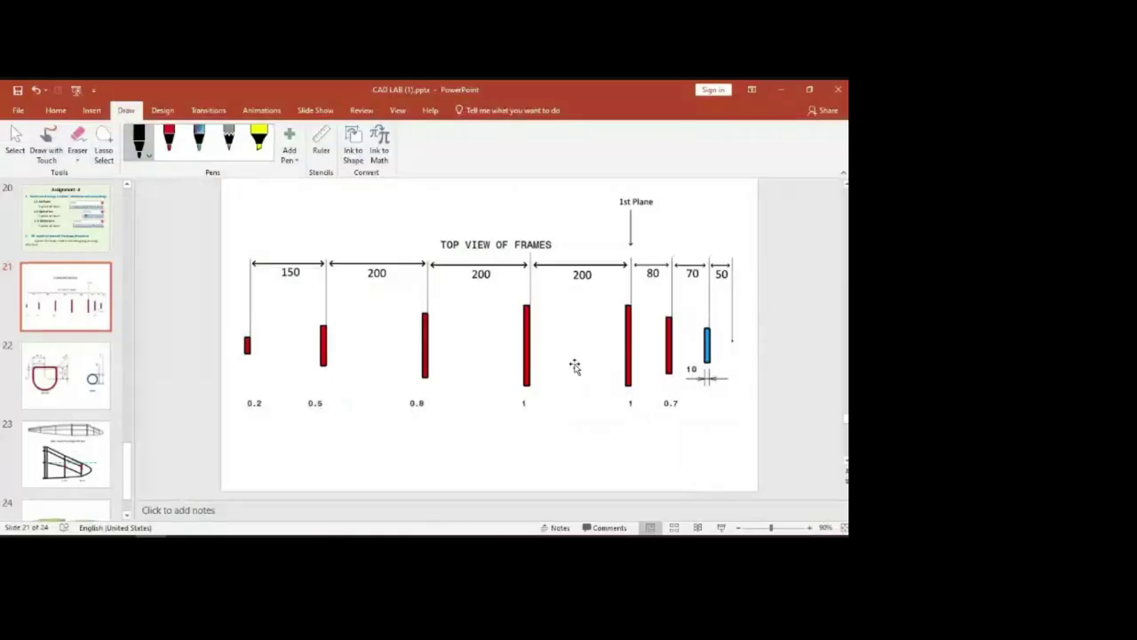
# Switch to PowerPoint and examine the frame spacings on the top-view slide and the section dimensions on the following slide
pyautogui.scroll(-1, 575, 366)
pyautogui.scroll(1, 575, 368)
pyautogui.scroll(-1, 622, 329)
pyautogui.scroll(2, 610, 335)
pyautogui.scroll(-1, 610, 335)
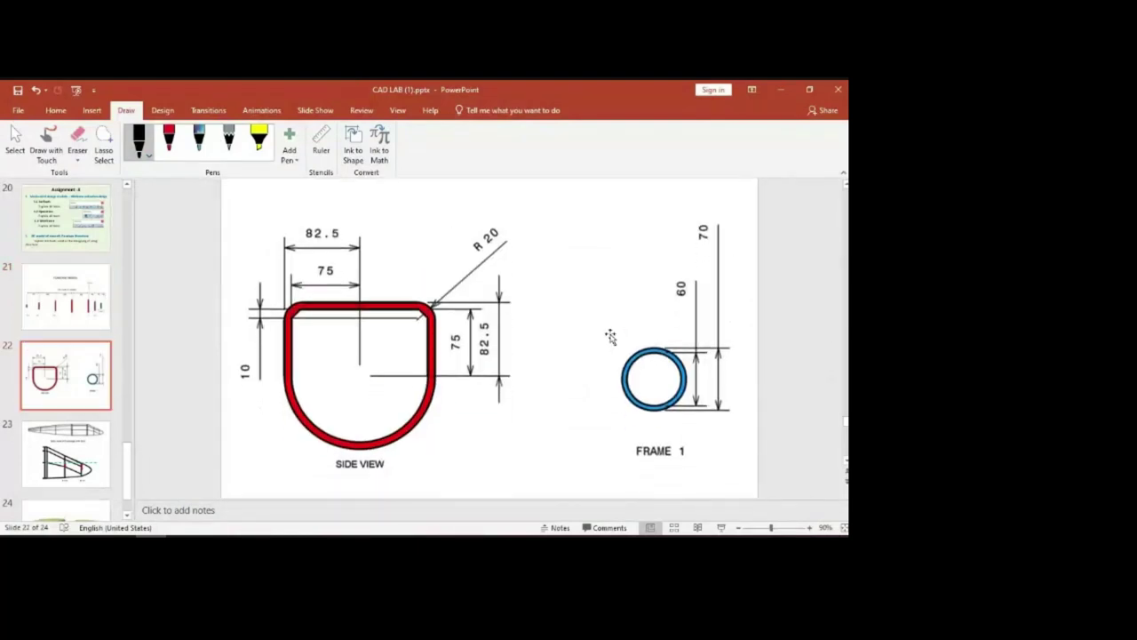
pyautogui.scroll(-2, 610, 335)
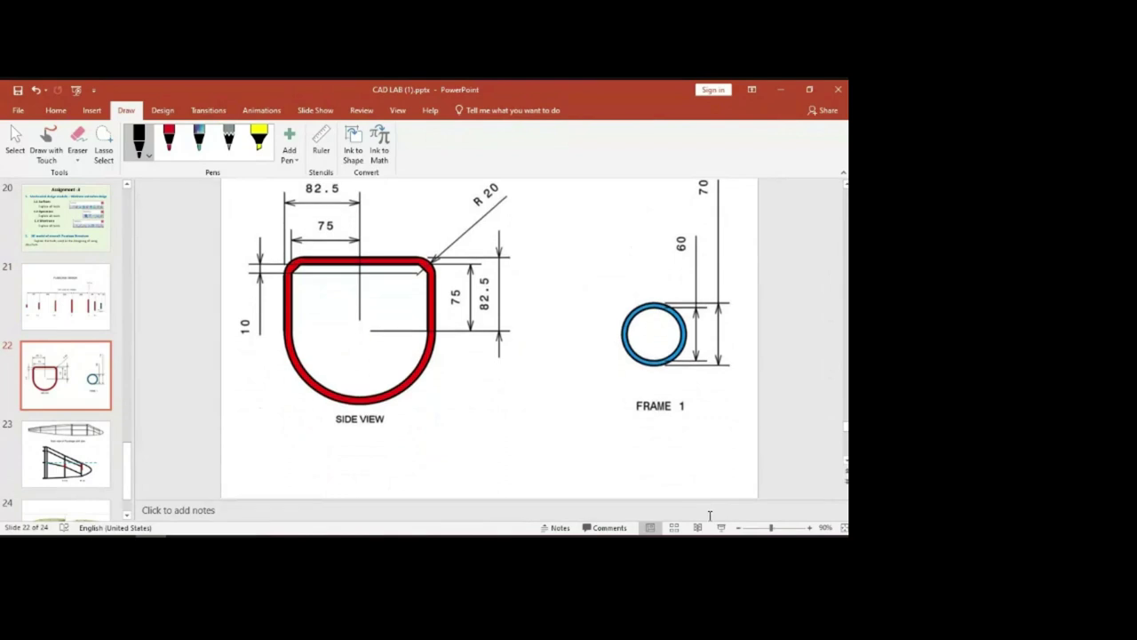
# Present the side view of the fuselage with skin as a slide show and circle the 15 cm label in ink
pyautogui.hotkey('shift', 'F5')
pyautogui.scroll(-1, 577, 279)
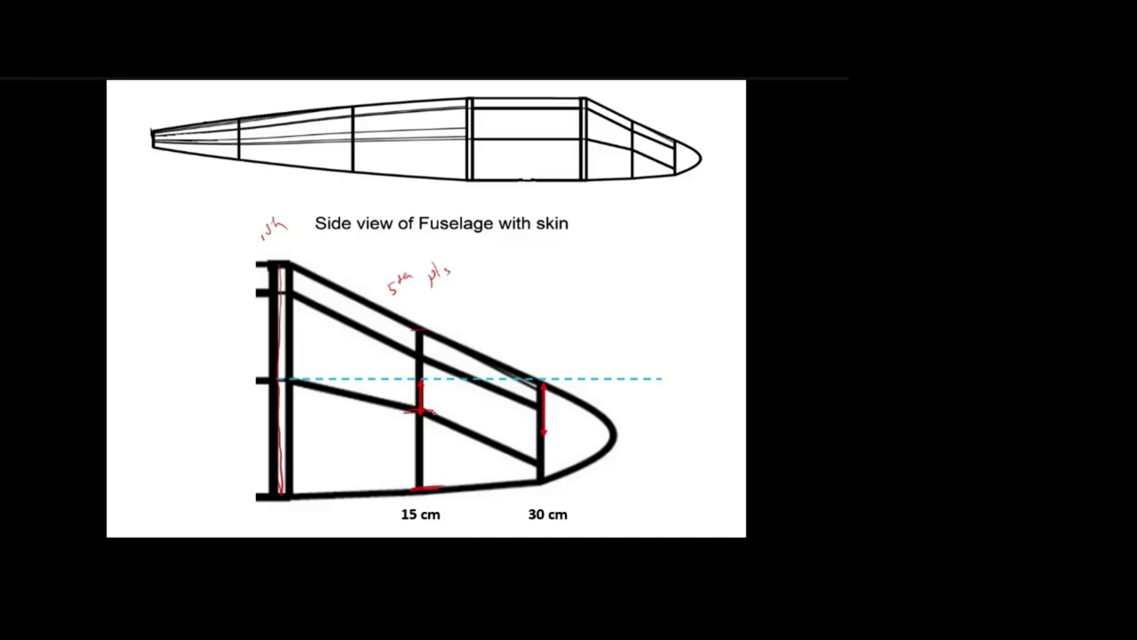
pyautogui.moveTo(449, 503); pyautogui.dragTo(379, 514)
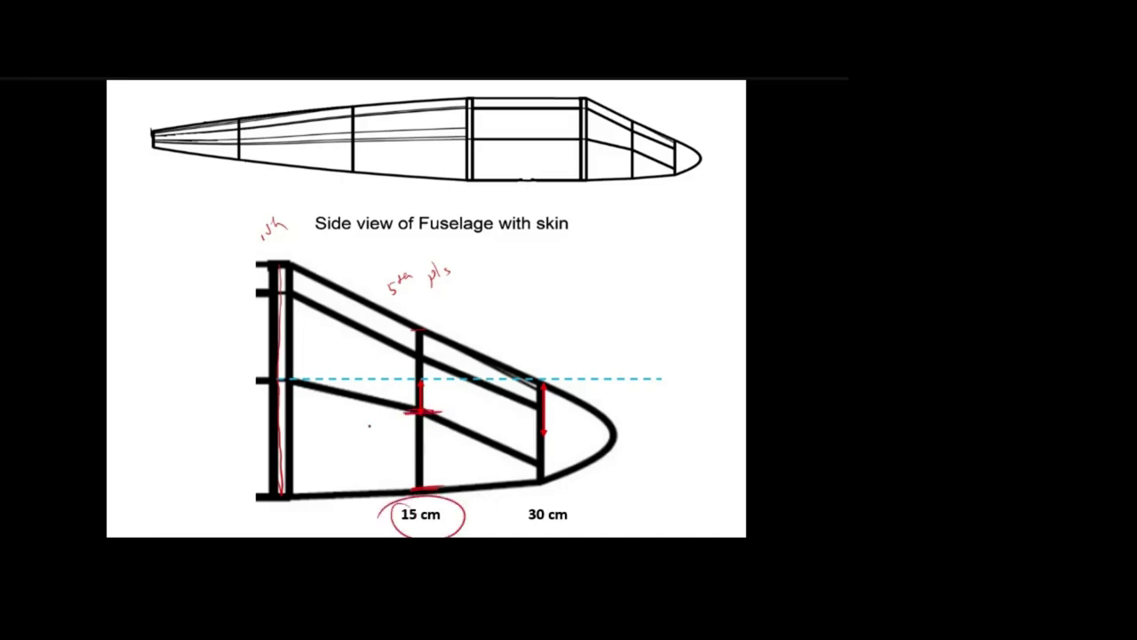
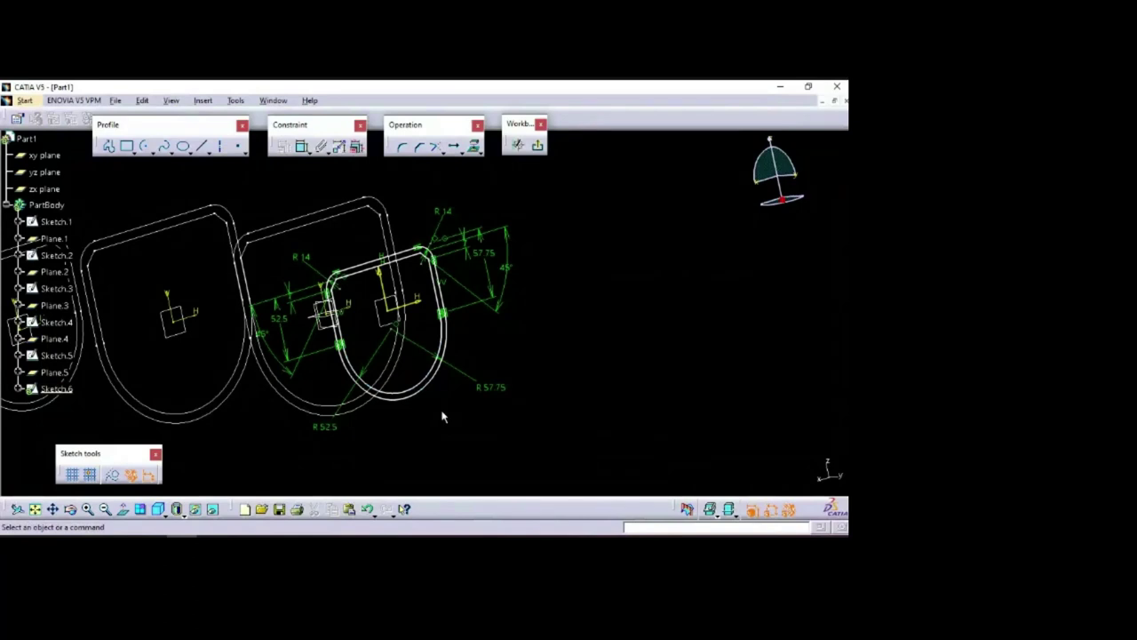
# Check the CATIA version and build information, closing it when done
pyautogui.click(310, 100)
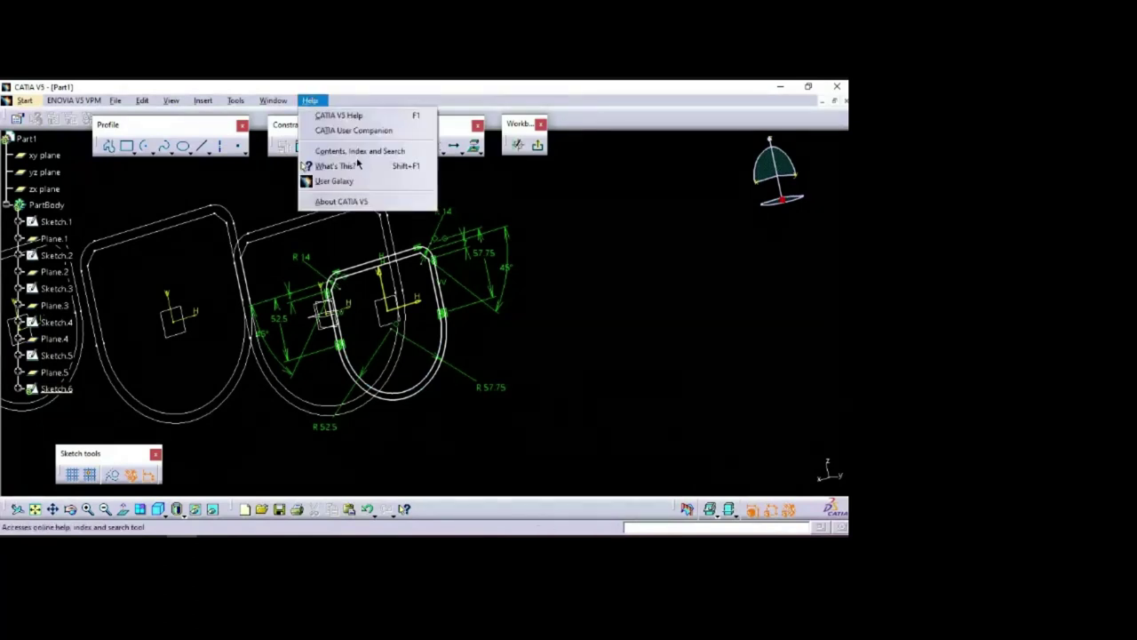
pyautogui.click(347, 202)
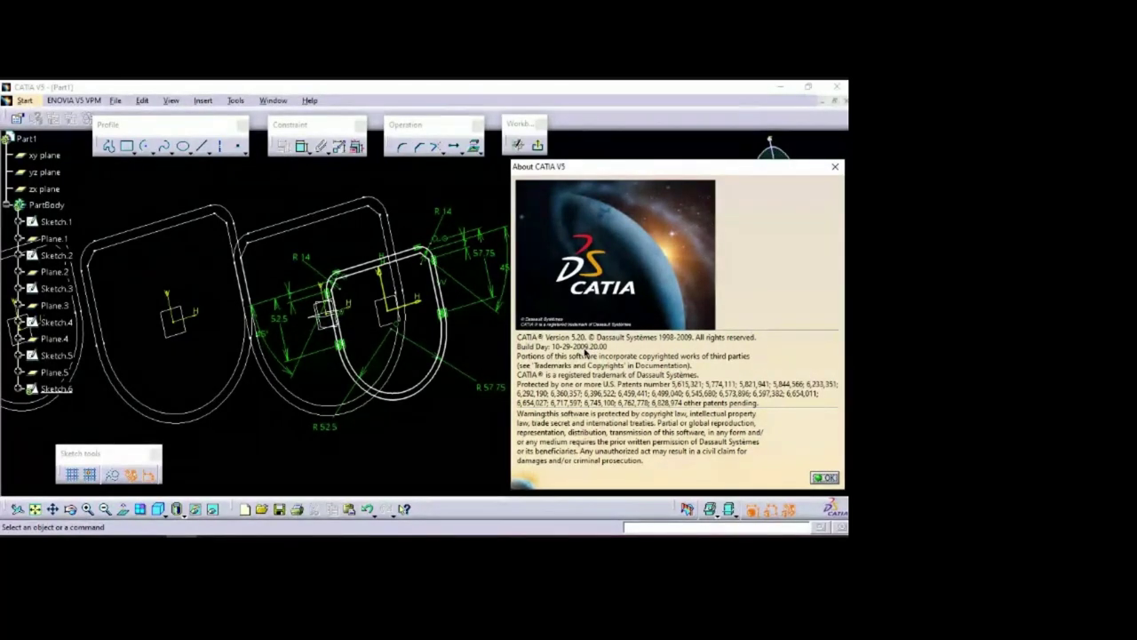
pyautogui.click(825, 478)
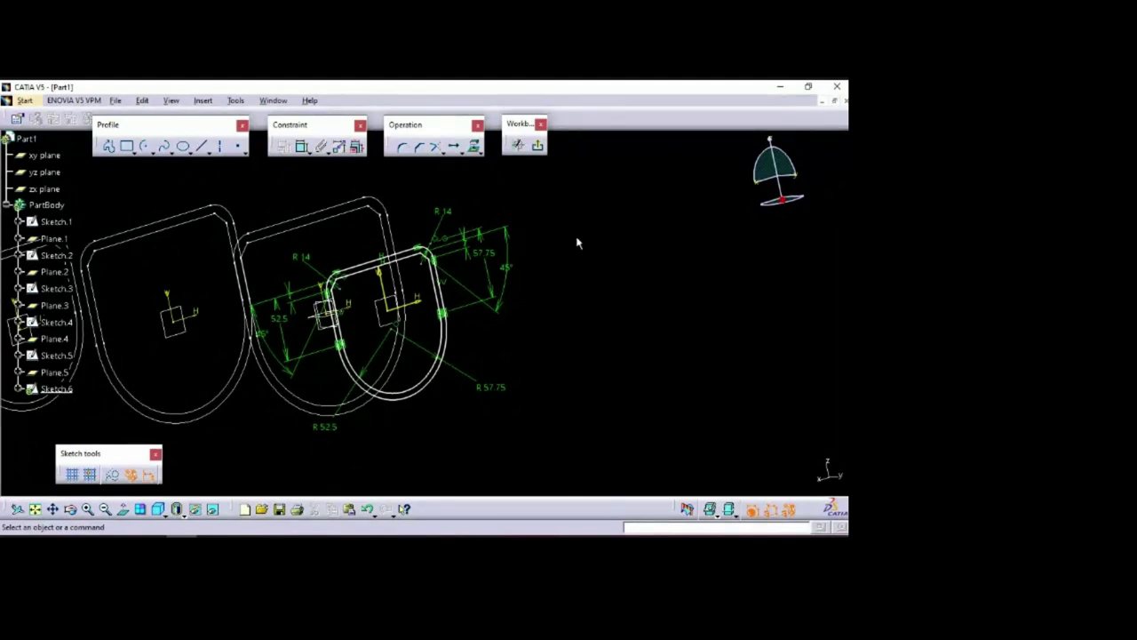
pyautogui.click(381, 306)
pyautogui.moveTo(566, 229); pyautogui.dragTo(432, 254, button='middle')
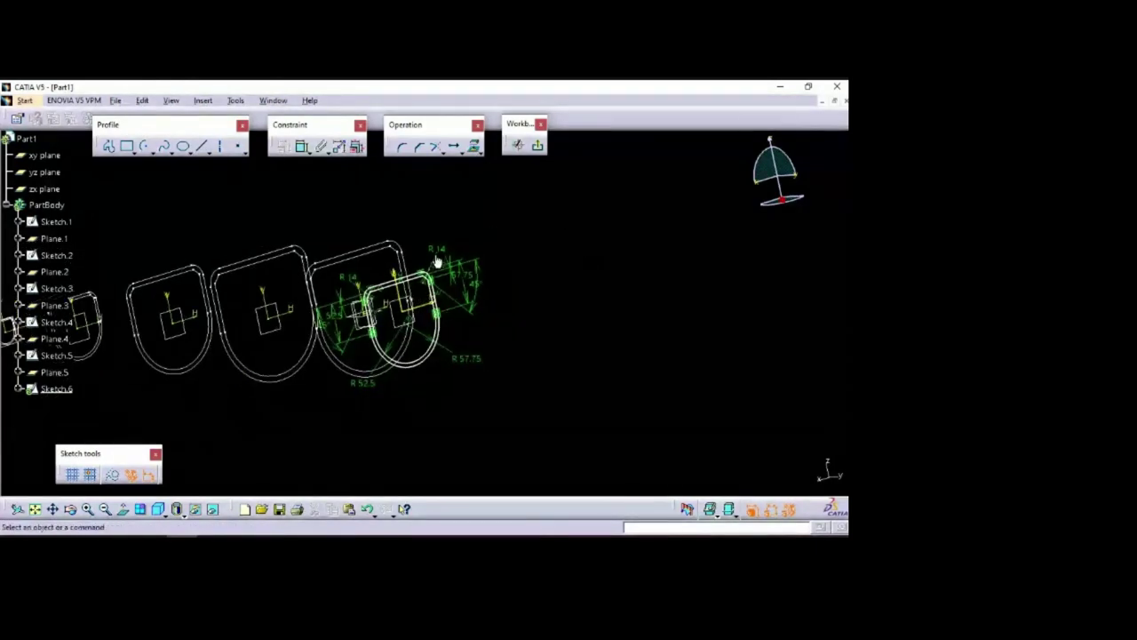
pyautogui.click(456, 149)
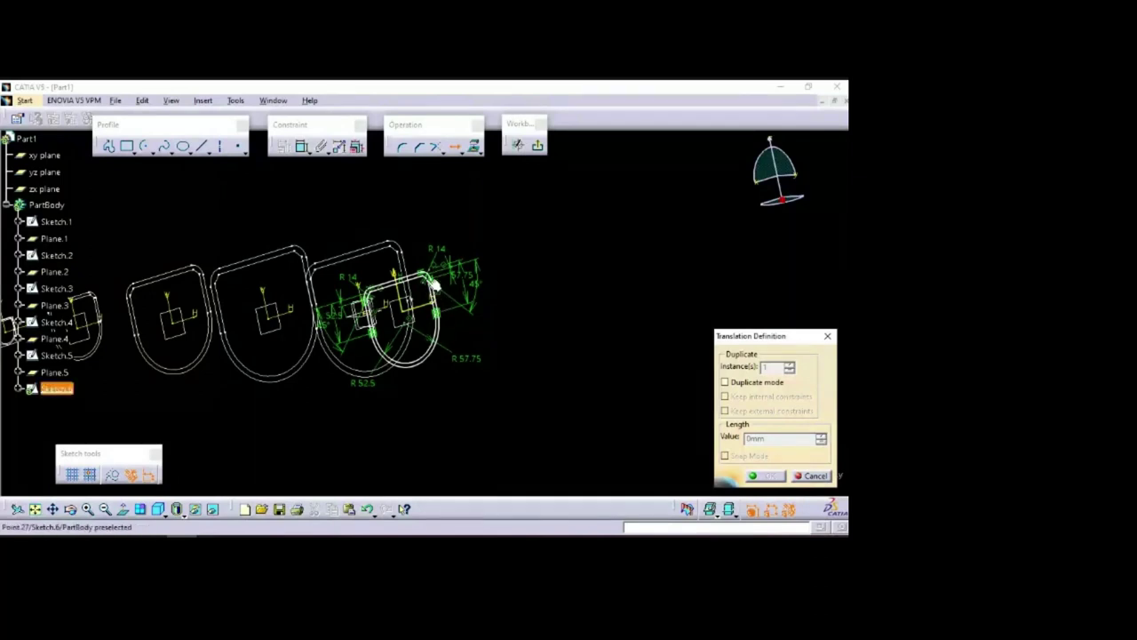
pyautogui.keyDown('ctrl'); pyautogui.moveTo(524, 370); pyautogui.dragTo(416, 203, button='middle'); pyautogui.keyUp('ctrl')
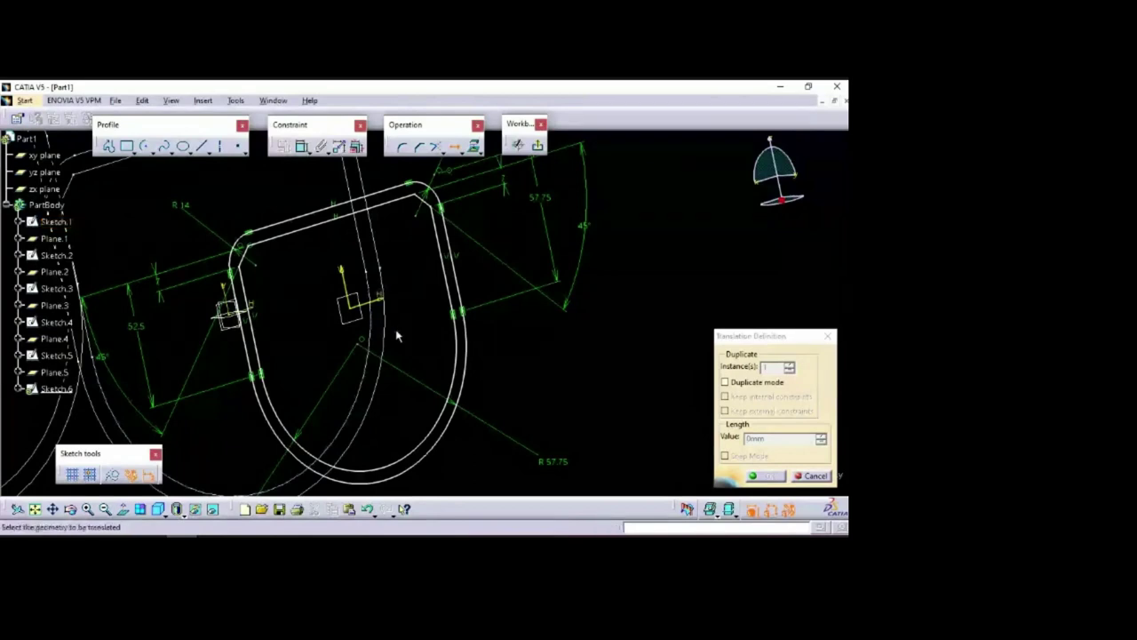
pyautogui.press('Escape')
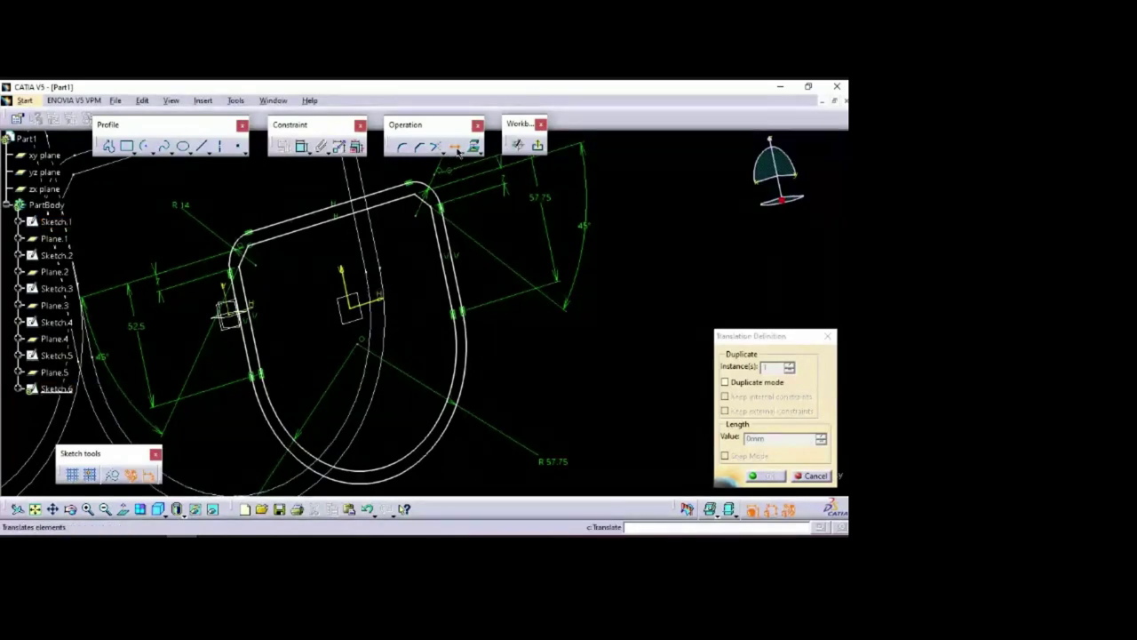
pyautogui.moveTo(736, 358)
pyautogui.mouseDown(button='middle')
pyautogui.moveTo(685, 257)
pyautogui.moveTo(673, 332)
pyautogui.moveTo(598, 288)
pyautogui.mouseUp(button='middle')
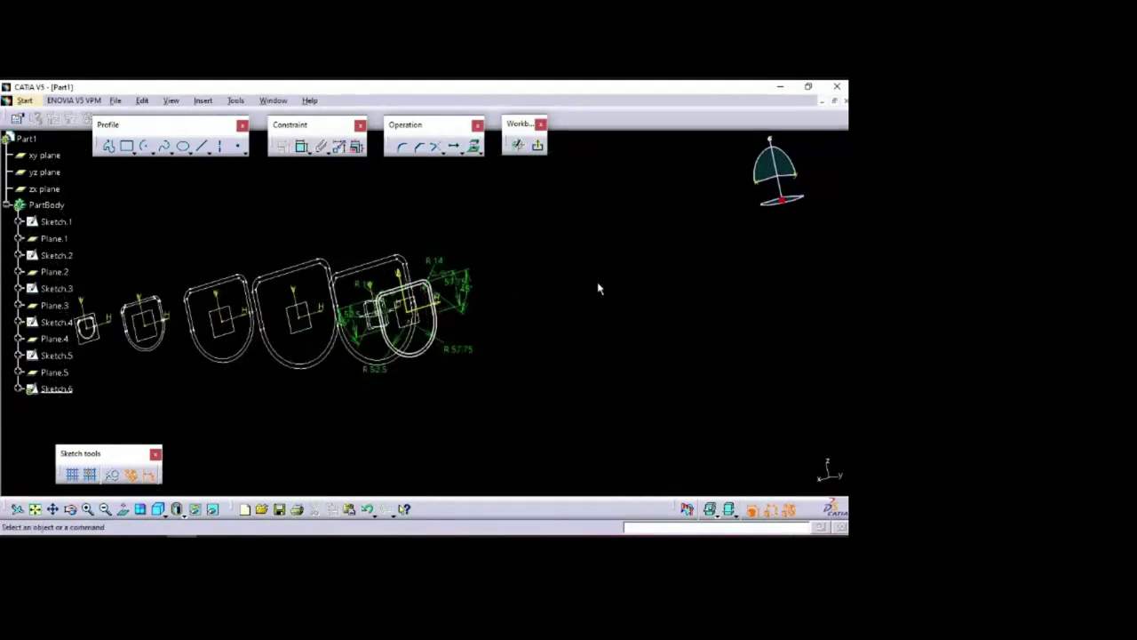
# Exit the scaled frame's sketch
pyautogui.click(539, 148)
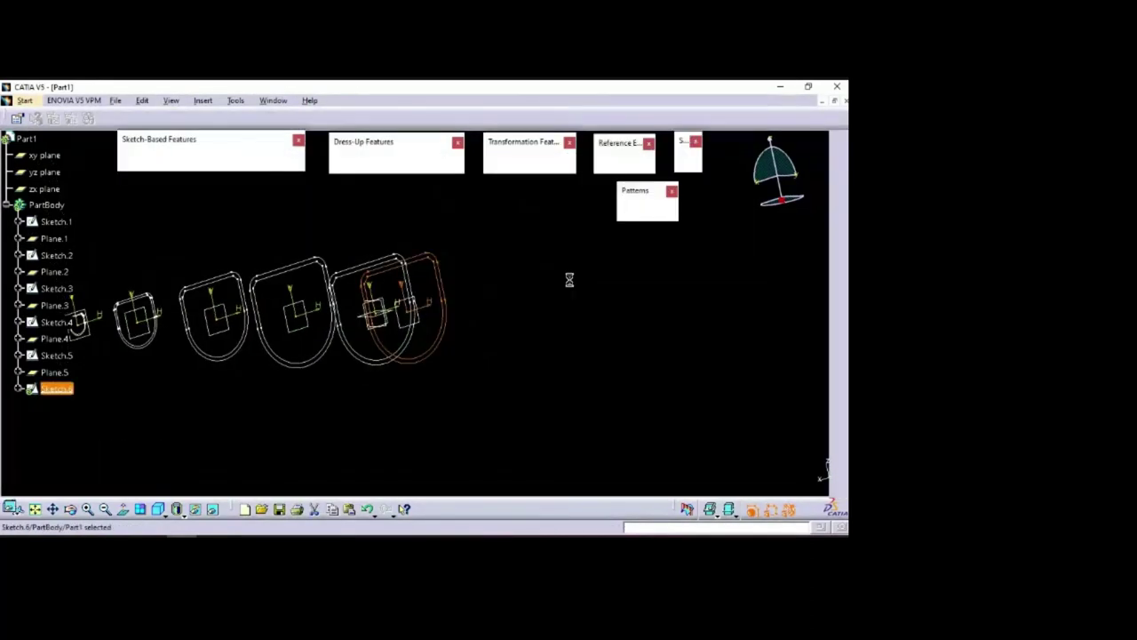
pyautogui.moveTo(570, 279); pyautogui.dragTo(478, 322, button='middle')
# Switch to PowerPoint and check the nose side view, the circular Frame 1 diameters and the spacing to the blue frame
pyautogui.click(351, 483)
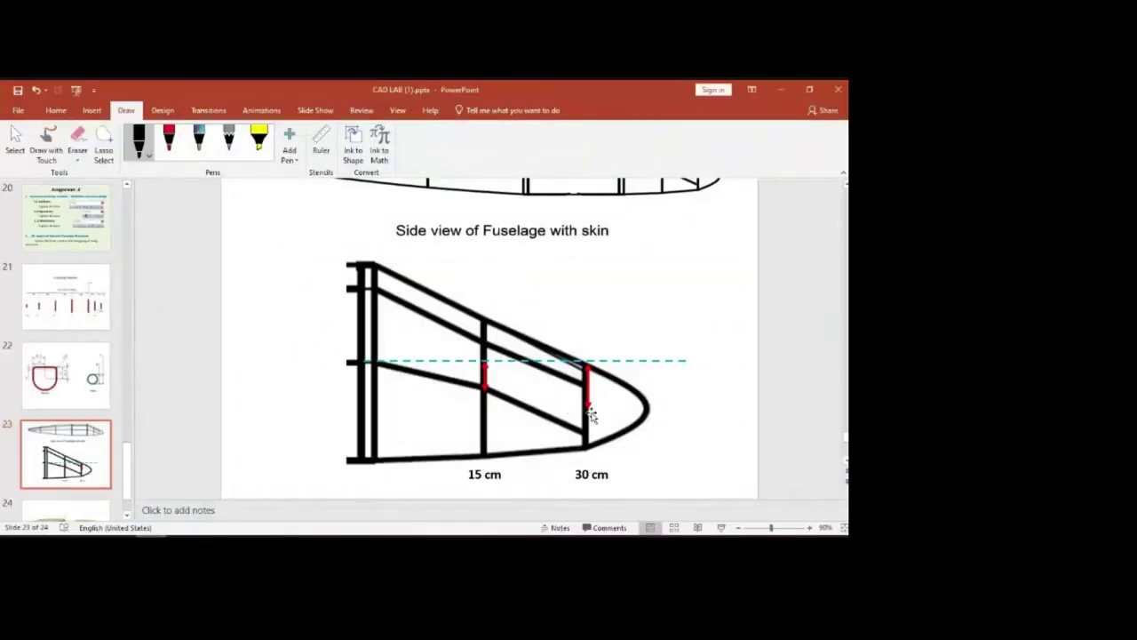
pyautogui.scroll(1, 591, 415)
pyautogui.scroll(1, 590, 415)
pyautogui.scroll(-1, 590, 432)
pyautogui.scroll(-1, 593, 428)
pyautogui.click(96, 382)
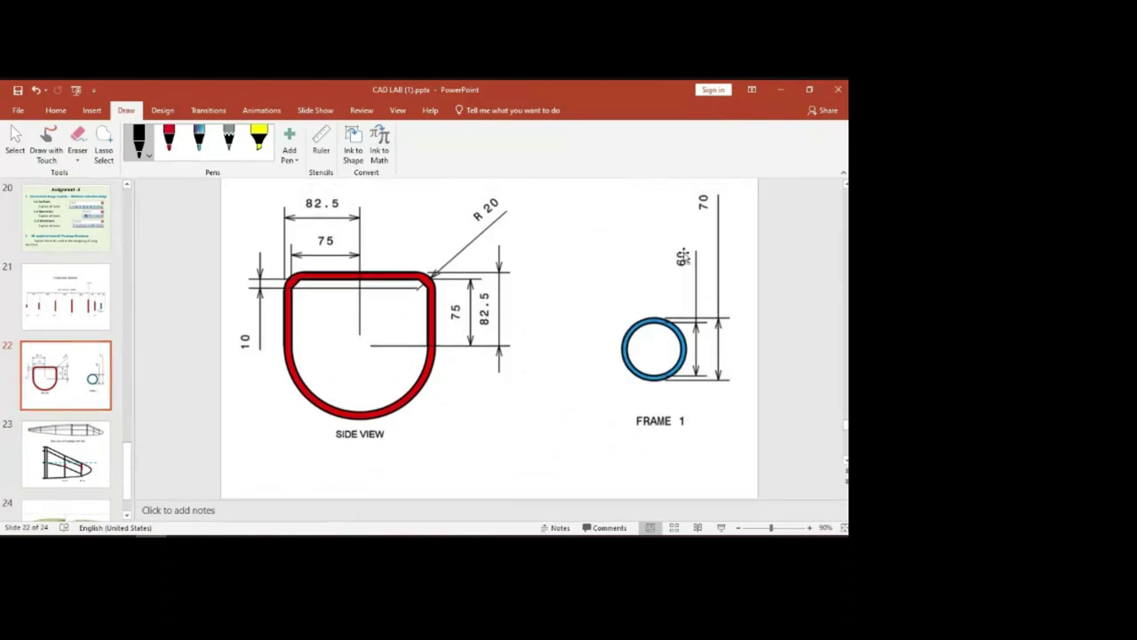
pyautogui.click(681, 258)
pyautogui.hotkey('ctrl', 'z')
pyautogui.click(110, 327)
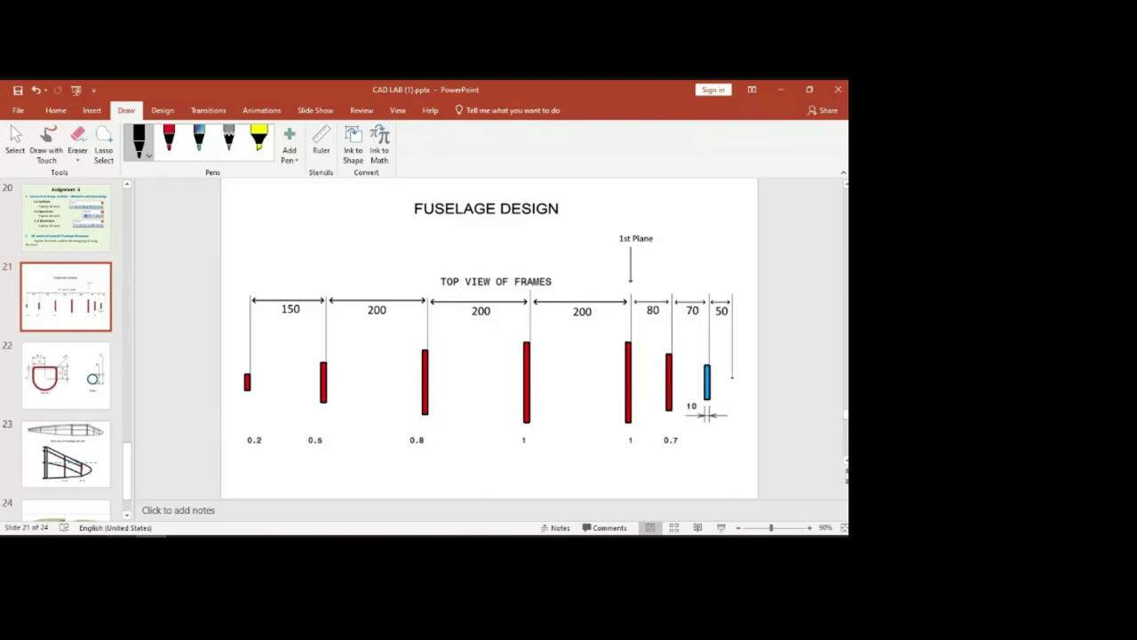
# Switch back to CATIA and create a reference plane offset 70 mm from Plane.5
pyautogui.hotkey('alt', 'Tab')
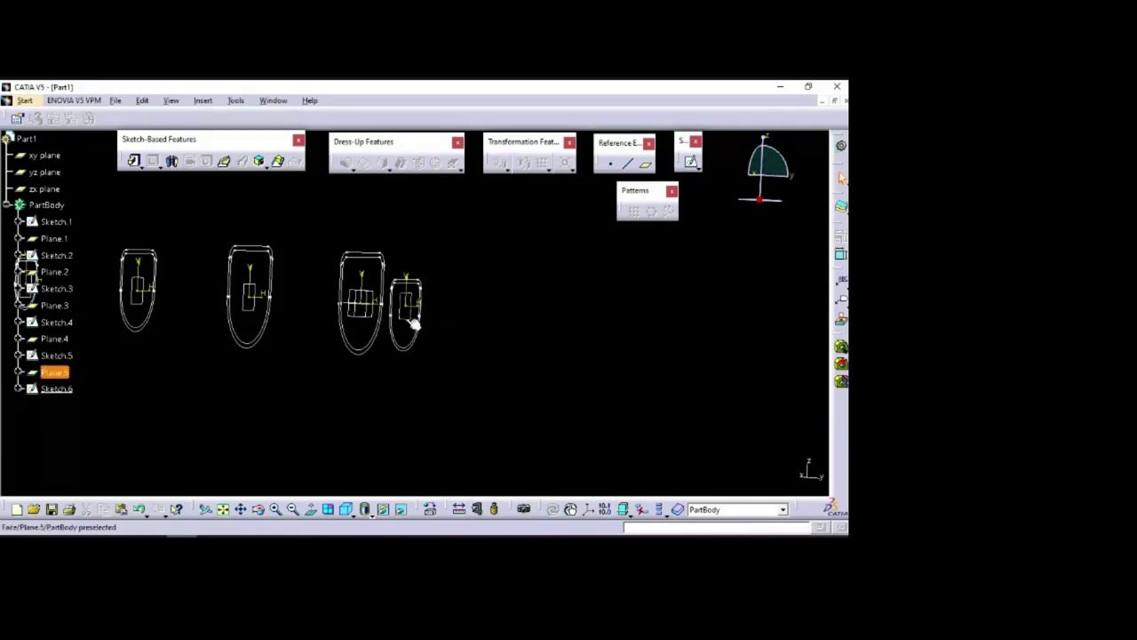
pyautogui.click(645, 164)
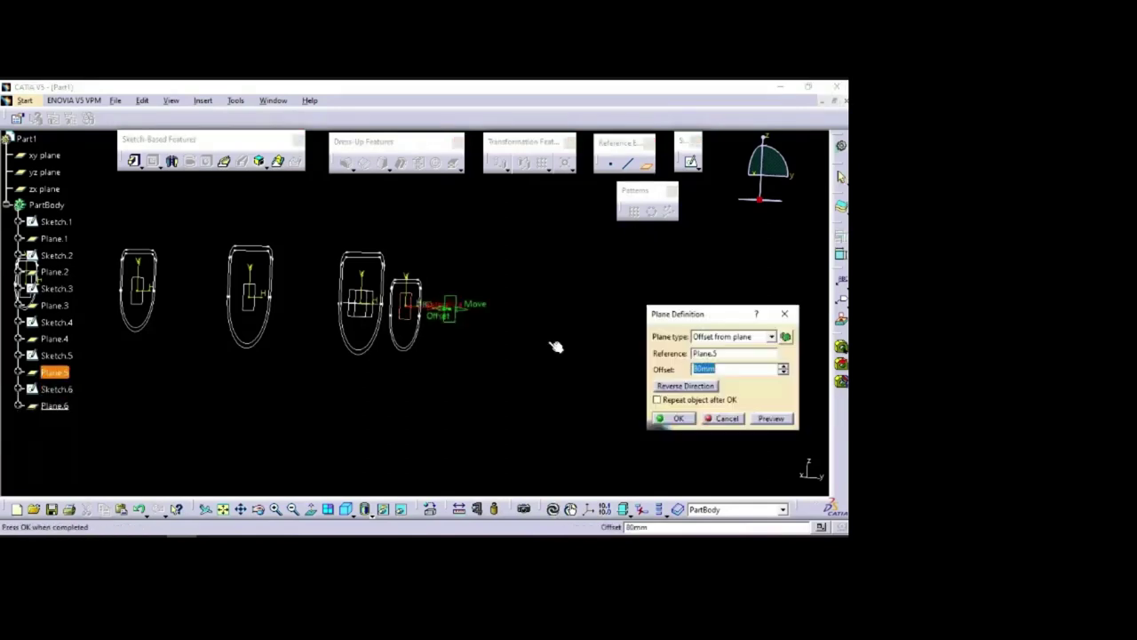
pyautogui.press('Return')
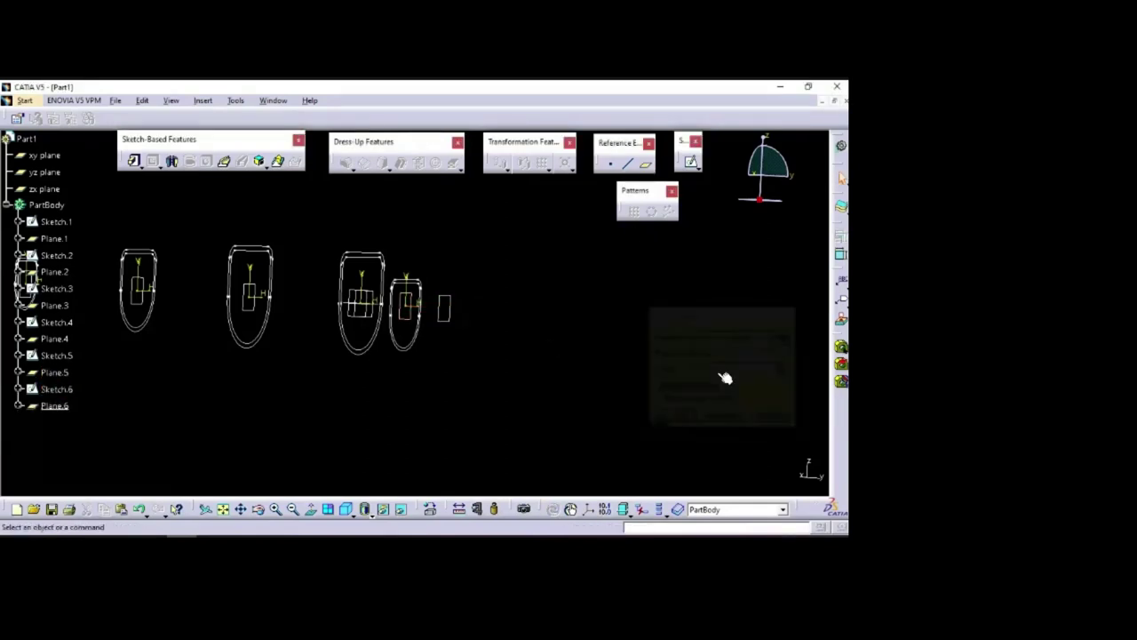
# Start a sketch on Plane.6 and draw a circle about 37 mm in diameter, centred on the vertical axis below the origin
pyautogui.click(445, 311)
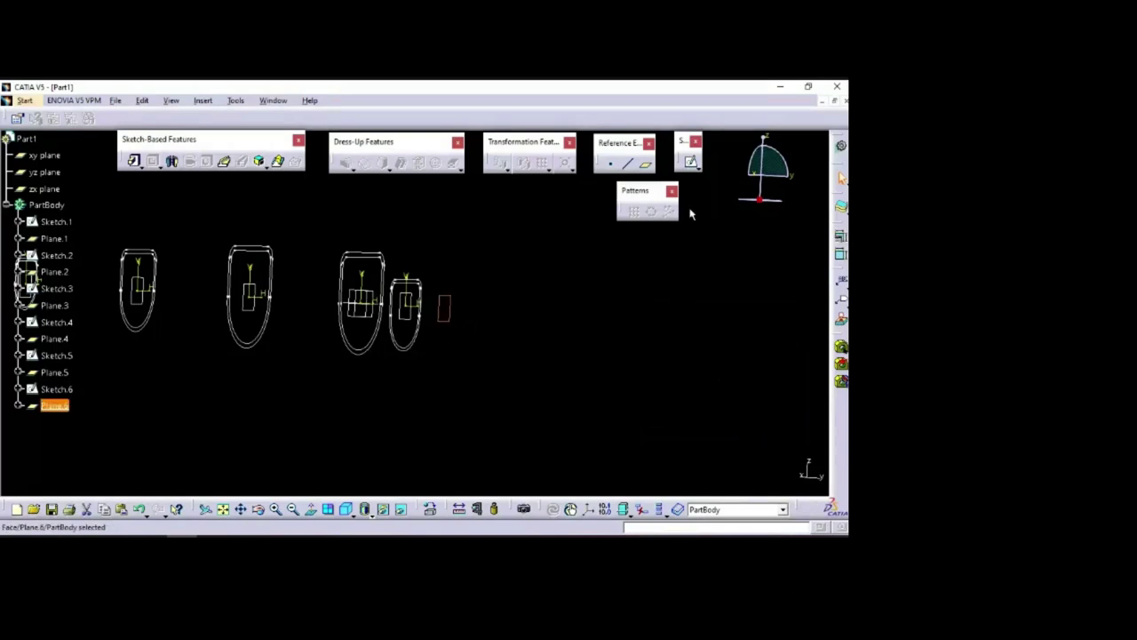
pyautogui.click(691, 162)
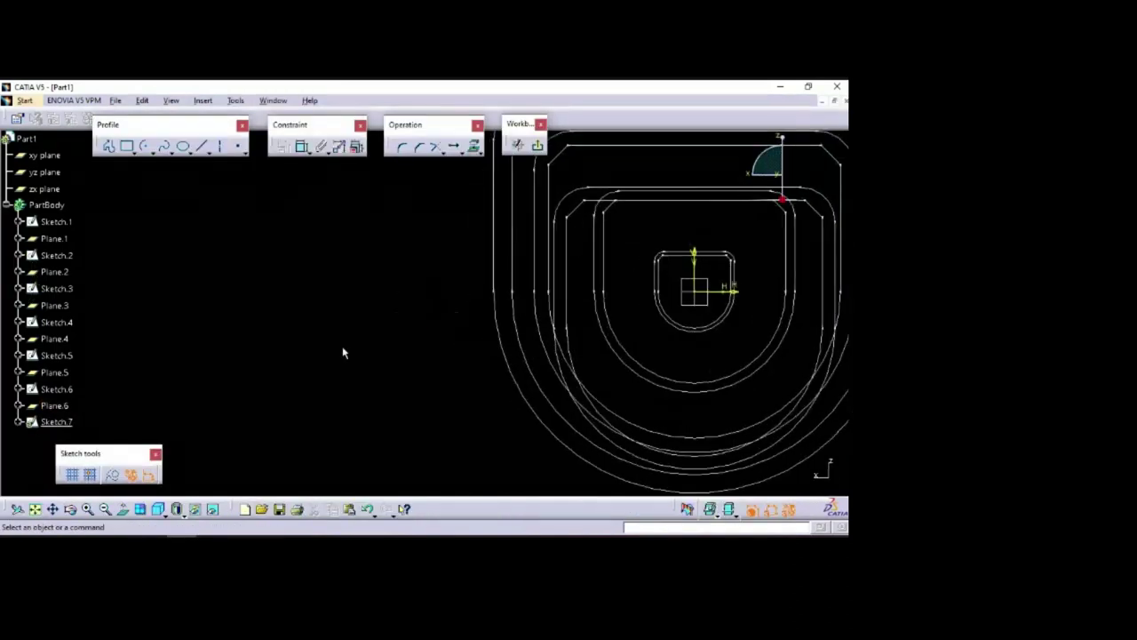
pyautogui.click(145, 146)
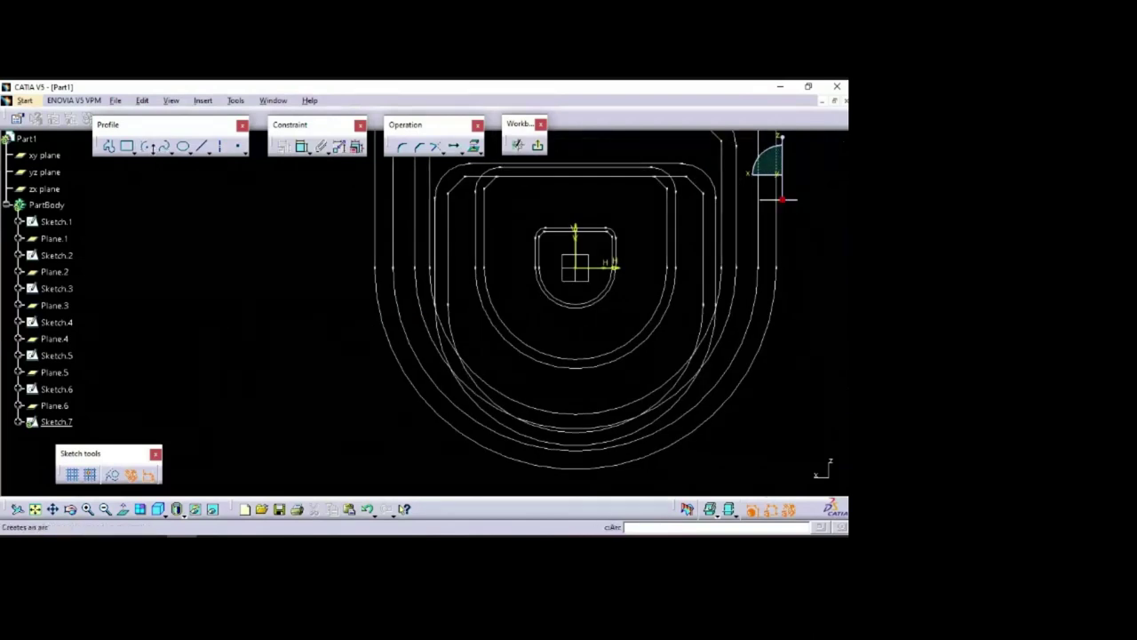
pyautogui.click(151, 151)
pyautogui.click(170, 161)
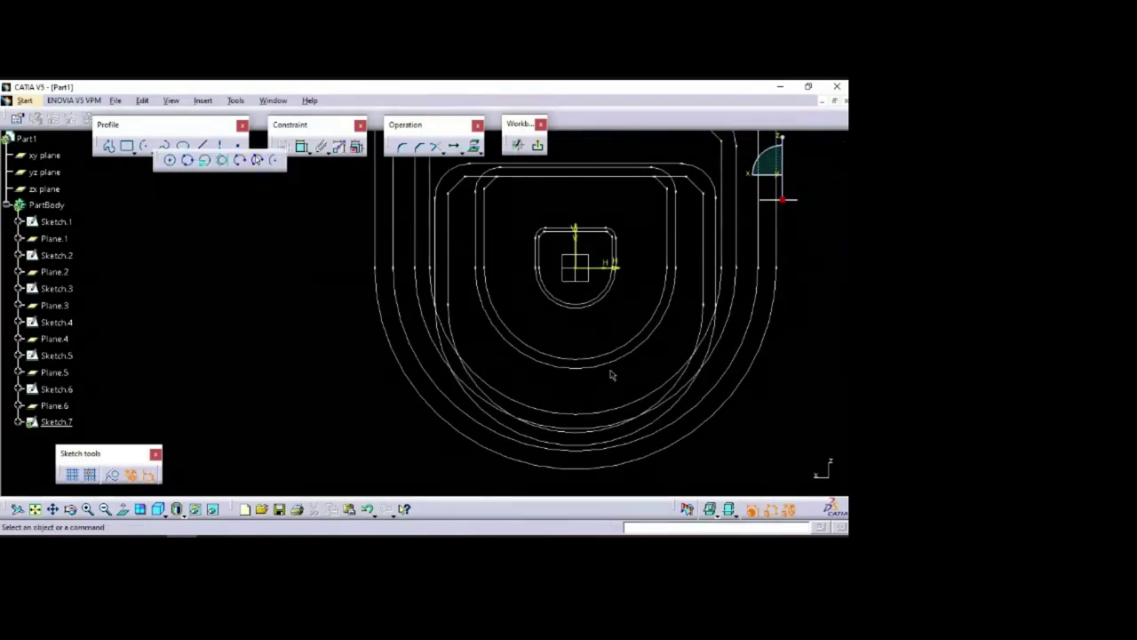
pyautogui.click(576, 341)
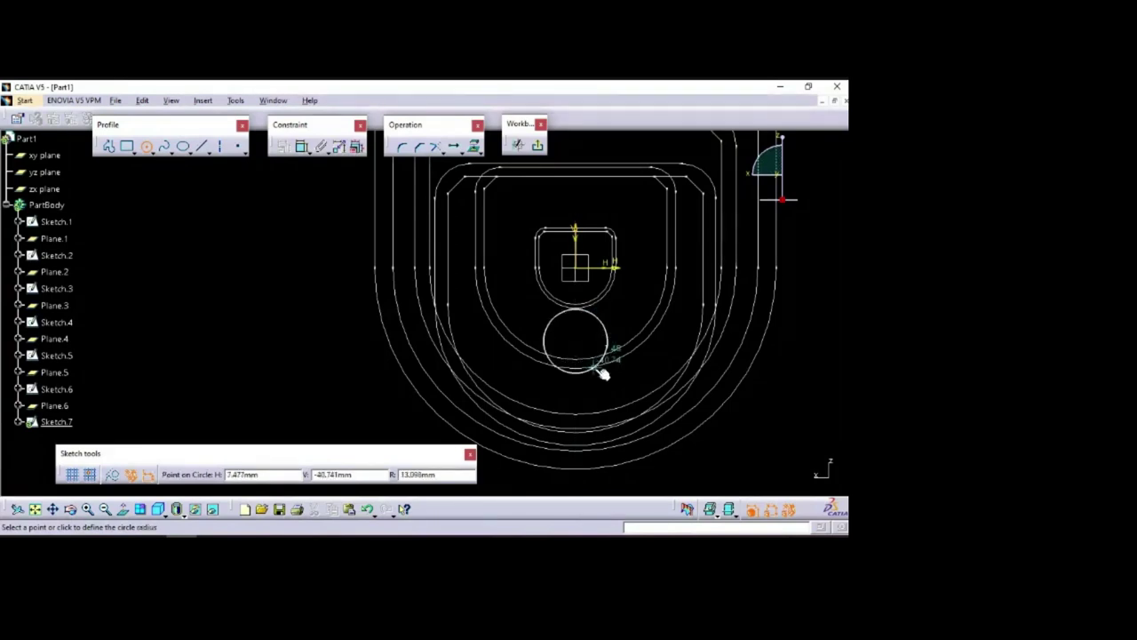
pyautogui.click(602, 378)
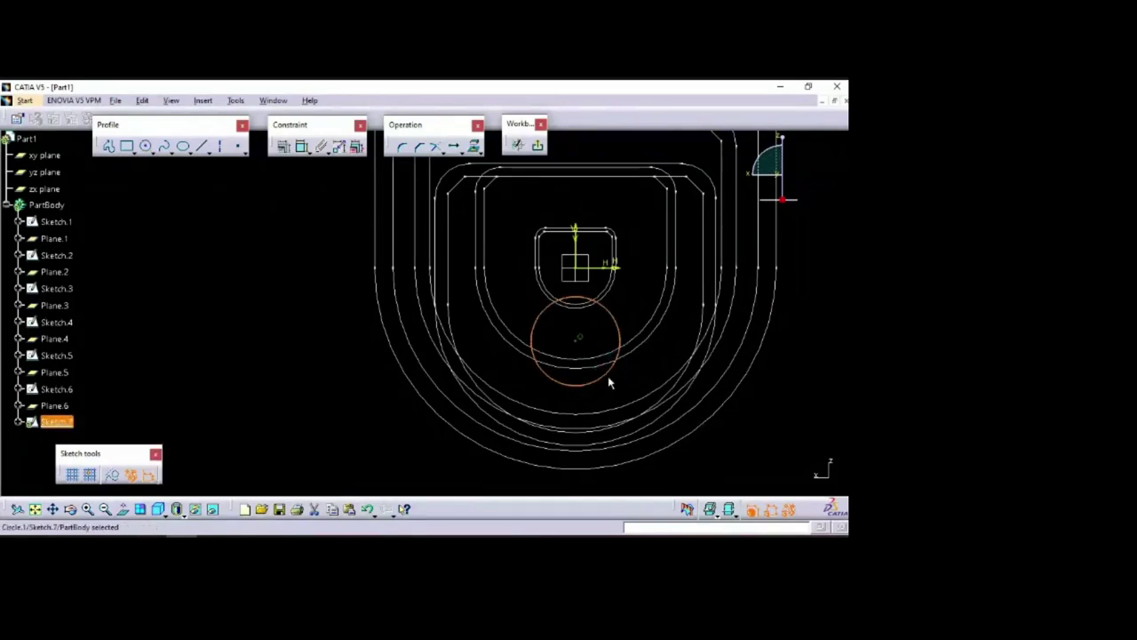
# Dimension the circle's diameter and set it to 70 mm
pyautogui.click(304, 277)
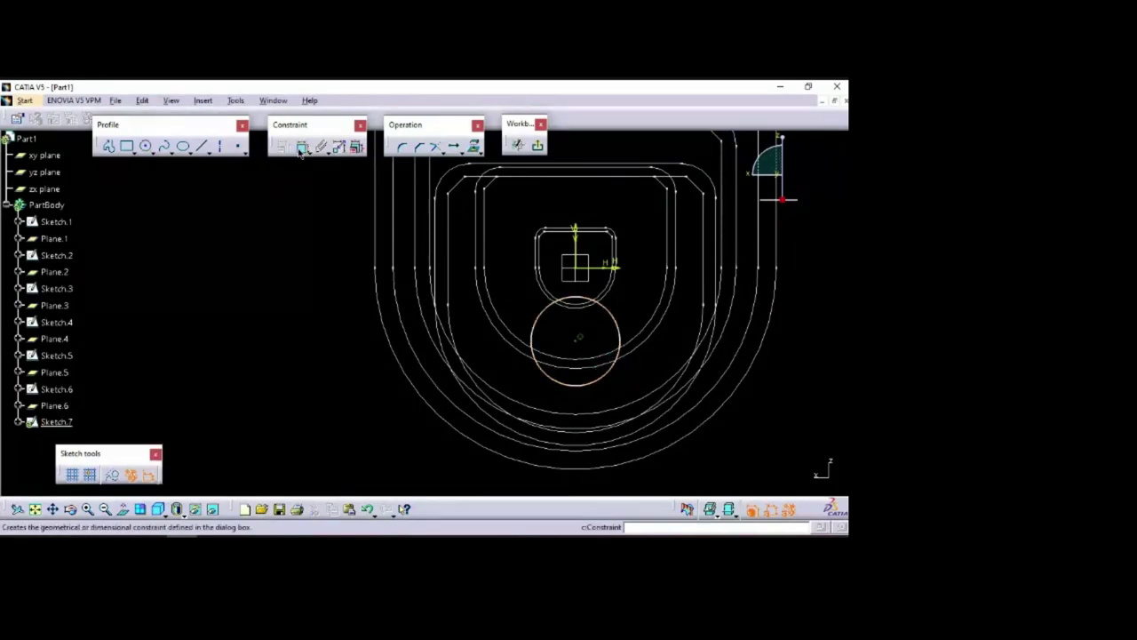
pyautogui.click(539, 335)
pyautogui.click(359, 439)
pyautogui.doubleClick(366, 438)
pyautogui.write('70')
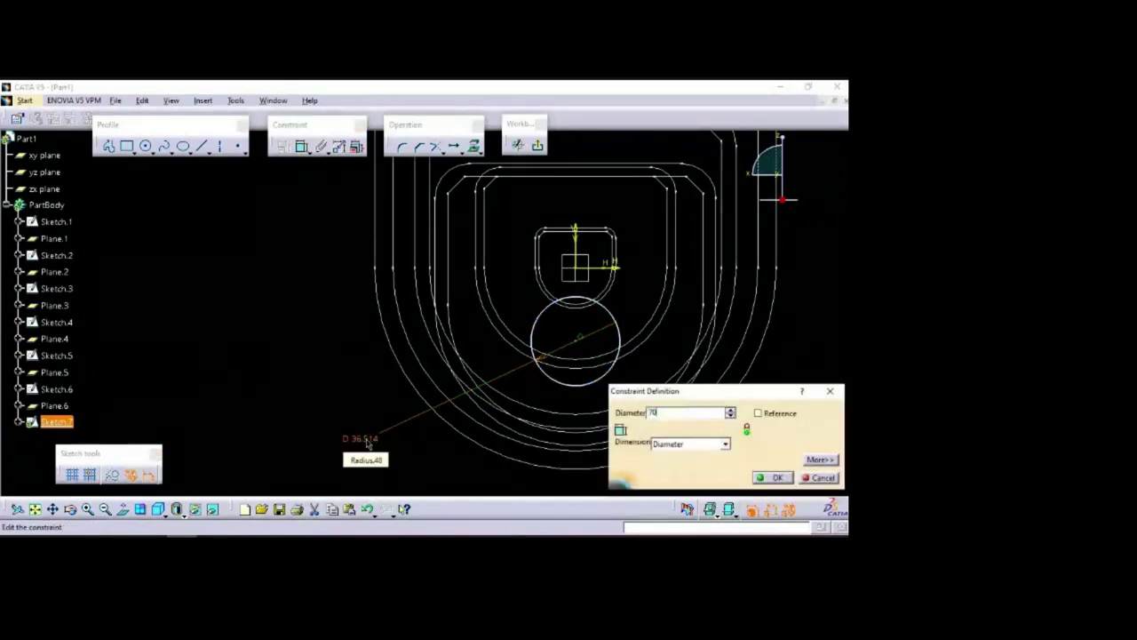
pyautogui.press('Return')
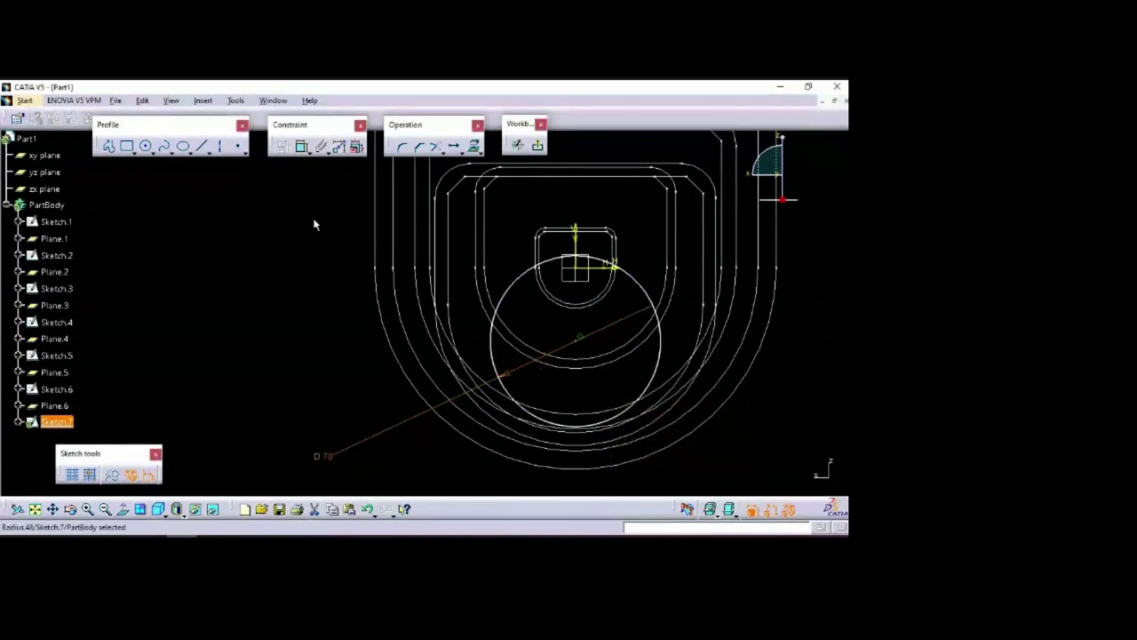
# Sketch a concentric circle about 20 mm in diameter inside the 70 mm circle and dimension its diameter
pyautogui.click(146, 146)
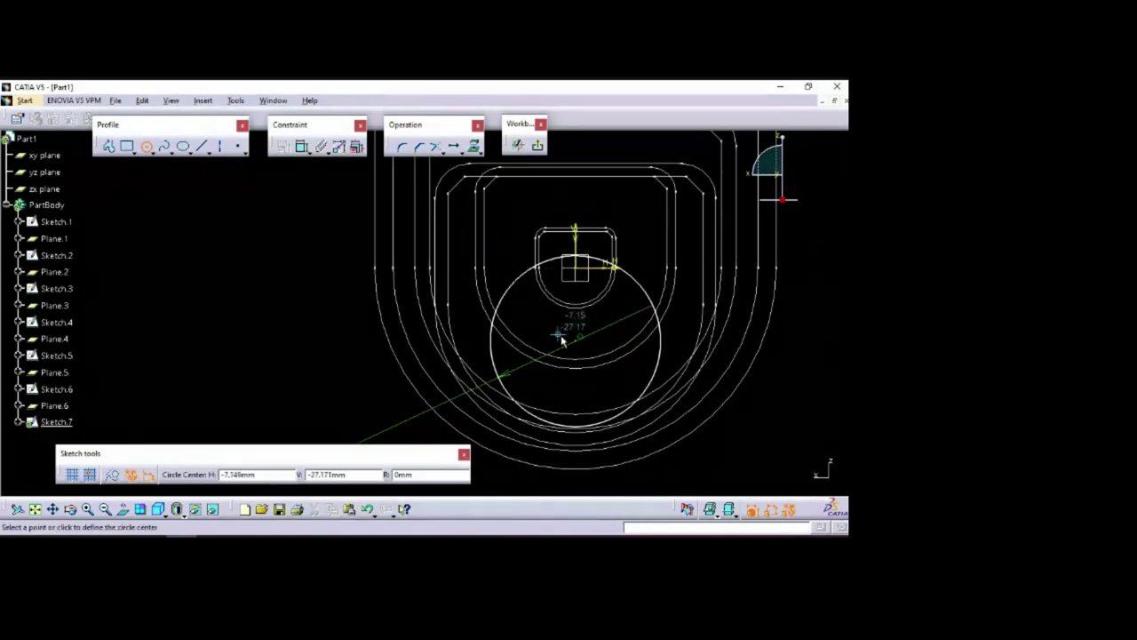
pyautogui.click(576, 338)
pyautogui.click(558, 320)
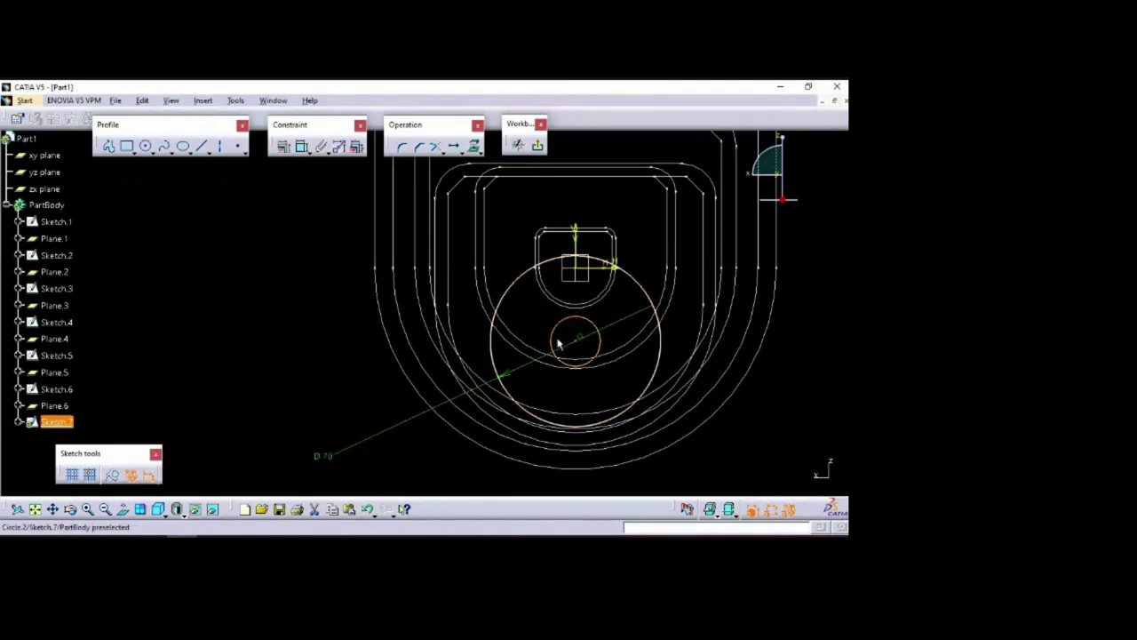
pyautogui.click(301, 146)
pyautogui.click(552, 339)
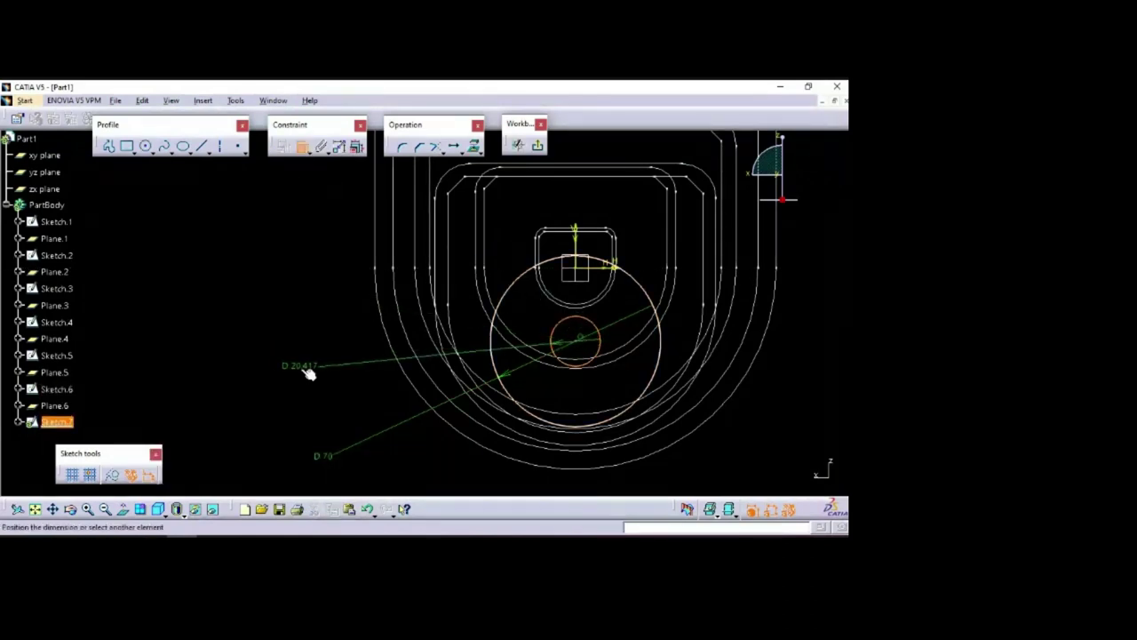
# Set the inner circle's diameter to 60 mm
pyautogui.doubleClick(302, 369)
pyautogui.write('60')
pyautogui.press('Return')
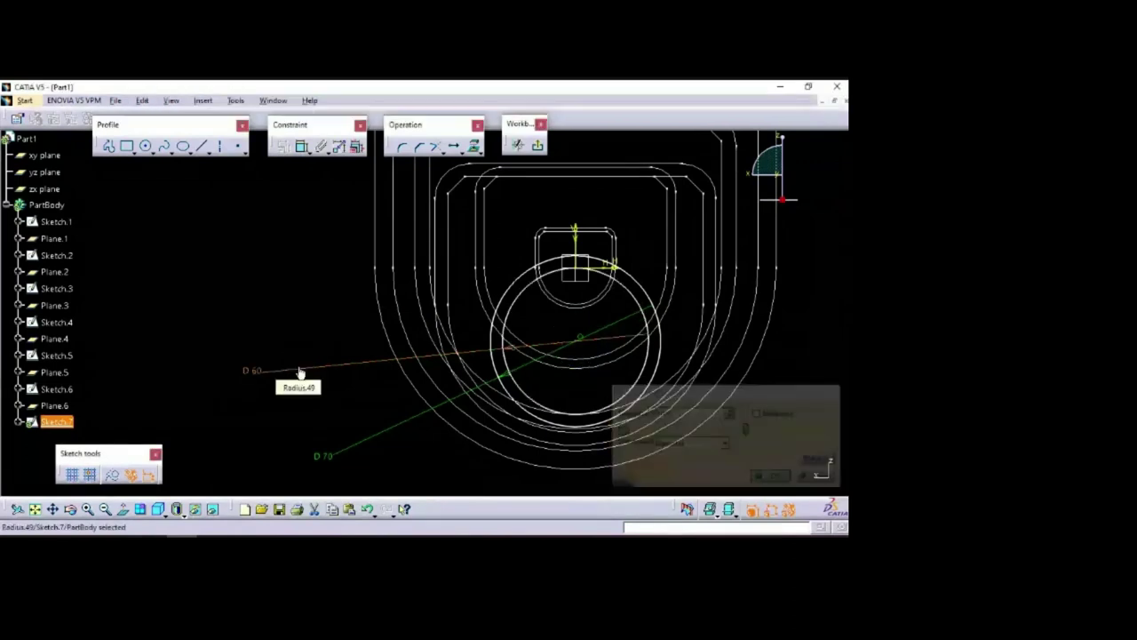
# Dimension the vertical distance from the horizontal axis to the circles' centre as 30 mm and exit the sketch
pyautogui.click(301, 146)
pyautogui.click(658, 306)
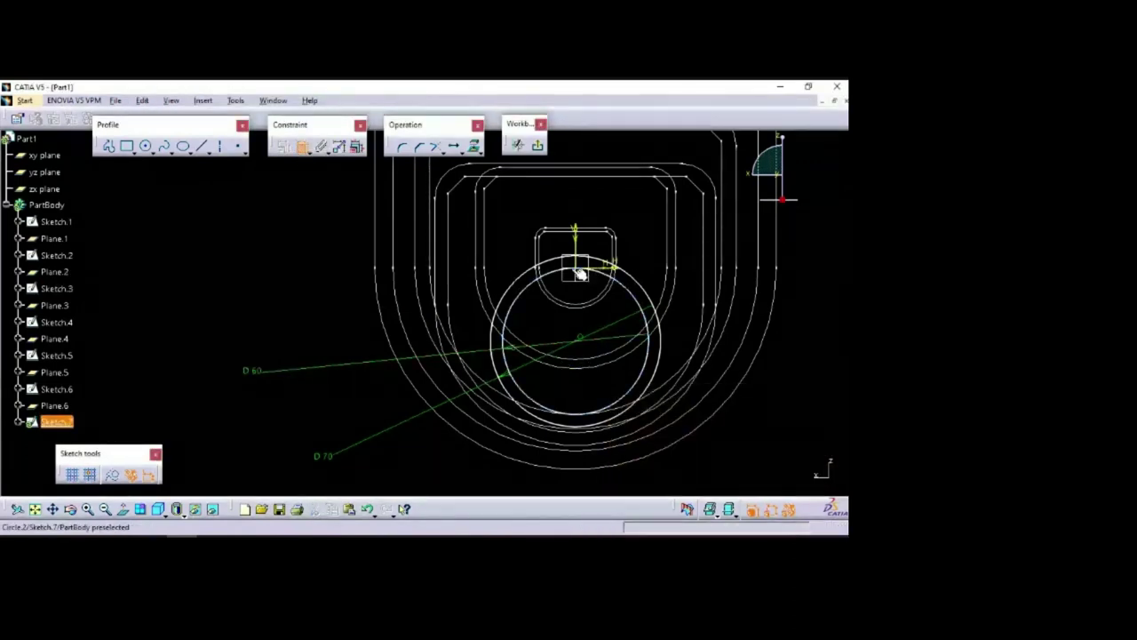
pyautogui.click(584, 273)
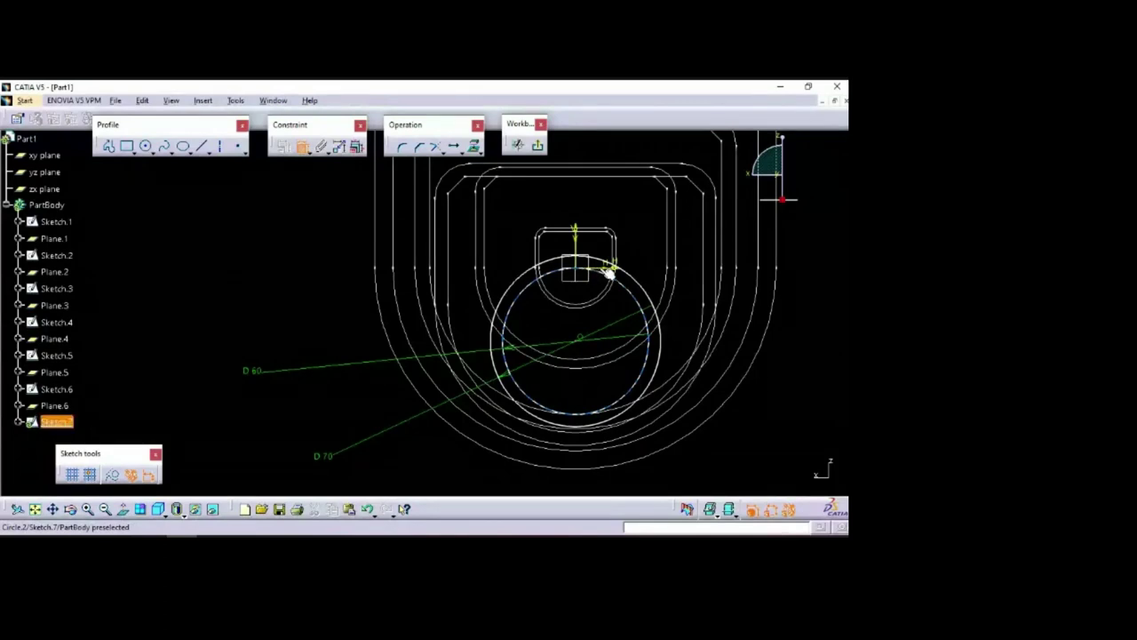
pyautogui.click(579, 343)
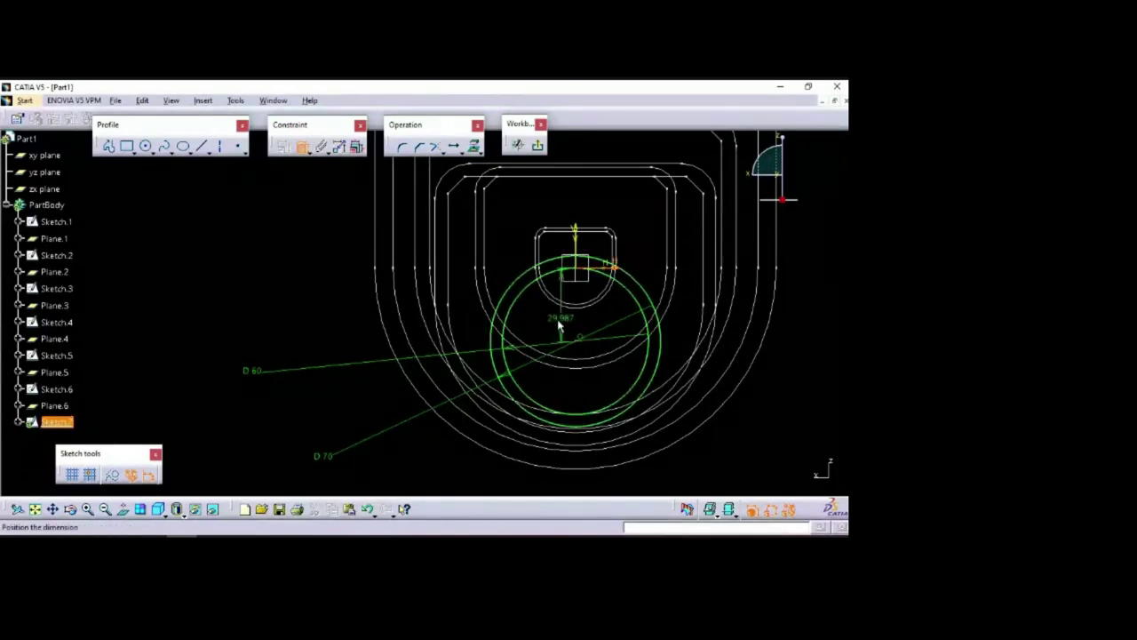
pyautogui.click(551, 318)
pyautogui.doubleClick(544, 320)
pyautogui.write('30')
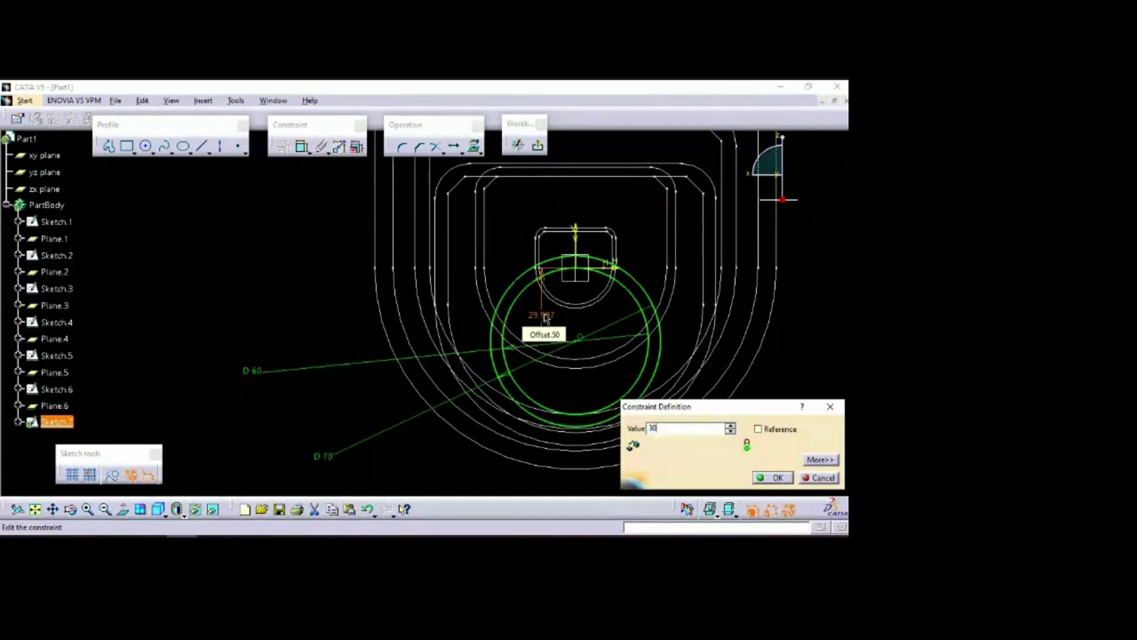
pyautogui.press('Return')
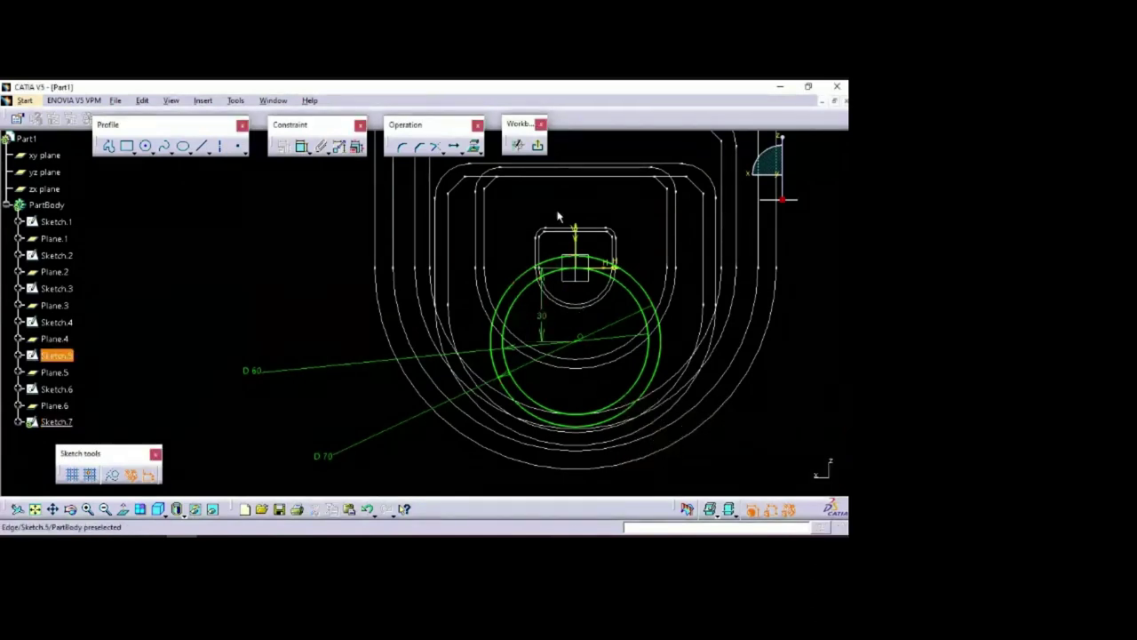
pyautogui.click(538, 148)
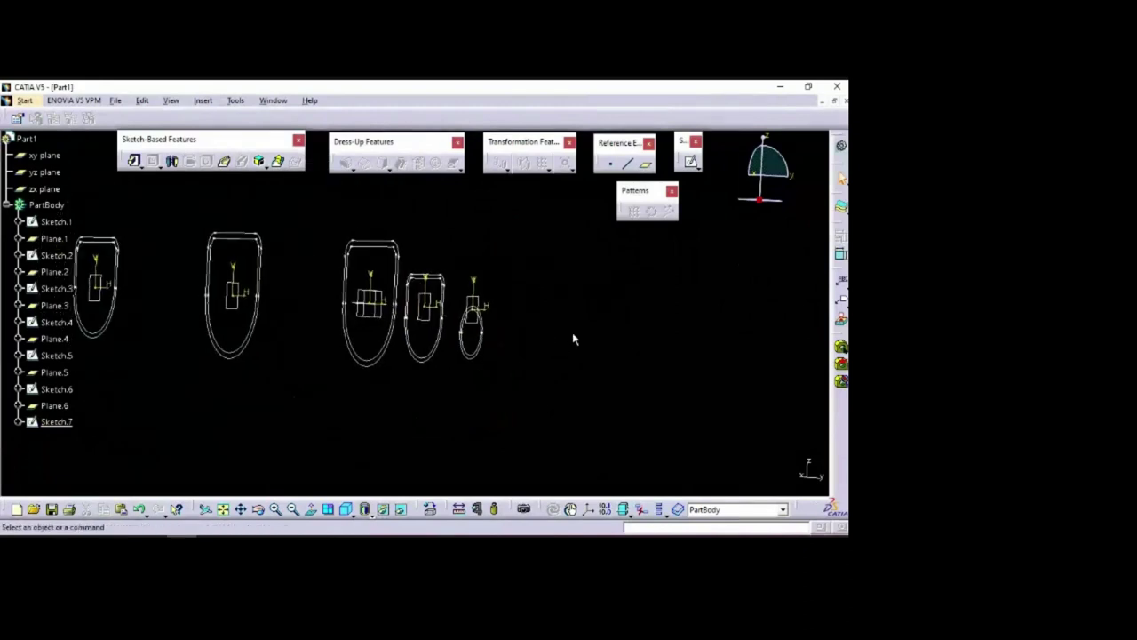
# Switch to PowerPoint, check the last plane's spacing on the fuselage slide in presentation view, and discard the ink annotations
pyautogui.hotkey('alt', 'Tab')
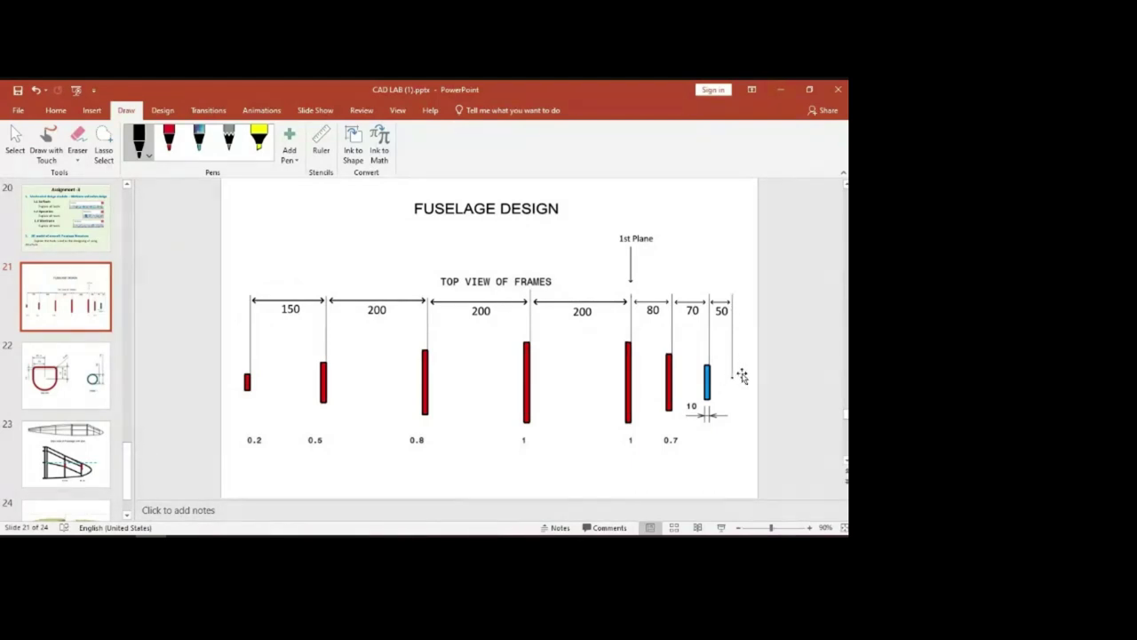
pyautogui.click(721, 528)
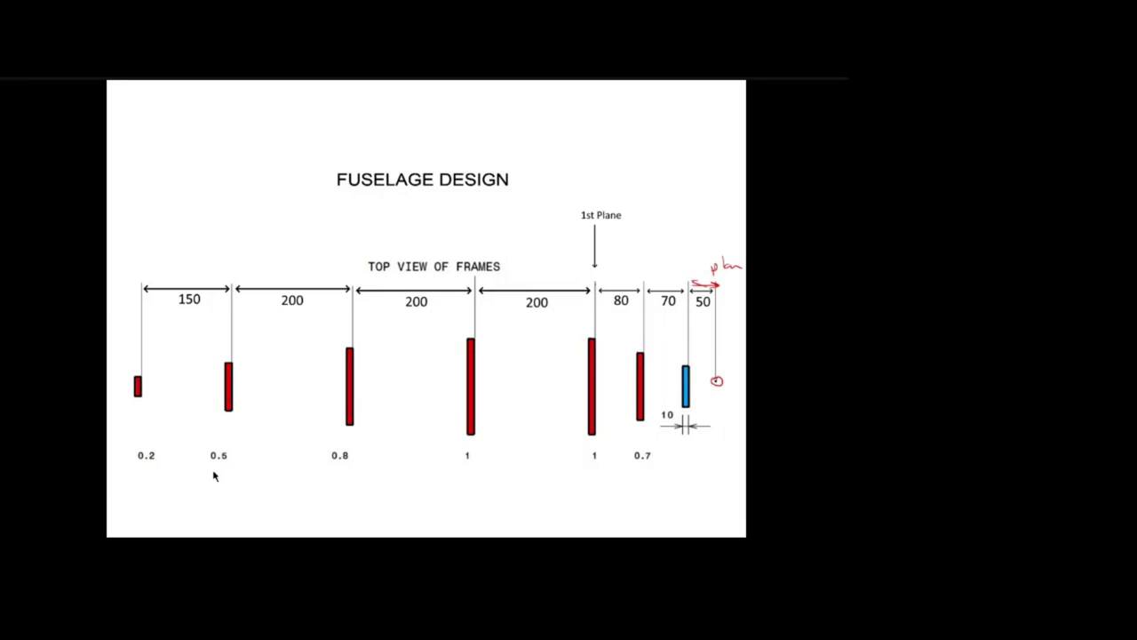
pyautogui.press('Escape')
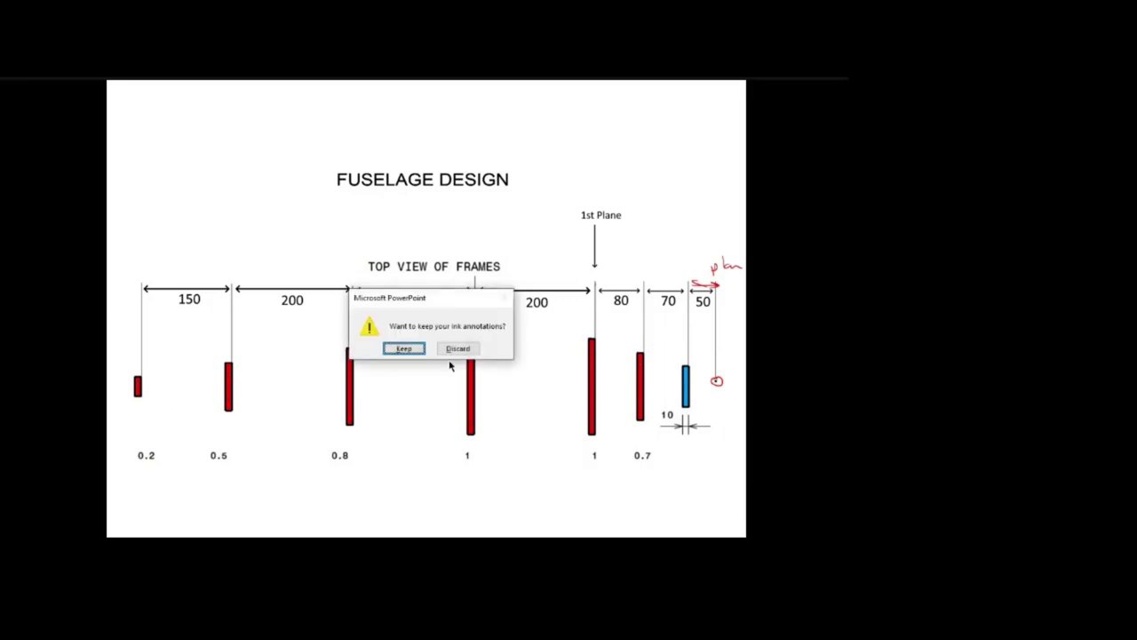
pyautogui.click(455, 349)
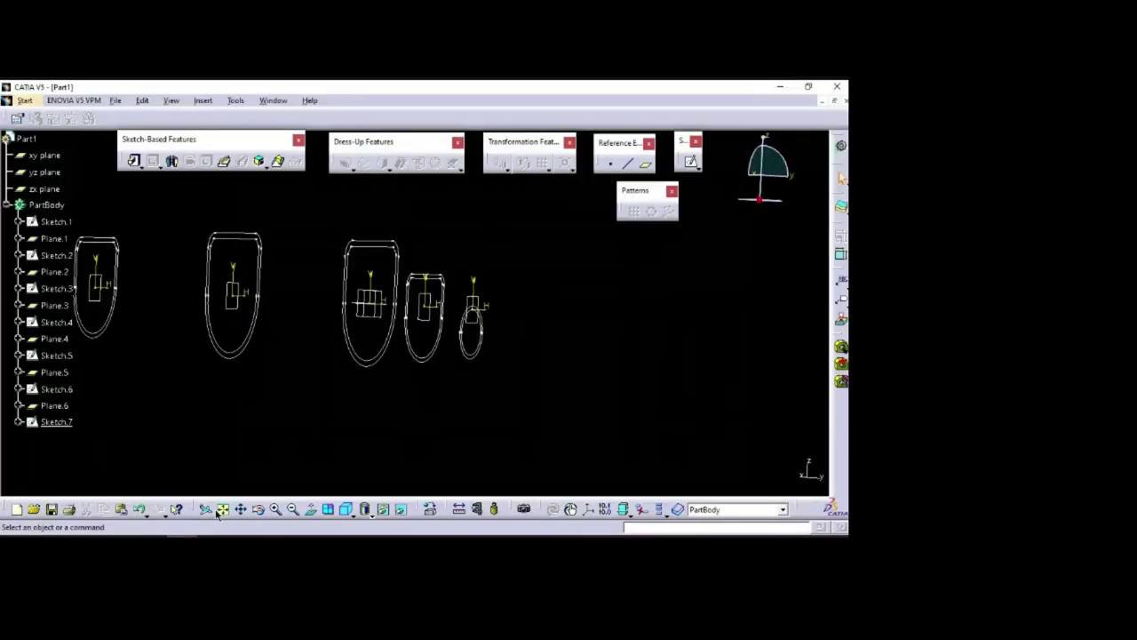
# Create a reference plane offset 50 mm from Plane.6, beyond the circular frame
pyautogui.click(483, 305)
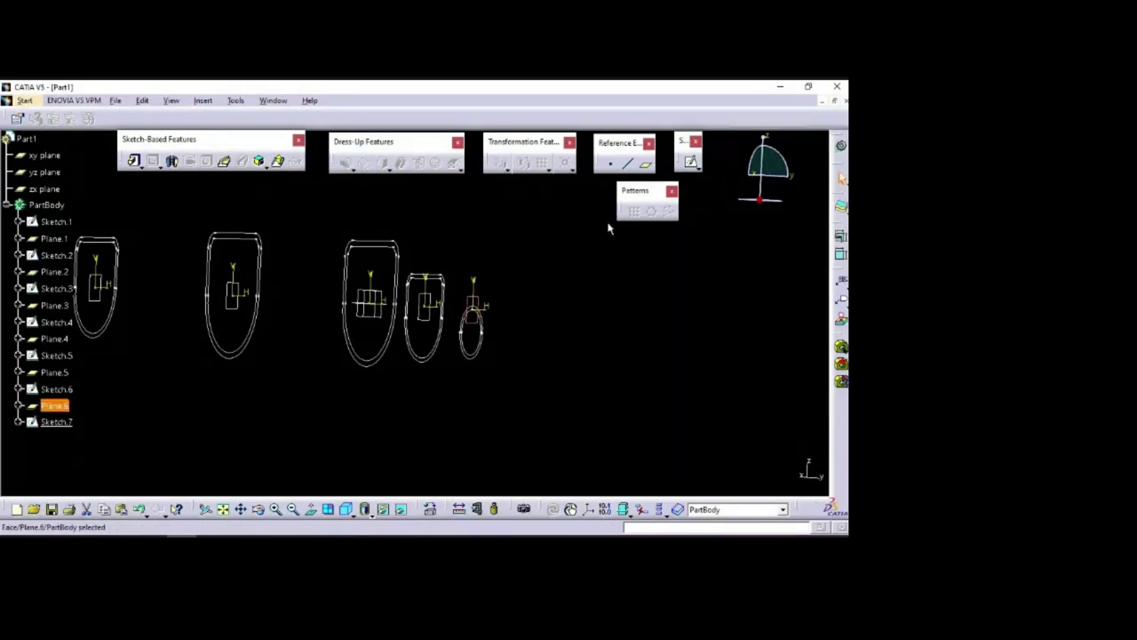
pyautogui.click(643, 168)
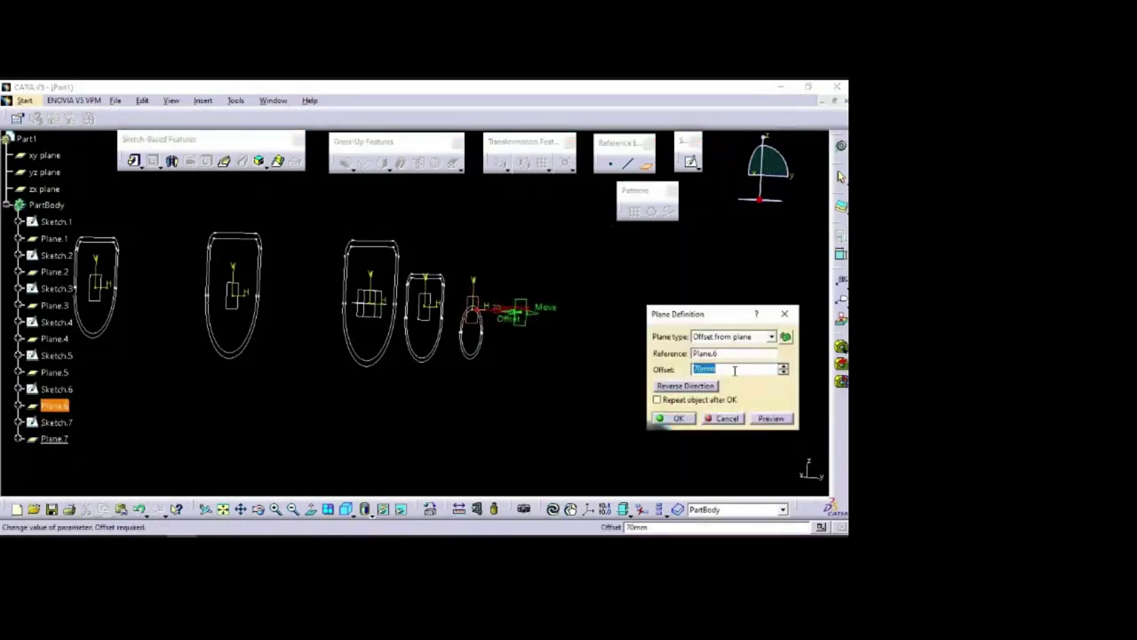
pyautogui.press('Return')
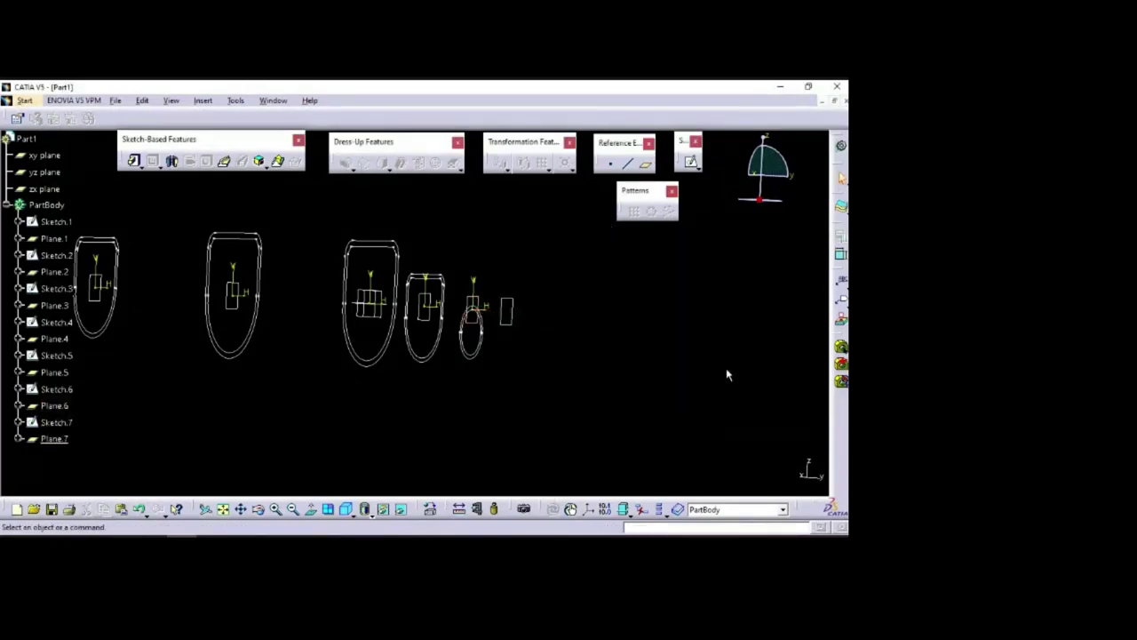
# Start a sketch on the new end plane and place a point on the vertical axis about 32 mm below the origin
pyautogui.click(522, 323)
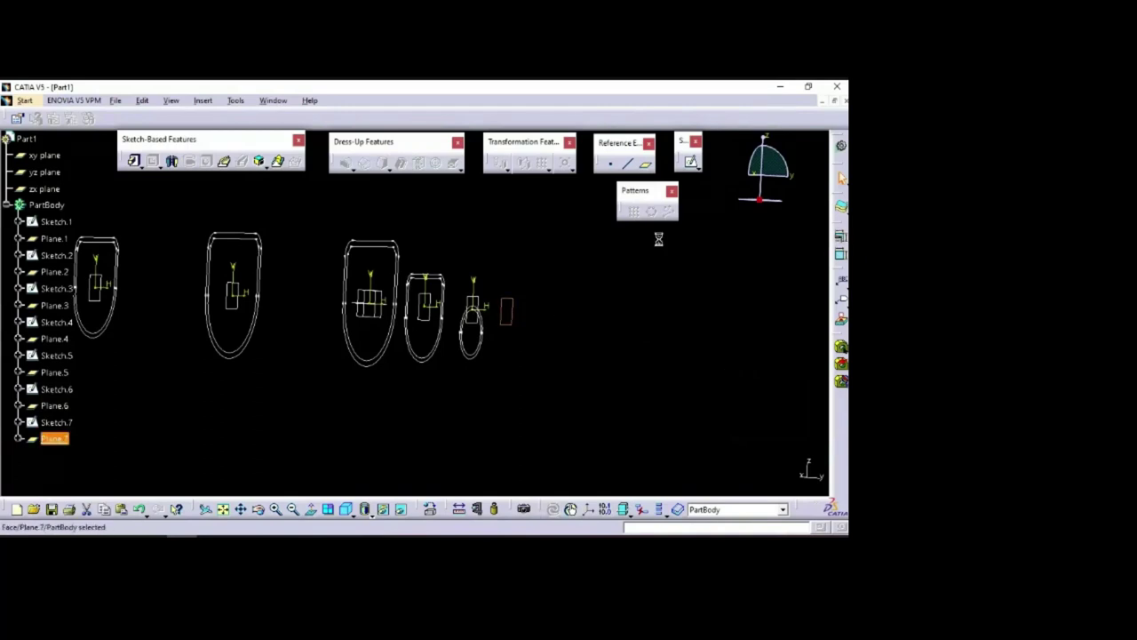
pyautogui.click(691, 166)
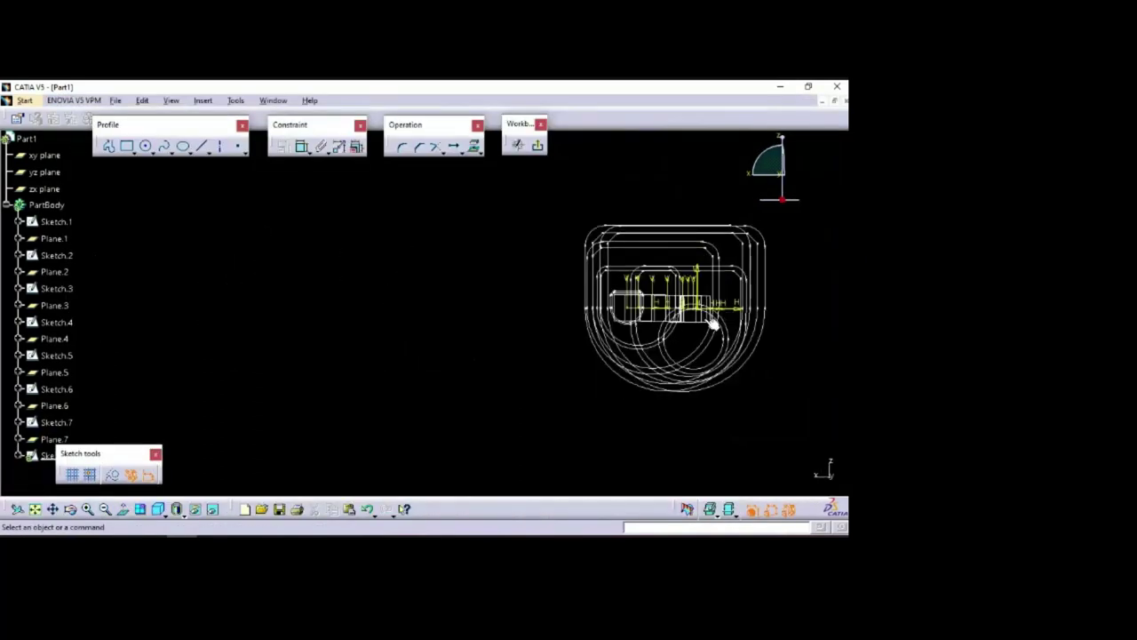
pyautogui.moveTo(678, 432)
pyautogui.mouseDown(button='middle')
pyautogui.moveTo(438, 370)
pyautogui.moveTo(432, 323)
pyautogui.mouseUp(button='middle')
pyautogui.moveTo(322, 255)
pyautogui.mouseDown(button='middle')
pyautogui.moveTo(267, 335)
pyautogui.moveTo(253, 291)
pyautogui.mouseUp(button='middle')
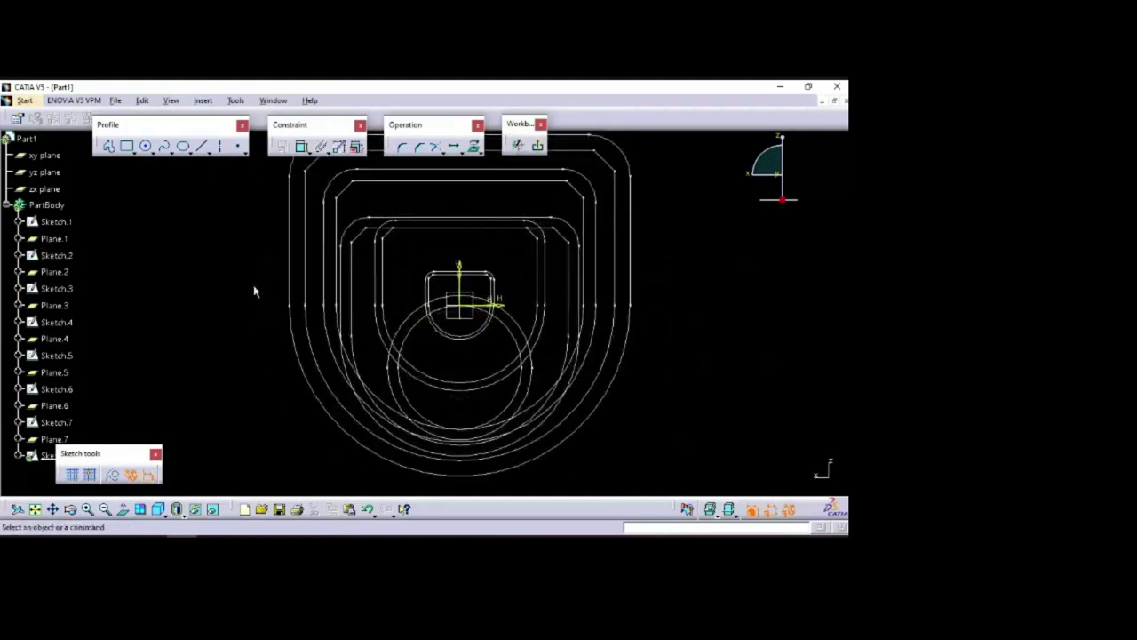
pyautogui.click(238, 146)
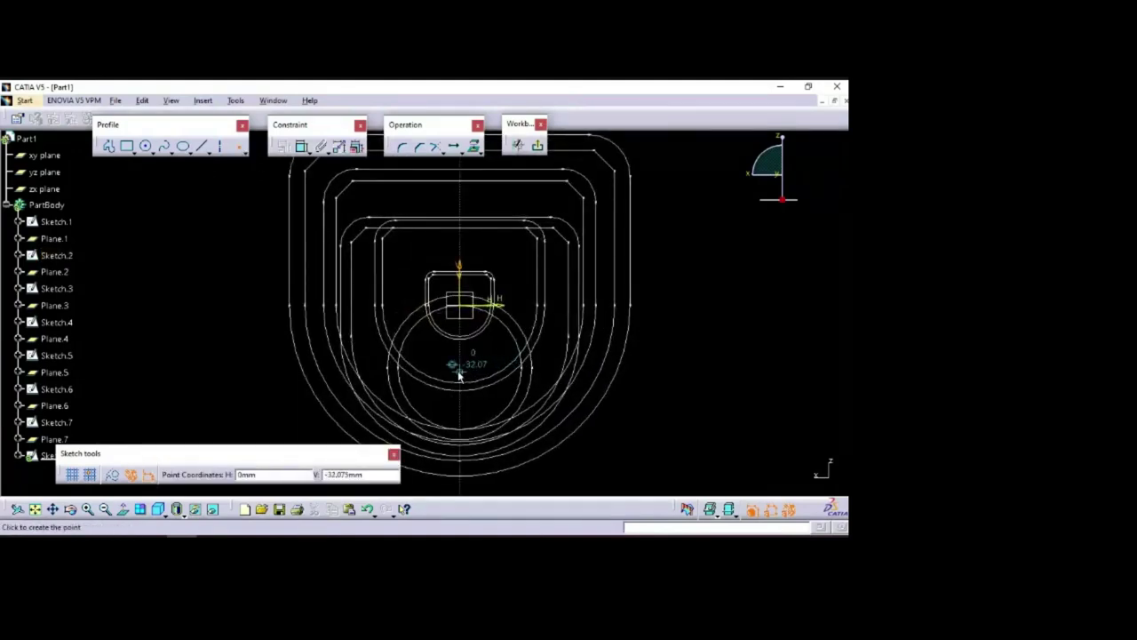
pyautogui.click(459, 373)
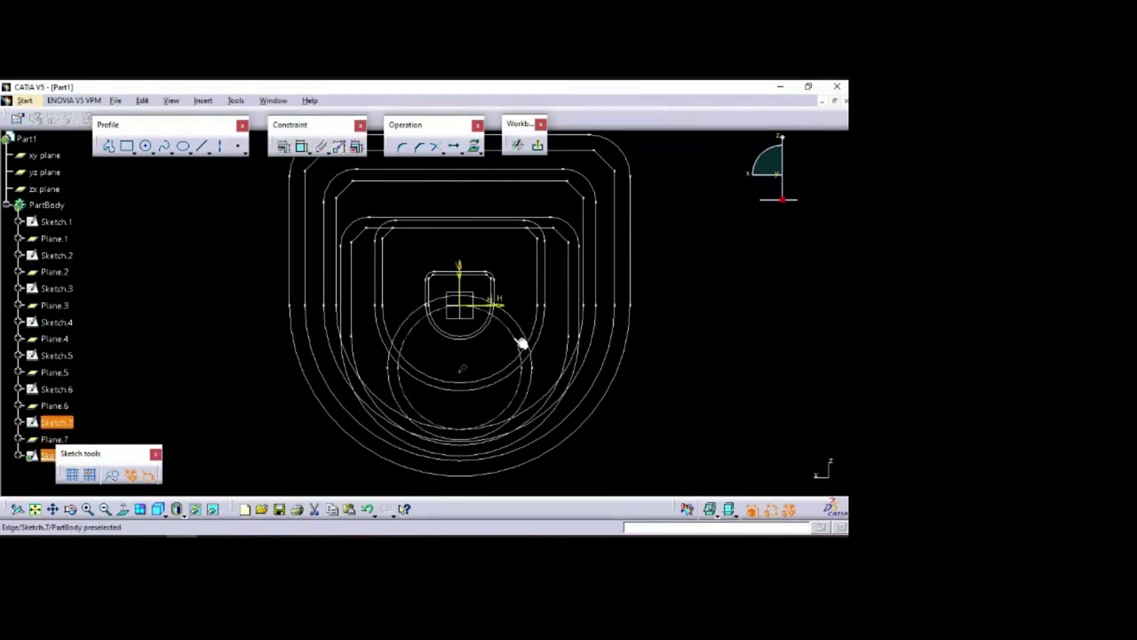
# Constrain the point to be concentric with the inner circle of the circular frame and exit the sketch
pyautogui.click(511, 334)
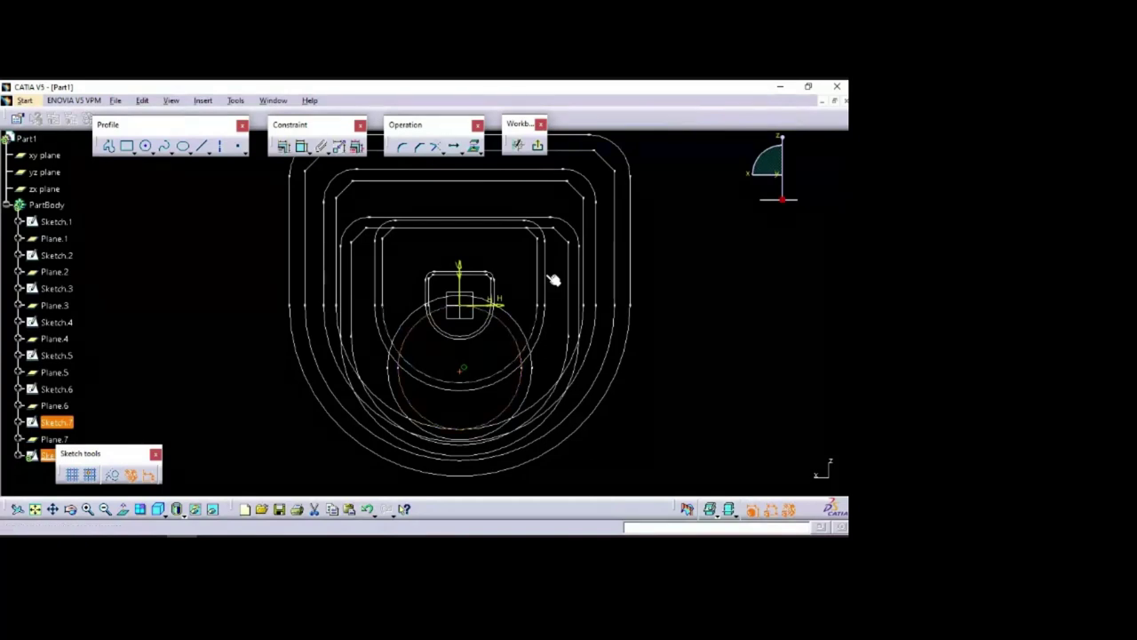
pyautogui.click(283, 149)
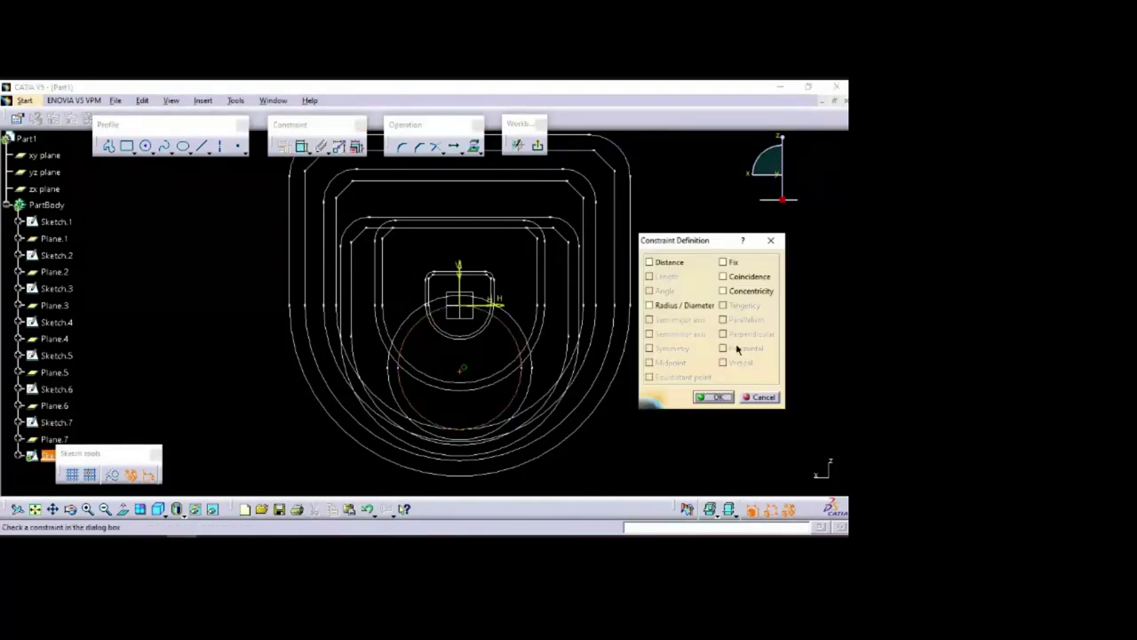
pyautogui.click(748, 290)
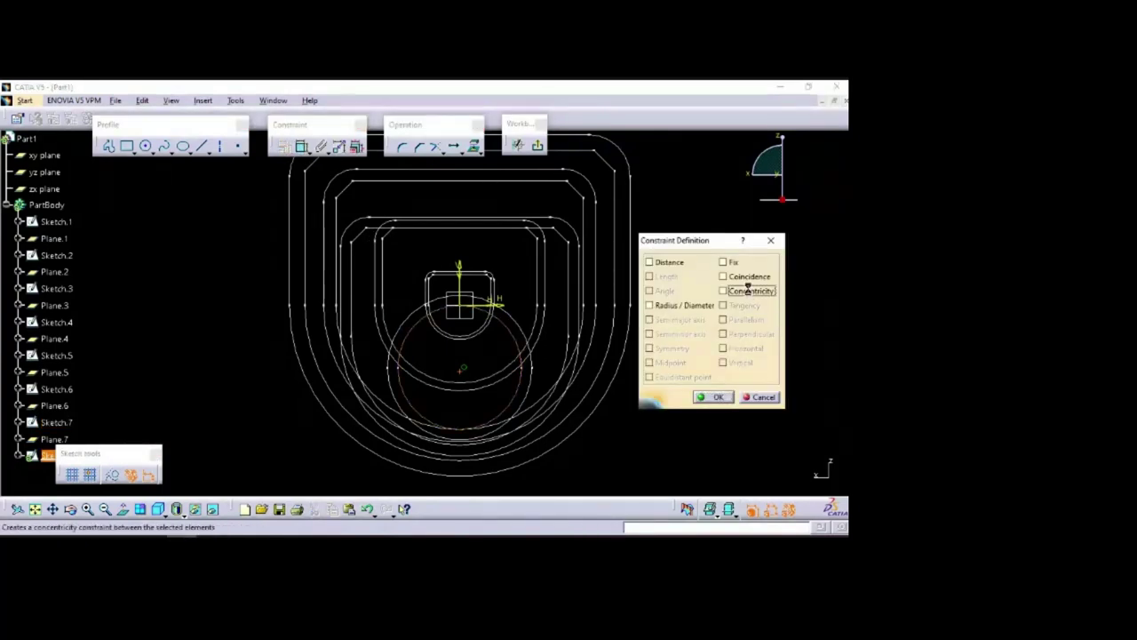
pyautogui.click(715, 397)
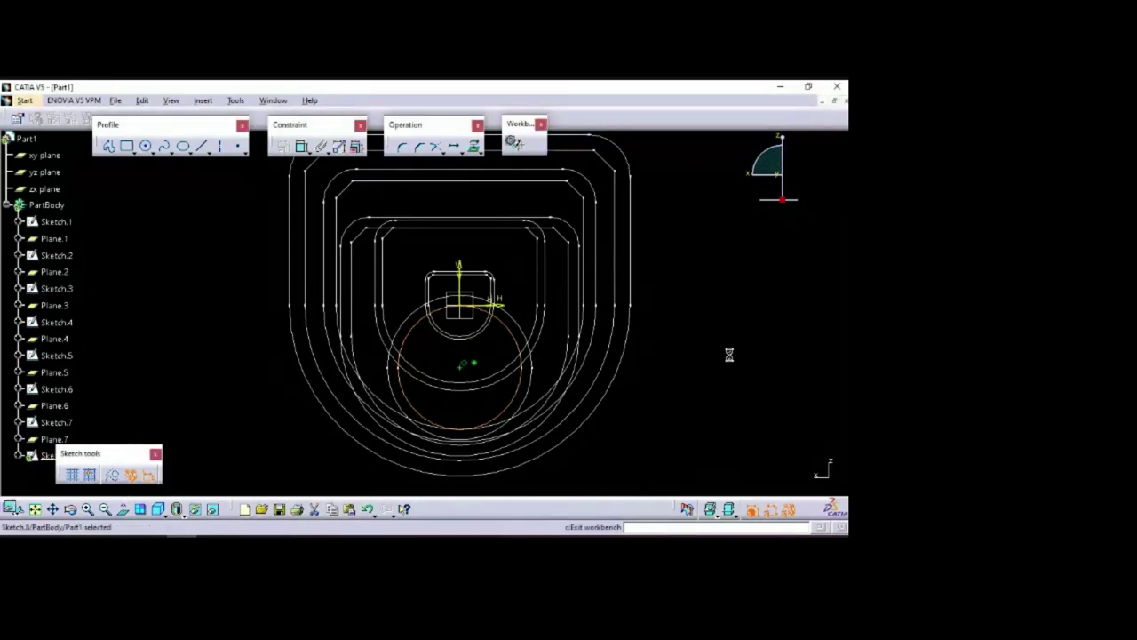
pyautogui.click(536, 145)
# Inspect the row of frame sketches and check the frame thickness on the fuselage slide in PowerPoint
pyautogui.moveTo(533, 246)
pyautogui.mouseDown(button='middle')
pyautogui.moveTo(566, 350)
pyautogui.moveTo(497, 269)
pyautogui.moveTo(636, 317)
pyautogui.moveTo(648, 317)
pyautogui.moveTo(648, 297)
pyautogui.moveTo(691, 292)
pyautogui.moveTo(562, 334)
pyautogui.mouseUp(button='middle')
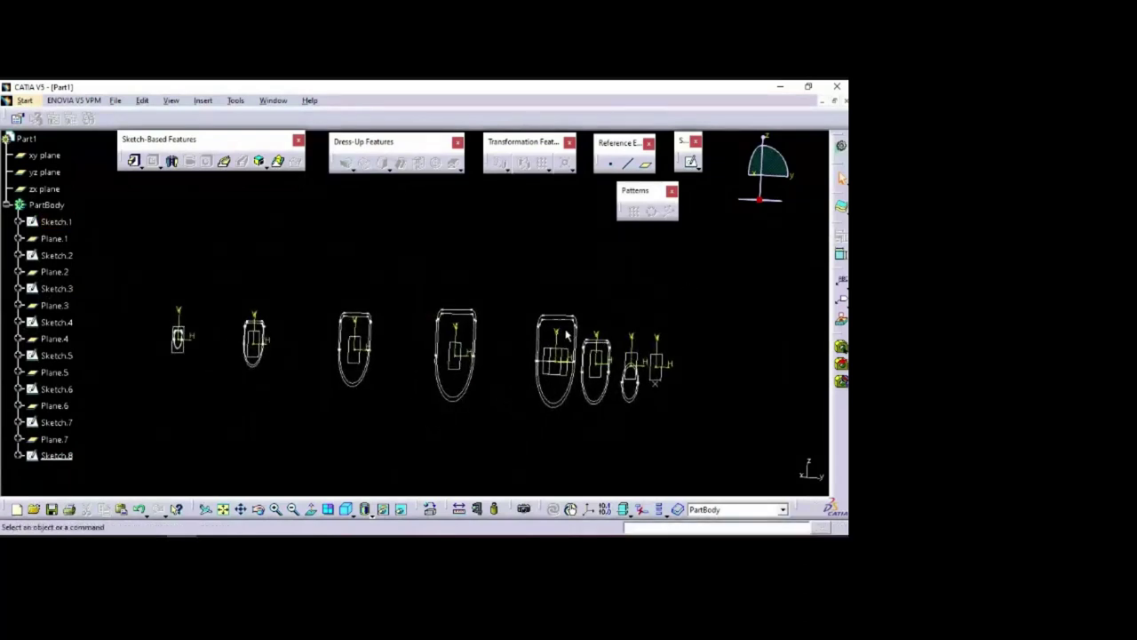
pyautogui.moveTo(612, 258); pyautogui.dragTo(562, 289, button='middle')
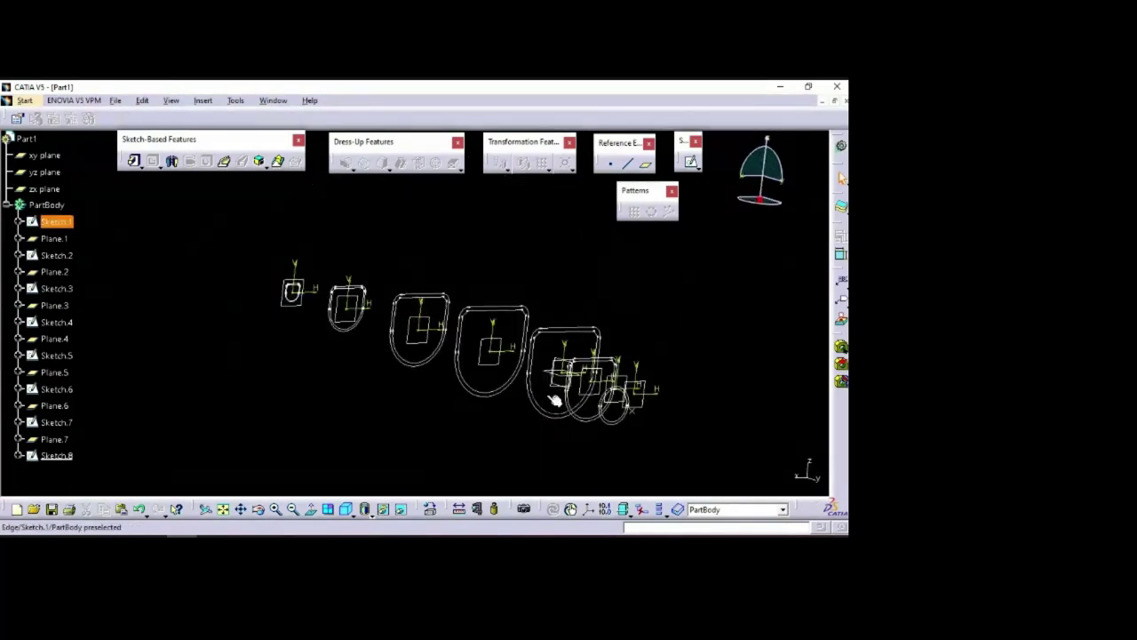
pyautogui.moveTo(489, 436); pyautogui.dragTo(522, 429, button='middle')
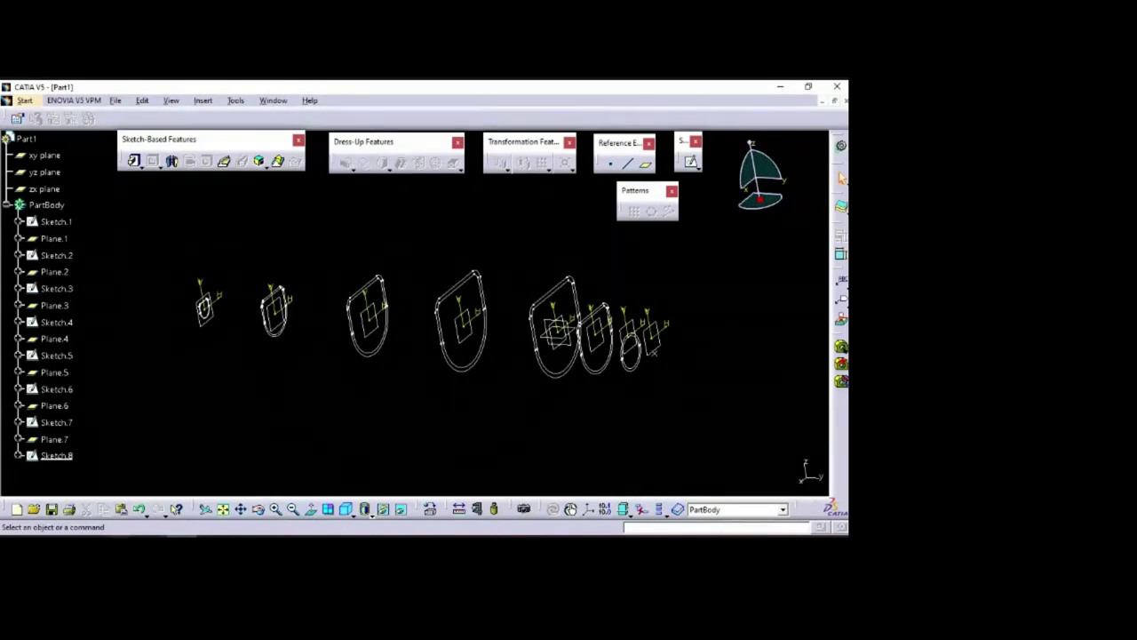
pyautogui.keyDown('ctrl'); pyautogui.moveTo(513, 407); pyautogui.dragTo(537, 418, button='middle'); pyautogui.keyUp('ctrl')
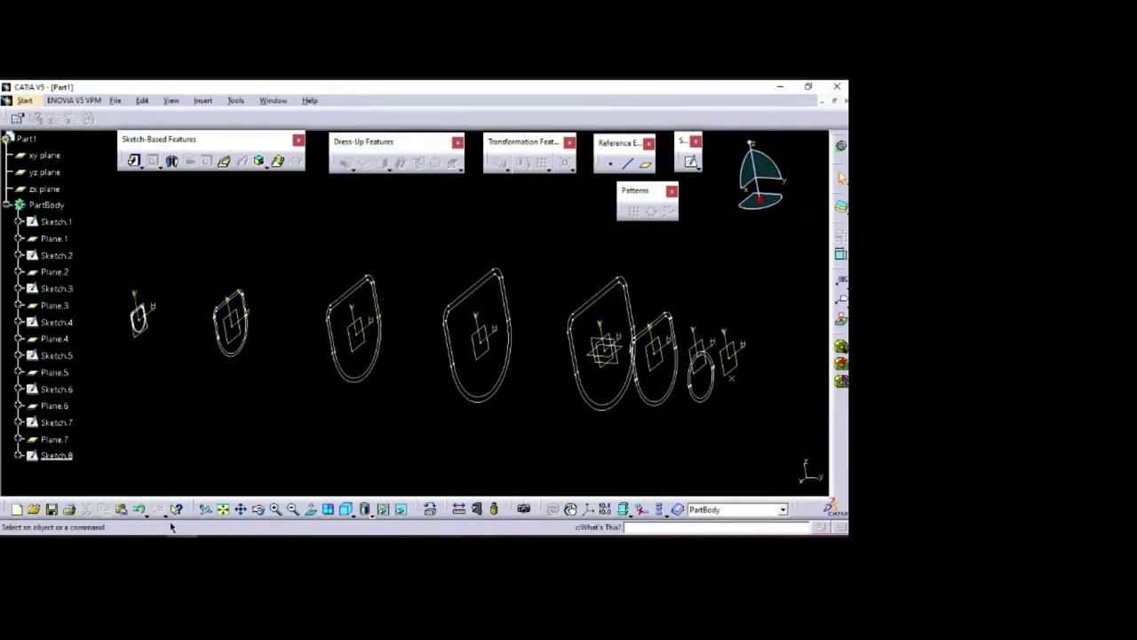
pyautogui.hotkey('alt', 'Tab')
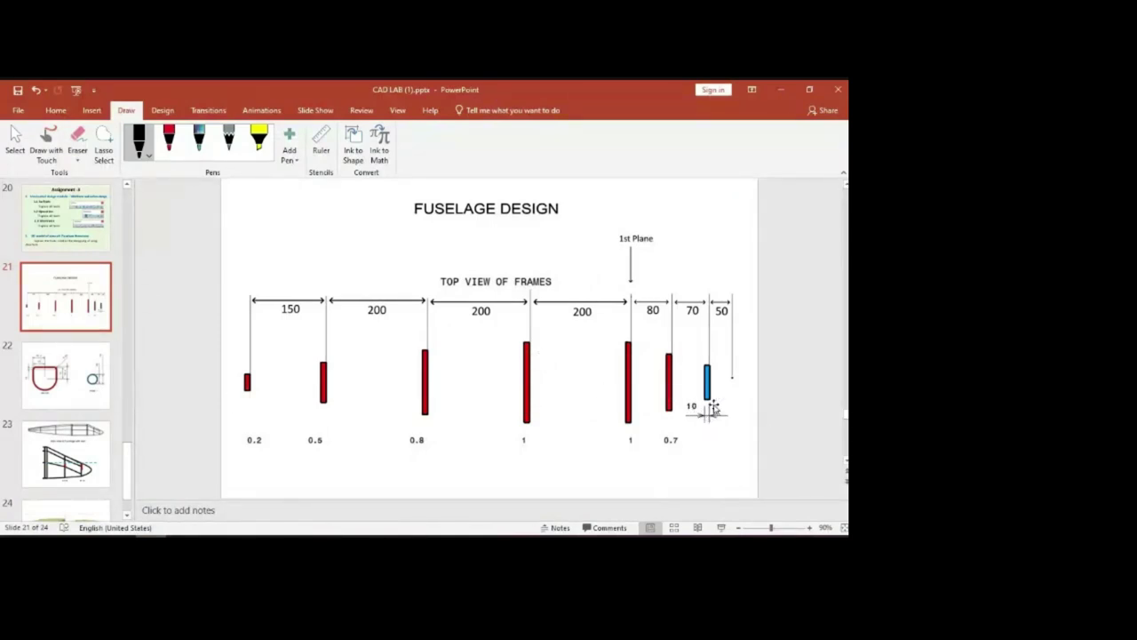
pyautogui.click(781, 88)
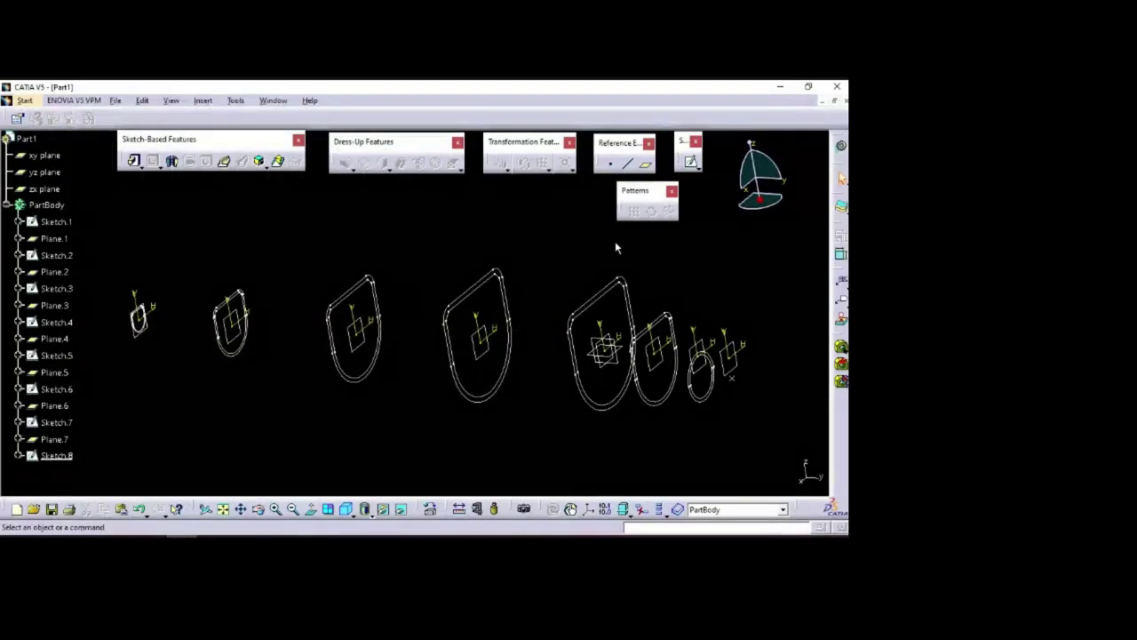
# Pad the first frame profile, Sketch.1, to a length of 10 mm
pyautogui.click(134, 161)
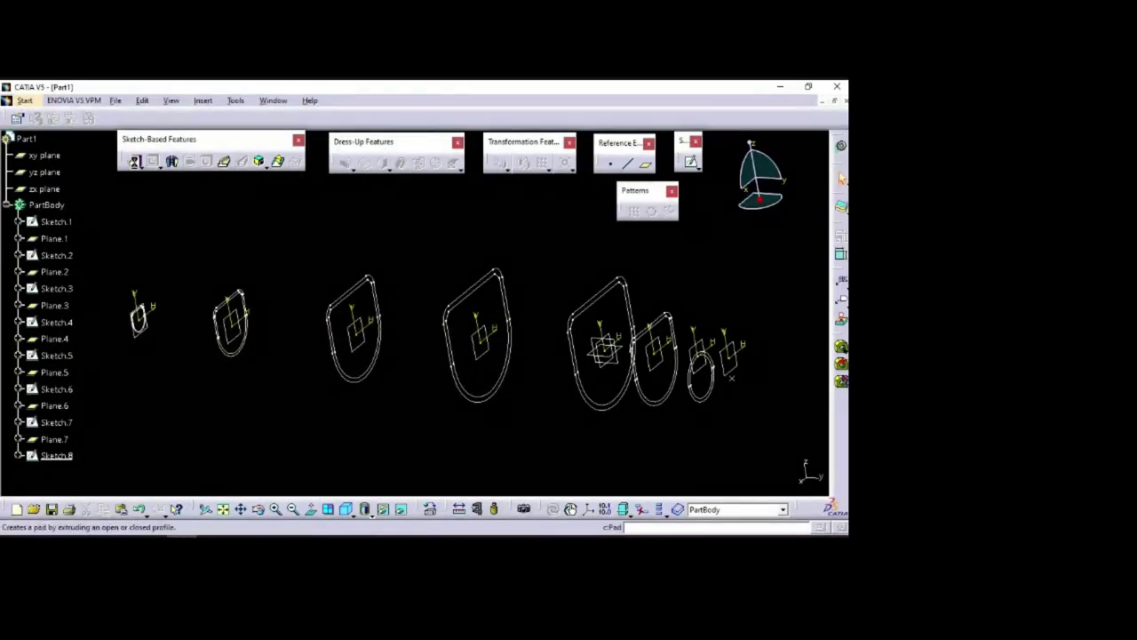
pyautogui.moveTo(573, 268); pyautogui.dragTo(480, 256, button='middle')
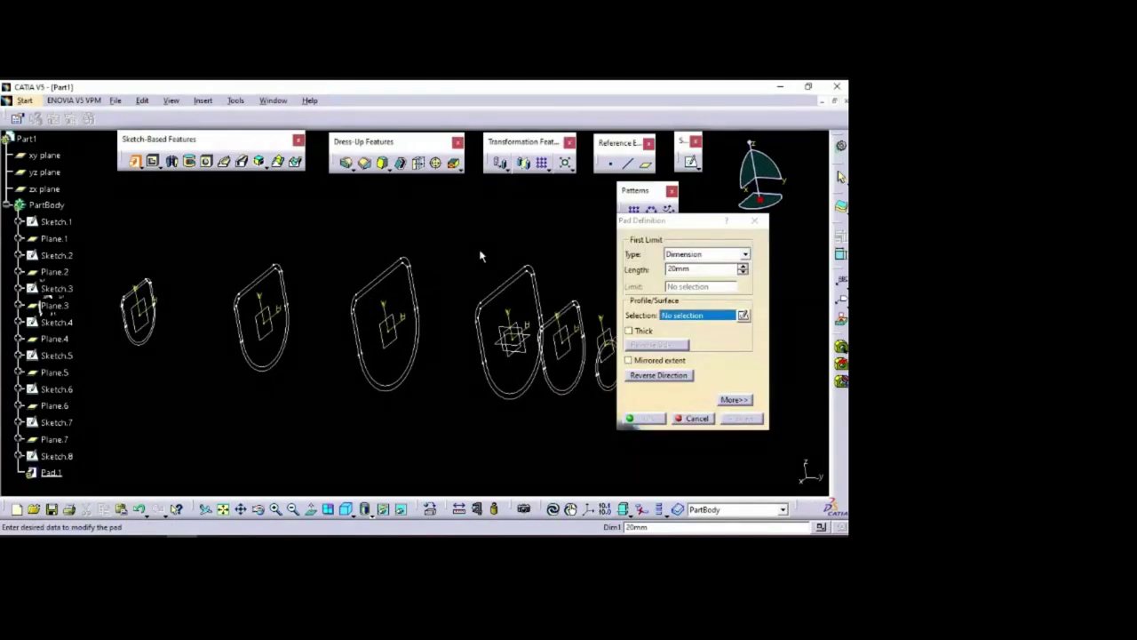
pyautogui.click(509, 284)
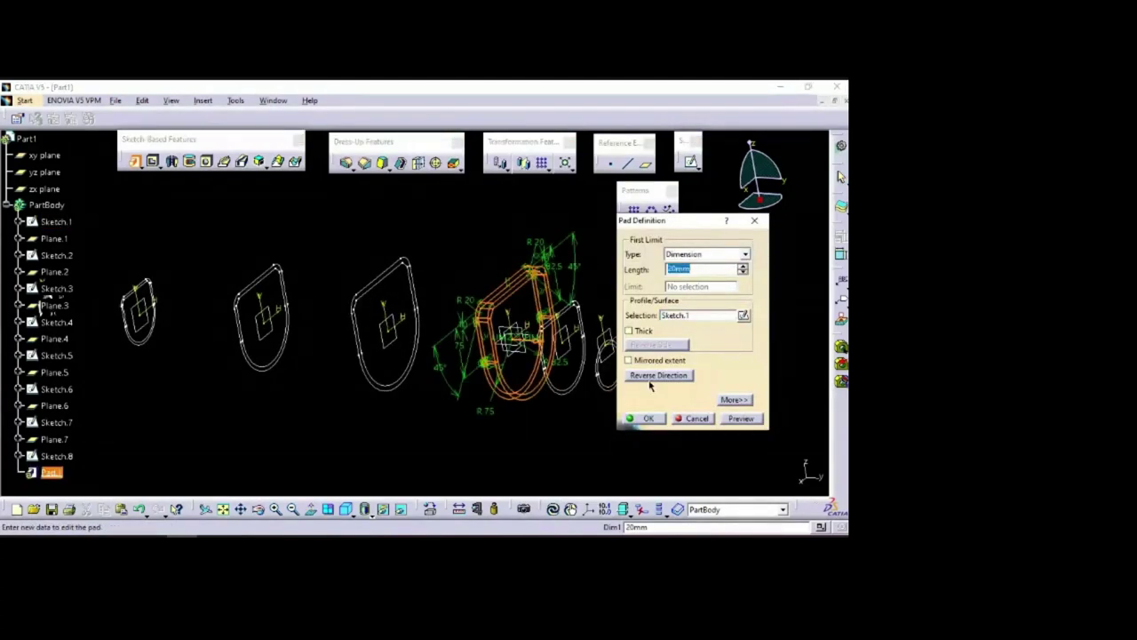
pyautogui.write('10')
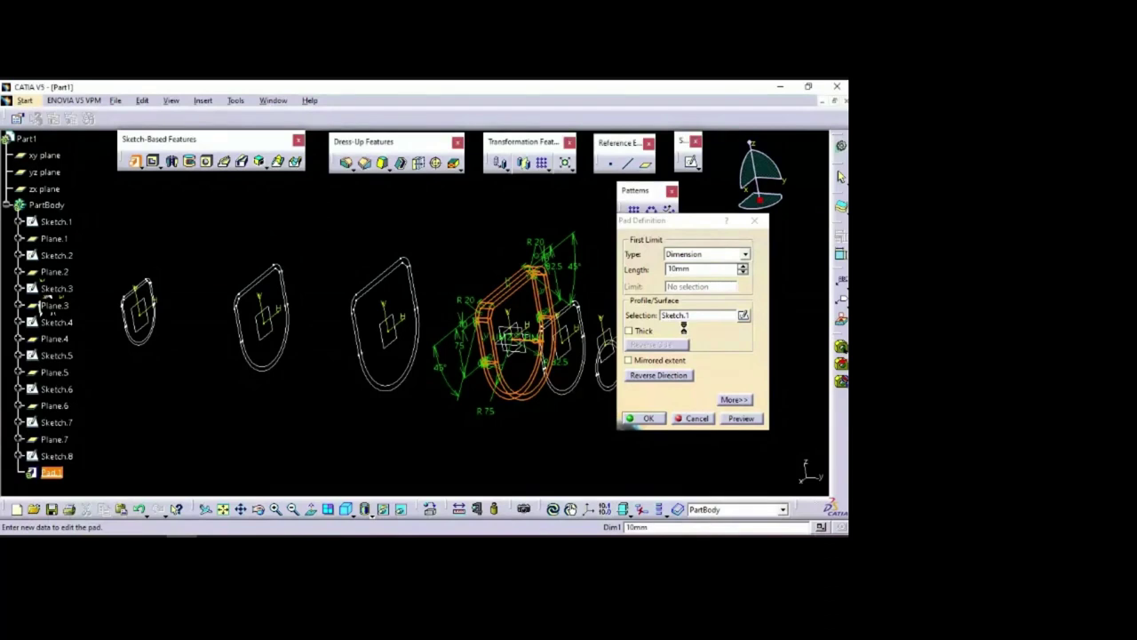
pyautogui.click(643, 419)
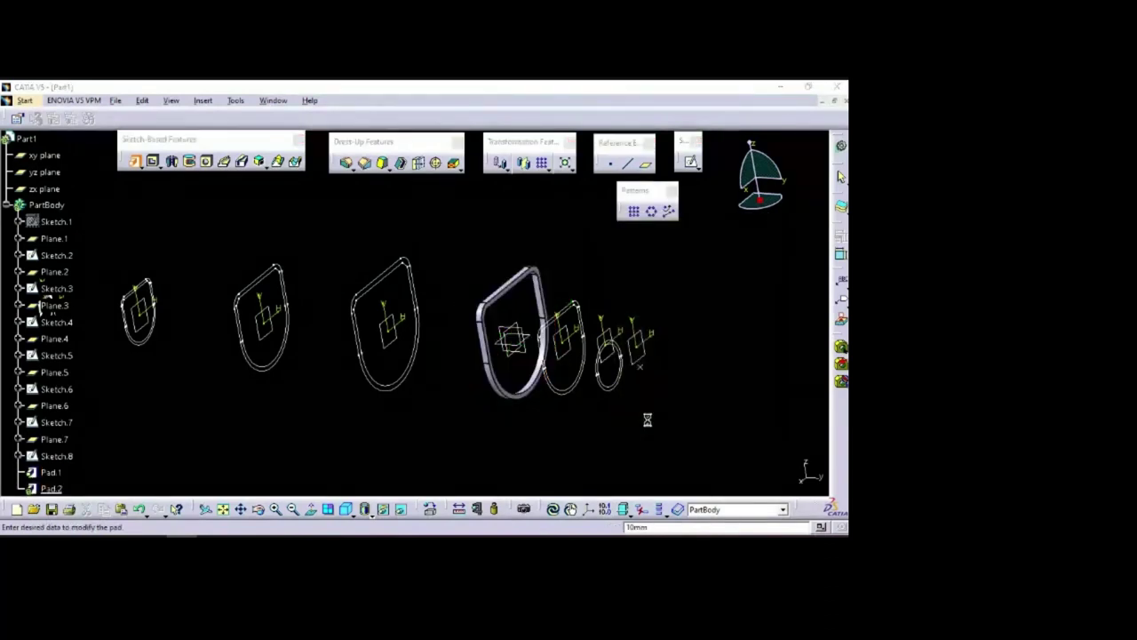
# Pad the frame profiles Sketch.2, Sketch.3, Sketch.4 and Sketch.5 to a length of 10 mm each
pyautogui.click(409, 269)
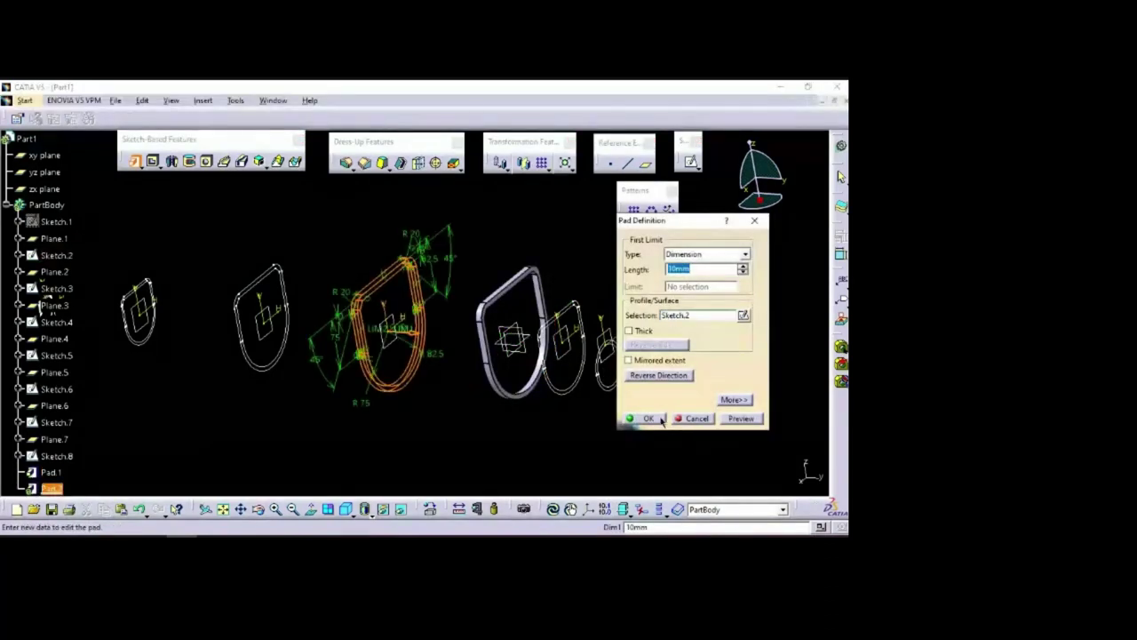
pyautogui.click(662, 421)
pyautogui.click(271, 269)
pyautogui.click(649, 418)
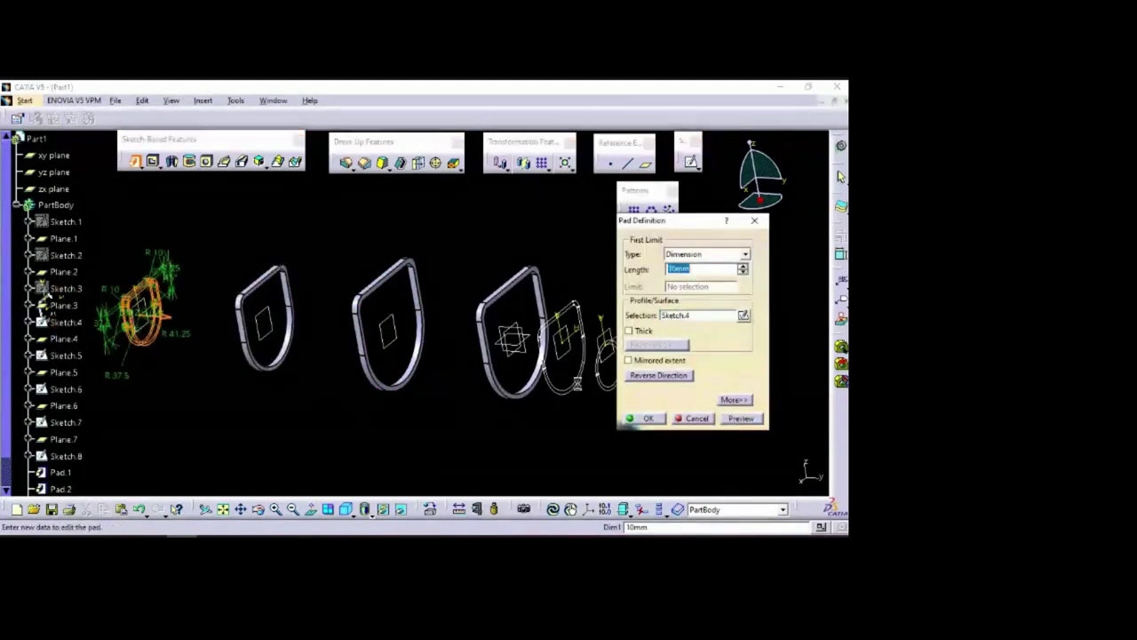
pyautogui.click(649, 417)
pyautogui.moveTo(155, 433); pyautogui.dragTo(306, 433, button='middle')
pyautogui.click(209, 313)
pyautogui.click(651, 418)
# Pad the smaller frame profile Sketch.6 and the circular frame profile Sketch.7 to 10 mm each
pyautogui.moveTo(569, 444)
pyautogui.mouseDown(button='middle')
pyautogui.moveTo(457, 442)
pyautogui.moveTo(419, 426)
pyautogui.mouseUp(button='middle')
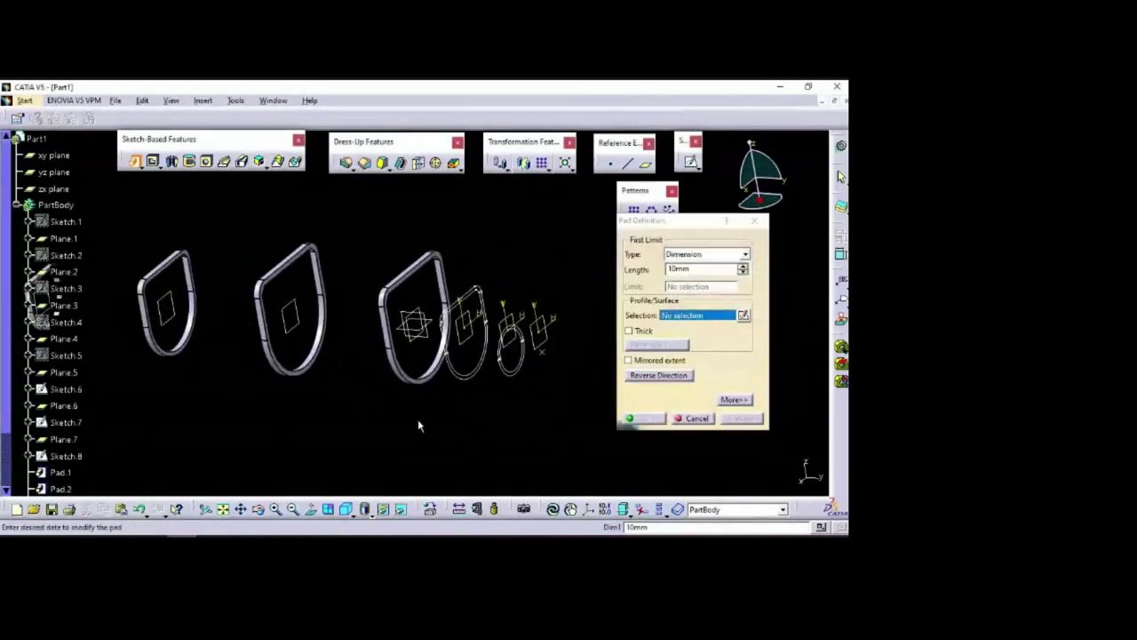
pyautogui.click(470, 388)
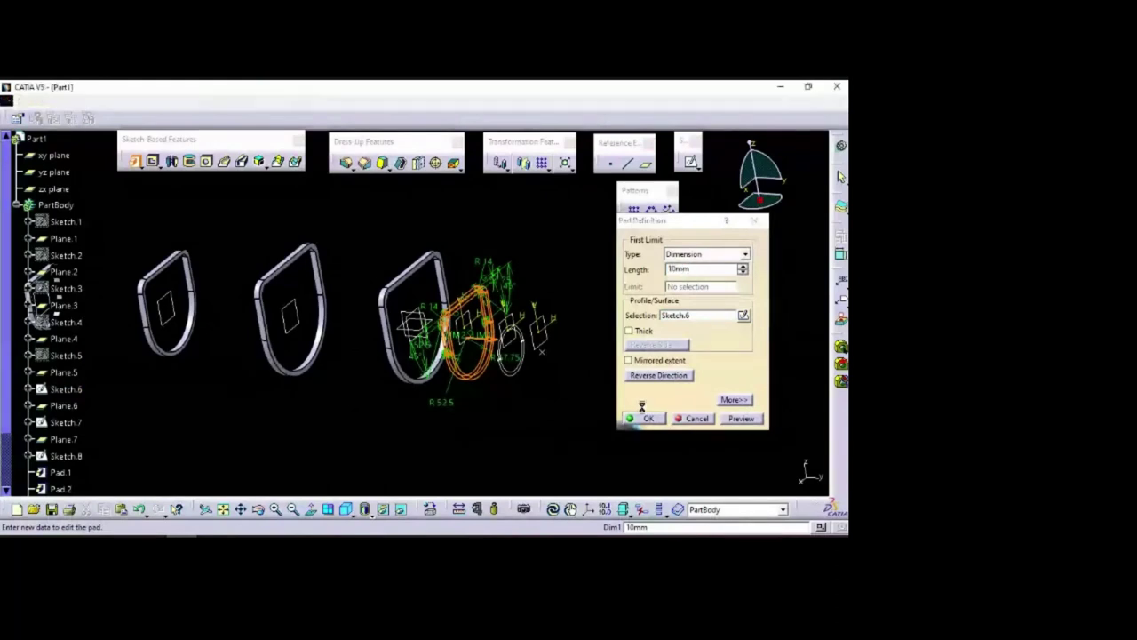
pyautogui.click(652, 418)
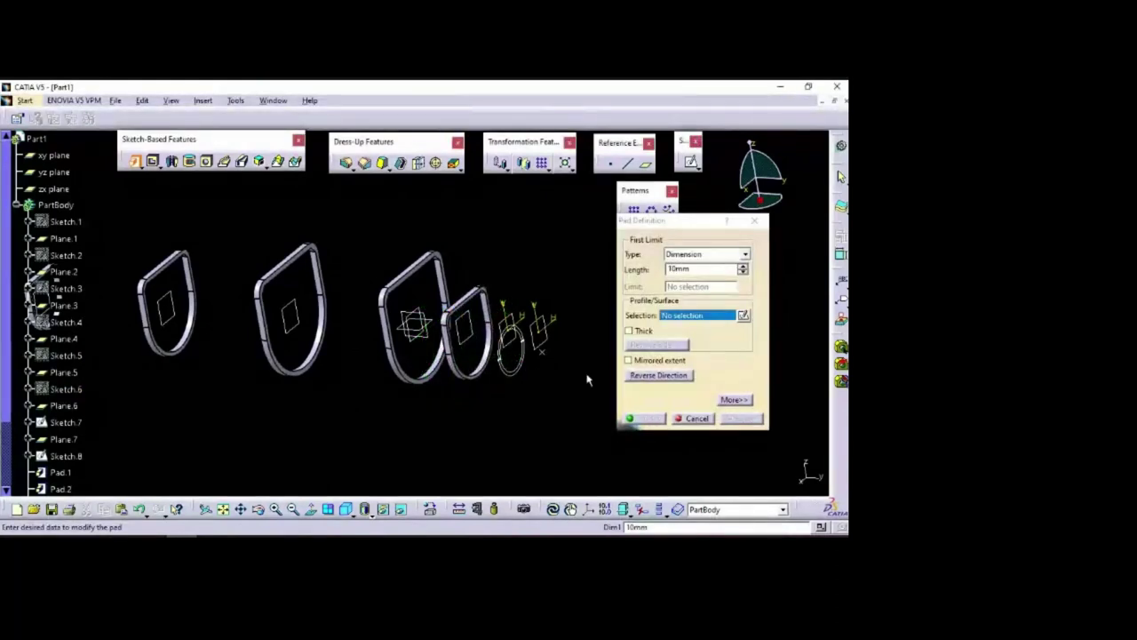
pyautogui.click(527, 367)
pyautogui.click(647, 419)
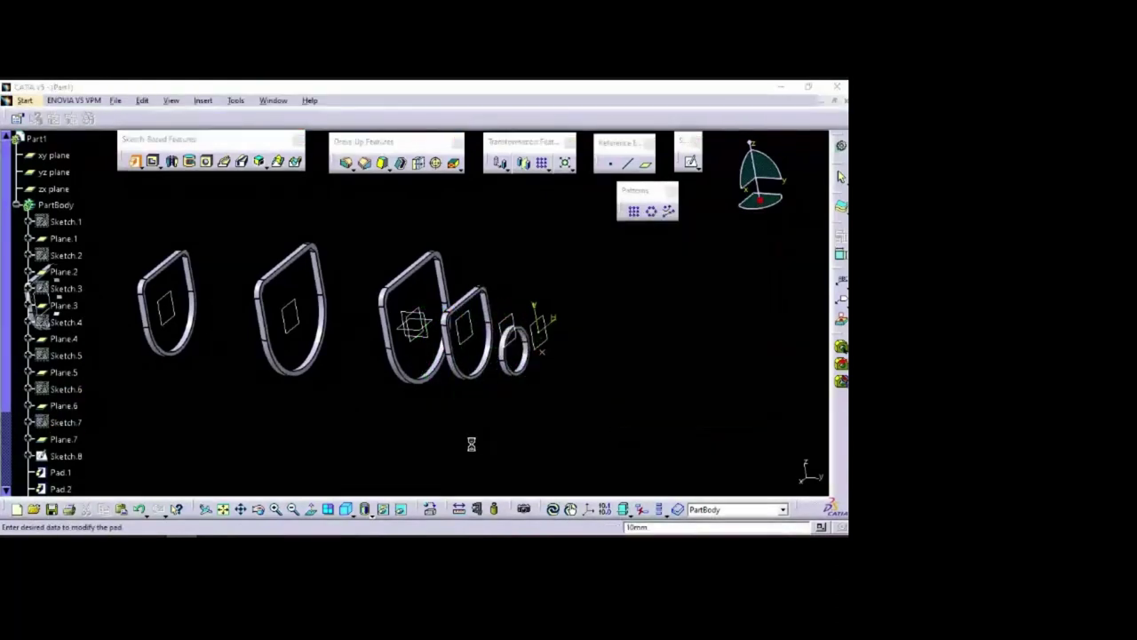
pyautogui.click(696, 419)
# Inspect the complete row of padded fuselage frames from close up and from a distance
pyautogui.moveTo(480, 240); pyautogui.dragTo(588, 263, button='middle')
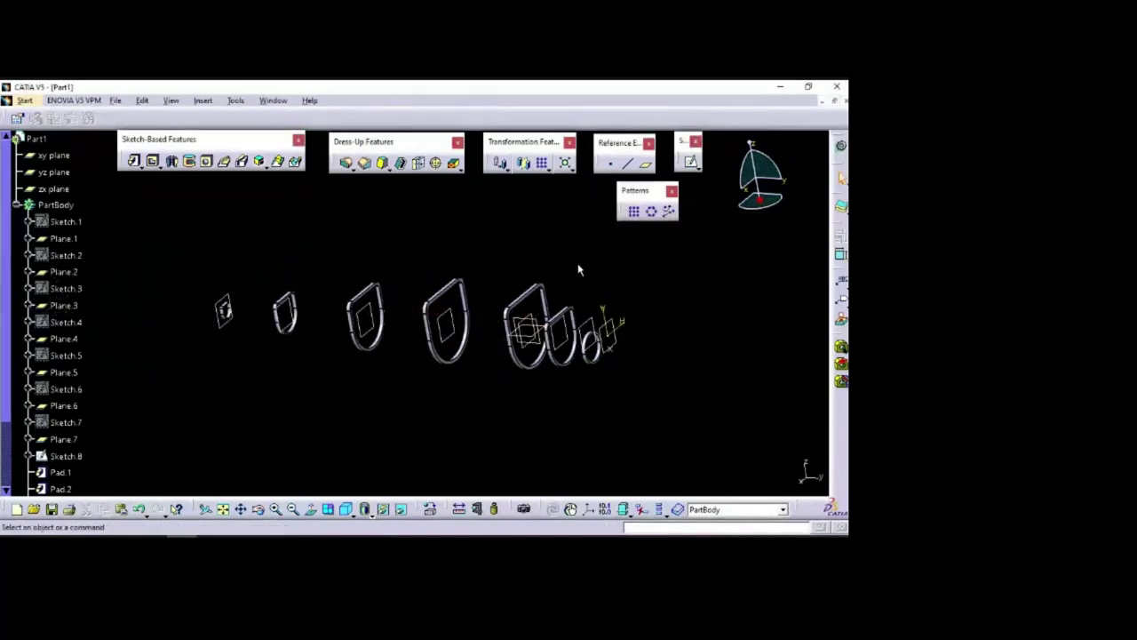
pyautogui.moveTo(520, 406); pyautogui.dragTo(515, 287, button='middle')
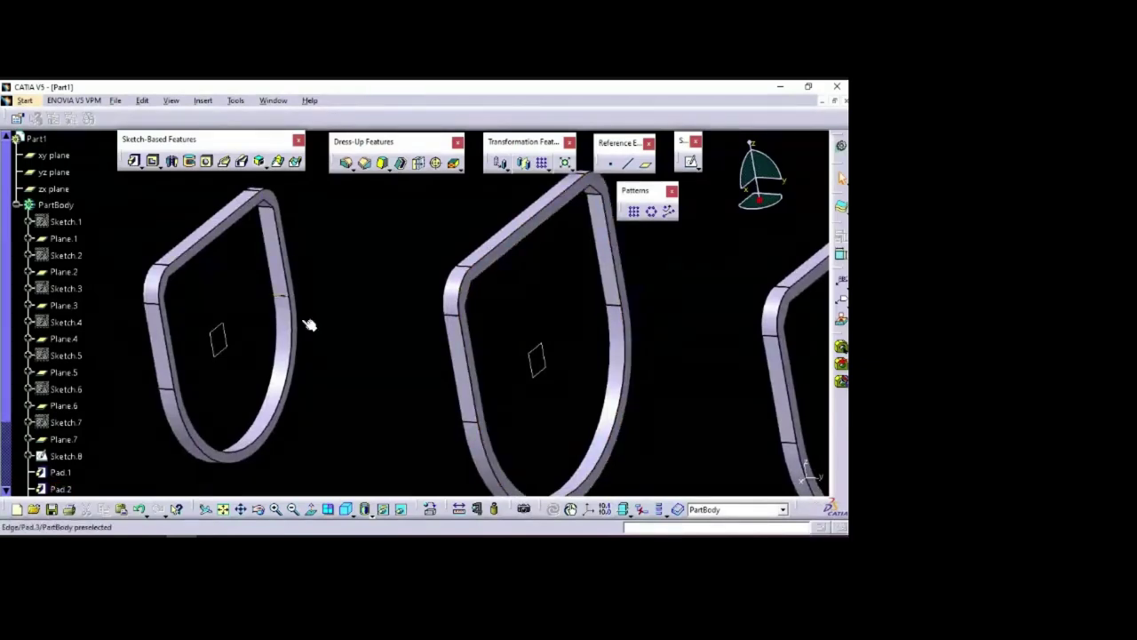
pyautogui.moveTo(350, 258); pyautogui.dragTo(386, 354, button='middle')
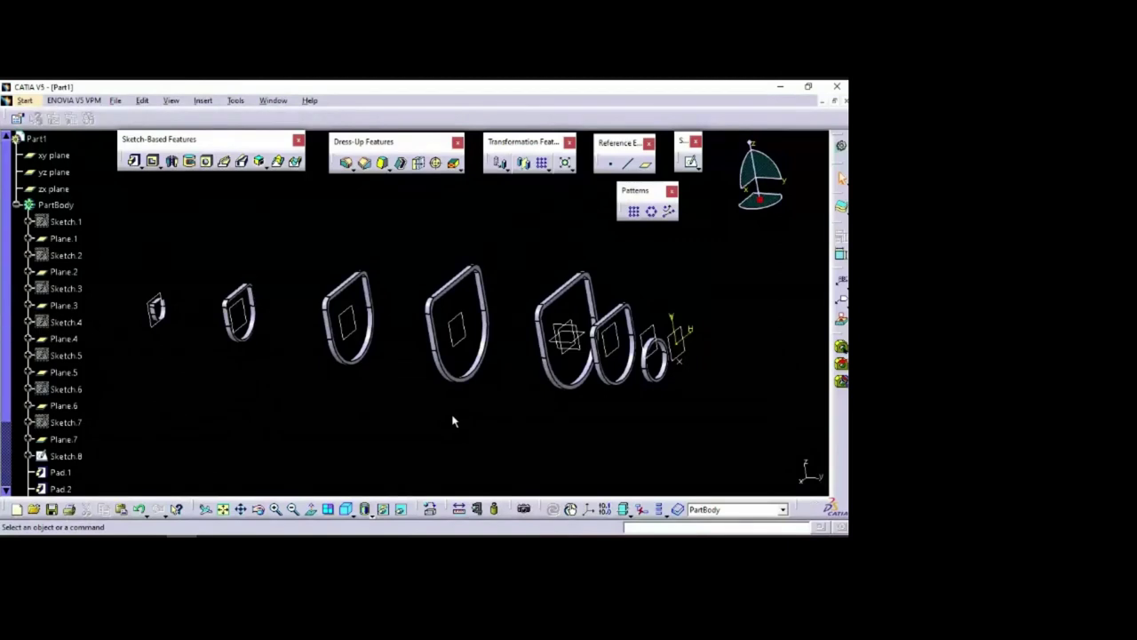
pyautogui.moveTo(569, 414); pyautogui.dragTo(503, 426, button='middle')
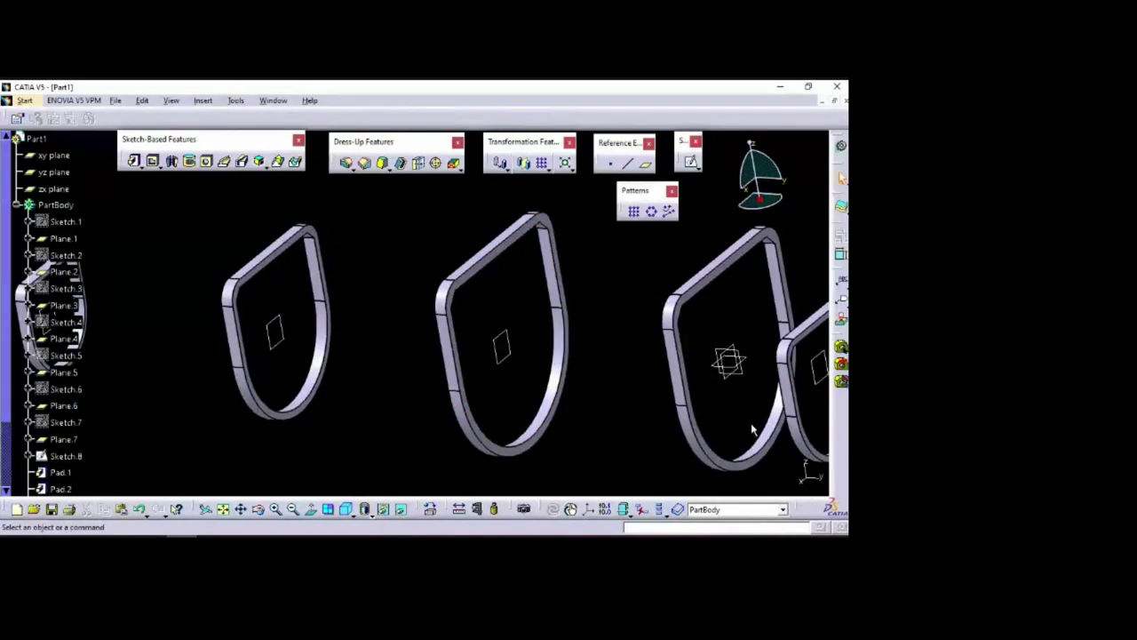
pyautogui.moveTo(364, 243); pyautogui.dragTo(405, 240, button='middle')
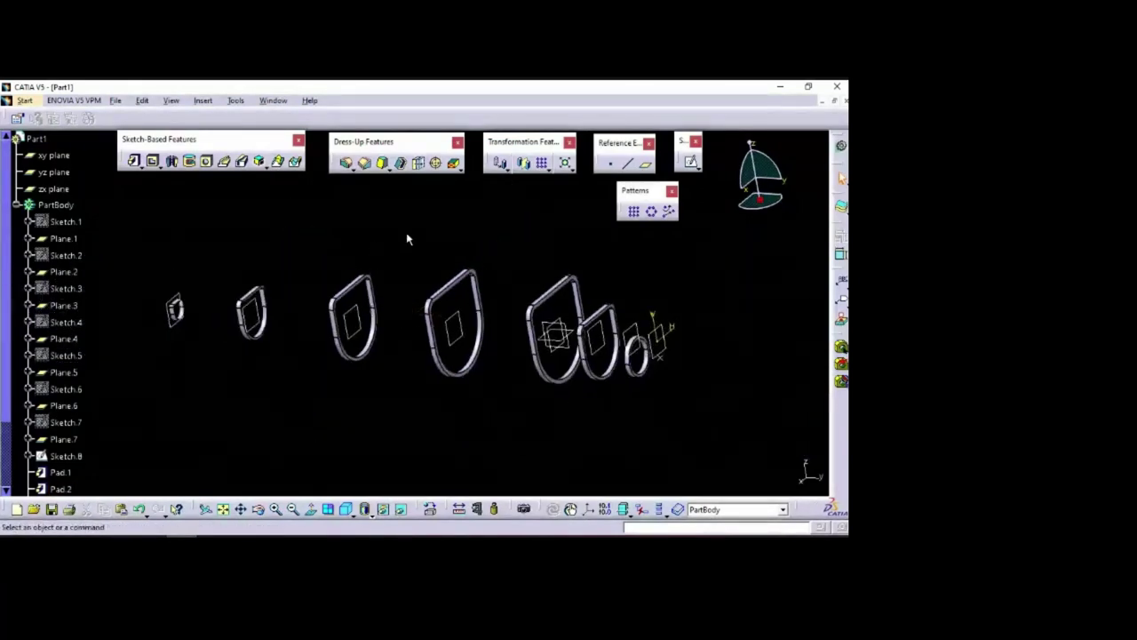
pyautogui.moveTo(494, 253); pyautogui.dragTo(524, 243, button='middle')
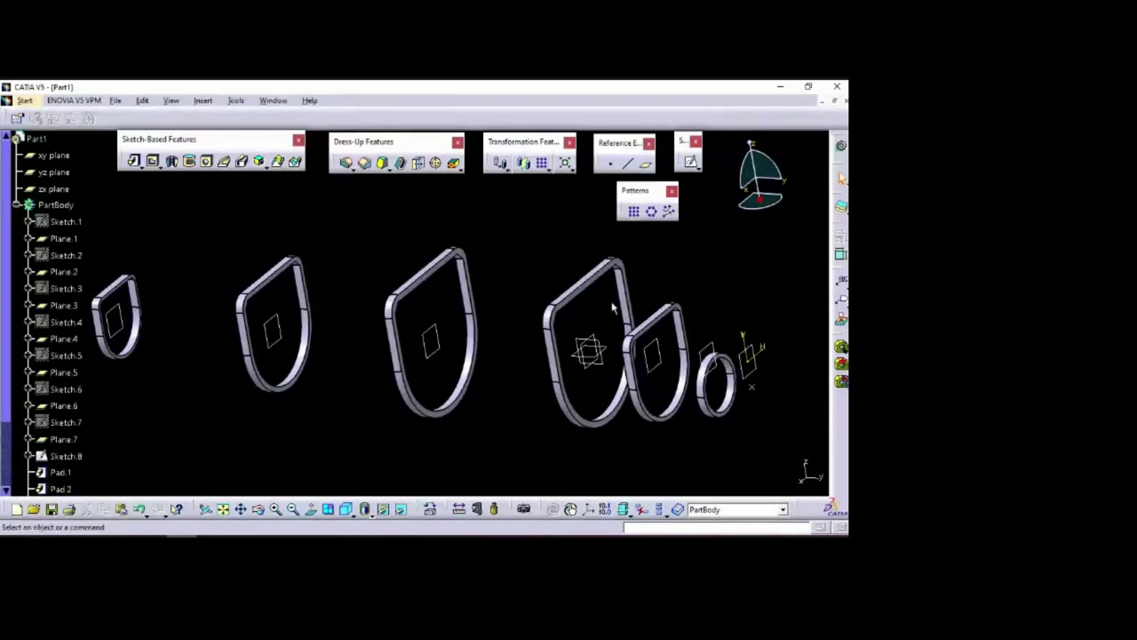
pyautogui.moveTo(543, 254)
pyautogui.mouseDown(button='middle')
pyautogui.moveTo(459, 232)
pyautogui.moveTo(447, 208)
pyautogui.moveTo(468, 226)
pyautogui.moveTo(470, 257)
pyautogui.moveTo(457, 237)
pyautogui.moveTo(514, 249)
pyautogui.mouseUp(button='middle')
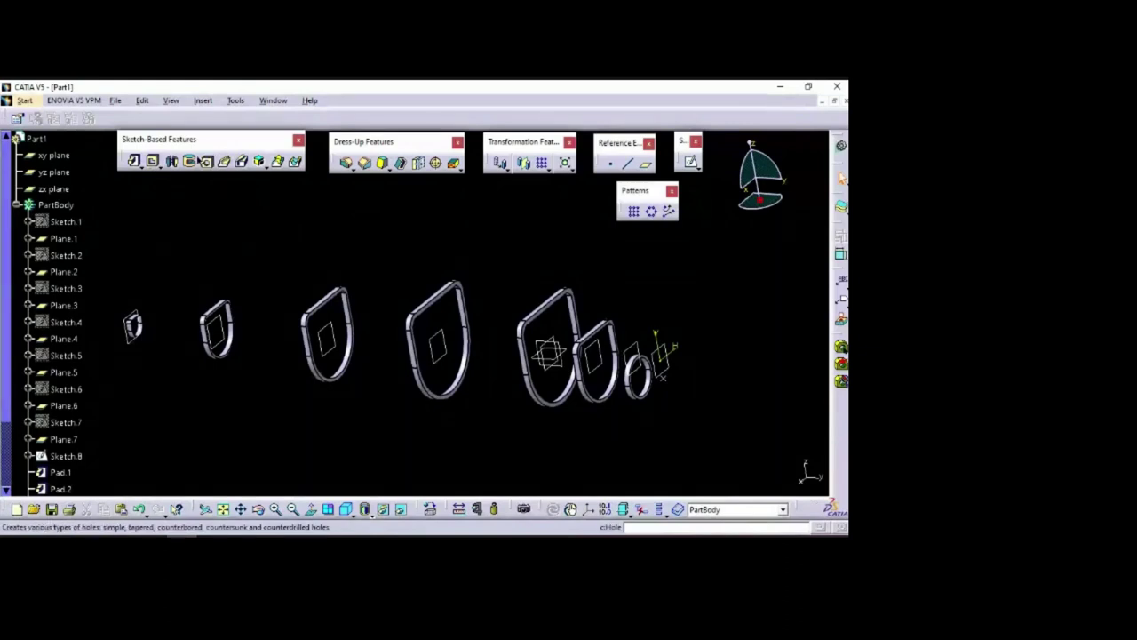
# Switch the part to the Wireframe and Surface Design workbench
pyautogui.click(24, 100)
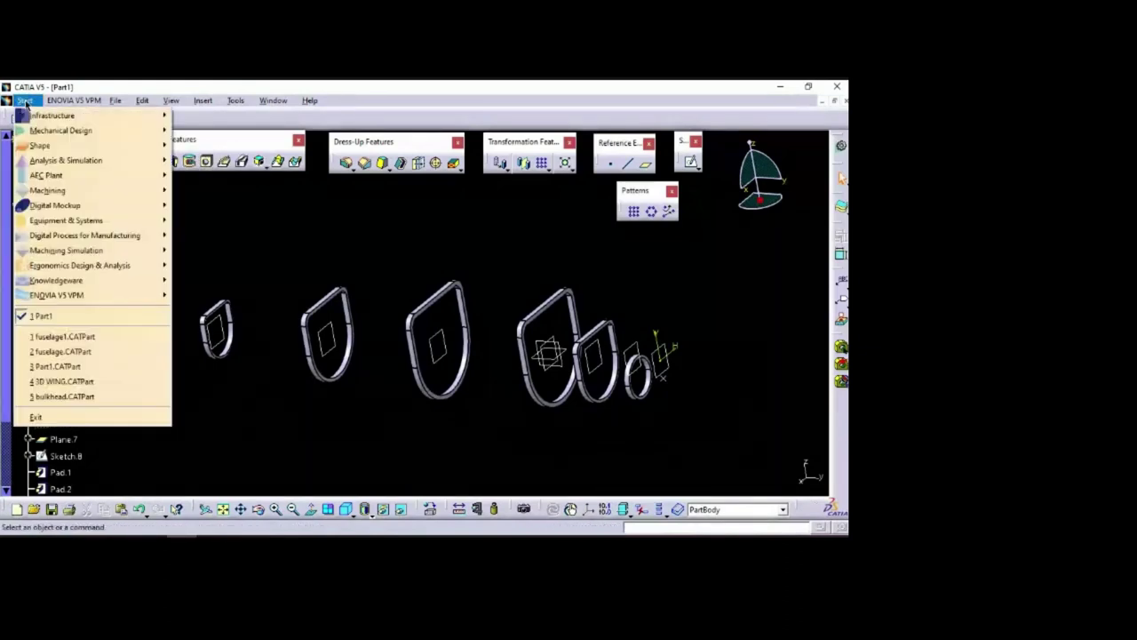
pyautogui.moveTo(52, 133)
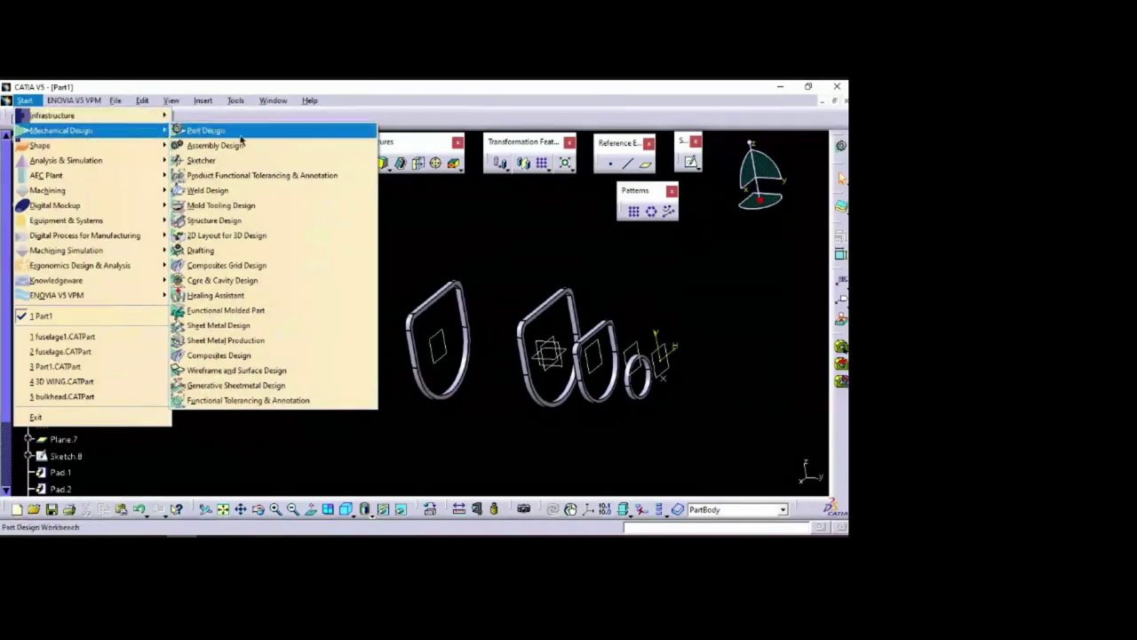
pyautogui.click(256, 372)
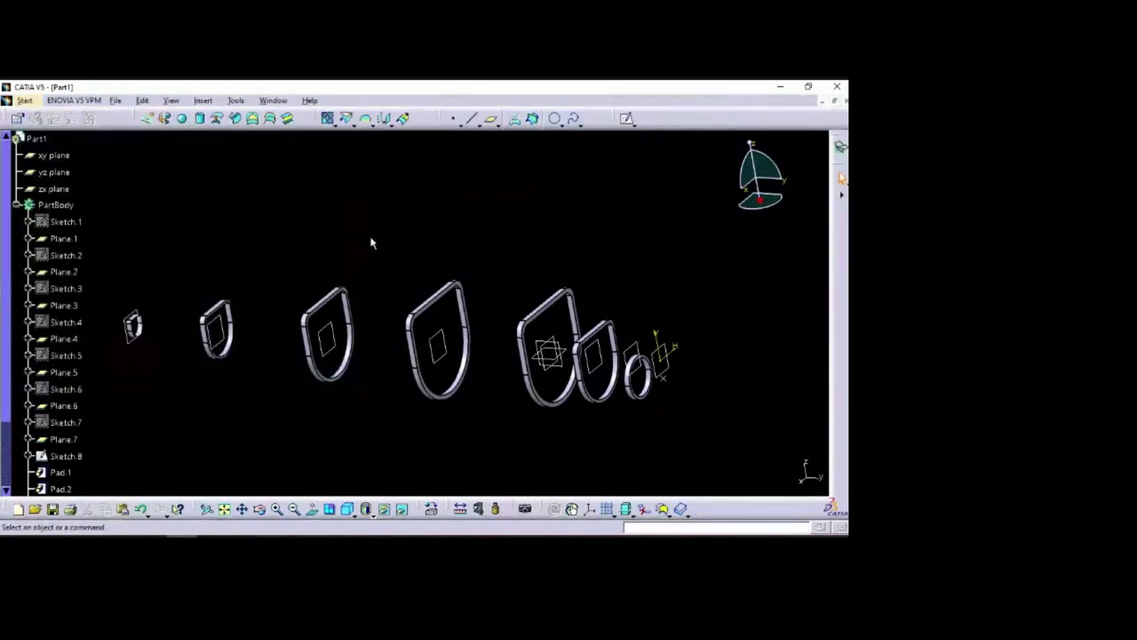
# Undock the Surfaces, Operations, Wireframe and Sketcher toolbars and line them up above the model
pyautogui.moveTo(136, 119); pyautogui.dragTo(123, 159)
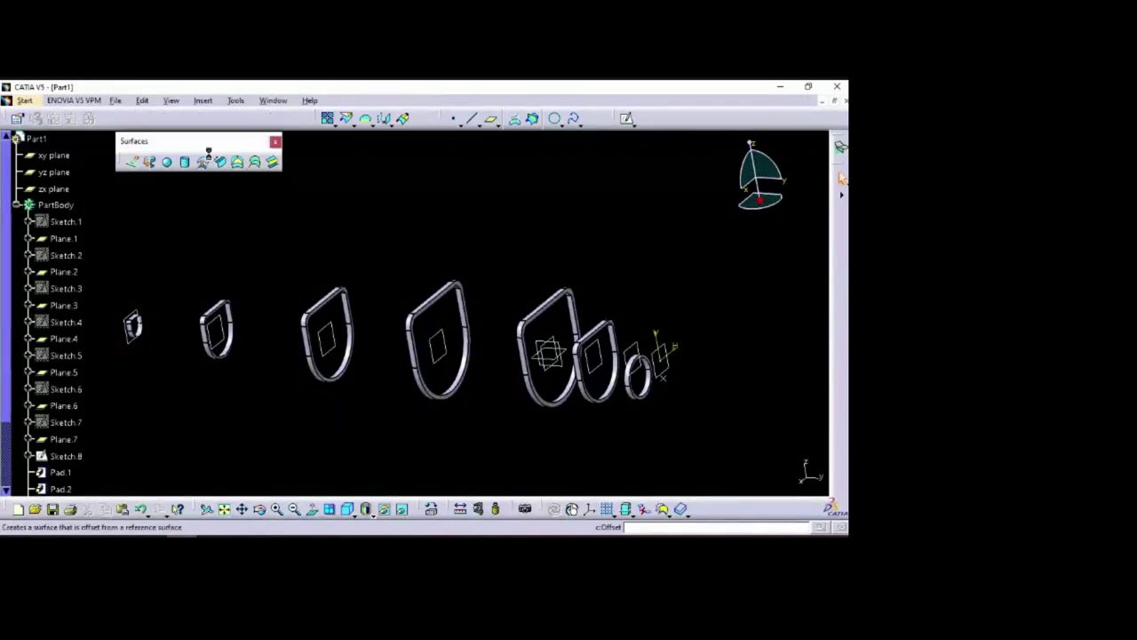
pyautogui.moveTo(323, 118); pyautogui.dragTo(311, 155)
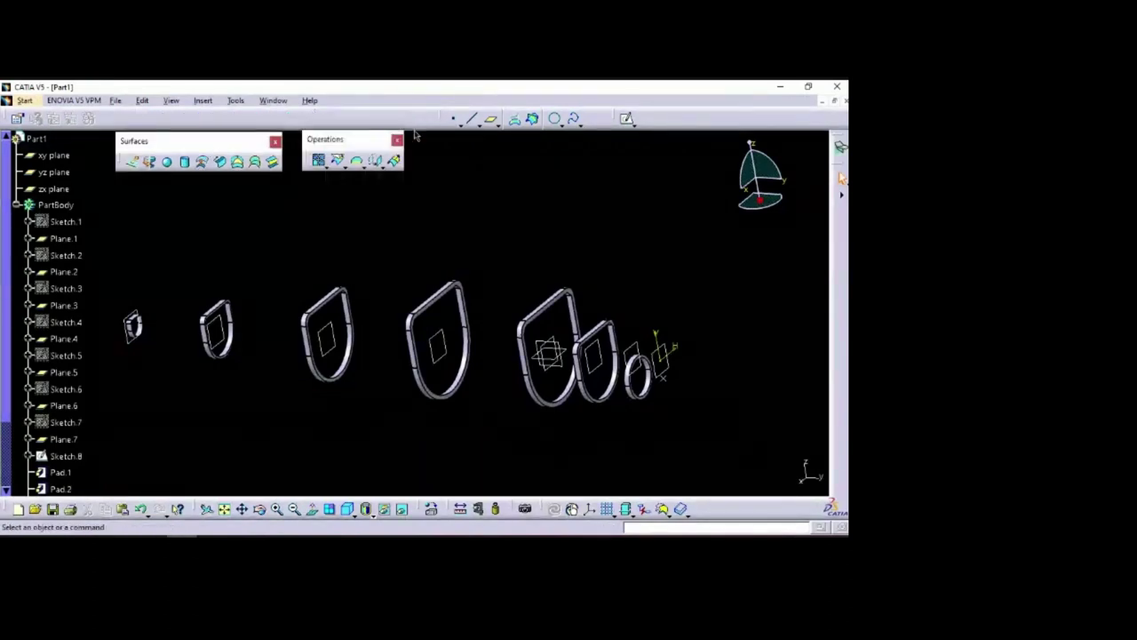
pyautogui.moveTo(424, 157); pyautogui.dragTo(427, 158)
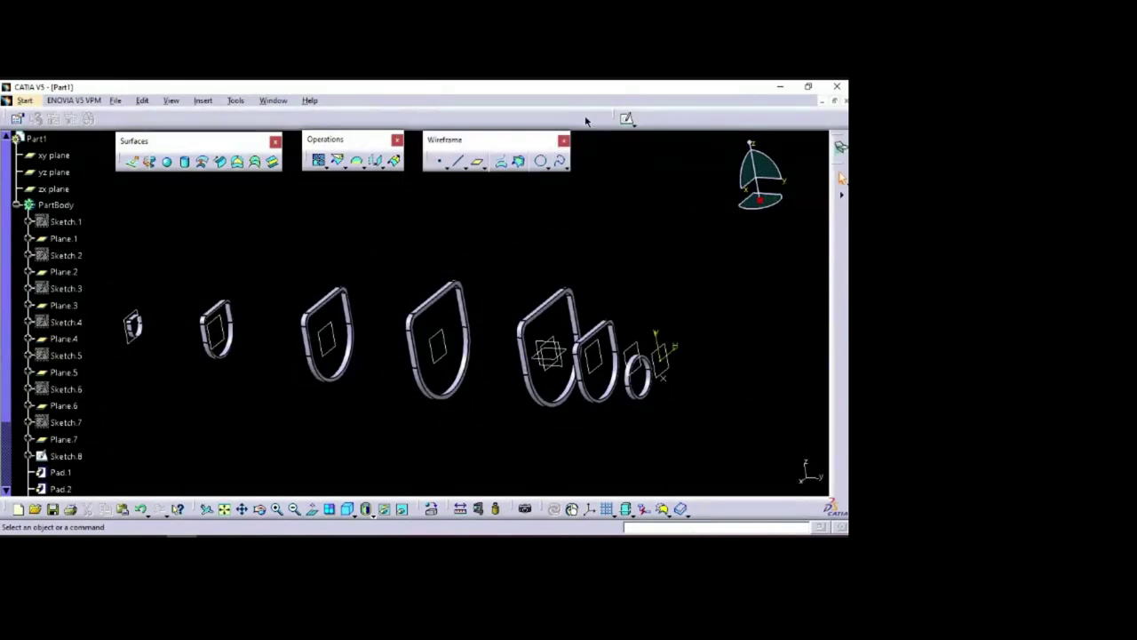
pyautogui.moveTo(621, 118); pyautogui.dragTo(587, 141)
pyautogui.click(599, 160)
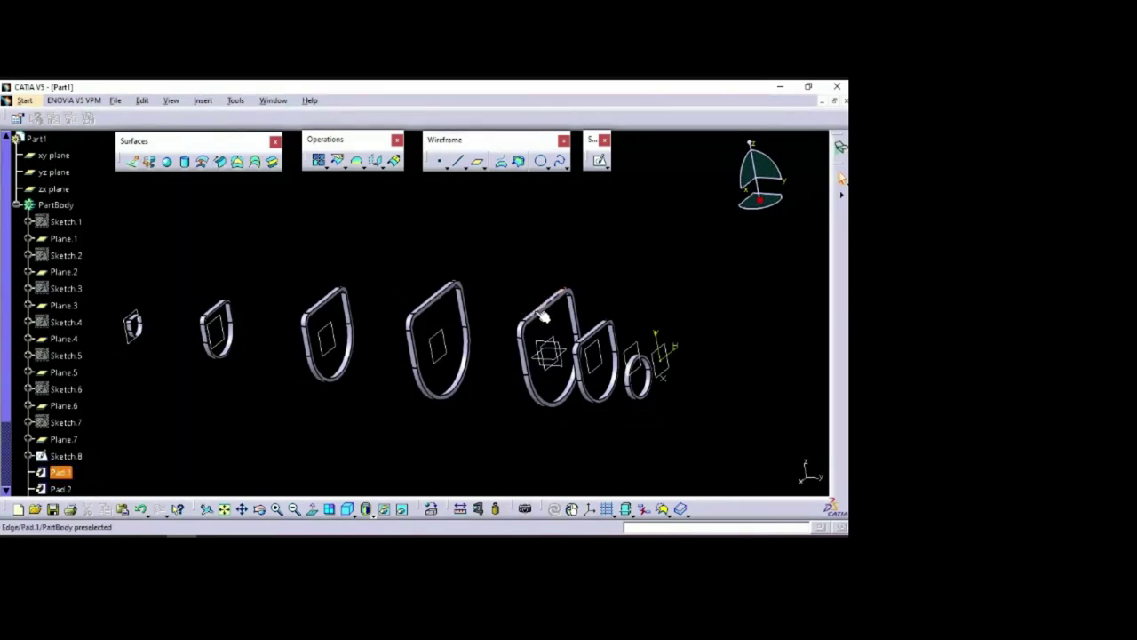
# Define a multi-sections surface between the upper straight edges of the Pad.1 and Pad.2 frames and preview it
pyautogui.moveTo(481, 252); pyautogui.dragTo(504, 212, button='middle')
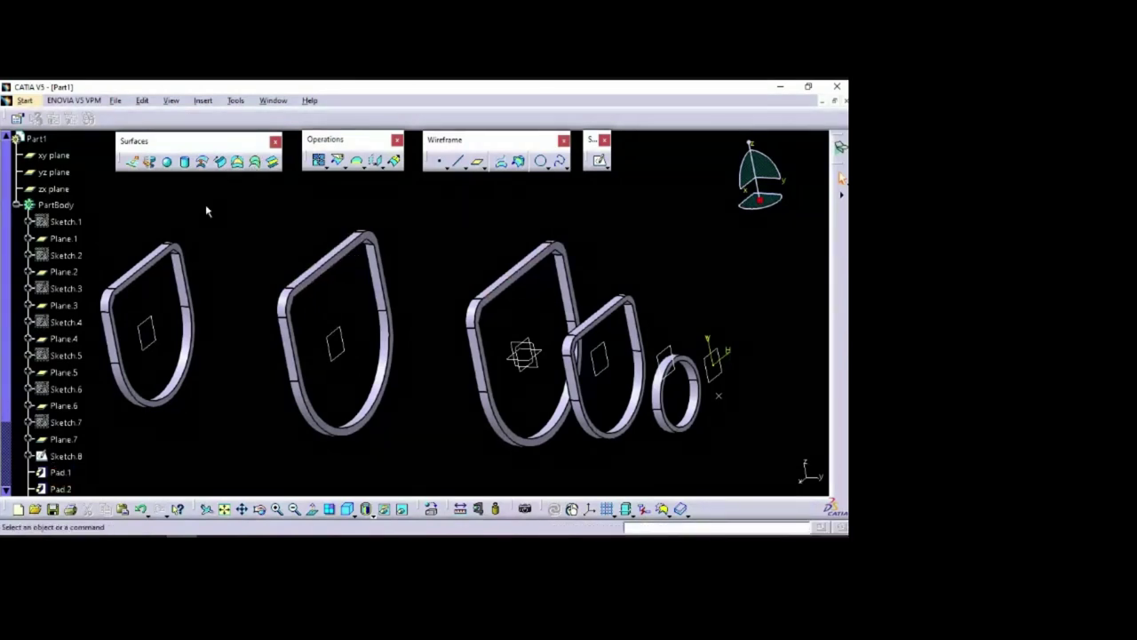
pyautogui.click(255, 163)
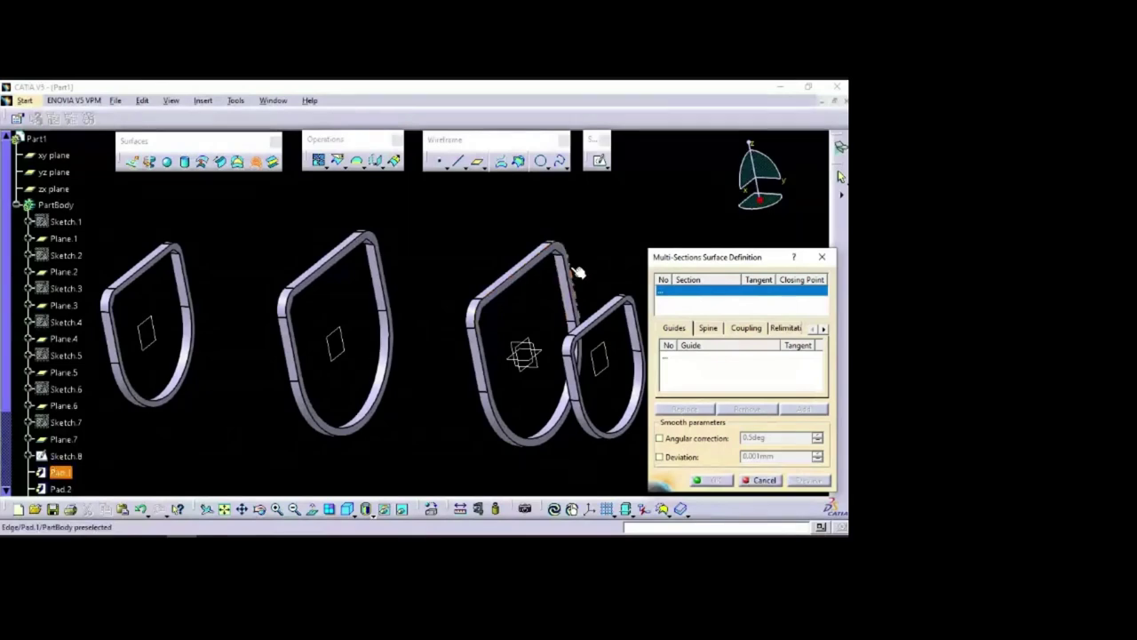
pyautogui.click(531, 258)
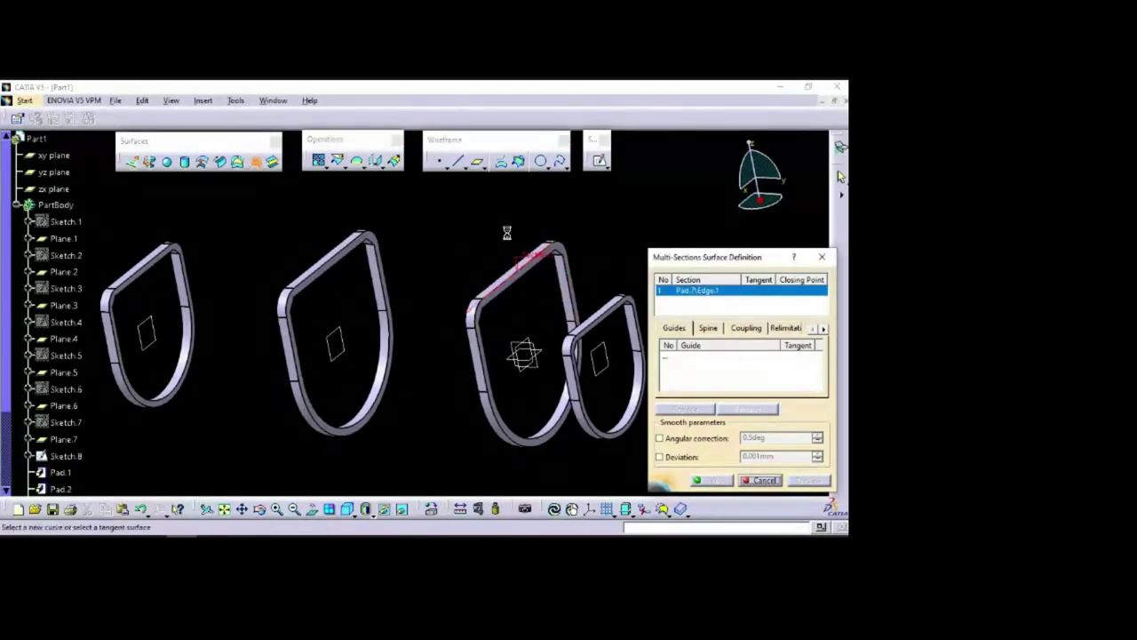
pyautogui.click(330, 250)
pyautogui.click(810, 481)
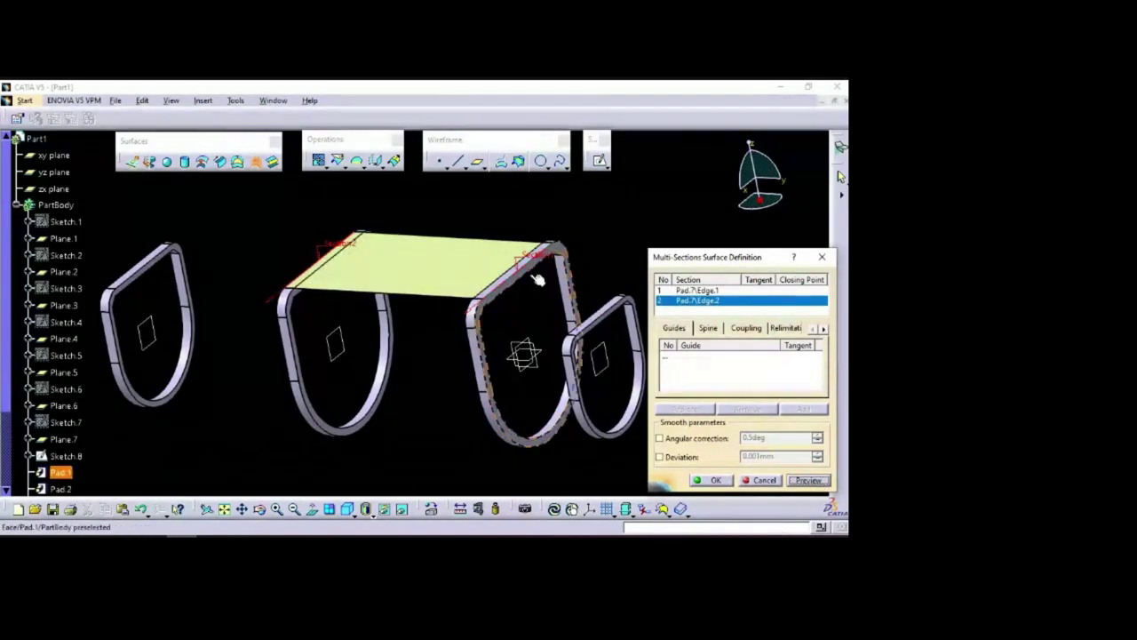
# Add the upper straight edges of the remaining three frames beyond Pad.2 as sections 3 to 5 and create the surface
pyautogui.moveTo(436, 226); pyautogui.dragTo(461, 306, button='middle')
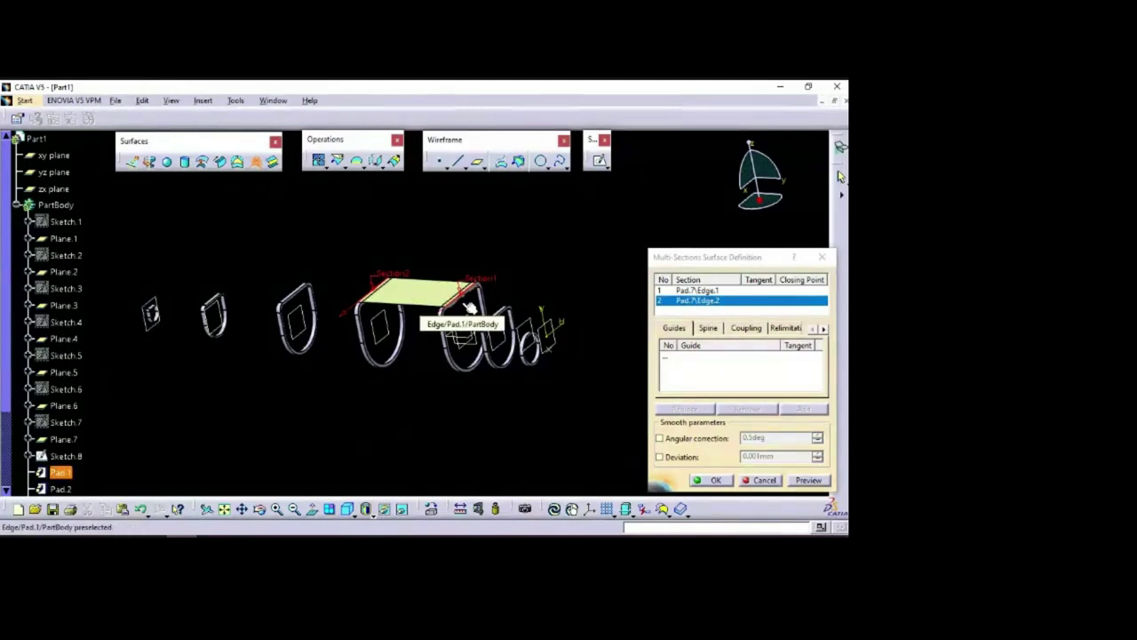
pyautogui.moveTo(265, 428); pyautogui.dragTo(285, 314, button='middle')
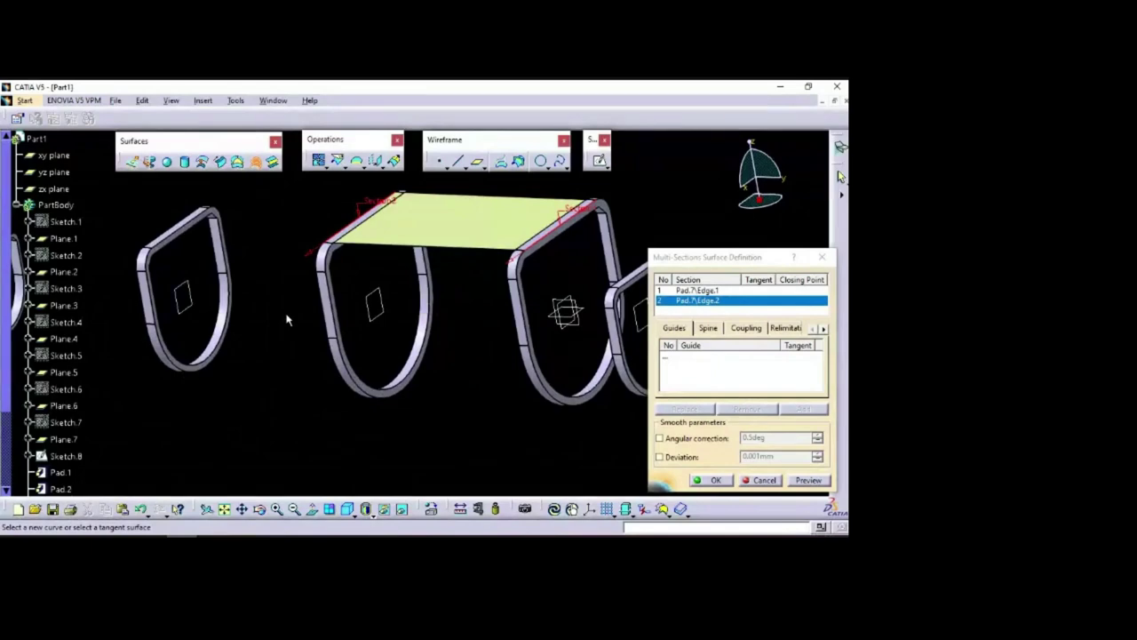
pyautogui.rightClick(574, 192)
pyautogui.press('Escape')
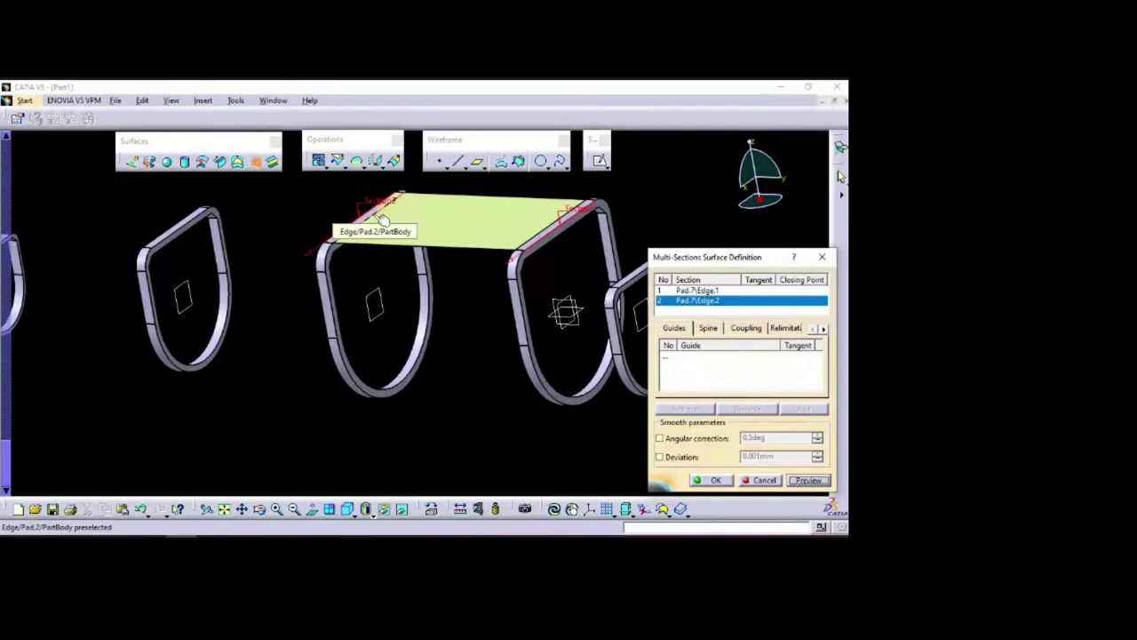
pyautogui.moveTo(488, 302); pyautogui.dragTo(586, 321, button='middle')
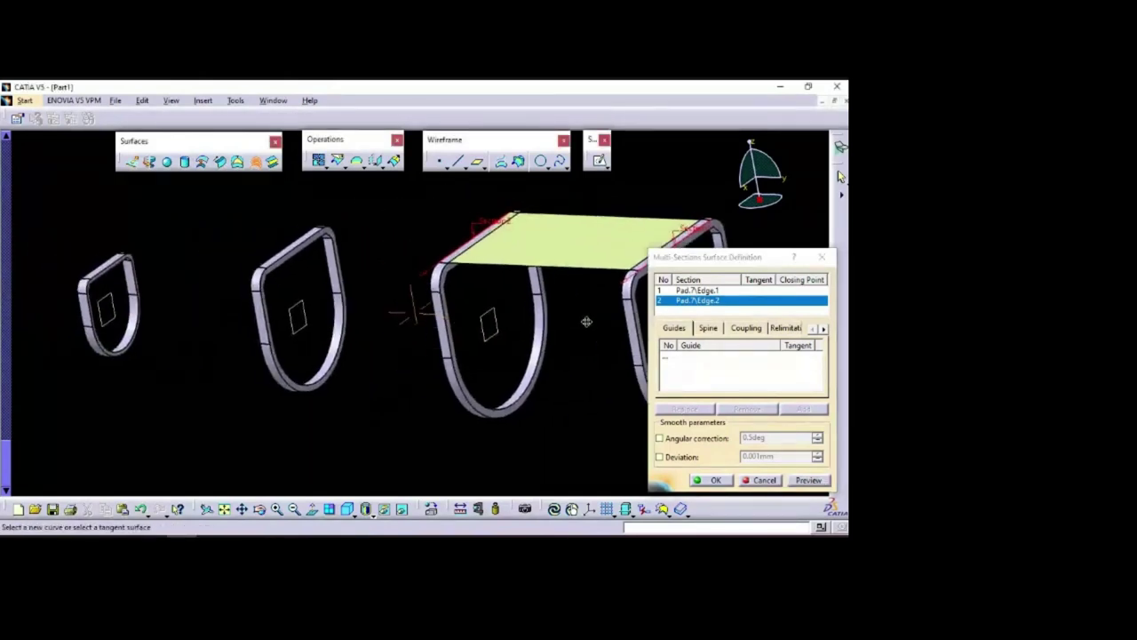
pyautogui.click(297, 252)
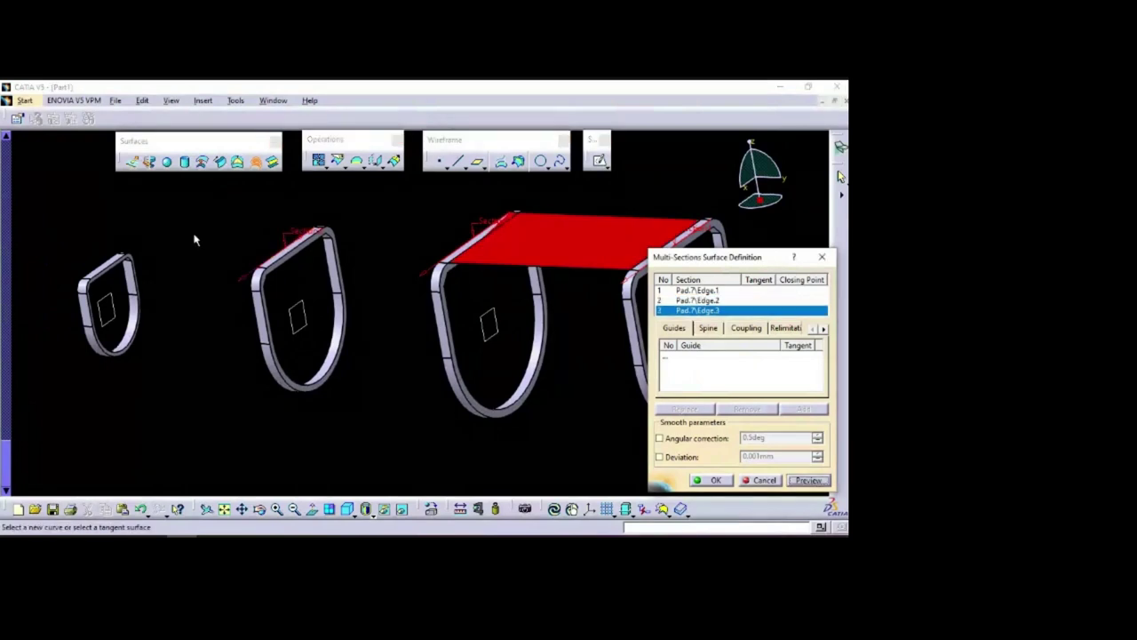
pyautogui.click(105, 264)
pyautogui.moveTo(104, 265); pyautogui.dragTo(223, 234, button='middle')
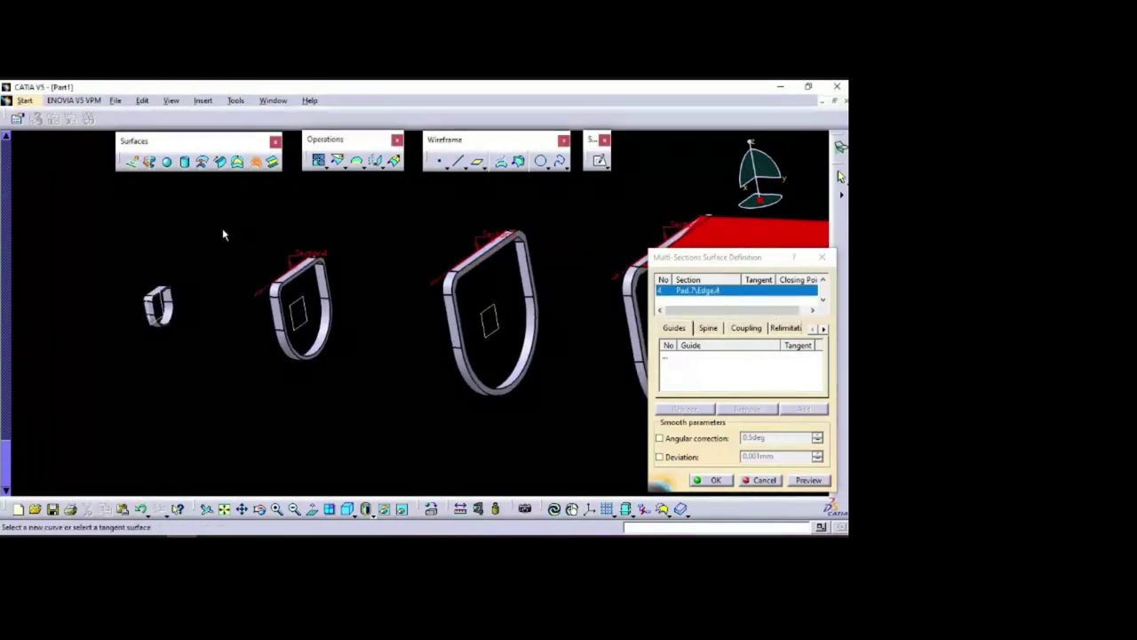
pyautogui.click(153, 290)
pyautogui.moveTo(298, 232); pyautogui.dragTo(614, 279, button='middle')
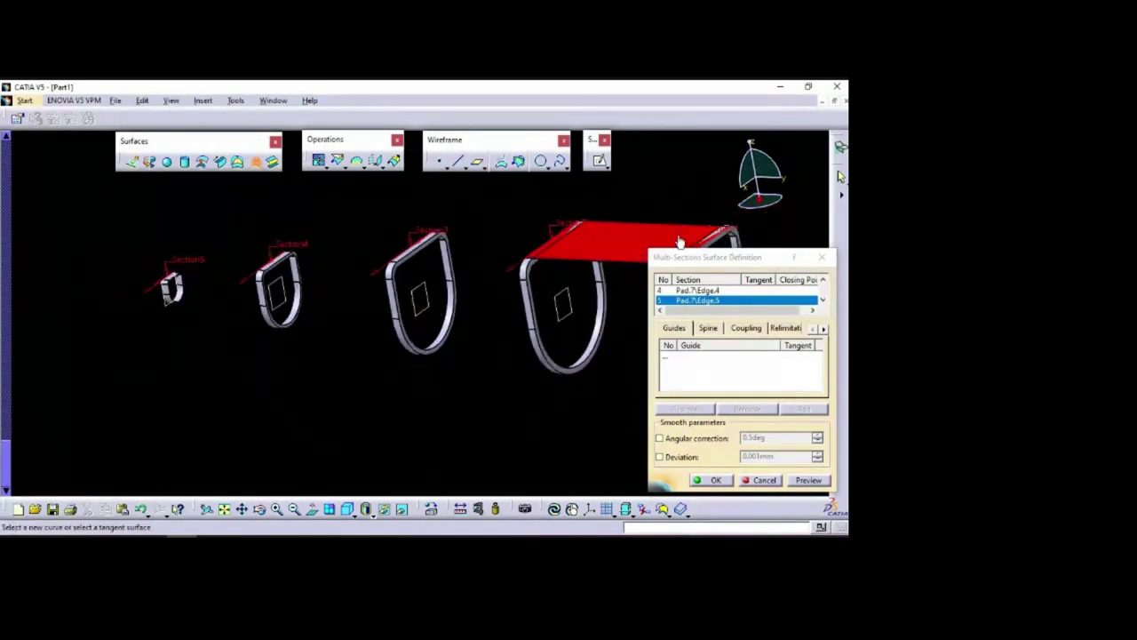
pyautogui.moveTo(273, 367); pyautogui.dragTo(182, 341, button='middle')
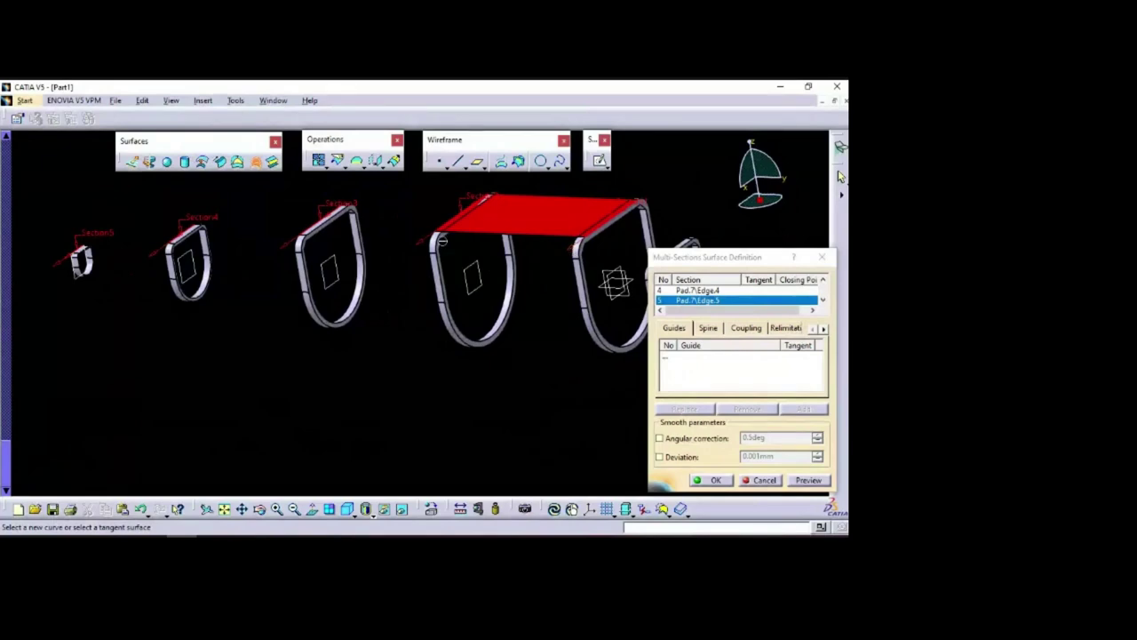
pyautogui.click(726, 482)
# Create a second multi-sections surface from the rounded upper corner edges of the Pad.1 and Pad.2 frames
pyautogui.moveTo(413, 335); pyautogui.dragTo(438, 307, button='middle')
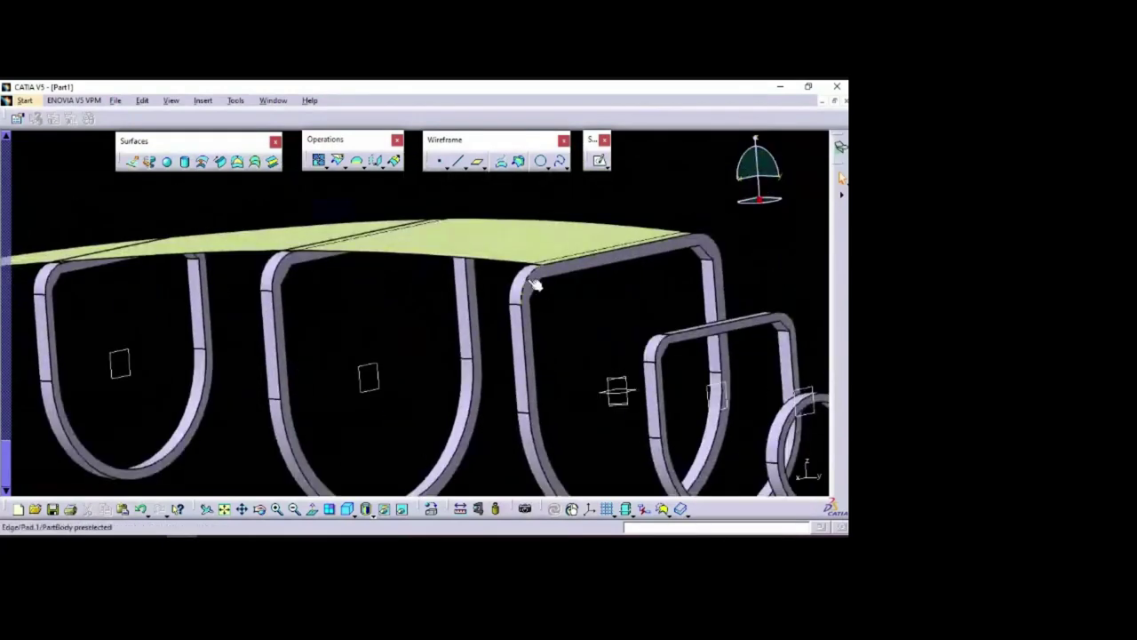
pyautogui.click(255, 162)
pyautogui.click(530, 284)
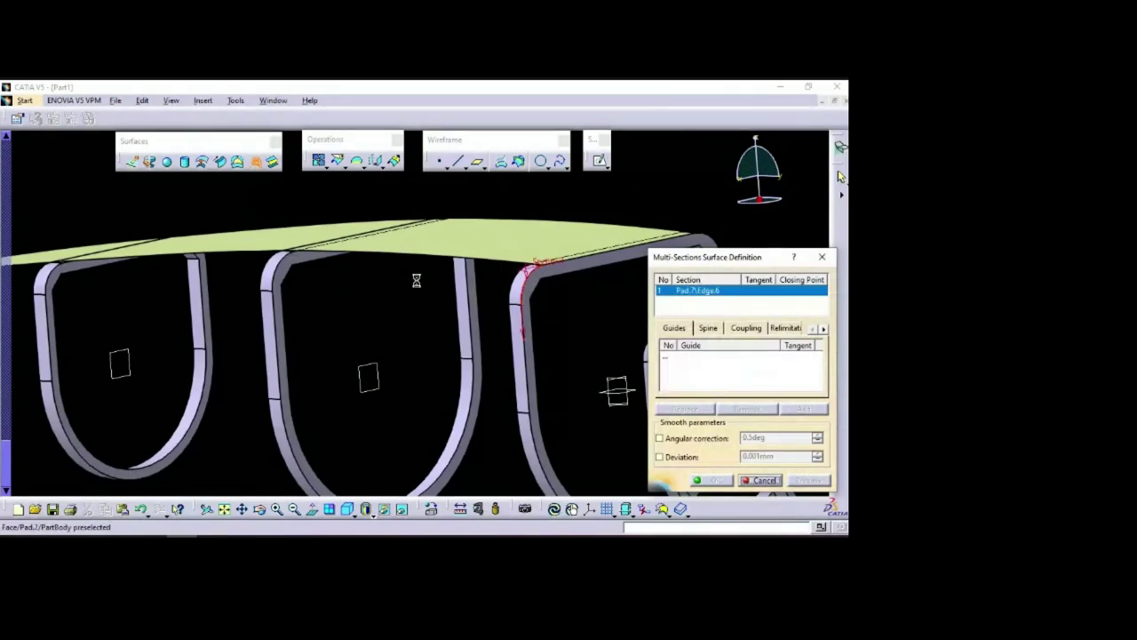
pyautogui.click(268, 289)
pyautogui.moveTo(268, 289); pyautogui.dragTo(411, 345, button='middle')
pyautogui.click(716, 480)
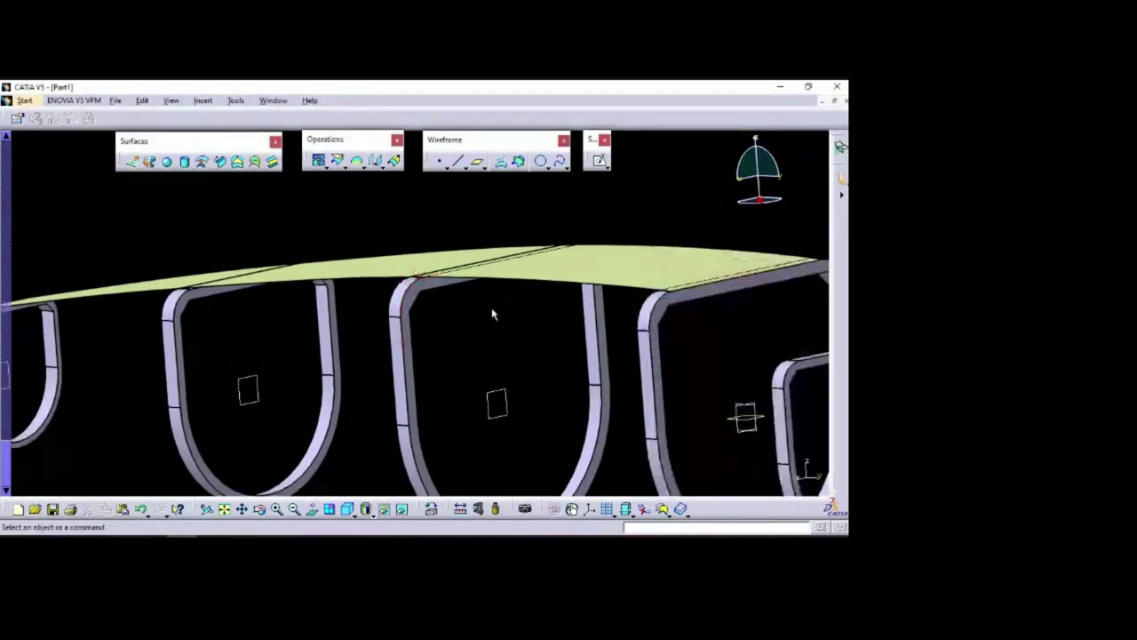
# Create a multi-sections surface through the rounded upper corner edges of all five frames, starting at the Pad.1 frame
pyautogui.click(255, 161)
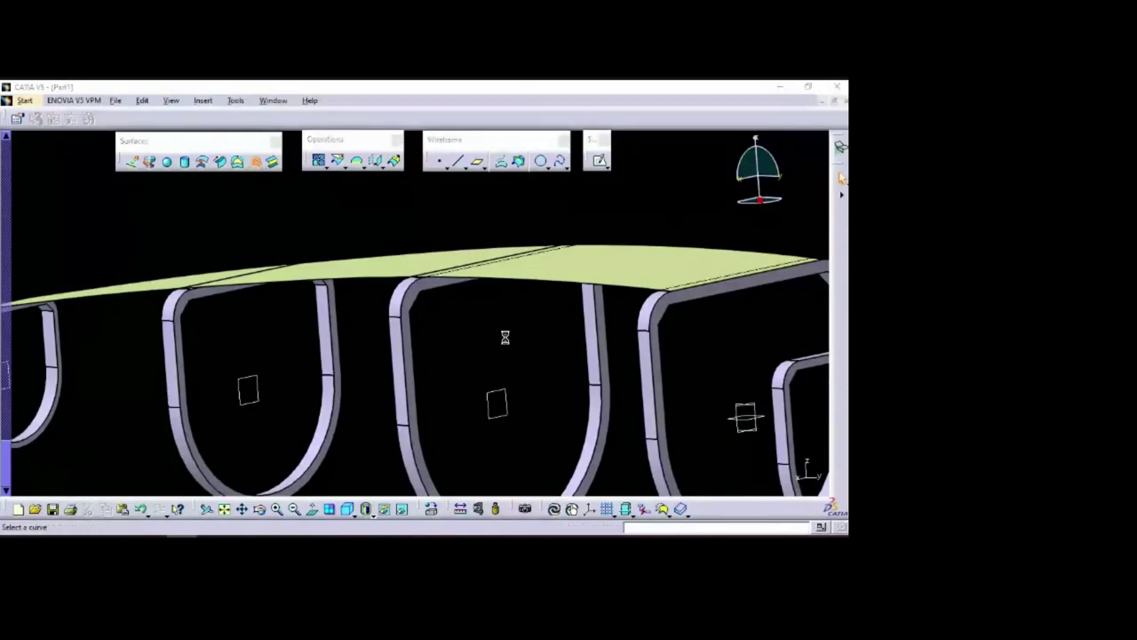
pyautogui.moveTo(707, 261); pyautogui.dragTo(807, 282)
pyautogui.click(654, 306)
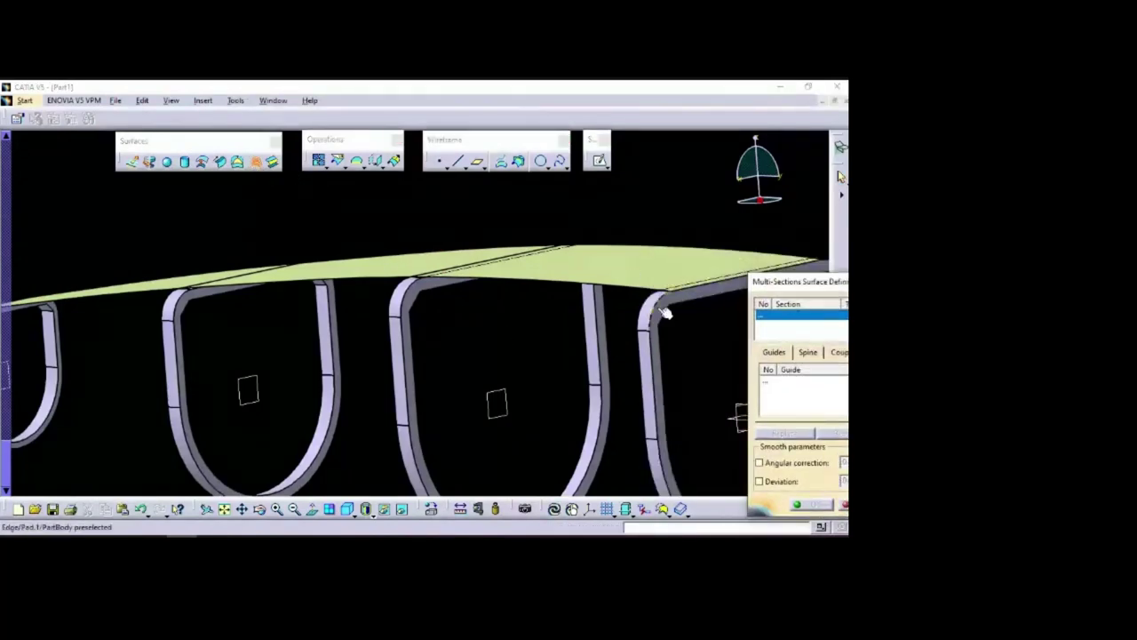
pyautogui.click(400, 286)
pyautogui.click(174, 302)
pyautogui.keyDown('ctrl'); pyautogui.moveTo(151, 258); pyautogui.dragTo(216, 358, button='middle'); pyautogui.keyUp('ctrl')
pyautogui.click(169, 331)
pyautogui.click(217, 359)
pyautogui.keyDown('ctrl'); pyautogui.moveTo(332, 272); pyautogui.dragTo(406, 419, button='middle'); pyautogui.keyUp('ctrl')
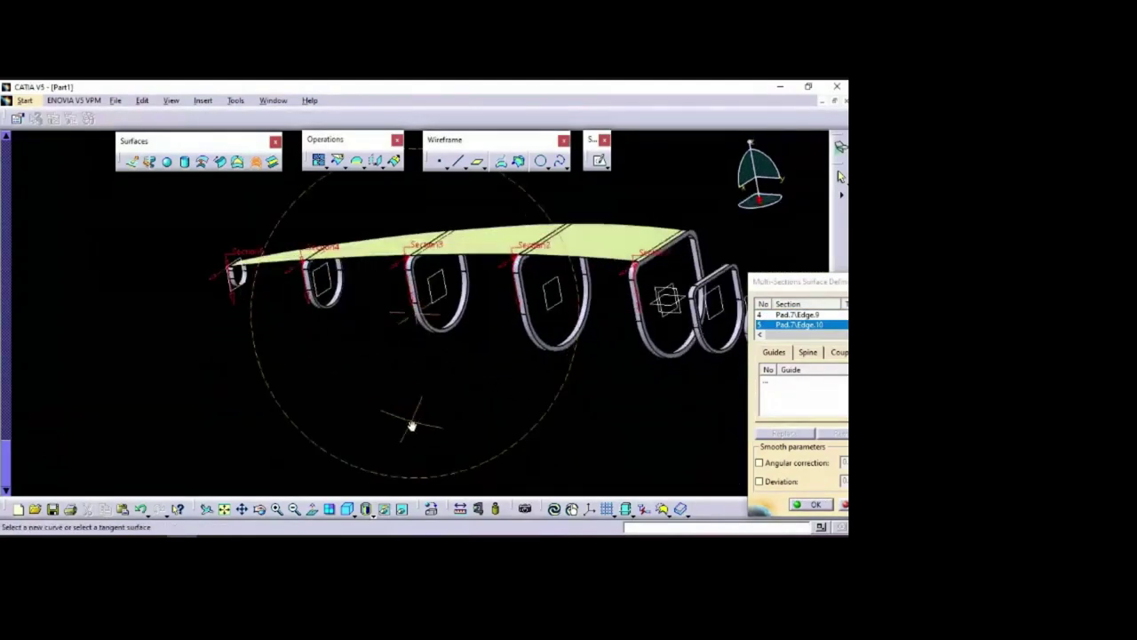
pyautogui.click(817, 508)
# Inspect the seam between the corner and upper surfaces, and delete both multi-sections surfaces
pyautogui.keyDown('ctrl'); pyautogui.moveTo(515, 400); pyautogui.dragTo(279, 275, button='middle'); pyautogui.keyUp('ctrl')
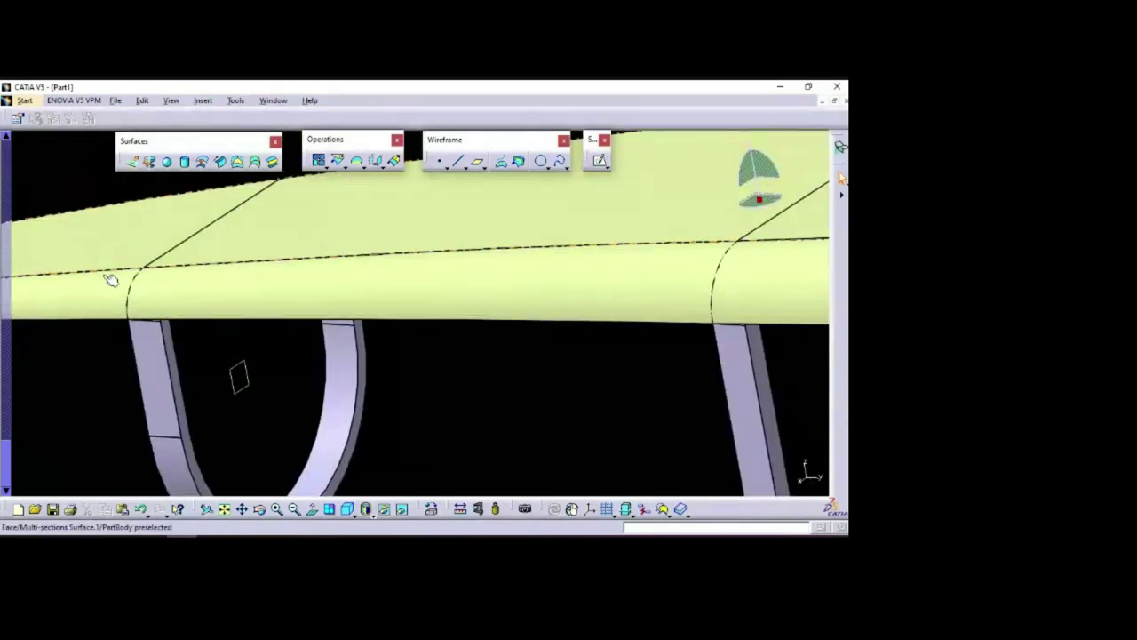
pyautogui.moveTo(495, 236); pyautogui.dragTo(632, 264, button='middle')
pyautogui.moveTo(712, 200); pyautogui.dragTo(551, 297, button='middle')
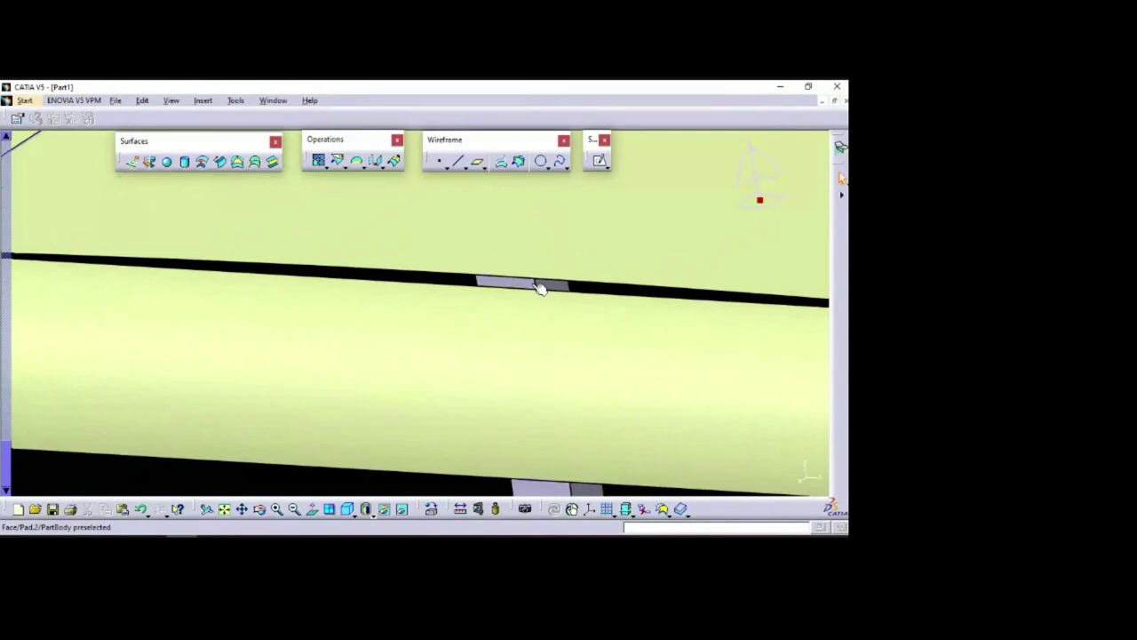
pyautogui.moveTo(649, 190); pyautogui.dragTo(625, 292, button='middle')
pyautogui.moveTo(632, 216); pyautogui.dragTo(688, 275, button='middle')
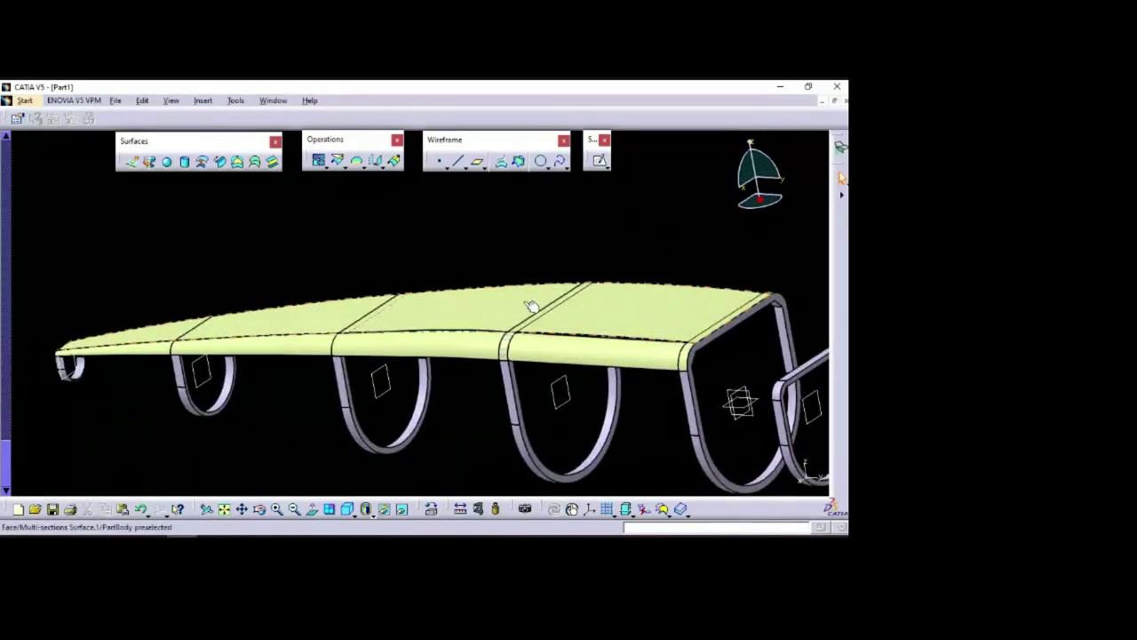
pyautogui.moveTo(439, 418); pyautogui.dragTo(524, 289, button='middle')
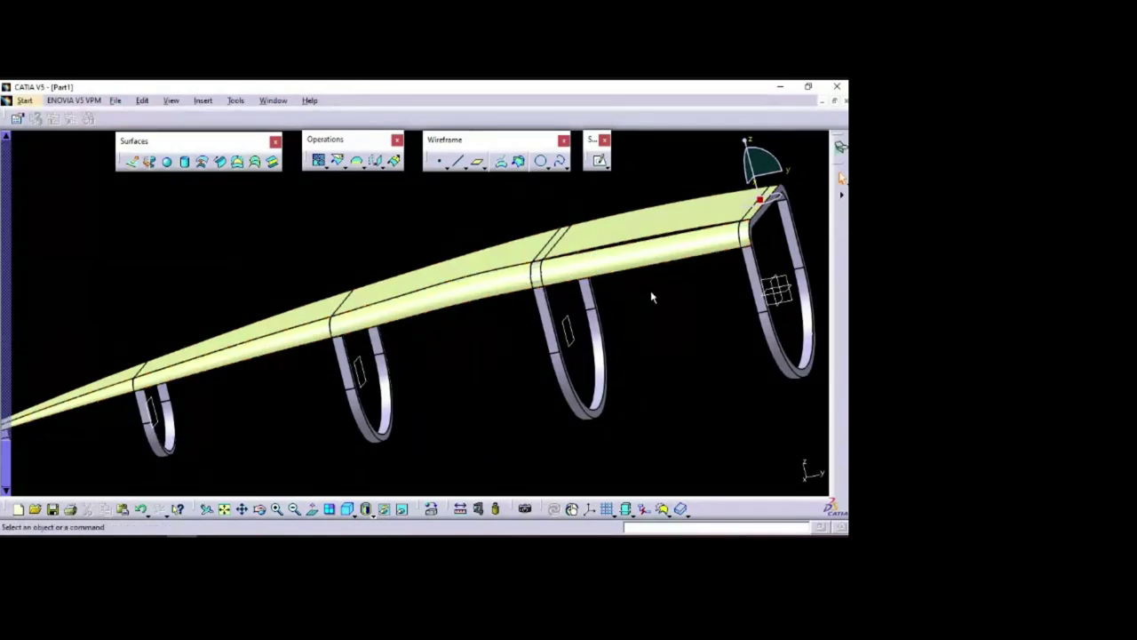
pyautogui.click(668, 255)
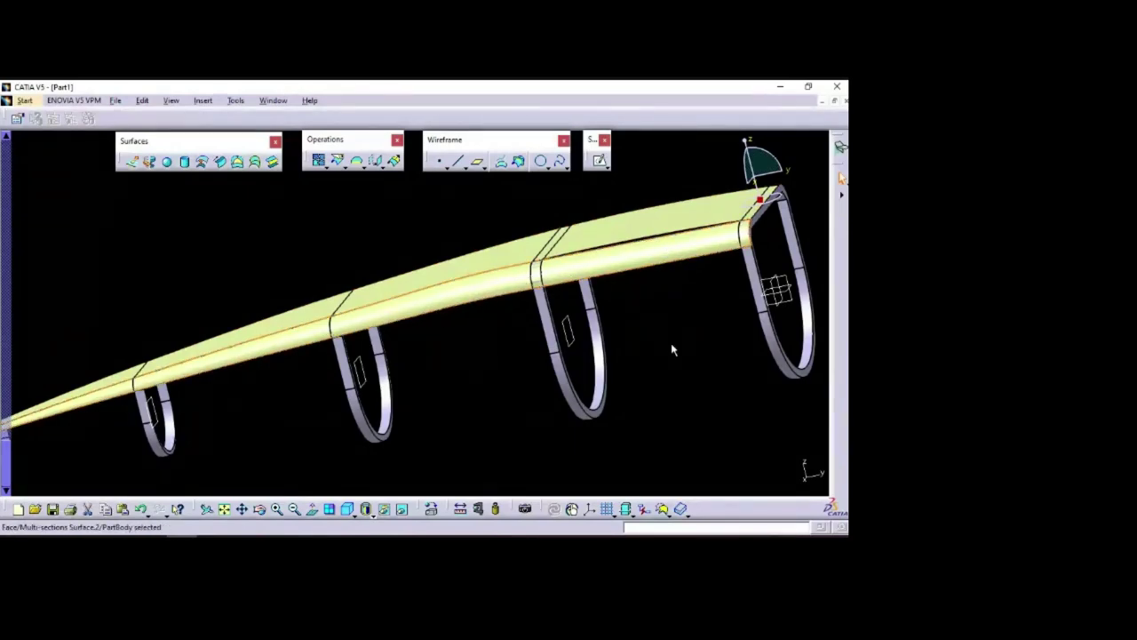
pyautogui.press('Delete')
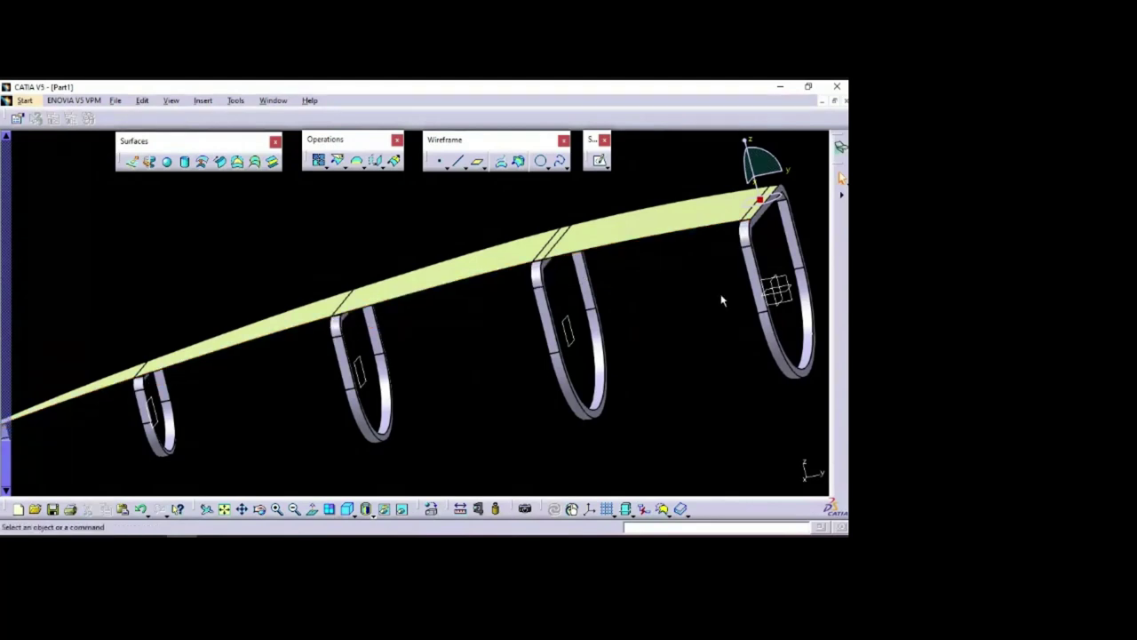
pyautogui.click(711, 215)
pyautogui.press('Delete')
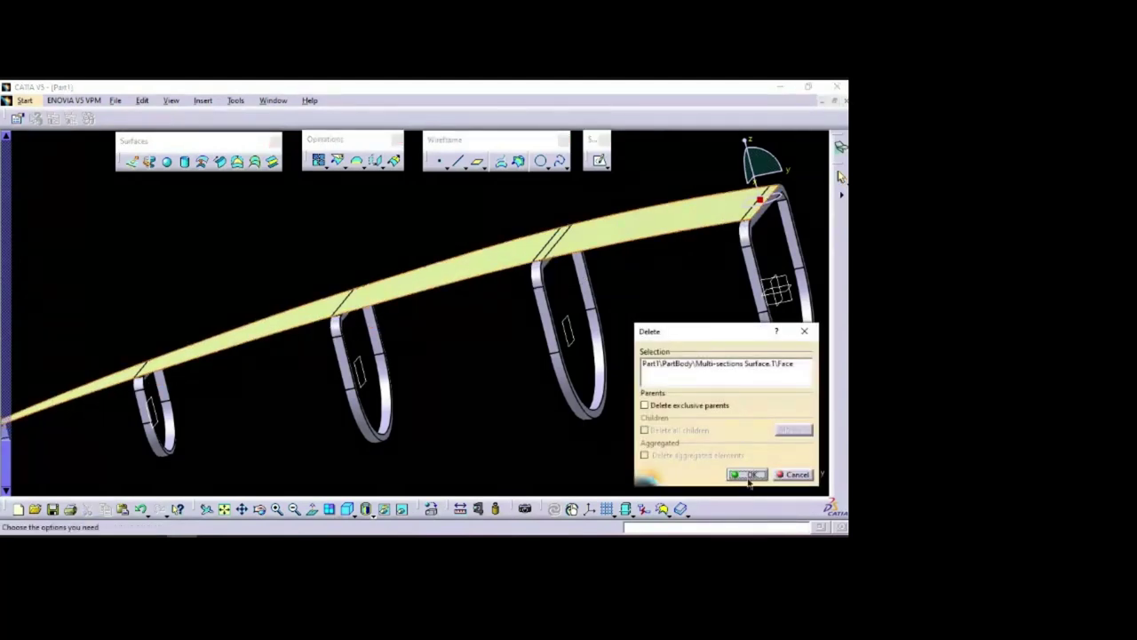
pyautogui.click(747, 474)
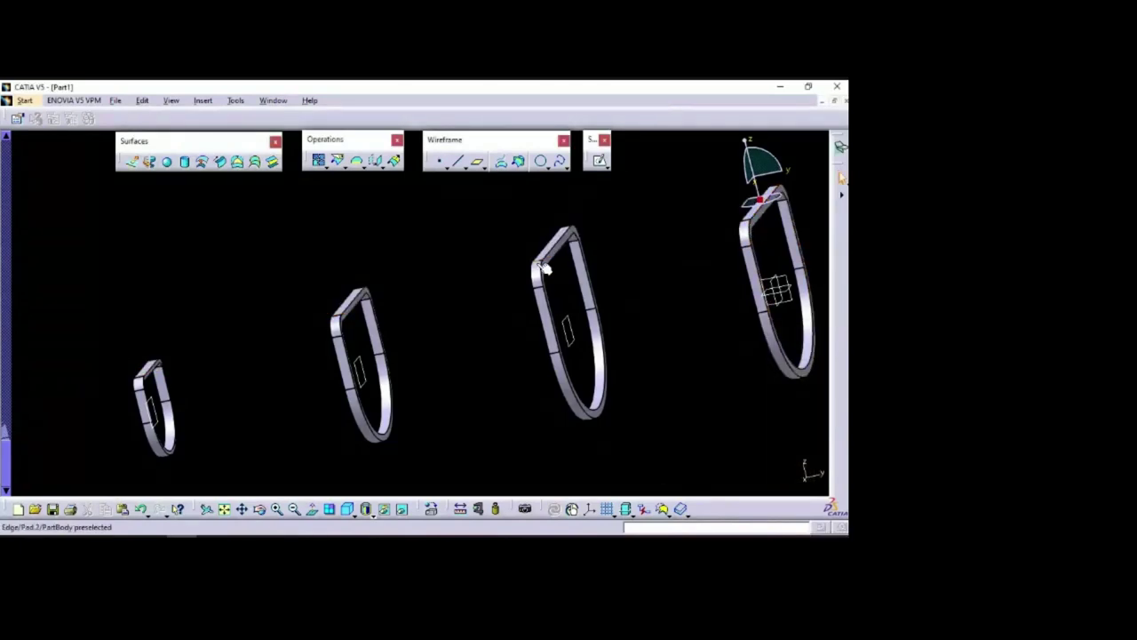
# Create two multi-sections surfaces between the Pad.1 and Pad.2 frames, one from the straight upper edges and one from the rounded corner edges
pyautogui.moveTo(698, 234); pyautogui.dragTo(410, 223, button='middle')
pyautogui.click(255, 161)
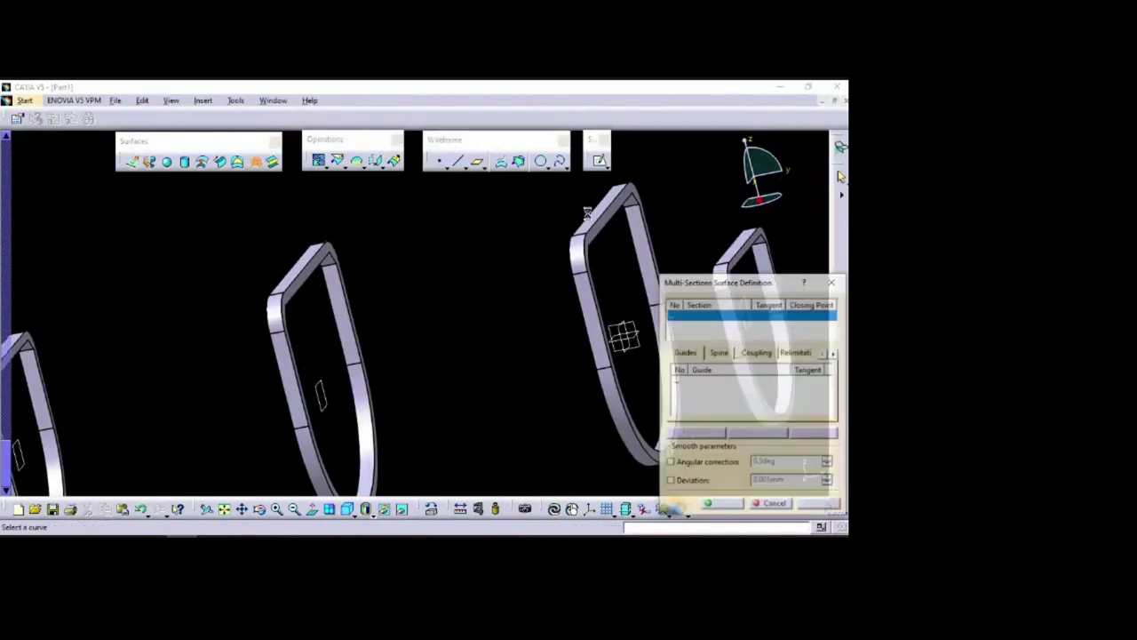
pyautogui.click(297, 262)
pyautogui.click(726, 505)
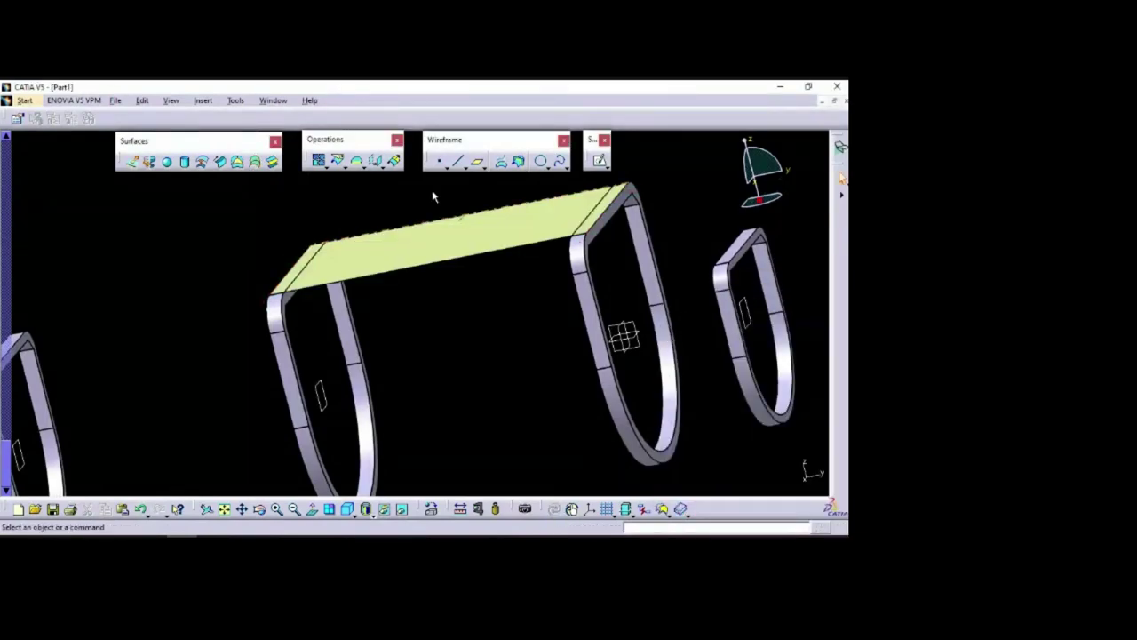
pyautogui.click(255, 161)
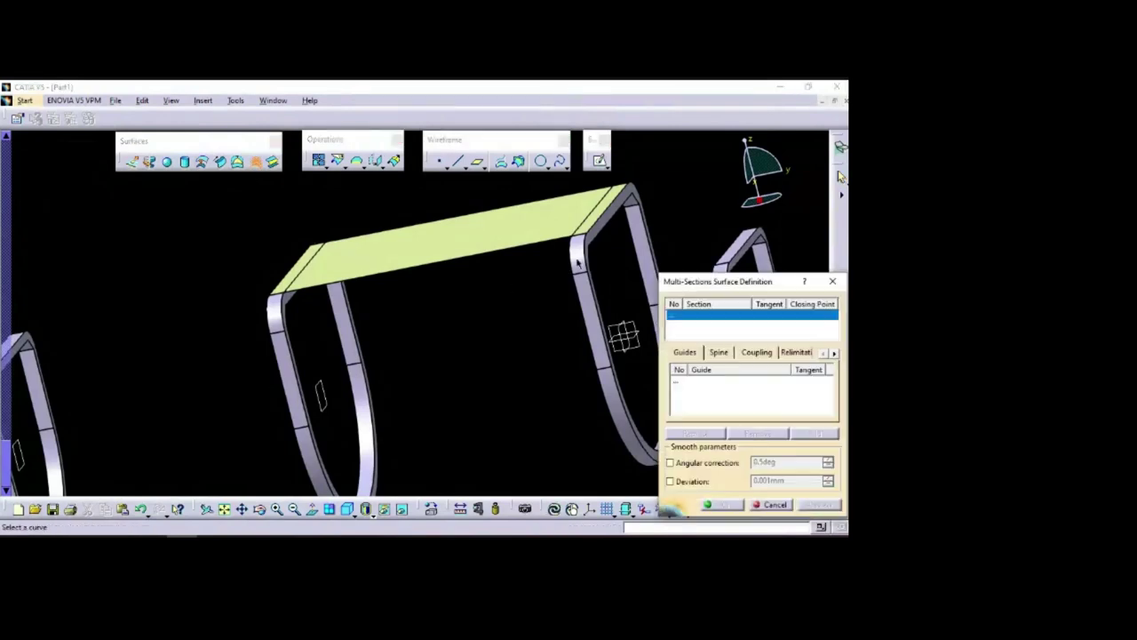
pyautogui.click(590, 254)
pyautogui.click(274, 312)
pyautogui.click(723, 505)
# Create a multi-sections surface between the straight side edges of the Pad.2 and Pad.1 frames, below the covered corner
pyautogui.moveTo(507, 343); pyautogui.dragTo(487, 449, button='middle')
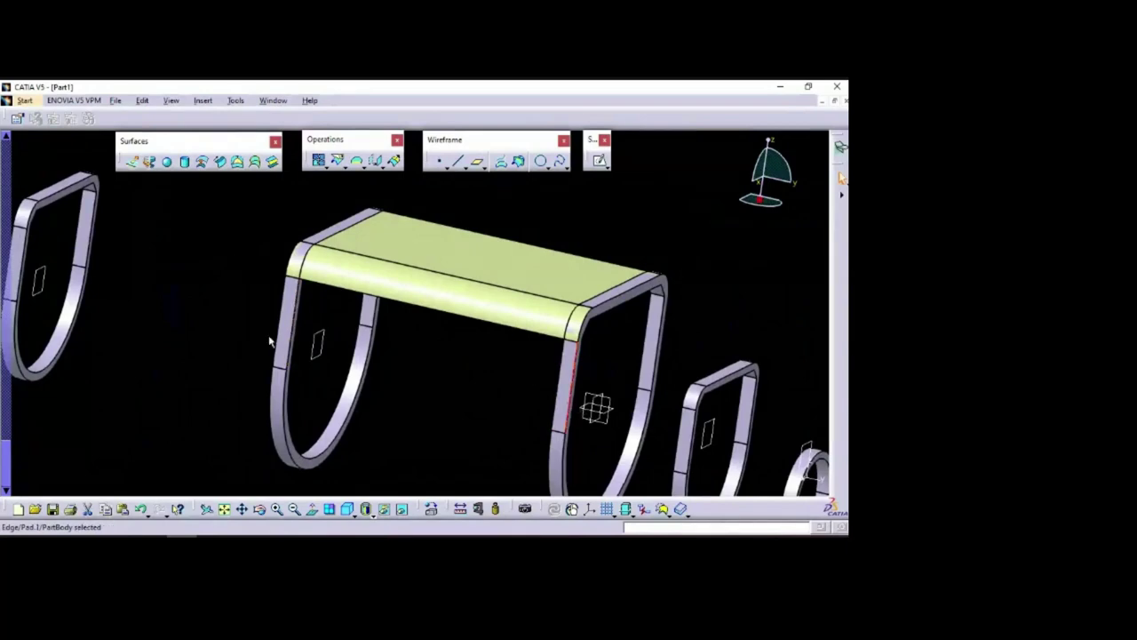
pyautogui.click(282, 331)
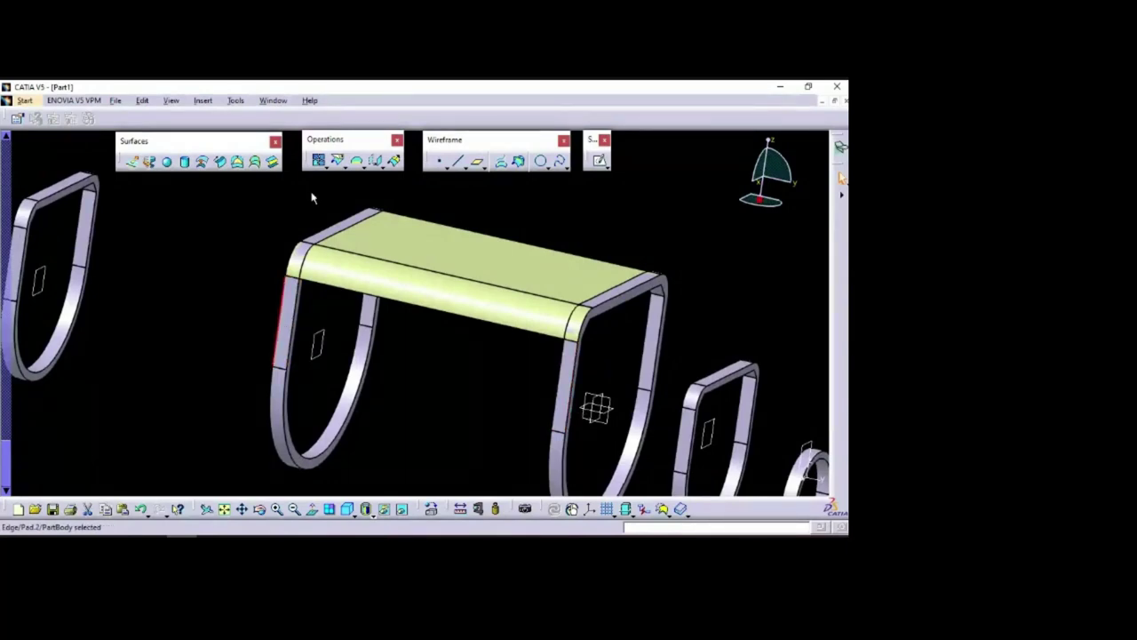
pyautogui.press('Return')
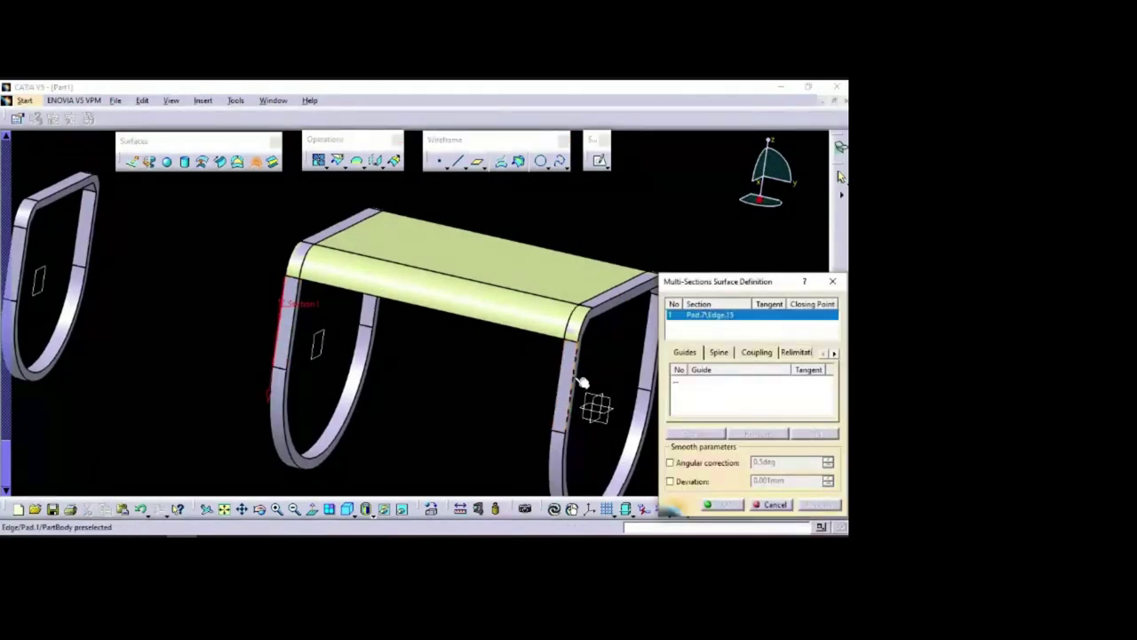
pyautogui.click(573, 377)
pyautogui.click(726, 504)
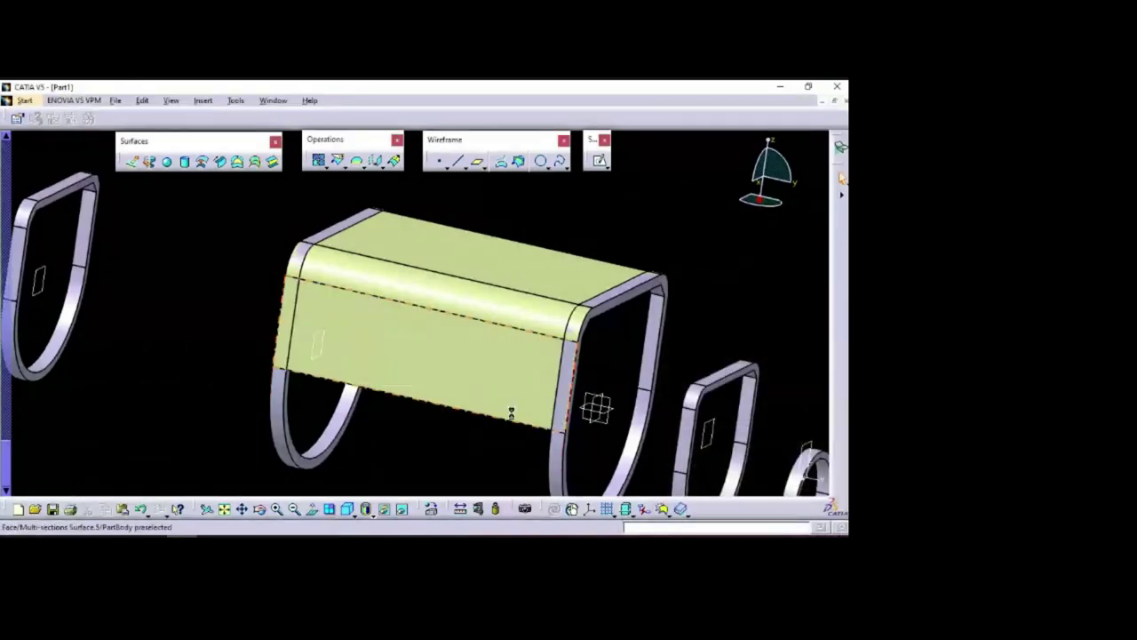
# Create a multi-sections surface between the curved lower edges of the Pad.1 and Pad.2 frames
pyautogui.moveTo(463, 464); pyautogui.dragTo(465, 381, button='middle')
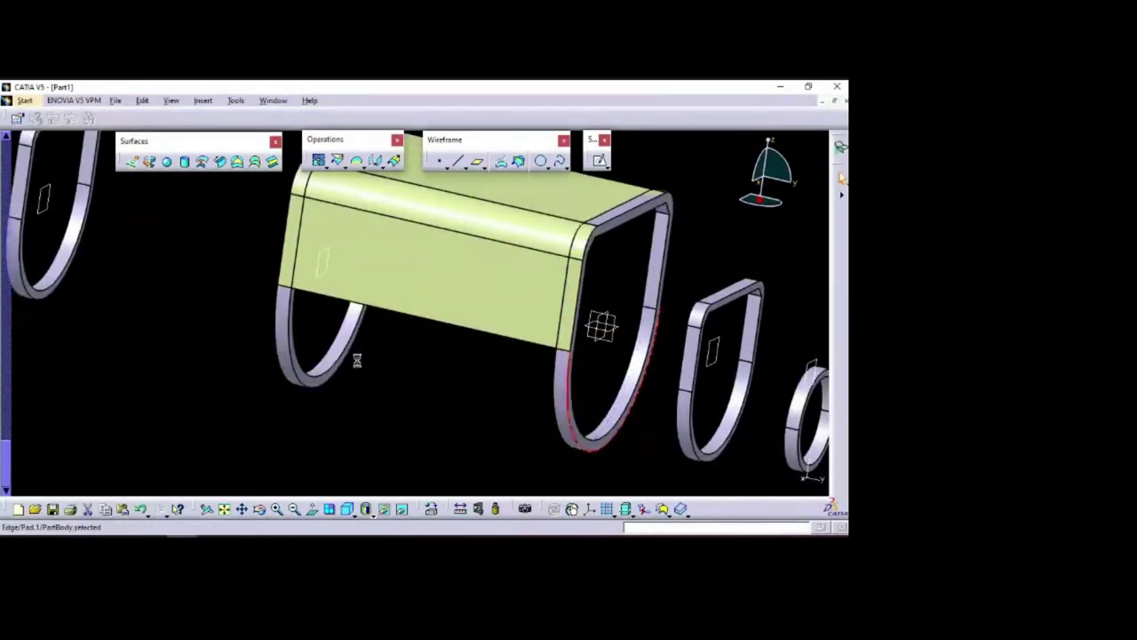
pyautogui.click(255, 161)
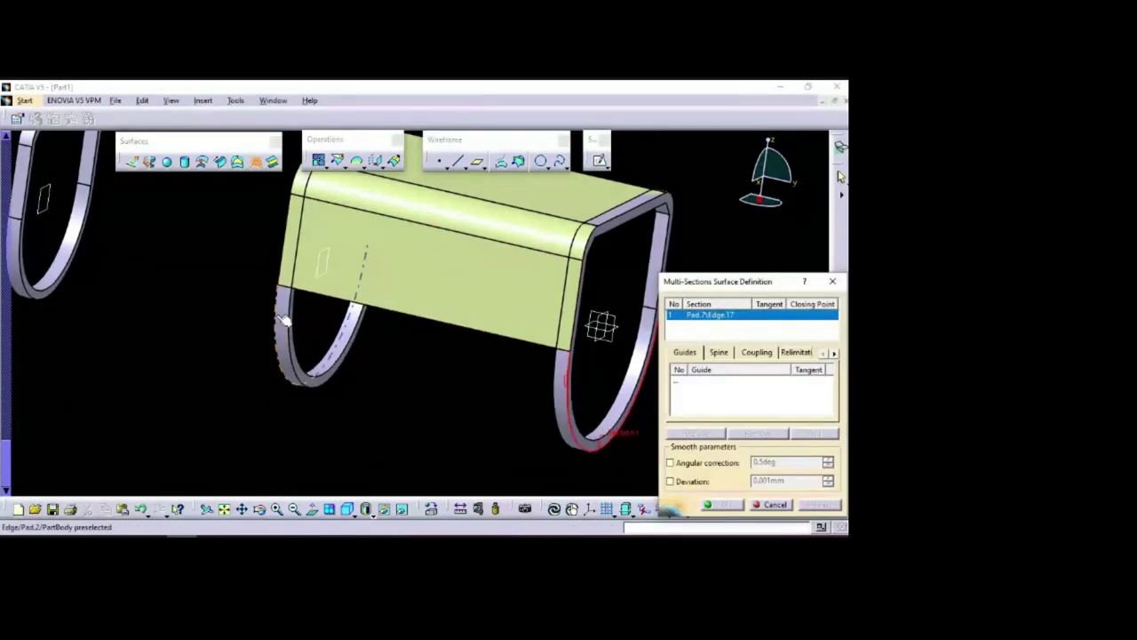
pyautogui.click(280, 320)
pyautogui.click(726, 505)
pyautogui.rightClick(840, 178)
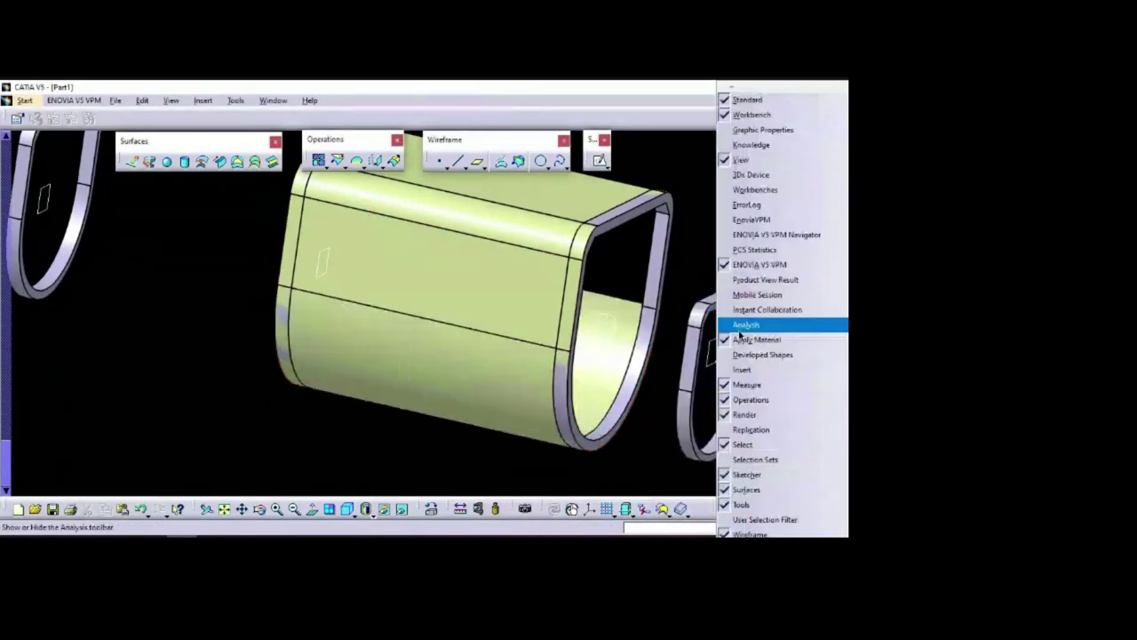
pyautogui.click(684, 275)
# Create a multi-sections surface between the opposite rounded upper corner edges of the Pad.1 and Pad.2 frames
pyautogui.moveTo(716, 236); pyautogui.dragTo(383, 323, button='middle')
pyautogui.moveTo(719, 326); pyautogui.dragTo(451, 221, button='middle')
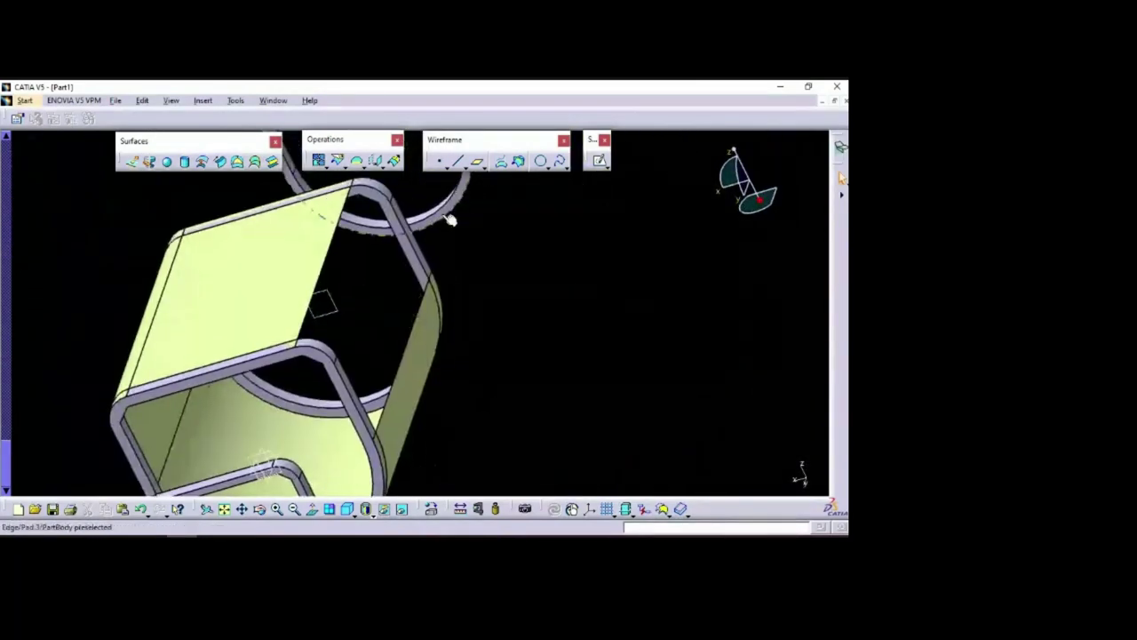
pyautogui.click(255, 160)
pyautogui.click(328, 356)
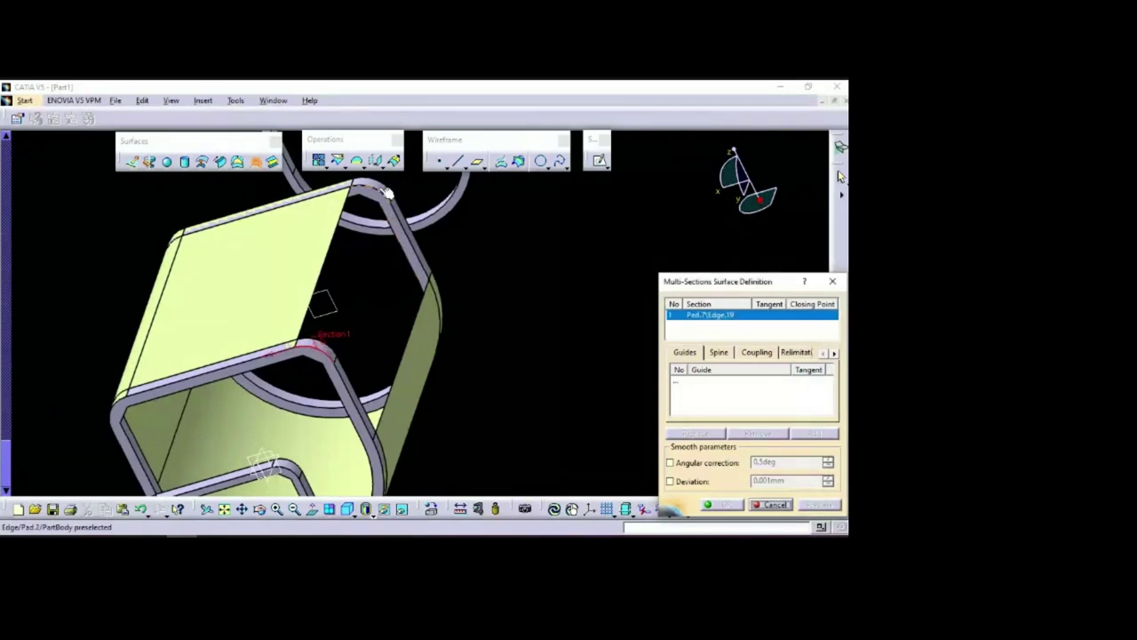
pyautogui.click(387, 184)
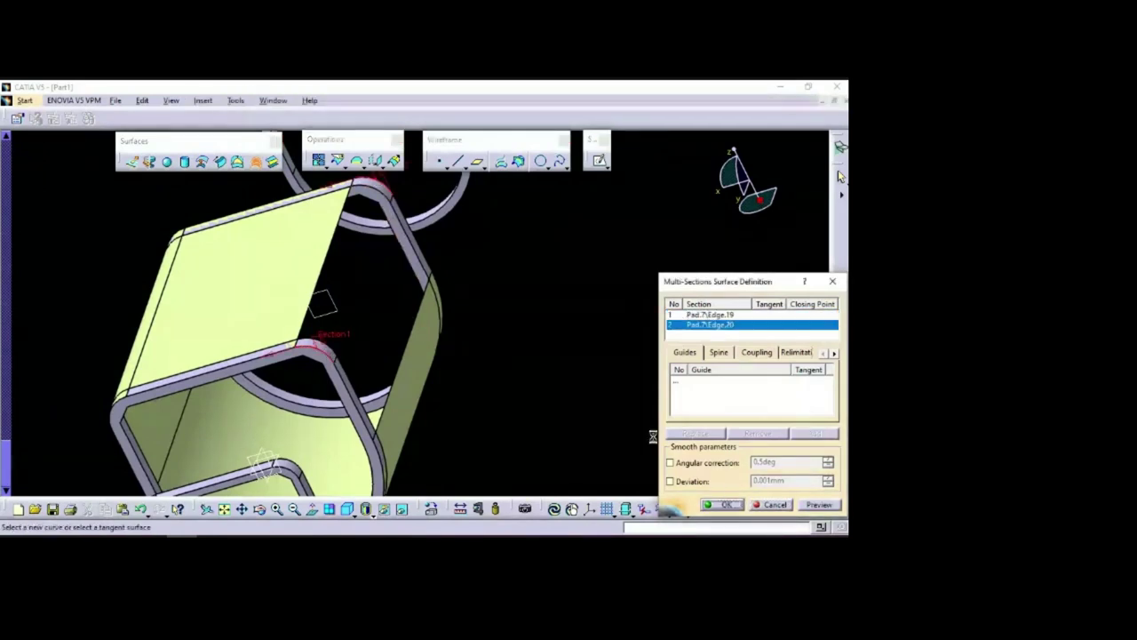
pyautogui.click(730, 509)
# Close the remaining open side with a multi-sections surface between the straight side edges of the Pad.1 and Pad.2 frames
pyautogui.click(364, 413)
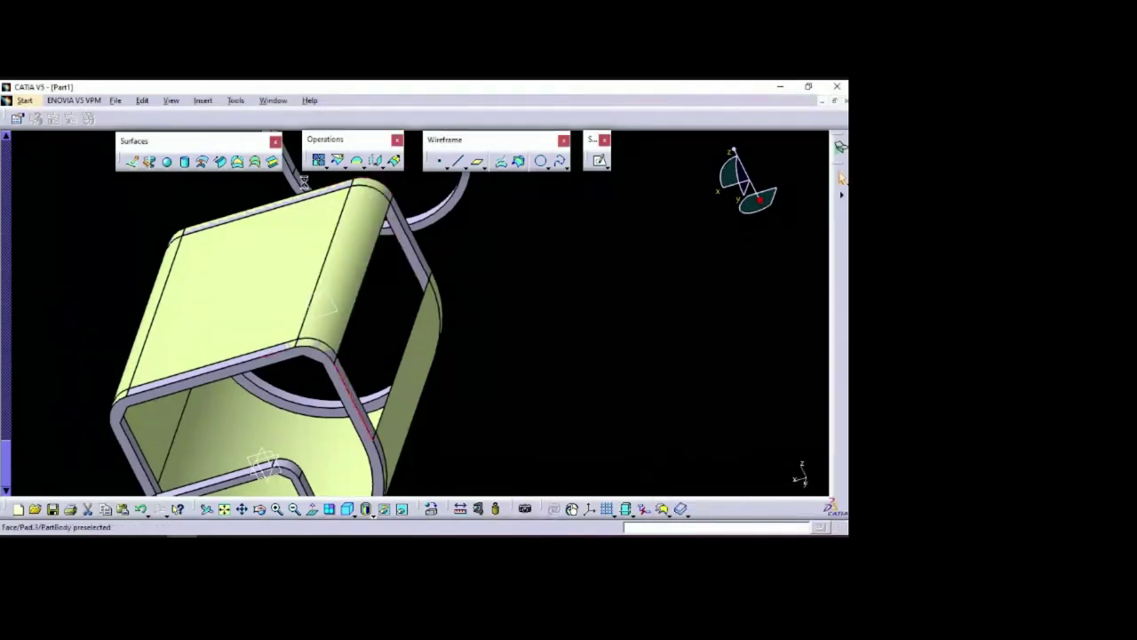
pyautogui.click(272, 162)
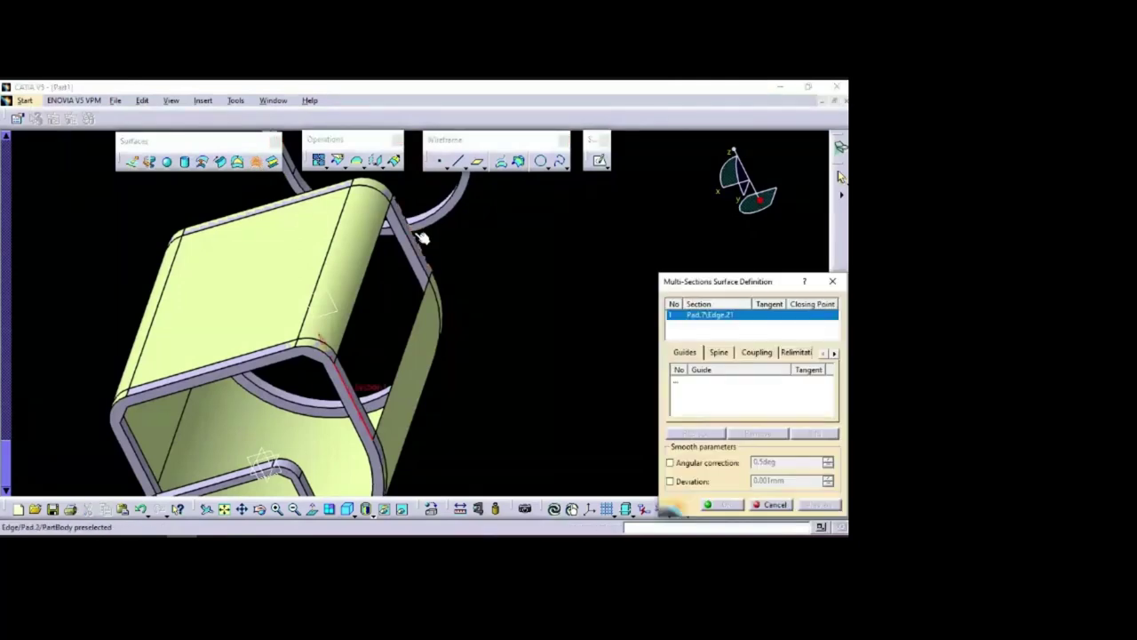
pyautogui.click(422, 238)
pyautogui.click(725, 505)
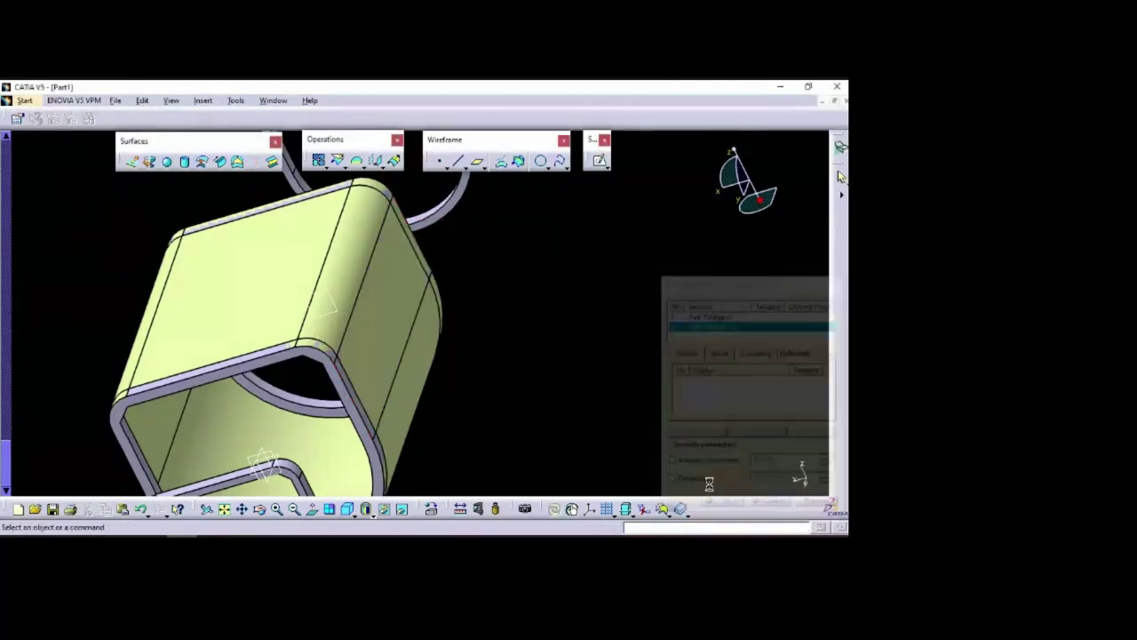
# Open a sketch on the Pad.2 frame face that points toward the next uncovered frame
pyautogui.moveTo(585, 263); pyautogui.dragTo(346, 342, button='middle')
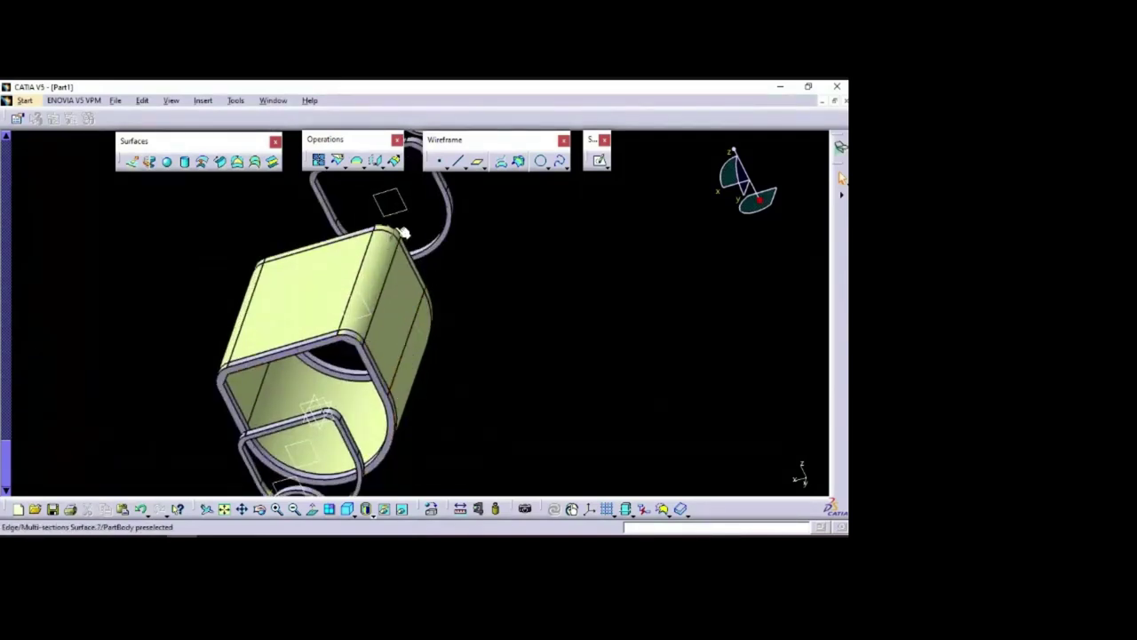
pyautogui.moveTo(177, 299); pyautogui.dragTo(417, 252, button='middle')
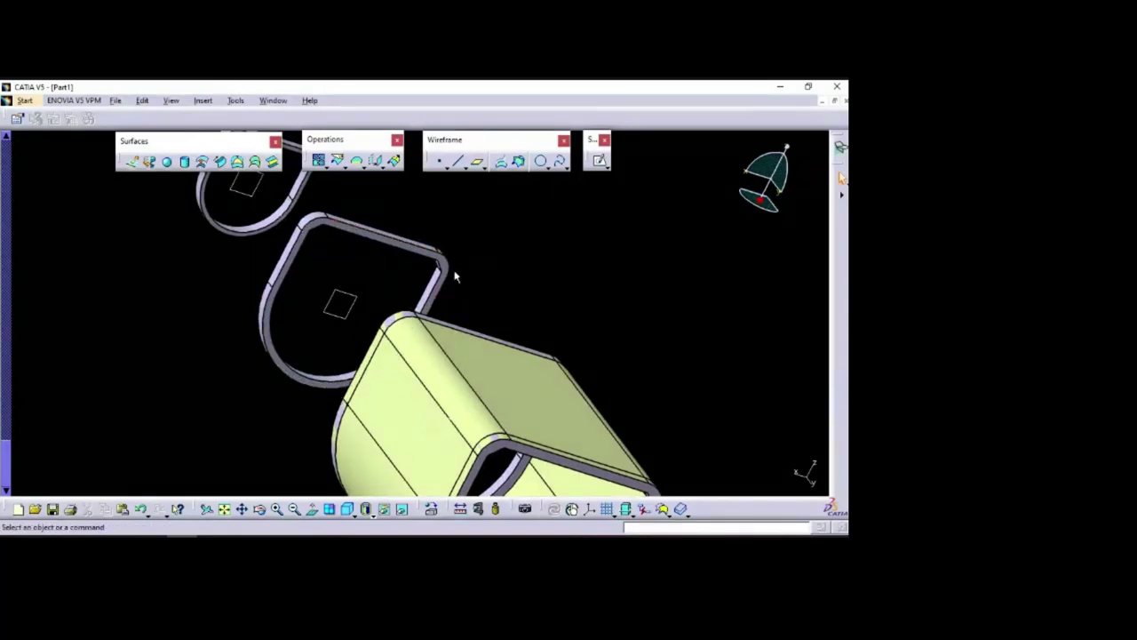
pyautogui.moveTo(396, 209); pyautogui.dragTo(507, 330, button='middle')
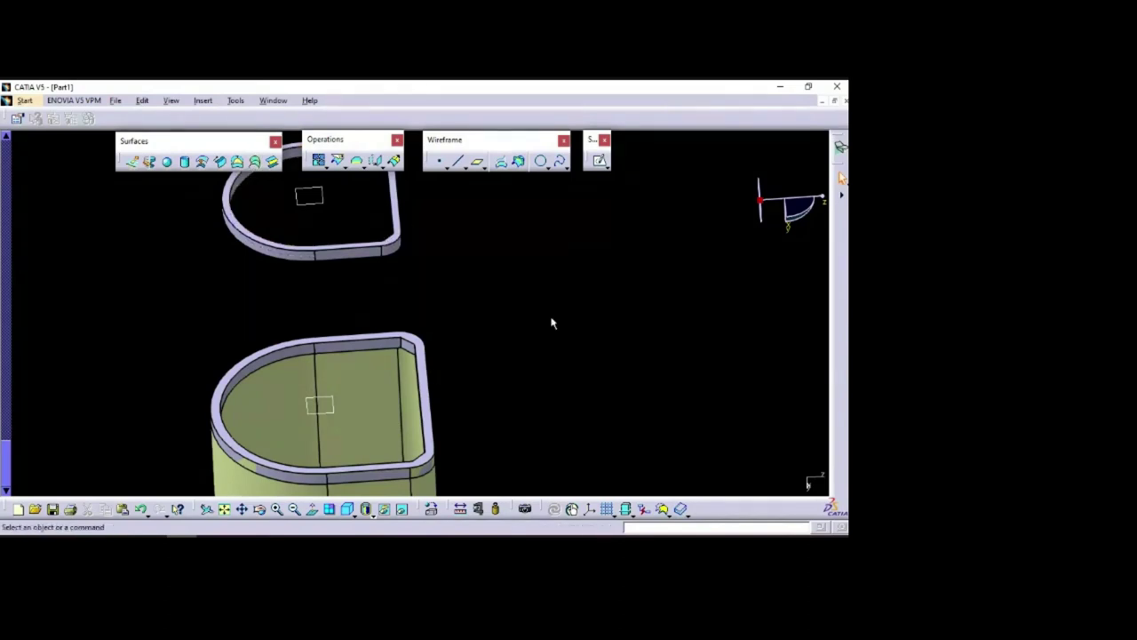
pyautogui.moveTo(526, 305)
pyautogui.mouseDown(button='middle')
pyautogui.moveTo(472, 254)
pyautogui.moveTo(312, 217)
pyautogui.moveTo(556, 322)
pyautogui.moveTo(530, 326)
pyautogui.mouseUp(button='middle')
pyautogui.click(447, 289)
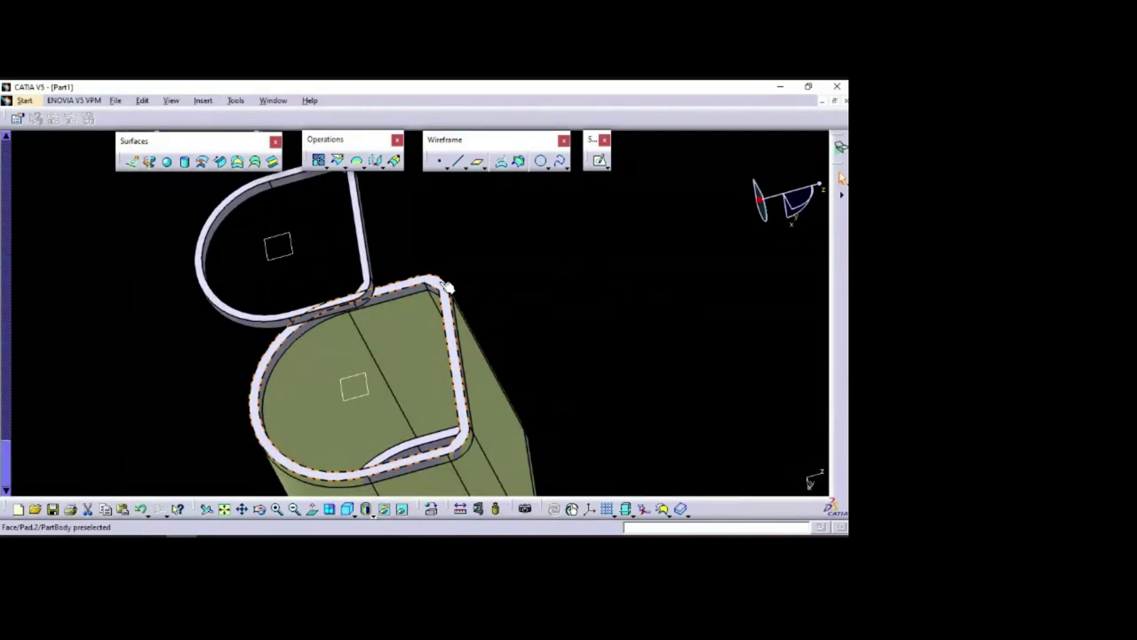
pyautogui.click(470, 279)
pyautogui.click(601, 162)
# Project the outer contour edges of the Pad.2 frame into the sketch, then exit the sketch
pyautogui.moveTo(663, 378)
pyautogui.mouseDown(button='middle')
pyautogui.moveTo(544, 330)
pyautogui.moveTo(527, 202)
pyautogui.mouseUp(button='middle')
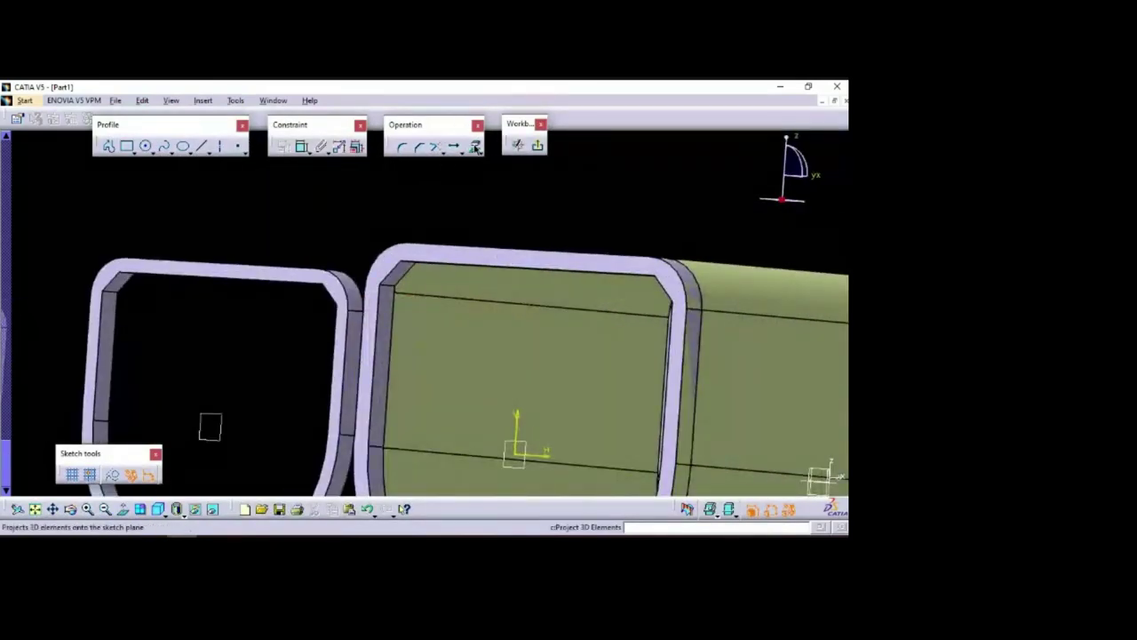
pyautogui.click(476, 147)
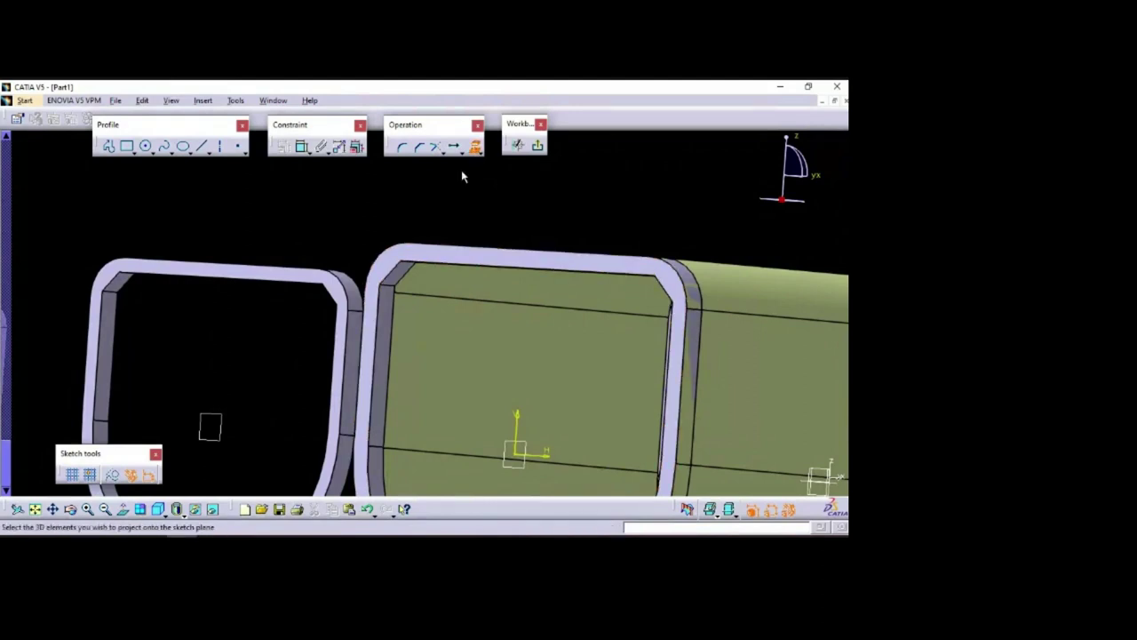
pyautogui.click(553, 253)
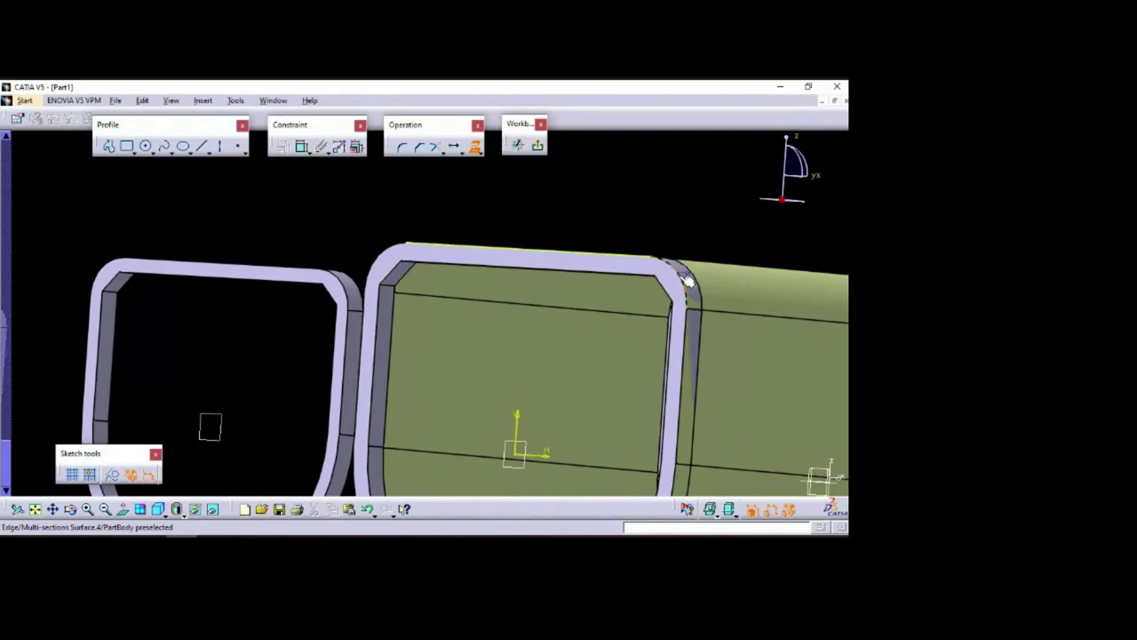
pyautogui.moveTo(684, 223); pyautogui.dragTo(649, 229, button='middle')
pyautogui.click(655, 264)
pyautogui.click(640, 424)
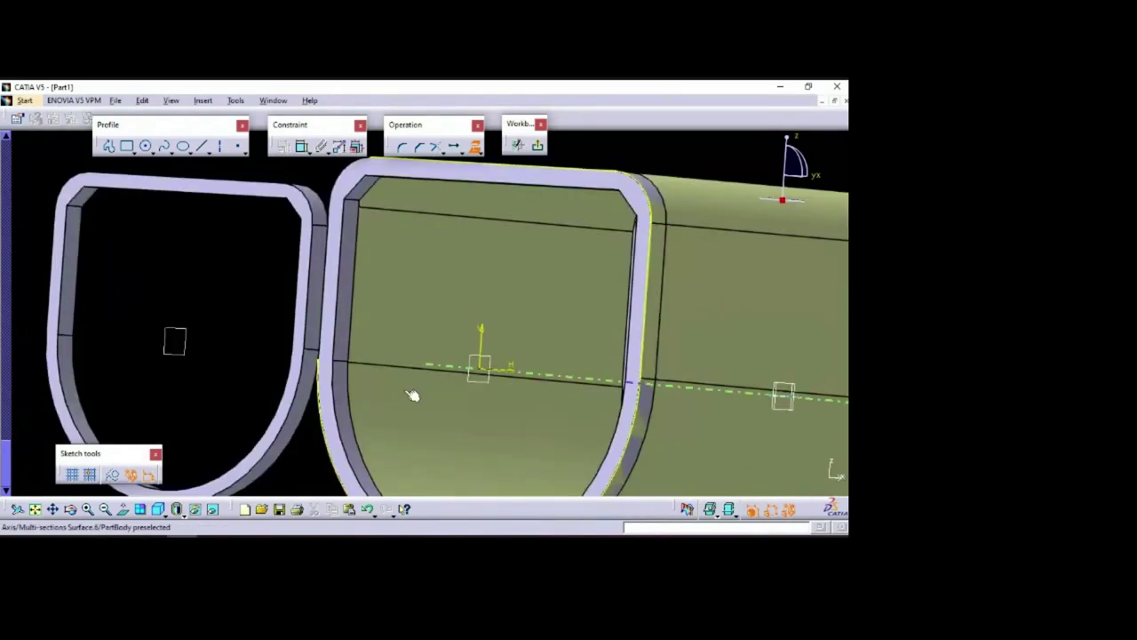
pyautogui.click(329, 307)
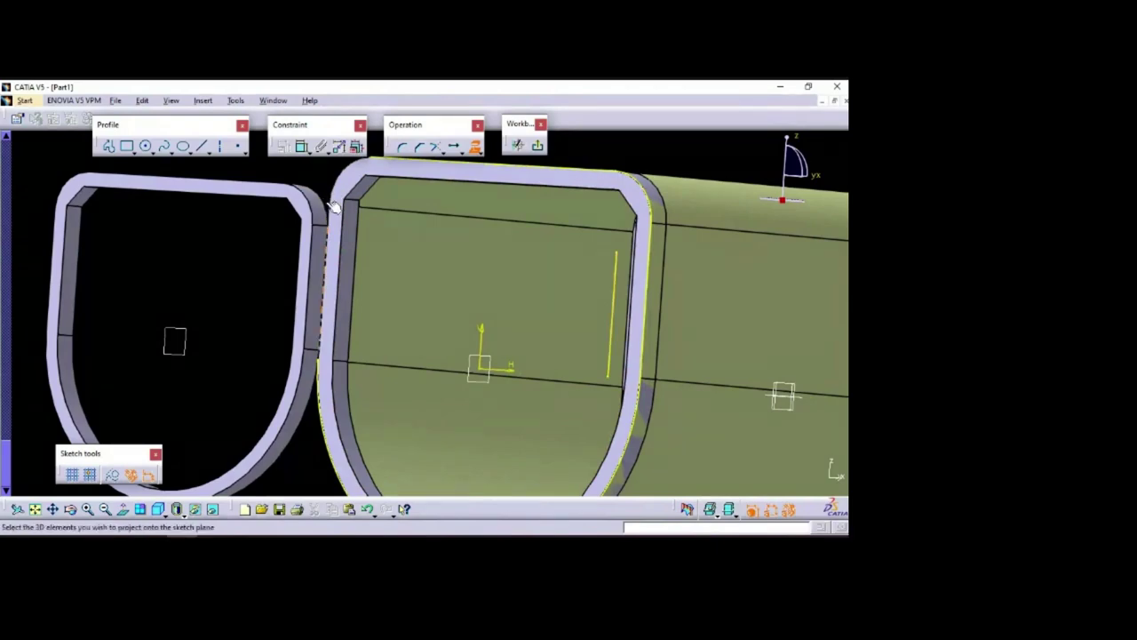
pyautogui.moveTo(322, 171); pyautogui.dragTo(411, 196, button='middle')
pyautogui.moveTo(262, 305); pyautogui.dragTo(369, 229, button='middle')
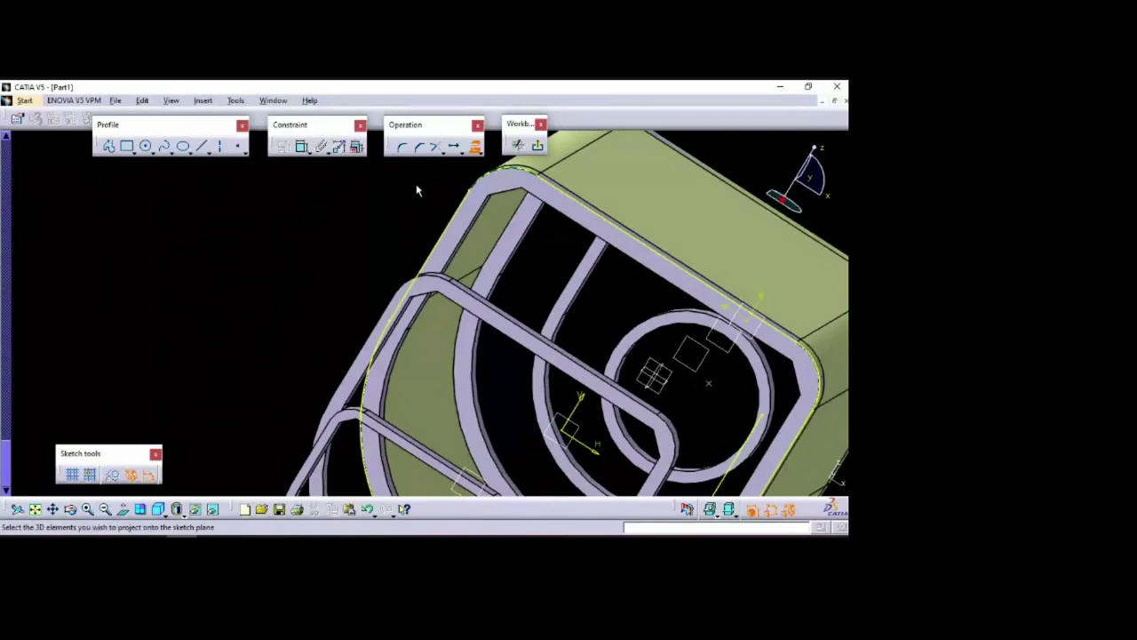
pyautogui.click(537, 145)
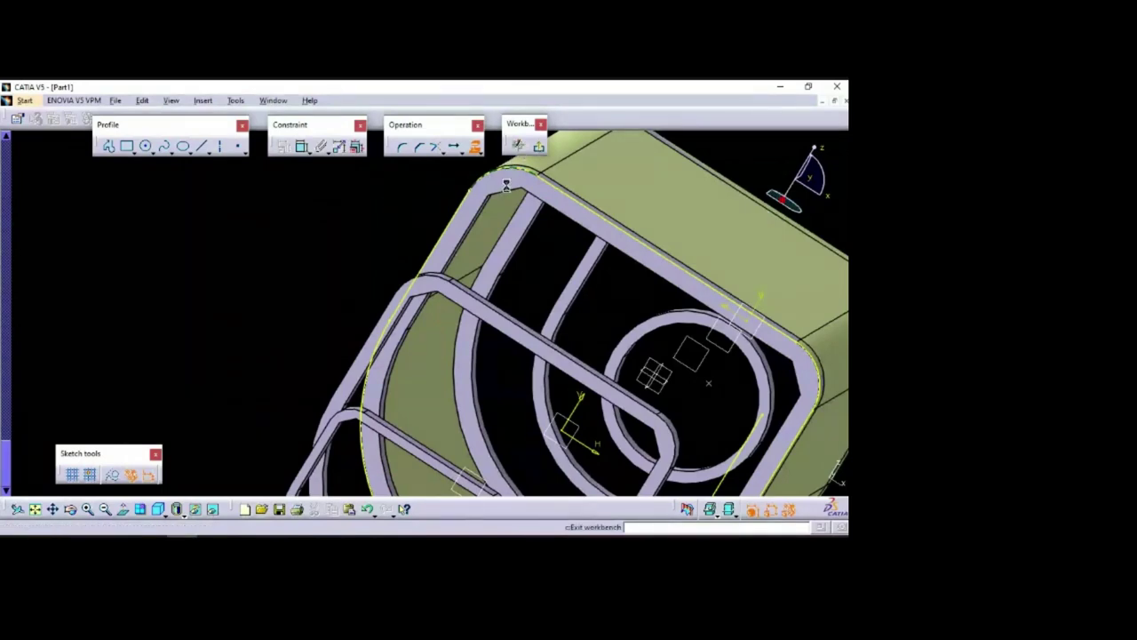
# Open a sketch on the face of the next uncovered frame beyond the skinned bay
pyautogui.moveTo(629, 242)
pyautogui.mouseDown(button='middle')
pyautogui.moveTo(625, 325)
pyautogui.moveTo(562, 254)
pyautogui.moveTo(520, 237)
pyautogui.moveTo(436, 296)
pyautogui.mouseUp(button='middle')
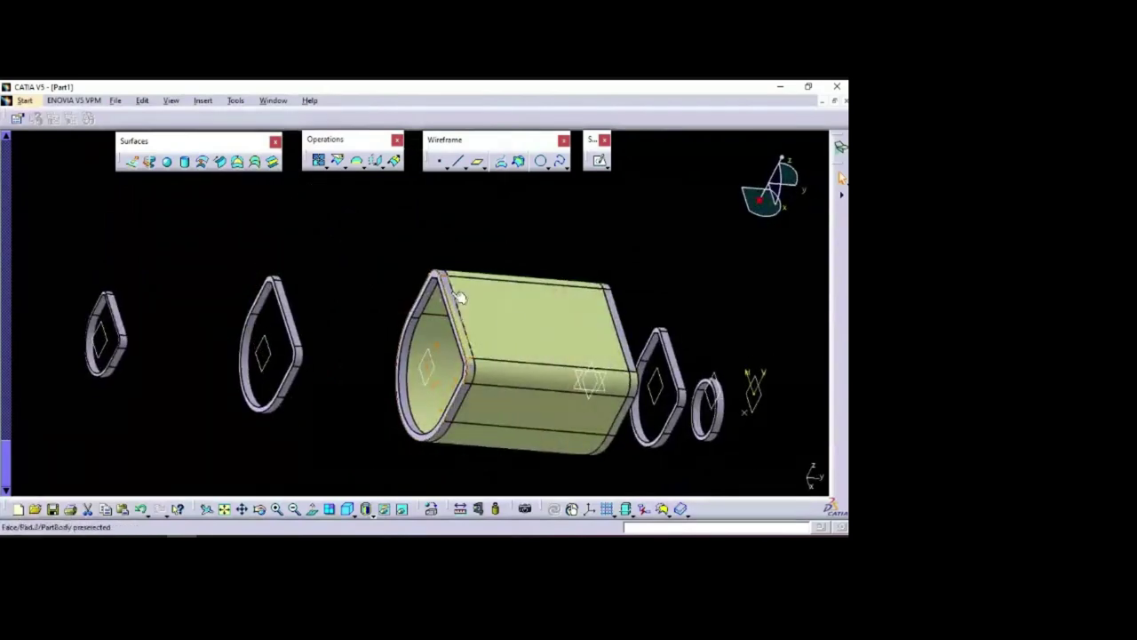
pyautogui.moveTo(285, 302); pyautogui.dragTo(161, 210, button='middle')
pyautogui.click(111, 233)
pyautogui.click(601, 161)
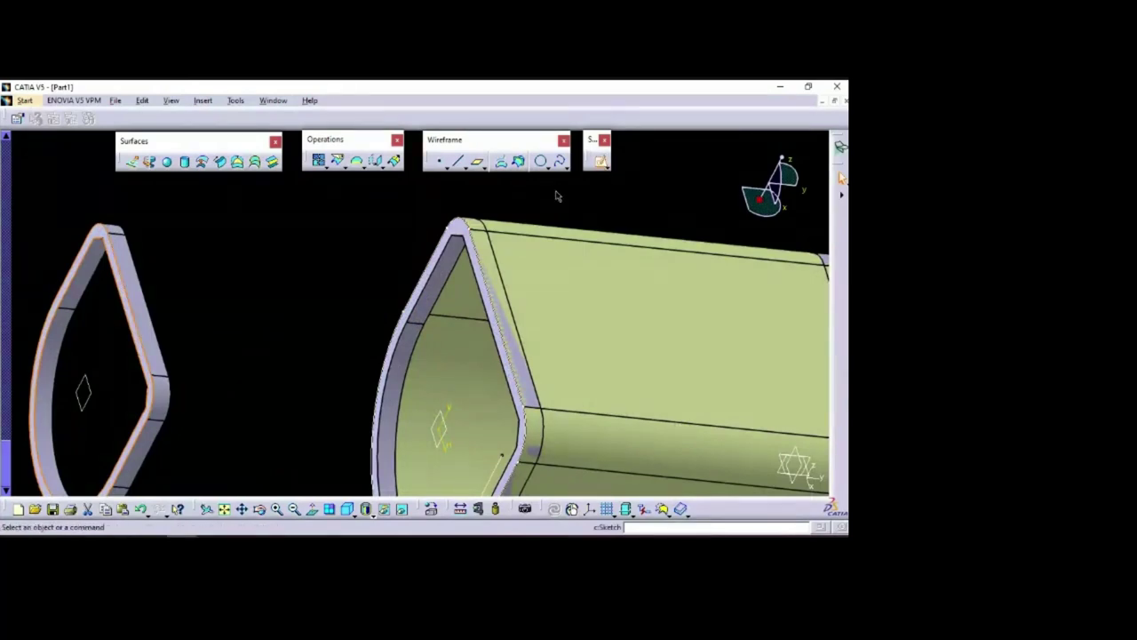
# Project all outer contour edges of this frame, including its rounded corners, into the sketch and exit it
pyautogui.moveTo(335, 283)
pyautogui.mouseDown(button='middle')
pyautogui.moveTo(358, 353)
pyautogui.moveTo(435, 367)
pyautogui.moveTo(546, 343)
pyautogui.moveTo(576, 272)
pyautogui.moveTo(443, 365)
pyautogui.moveTo(480, 329)
pyautogui.moveTo(559, 305)
pyautogui.mouseUp(button='middle')
pyautogui.click(475, 146)
pyautogui.click(449, 235)
pyautogui.click(533, 329)
pyautogui.click(548, 455)
pyautogui.click(349, 320)
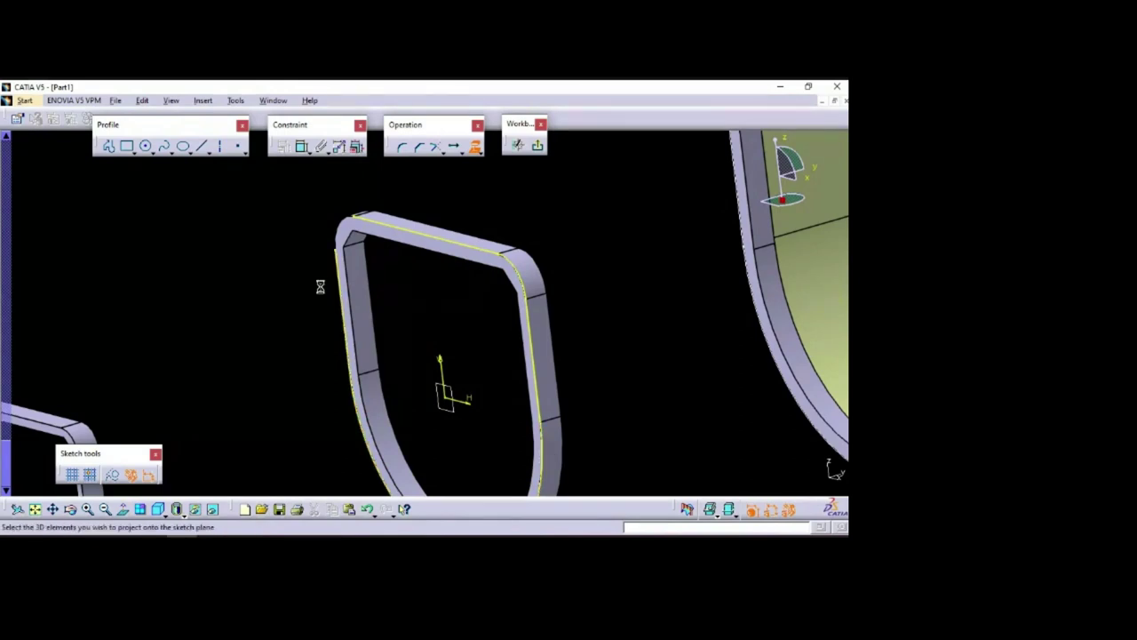
pyautogui.click(335, 220)
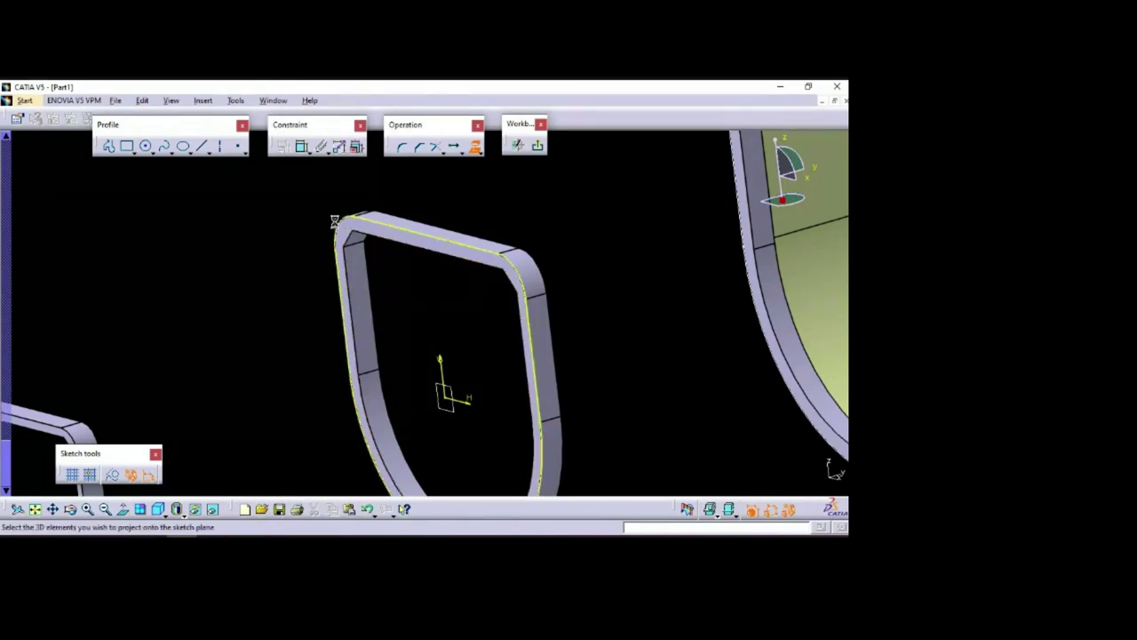
pyautogui.click(538, 146)
pyautogui.moveTo(609, 247)
pyautogui.mouseDown(button='middle')
pyautogui.moveTo(579, 335)
pyautogui.moveTo(554, 279)
pyautogui.moveTo(436, 202)
pyautogui.mouseUp(button='middle')
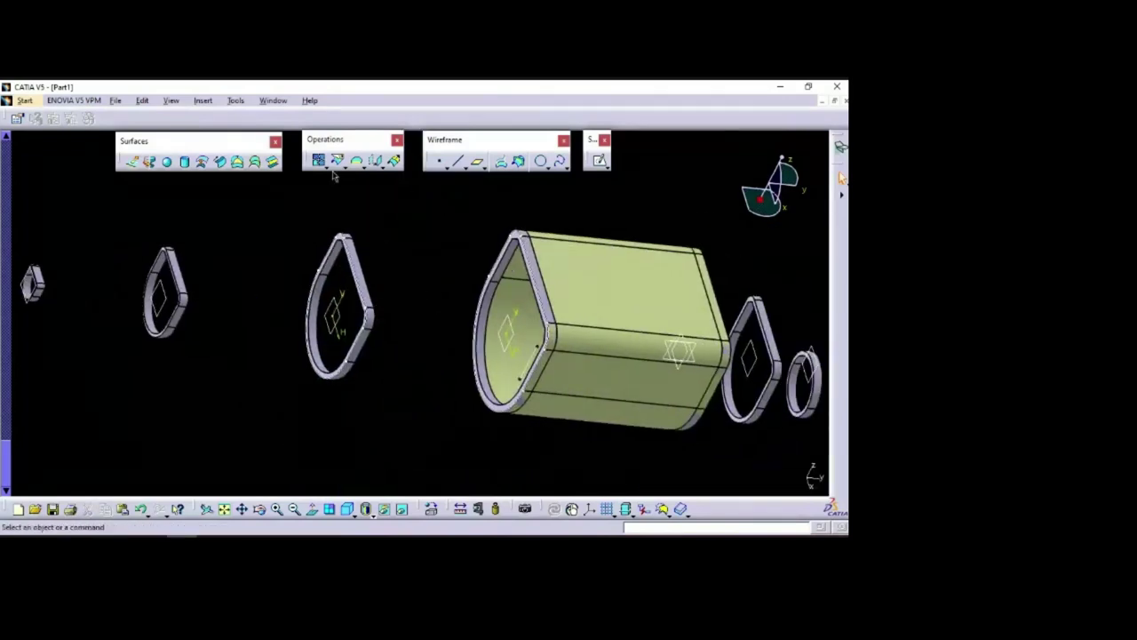
pyautogui.click(255, 166)
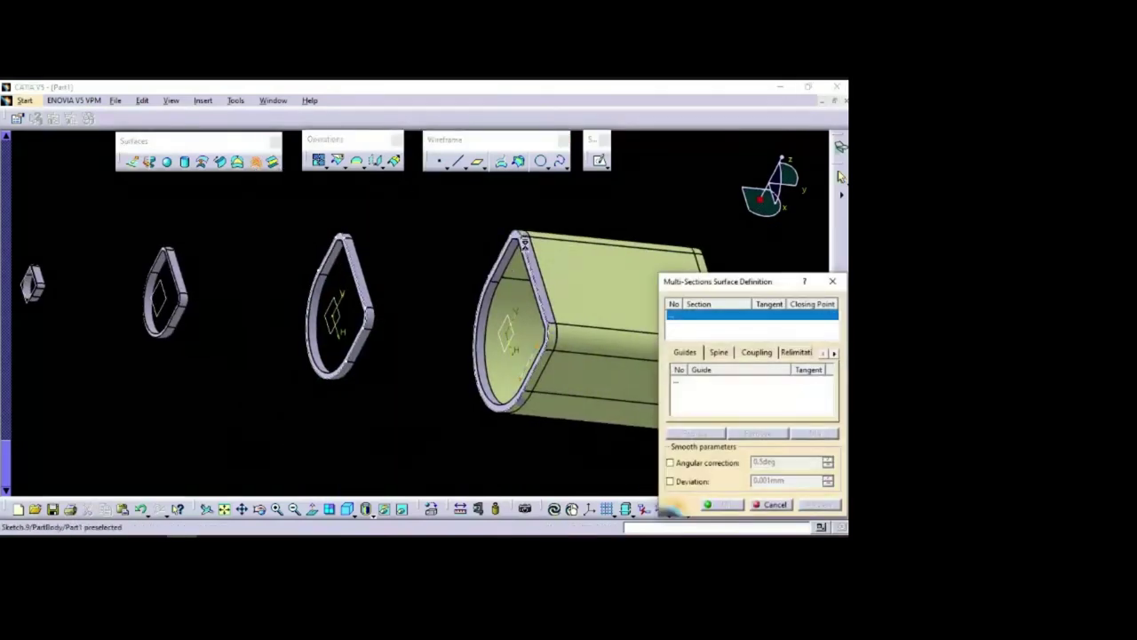
pyautogui.click(533, 252)
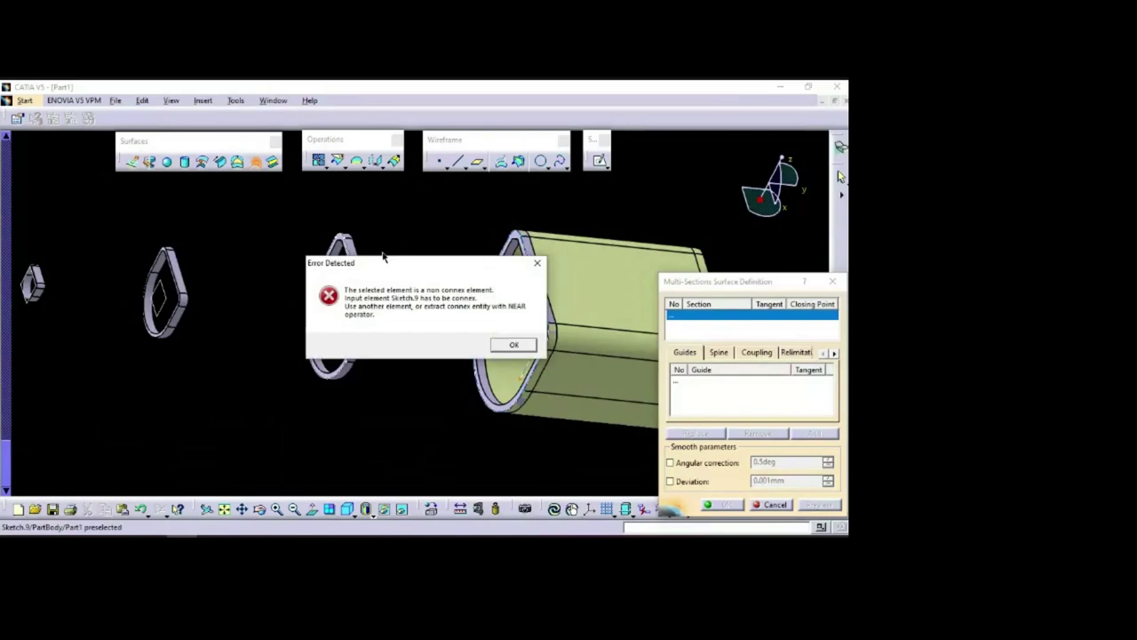
pyautogui.click(515, 347)
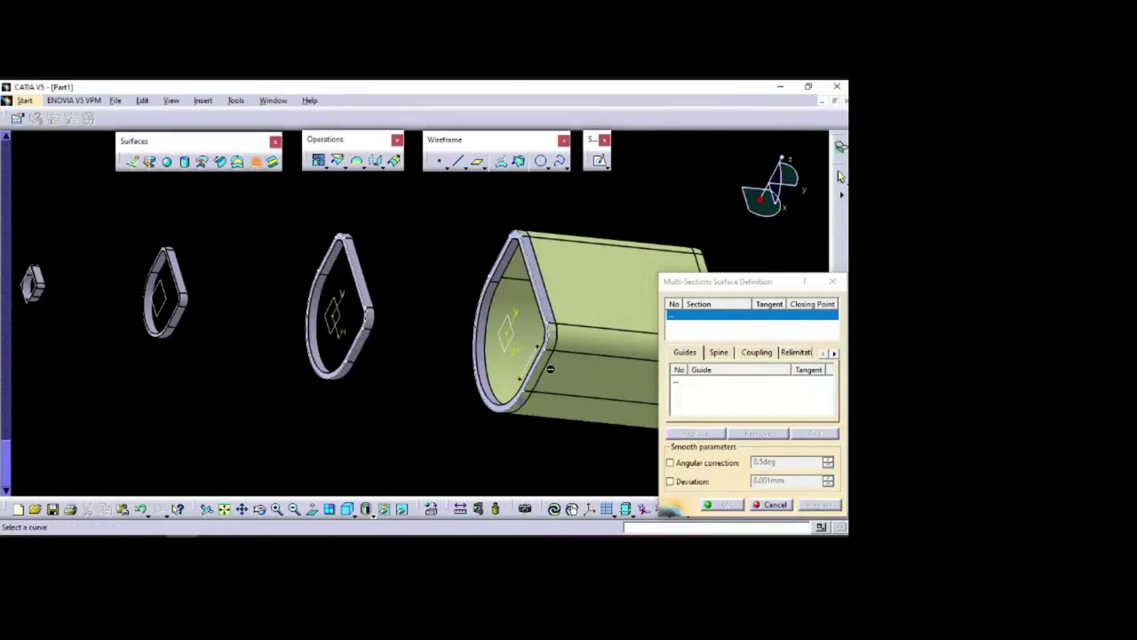
pyautogui.click(770, 504)
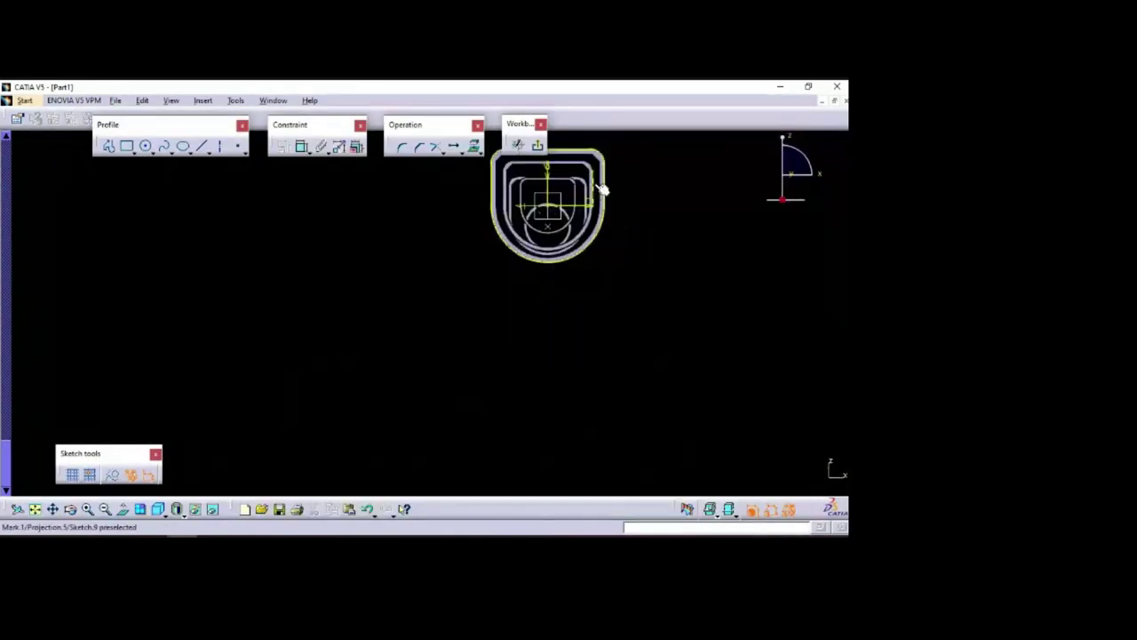
# Remove the stray projected line inside the contour of Sketch.9 and exit the sketch
pyautogui.click(682, 280)
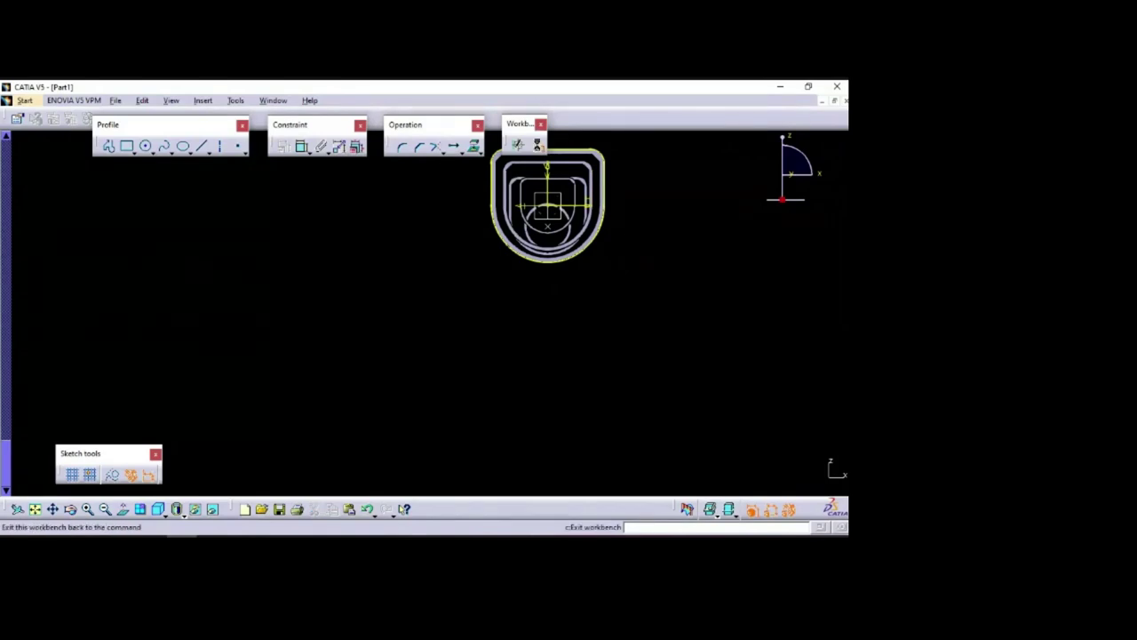
pyautogui.click(539, 147)
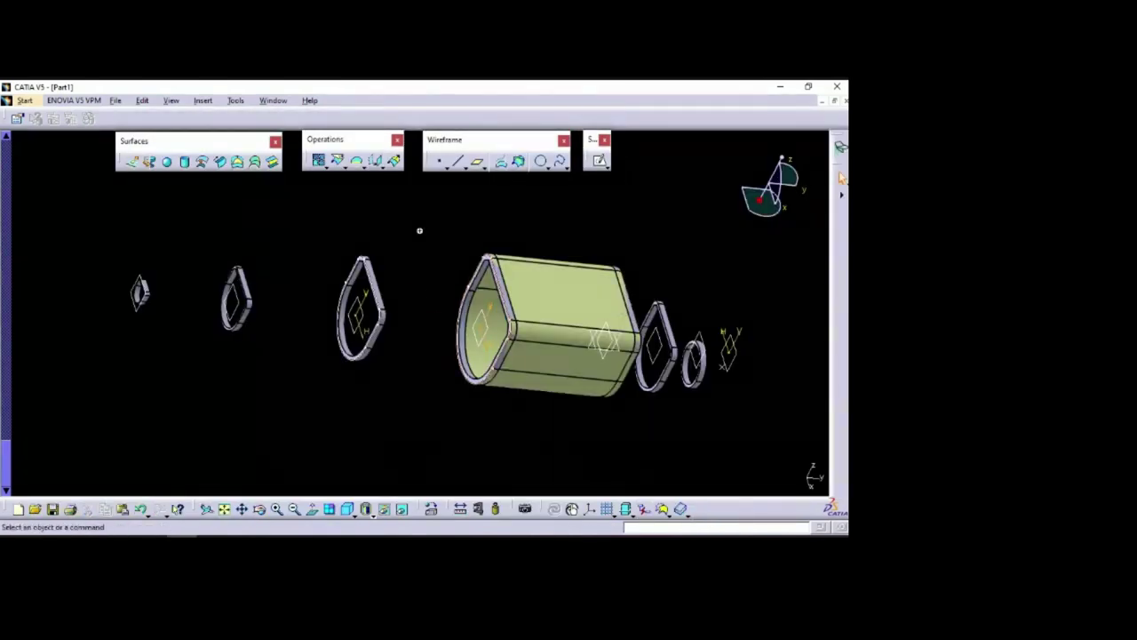
# Create a multi-sections surface between Sketch.9 on the Pad.2 frame and Sketch.10 on the neighbouring frame
pyautogui.click(255, 161)
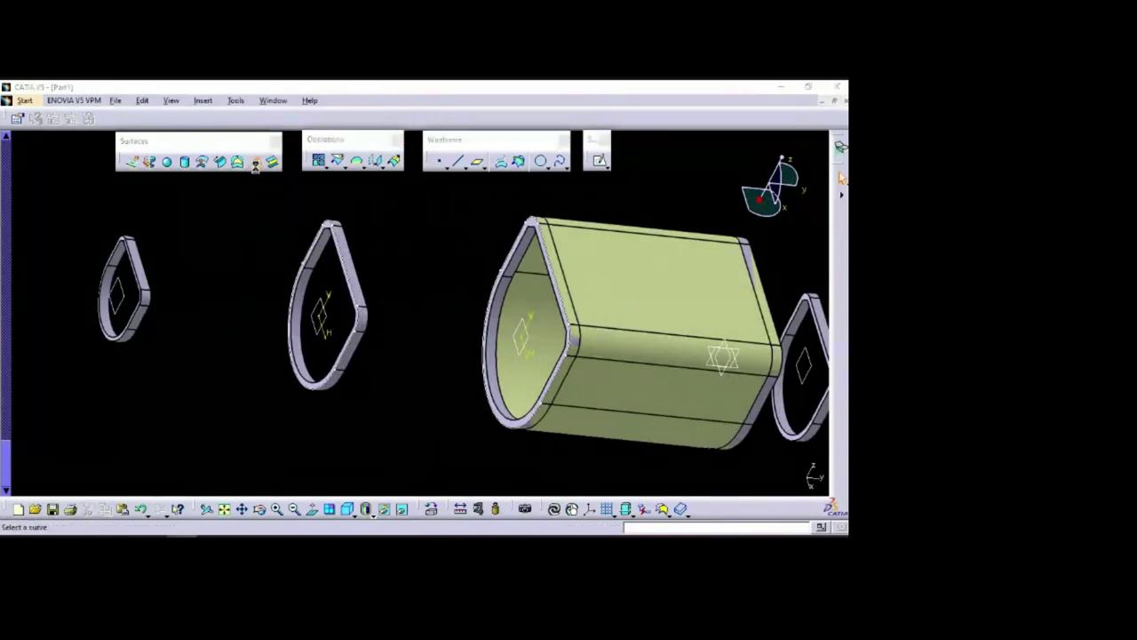
pyautogui.click(555, 284)
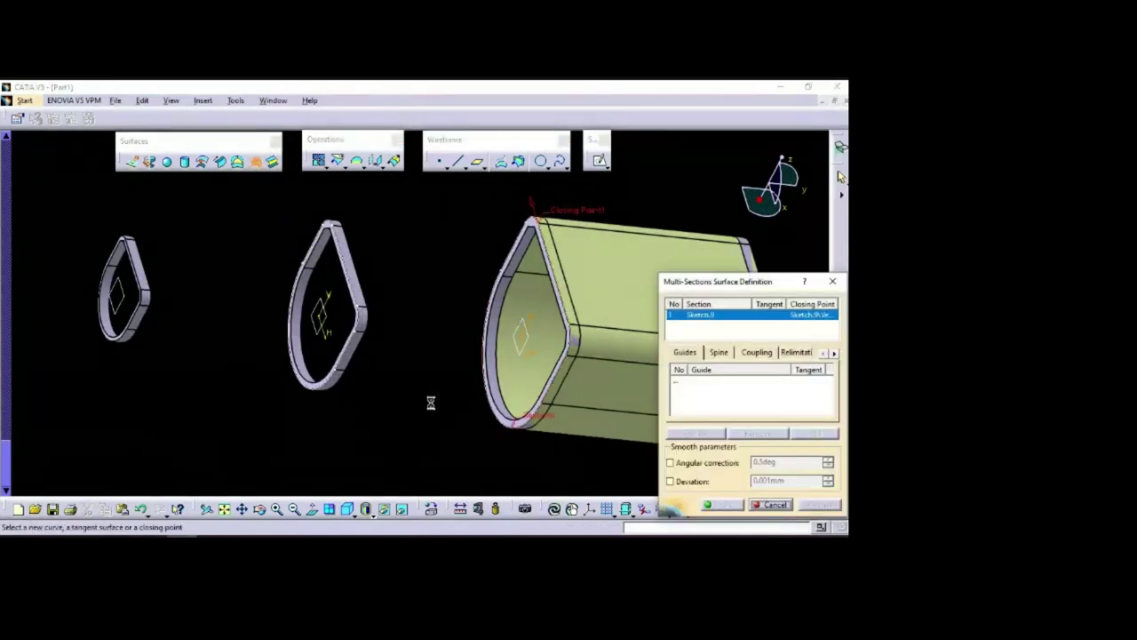
pyautogui.click(351, 262)
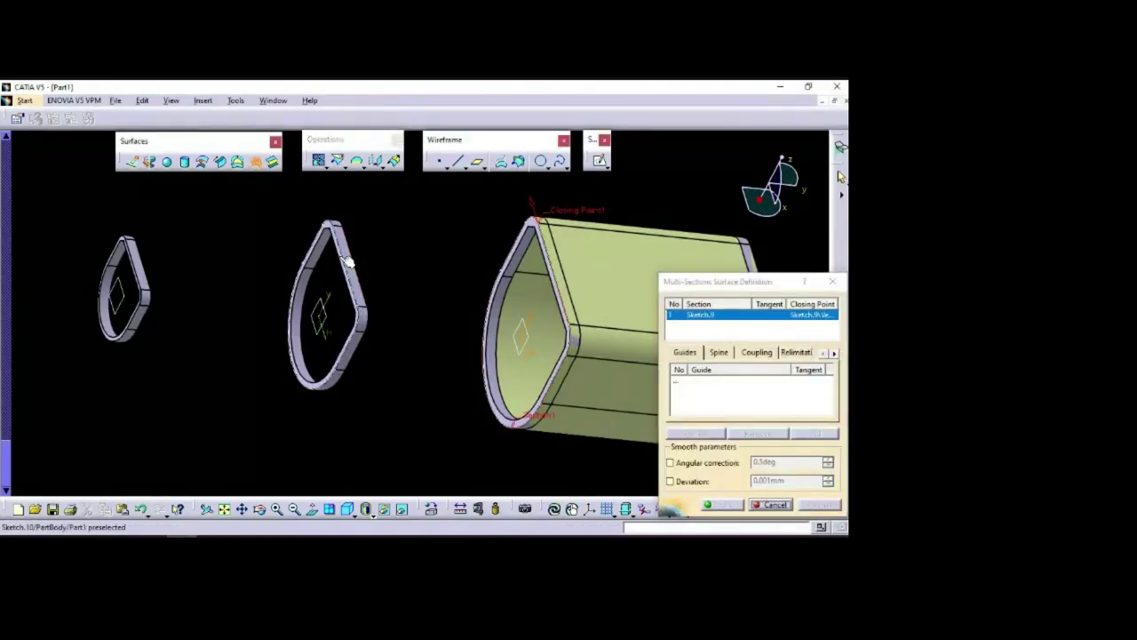
pyautogui.click(819, 505)
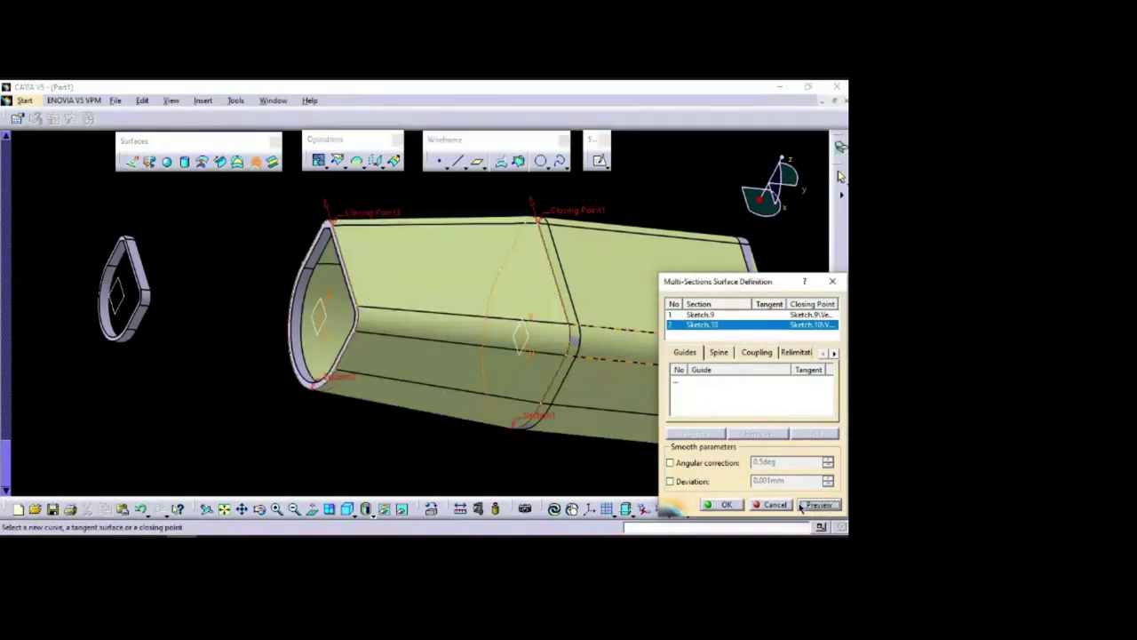
pyautogui.click(722, 504)
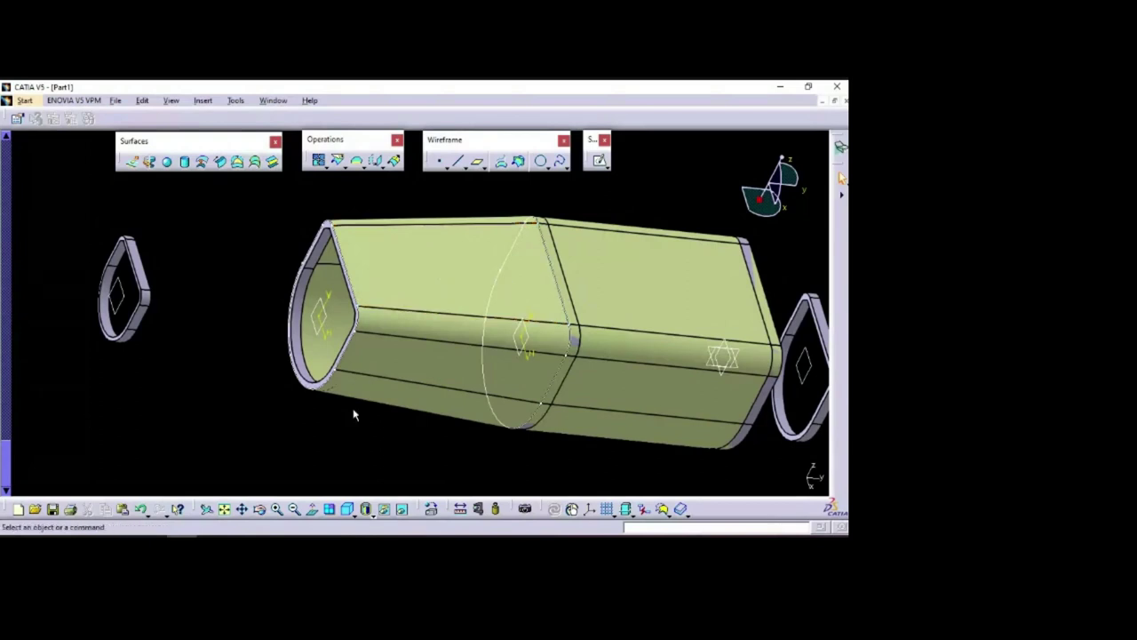
# Join all outer contour edges of the next unskinned frame into one closed curve
pyautogui.moveTo(306, 430)
pyautogui.mouseDown(button='middle')
pyautogui.moveTo(287, 426)
pyautogui.moveTo(284, 400)
pyautogui.moveTo(225, 409)
pyautogui.moveTo(254, 406)
pyautogui.moveTo(310, 429)
pyautogui.moveTo(308, 415)
pyautogui.moveTo(279, 427)
pyautogui.moveTo(322, 412)
pyautogui.moveTo(409, 318)
pyautogui.moveTo(274, 454)
pyautogui.mouseUp(button='middle')
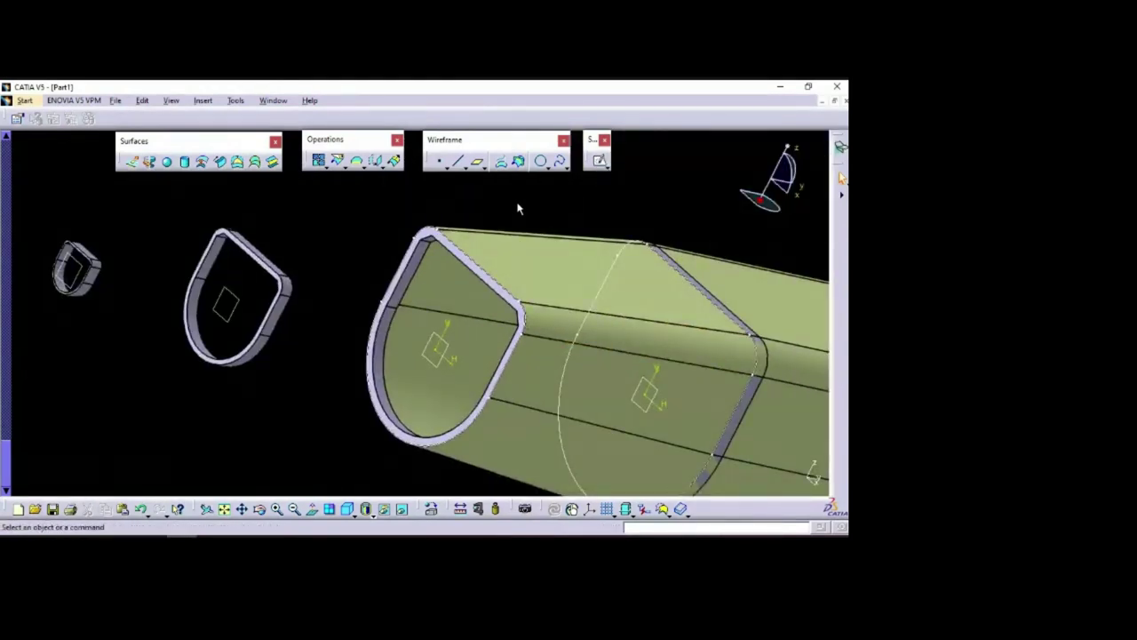
pyautogui.click(320, 162)
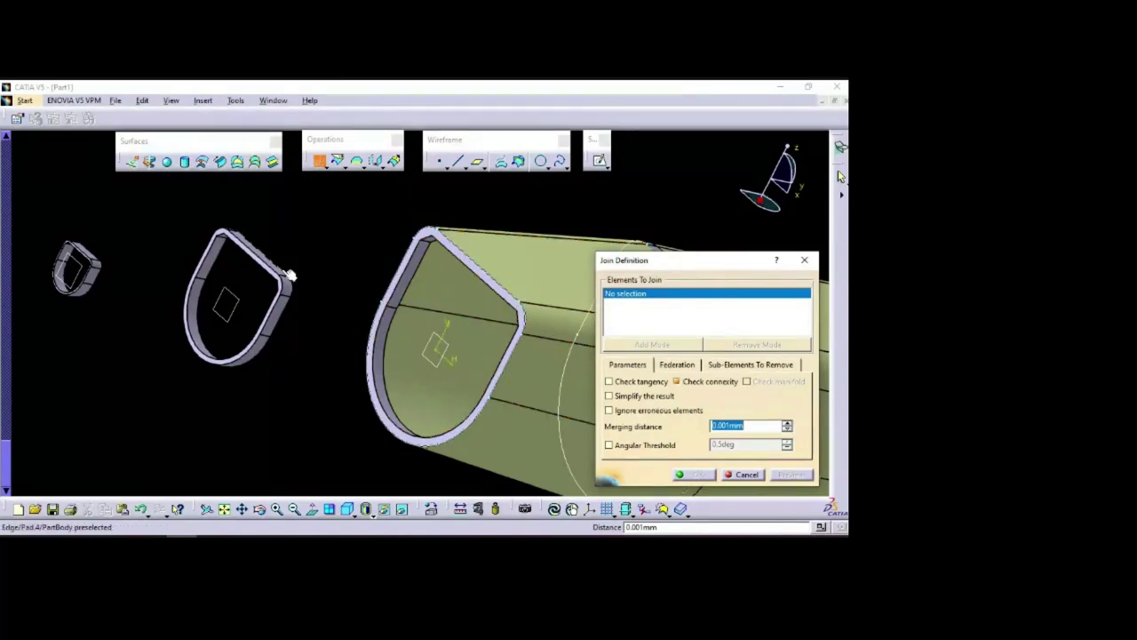
pyautogui.moveTo(287, 386); pyautogui.dragTo(556, 330, button='middle')
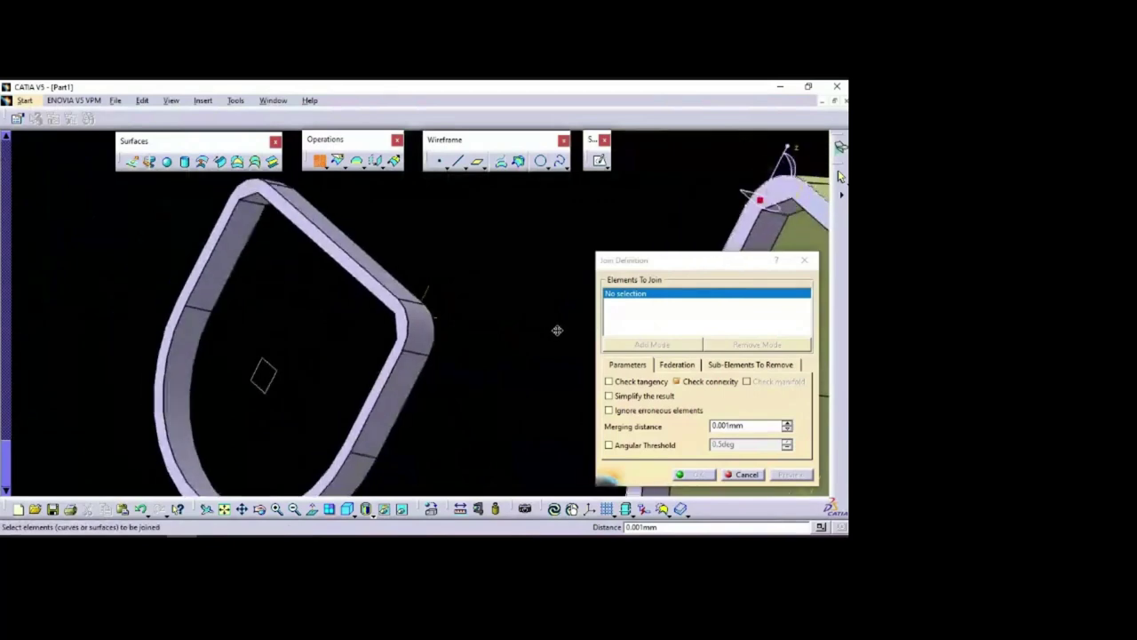
pyautogui.click(322, 233)
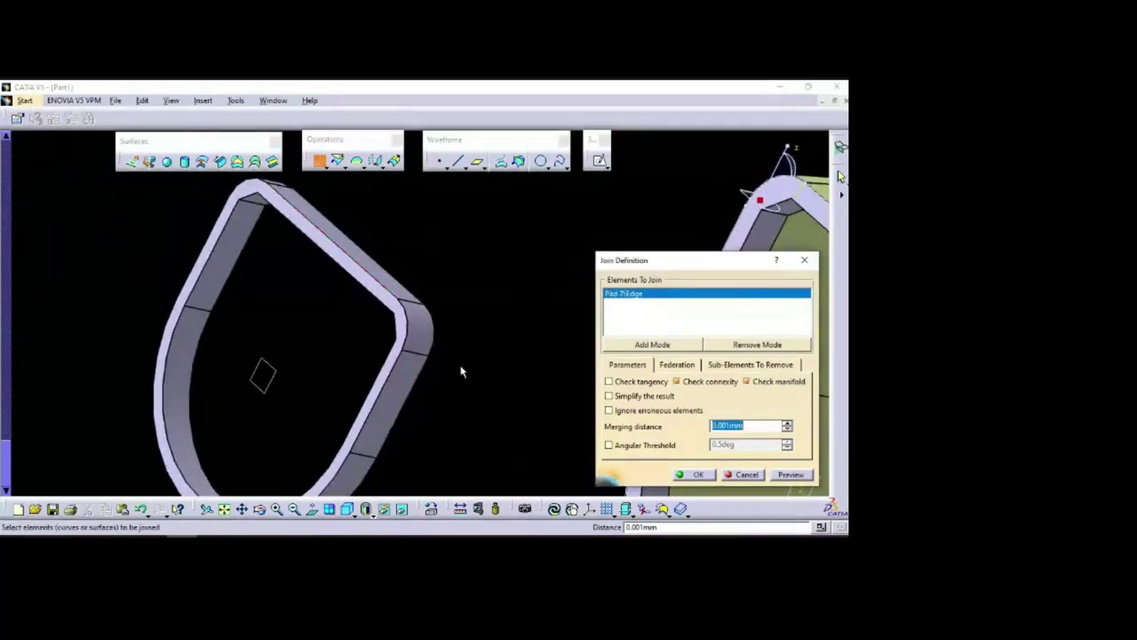
pyautogui.click(411, 331)
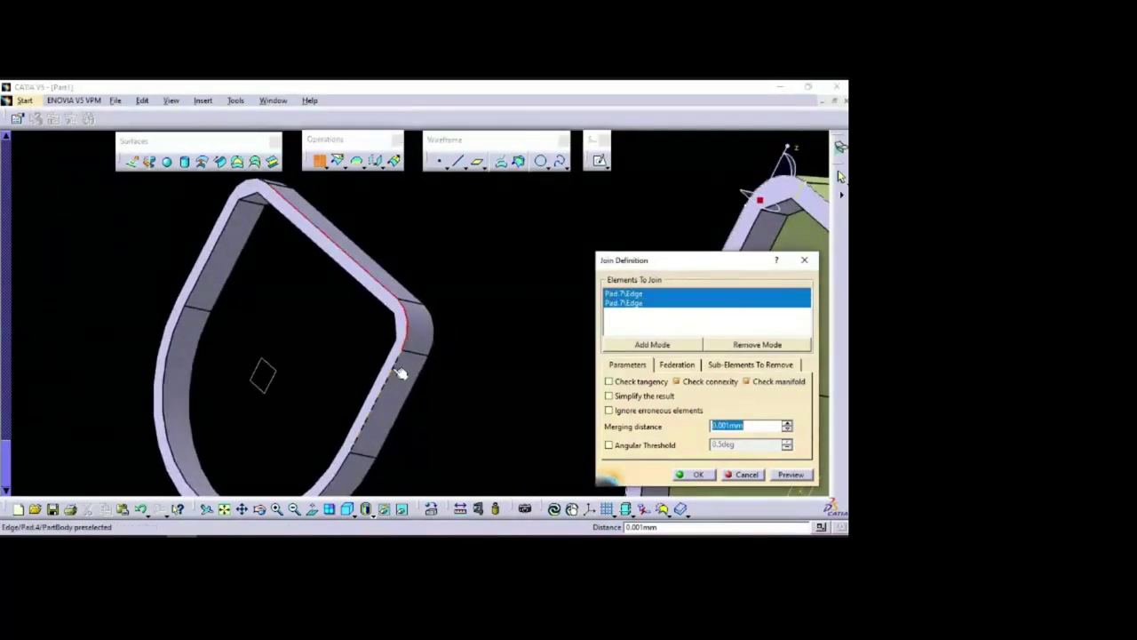
pyautogui.click(400, 371)
pyautogui.moveTo(486, 417); pyautogui.dragTo(386, 392, button='middle')
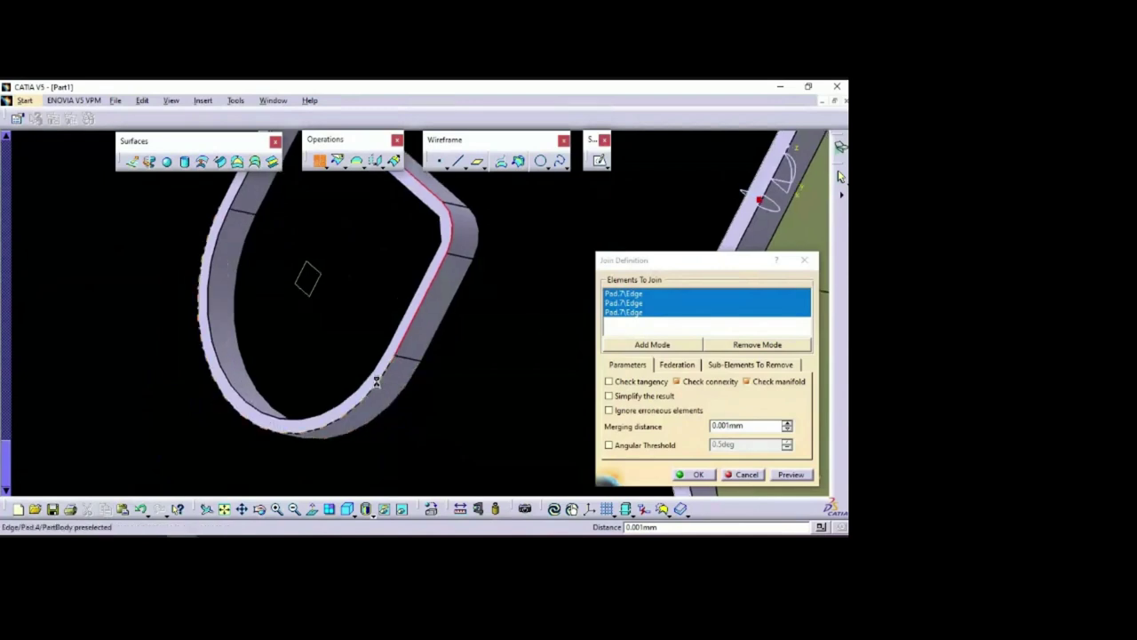
pyautogui.click(386, 392)
pyautogui.moveTo(509, 339); pyautogui.dragTo(503, 401, button='middle')
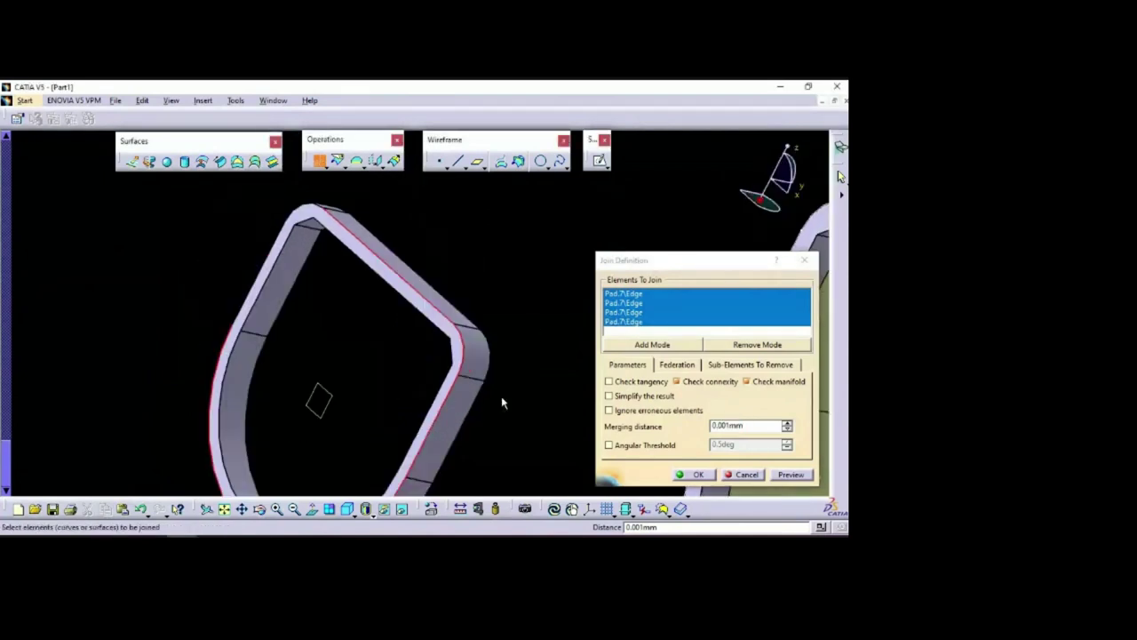
pyautogui.click(276, 261)
pyautogui.click(316, 207)
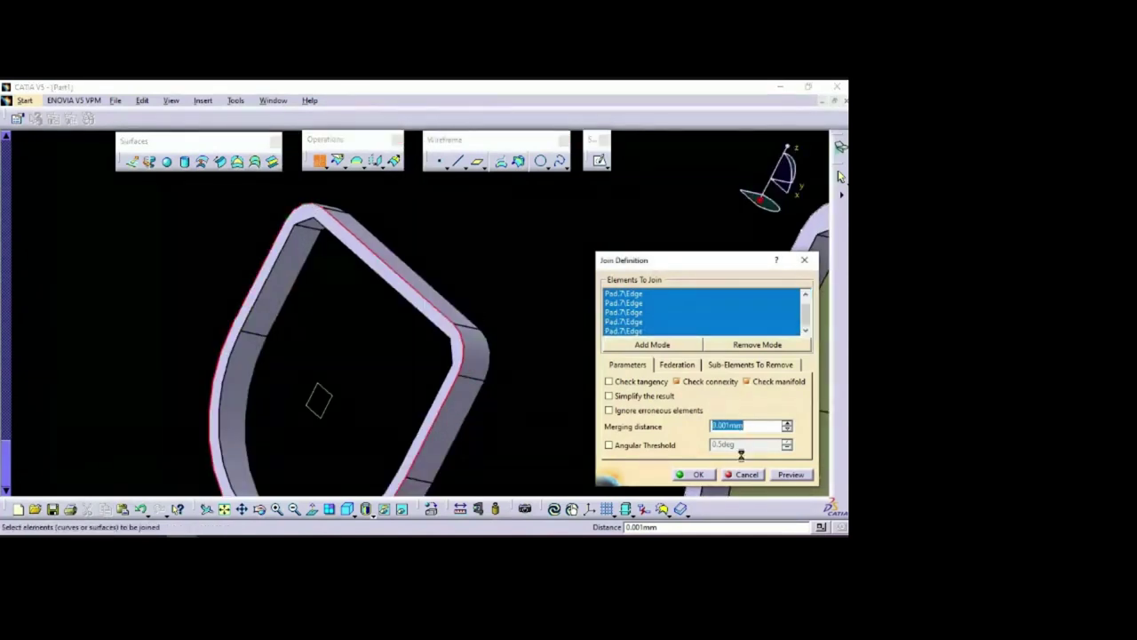
pyautogui.click(700, 475)
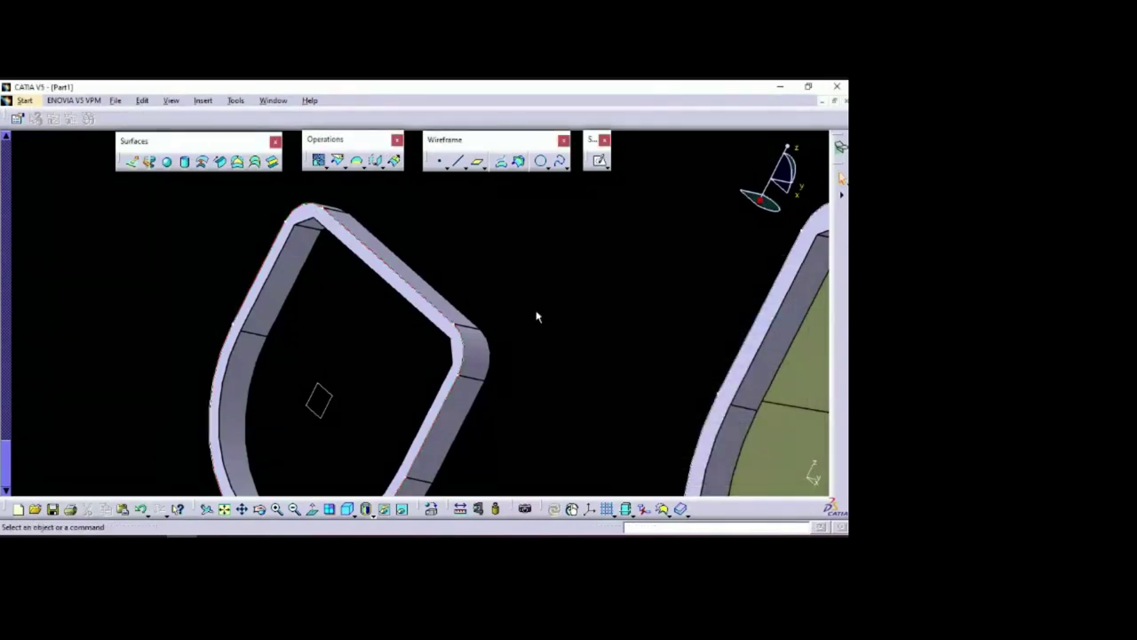
# Create a multi-sections surface between Sketch.10 on the last skinned frame and Join.1 on the neighbouring frame
pyautogui.moveTo(544, 263); pyautogui.dragTo(495, 248, button='middle')
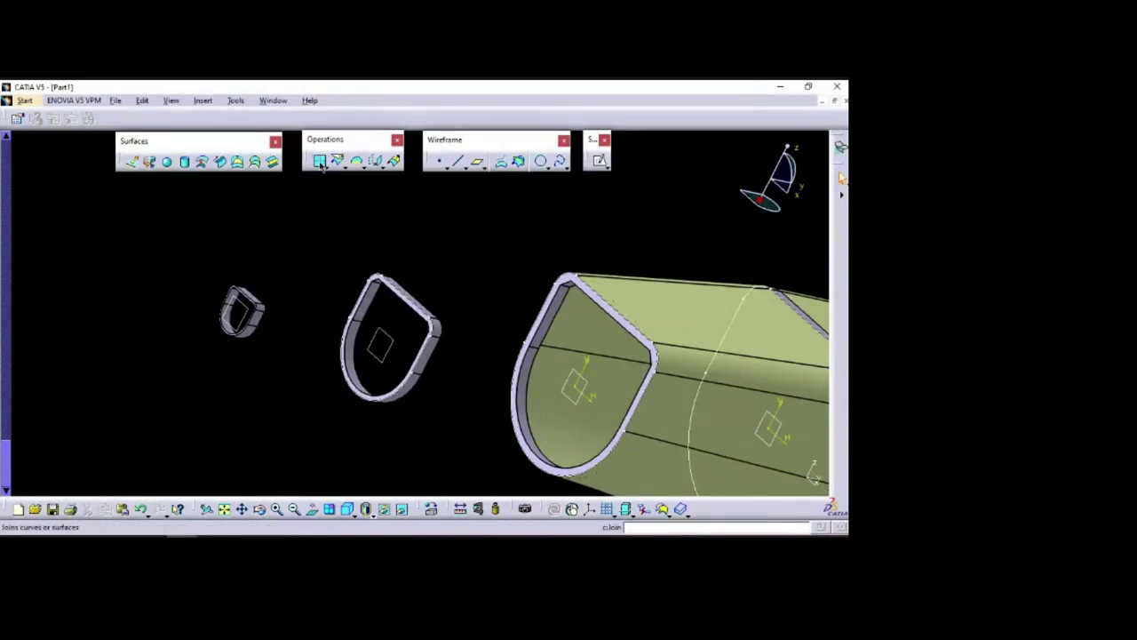
pyautogui.moveTo(304, 200); pyautogui.dragTo(239, 196, button='middle')
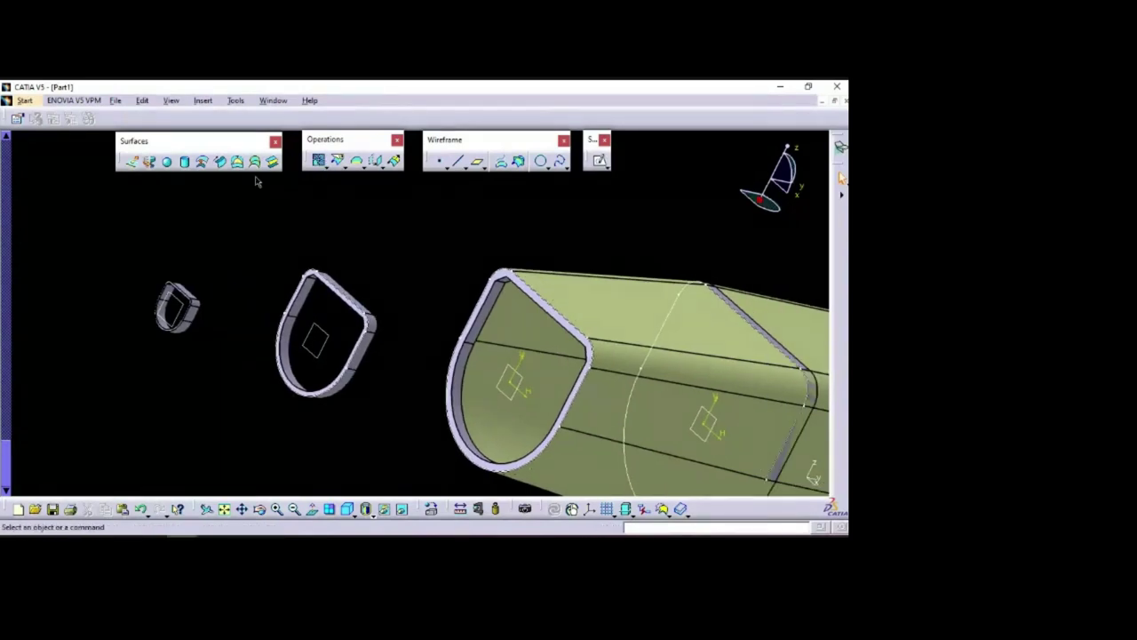
pyautogui.click(255, 161)
pyautogui.click(566, 324)
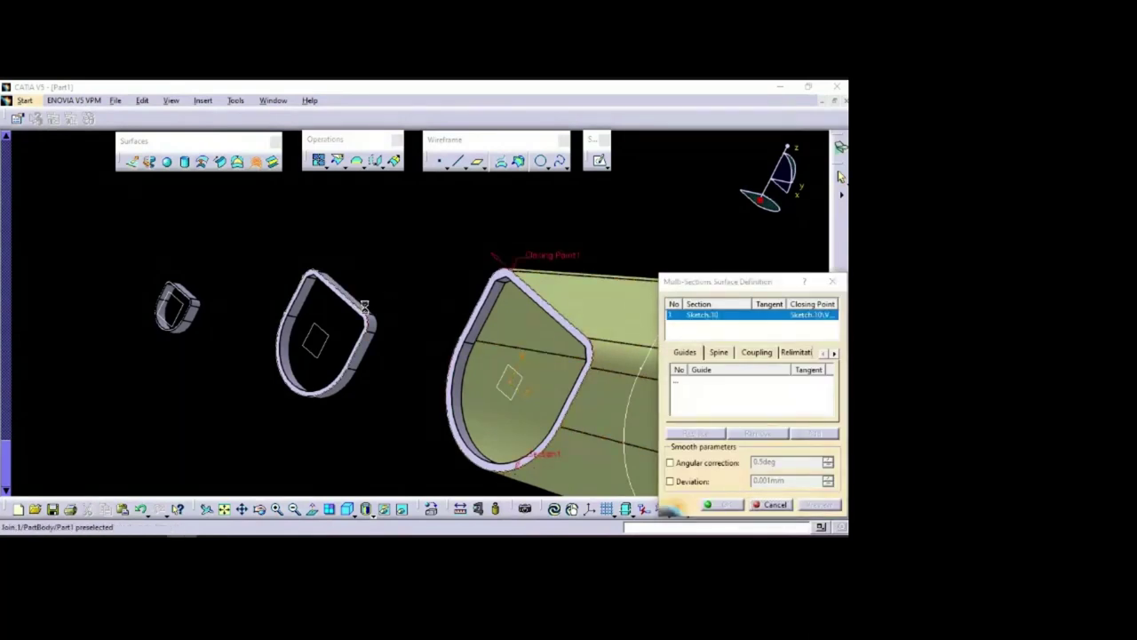
pyautogui.click(364, 305)
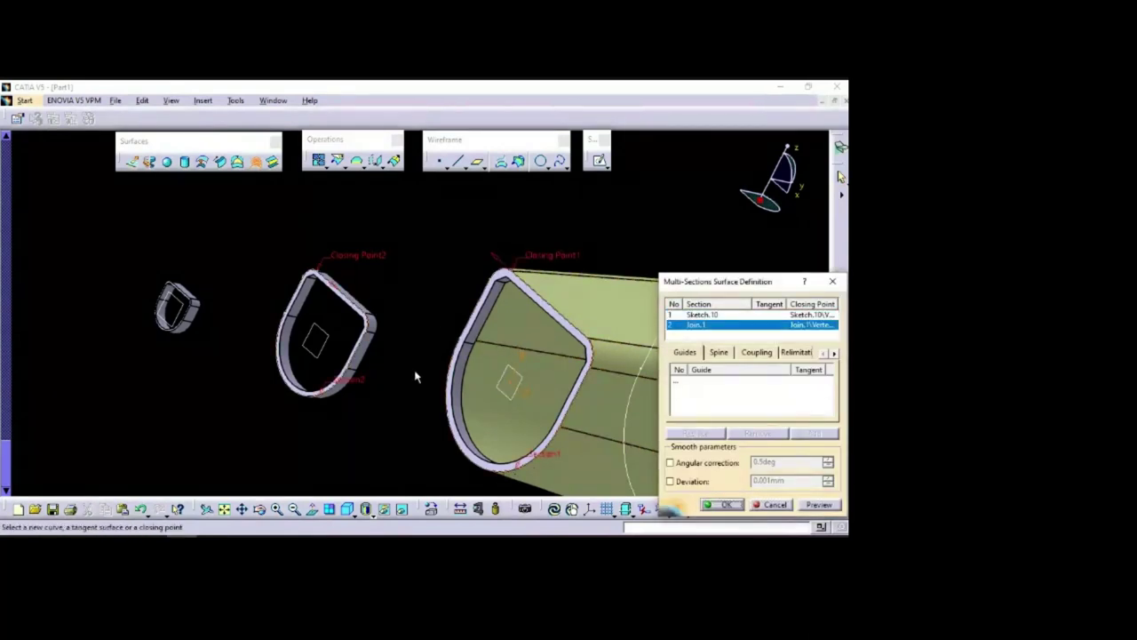
pyautogui.moveTo(421, 322); pyautogui.dragTo(536, 249, button='middle')
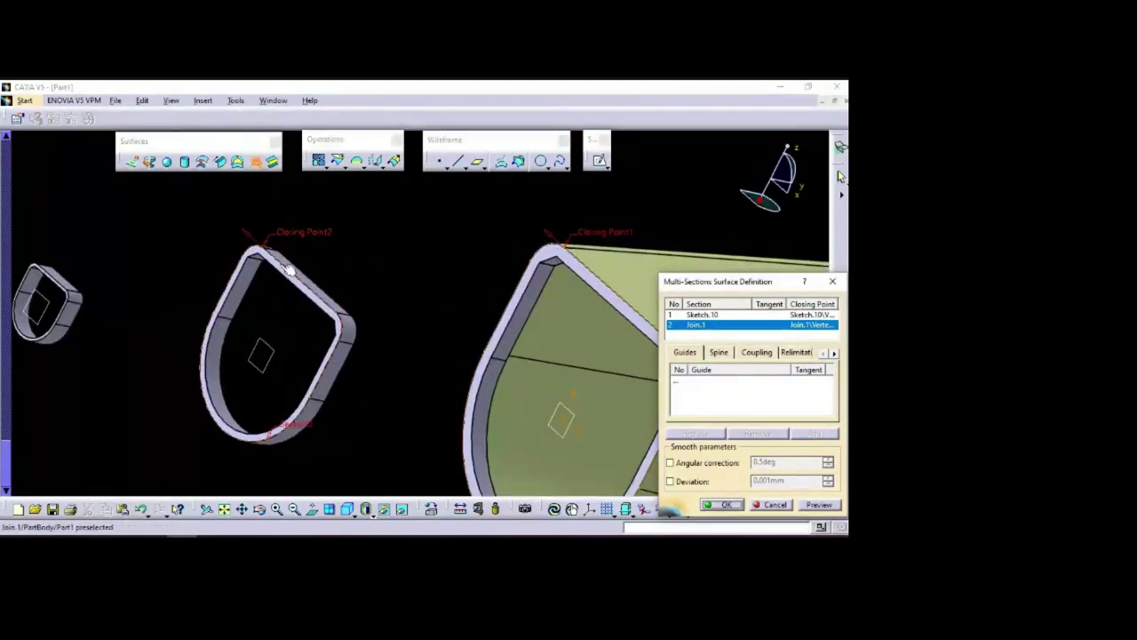
pyautogui.click(728, 505)
# Join all outer contour edges of the smallest frame at the narrow end, including its rounded corners, into one closed curve
pyautogui.moveTo(190, 245); pyautogui.dragTo(244, 389, button='middle')
pyautogui.moveTo(327, 400); pyautogui.dragTo(389, 360, button='middle')
pyautogui.moveTo(346, 310); pyautogui.dragTo(418, 315, button='middle')
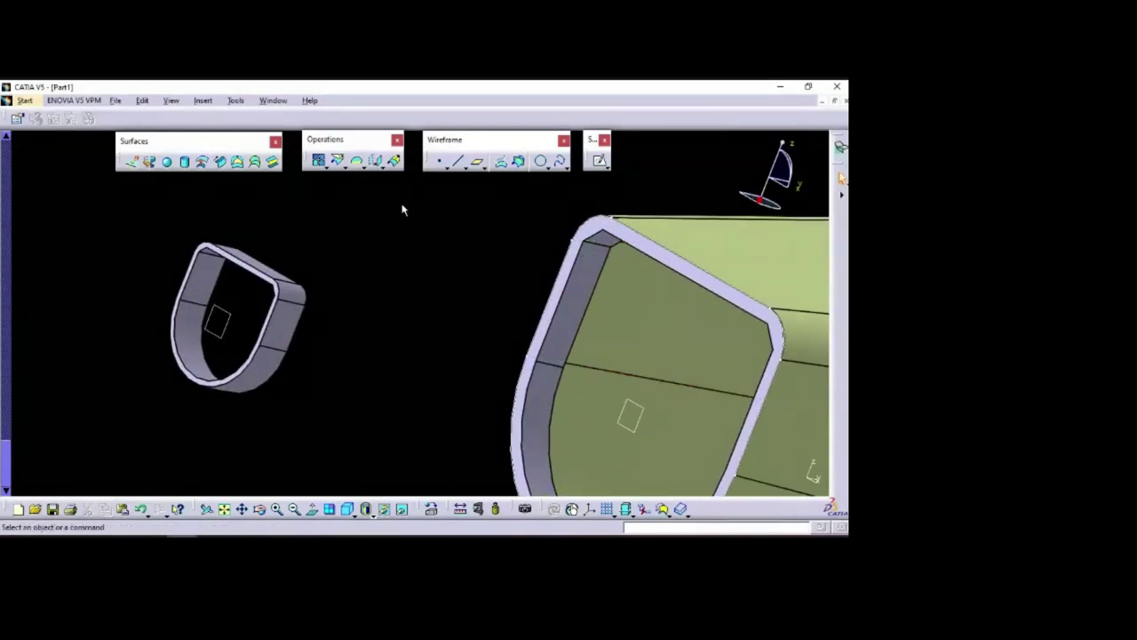
pyautogui.click(320, 161)
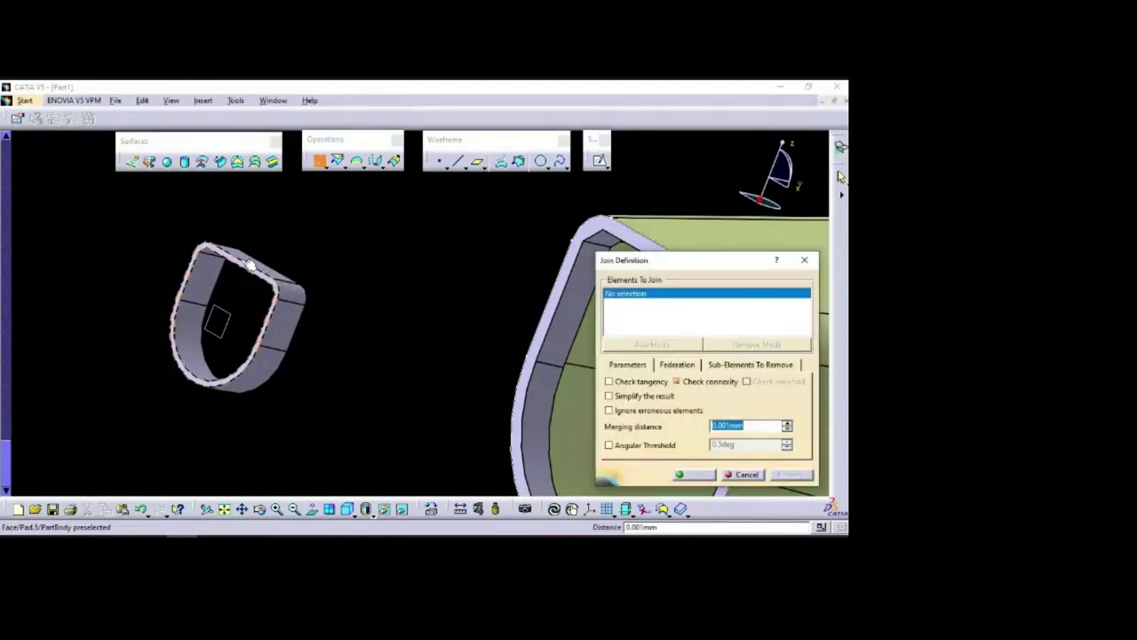
pyautogui.click(254, 267)
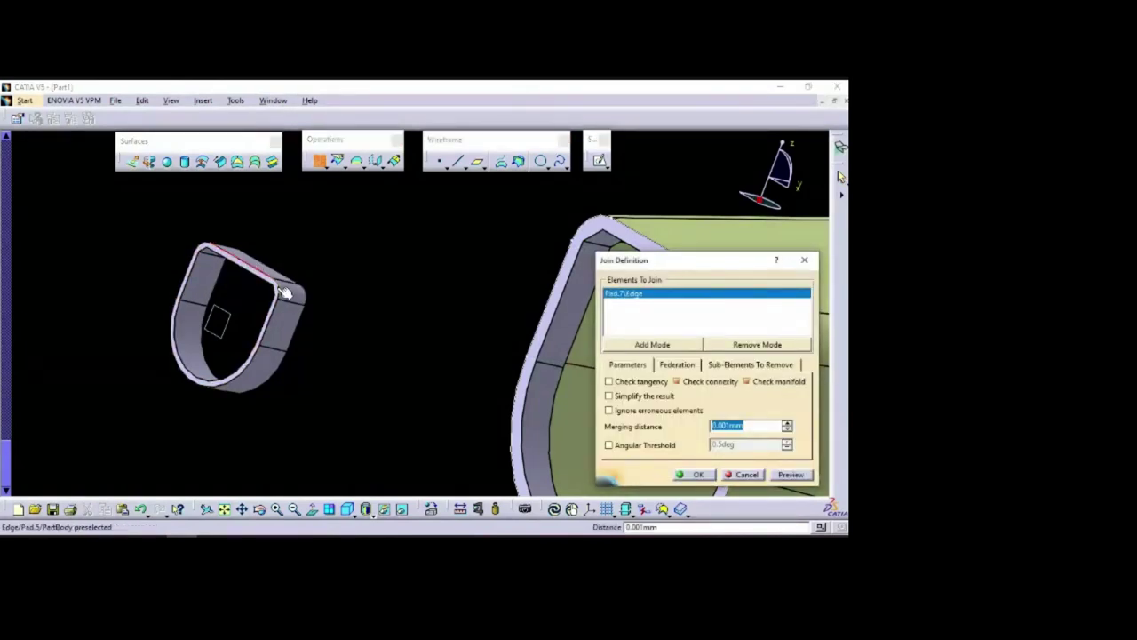
pyautogui.click(285, 299)
pyautogui.click(291, 322)
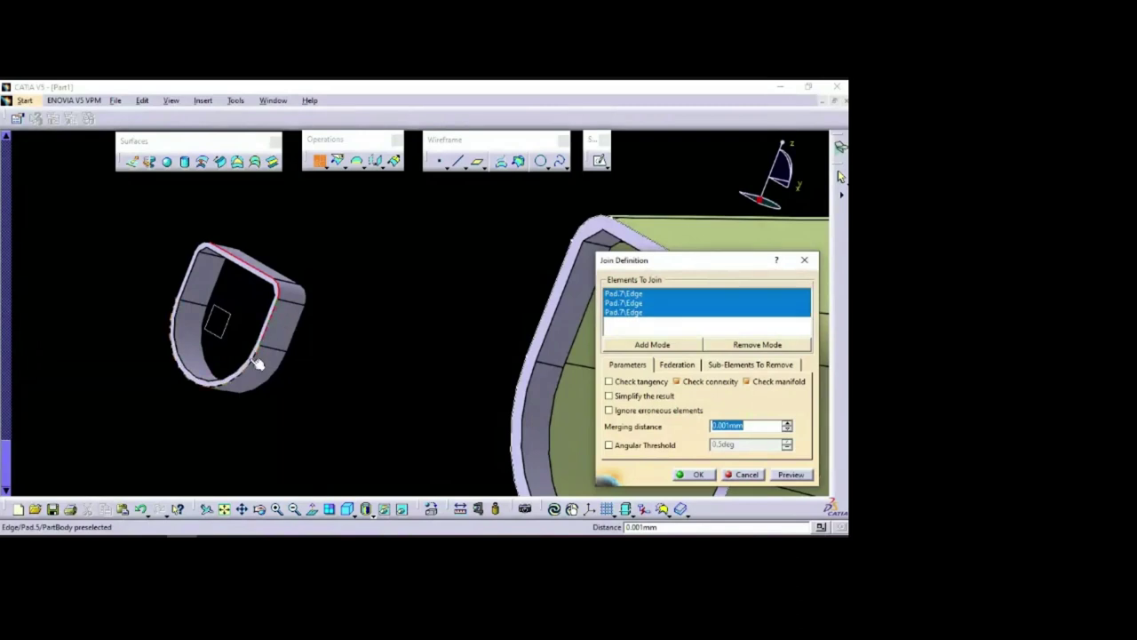
pyautogui.click(215, 378)
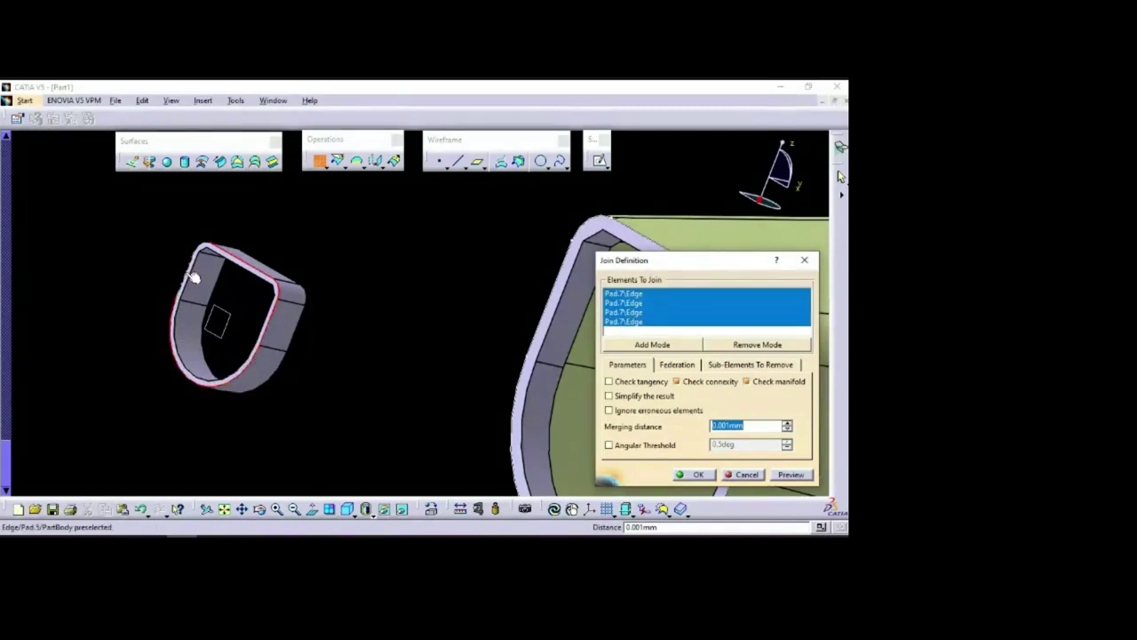
pyautogui.click(194, 278)
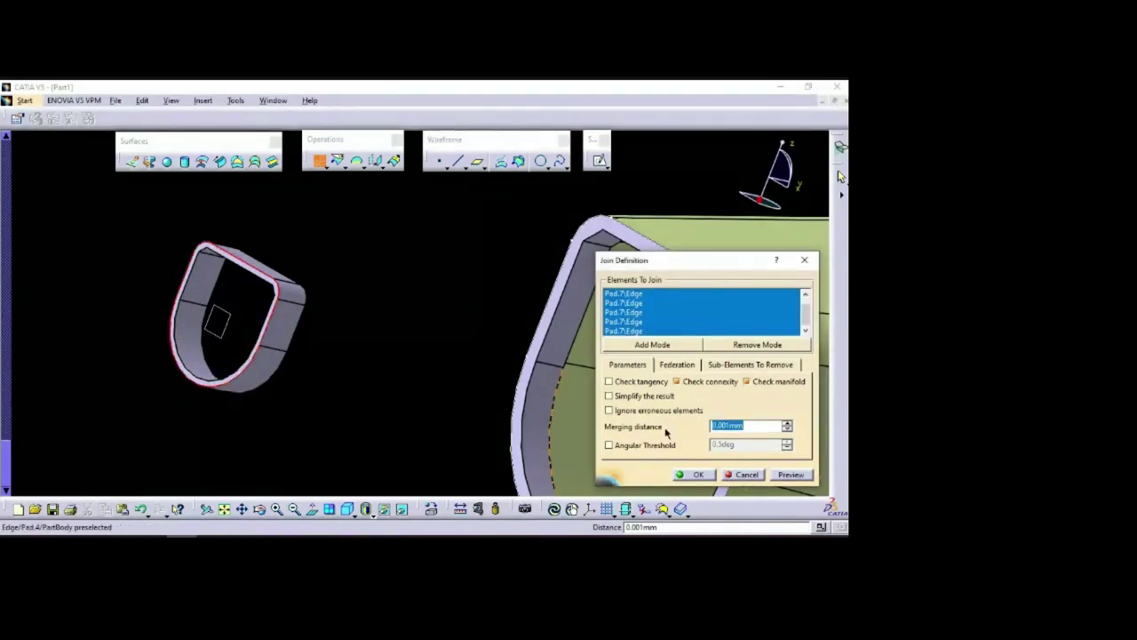
pyautogui.click(700, 474)
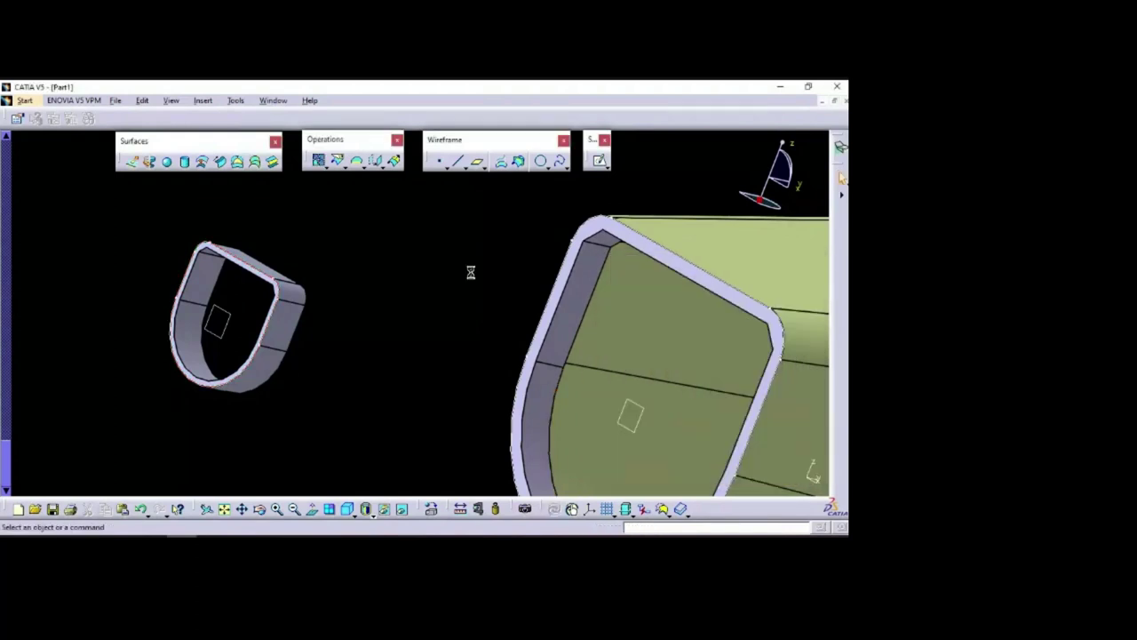
# Create a multi-sections surface between Join.1 and Join.2 to skin the narrow end bay
pyautogui.click(255, 160)
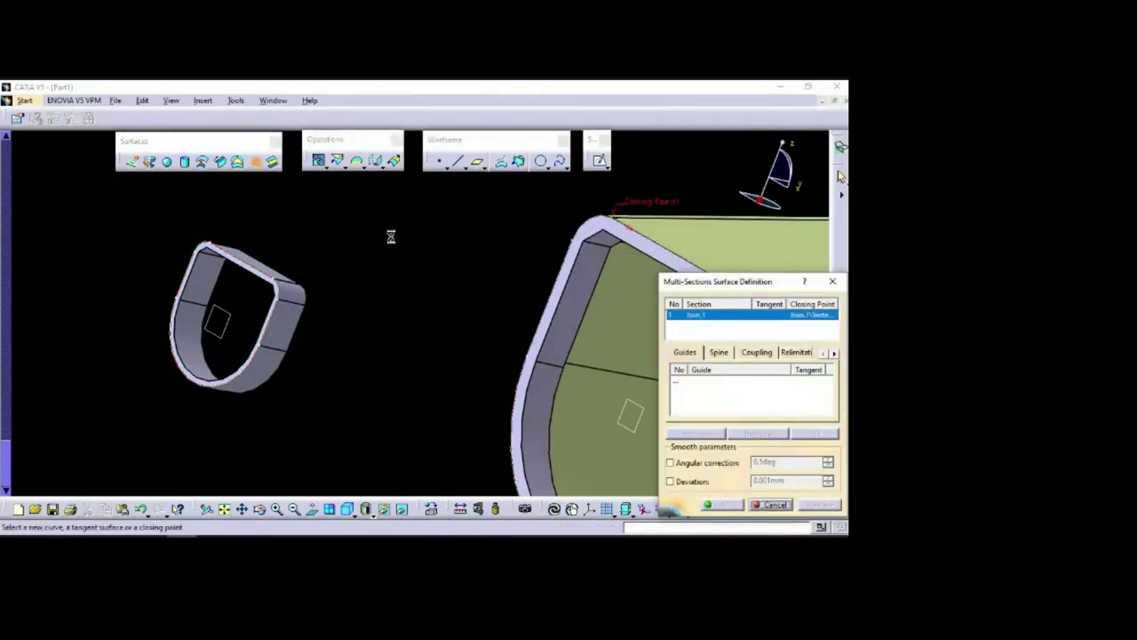
pyautogui.click(259, 271)
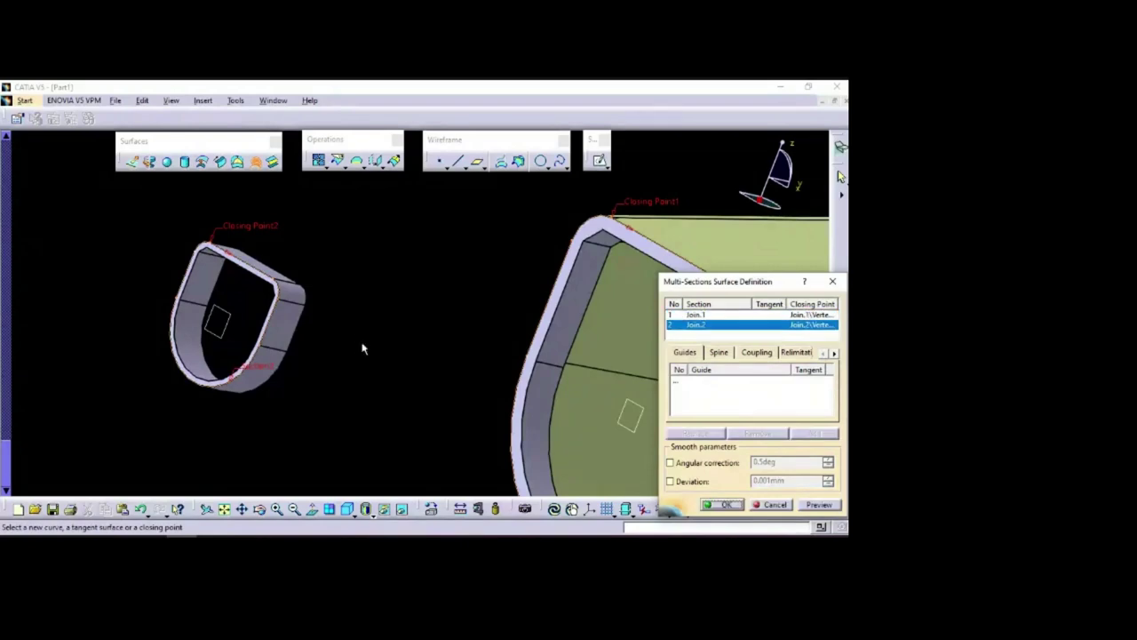
pyautogui.click(727, 504)
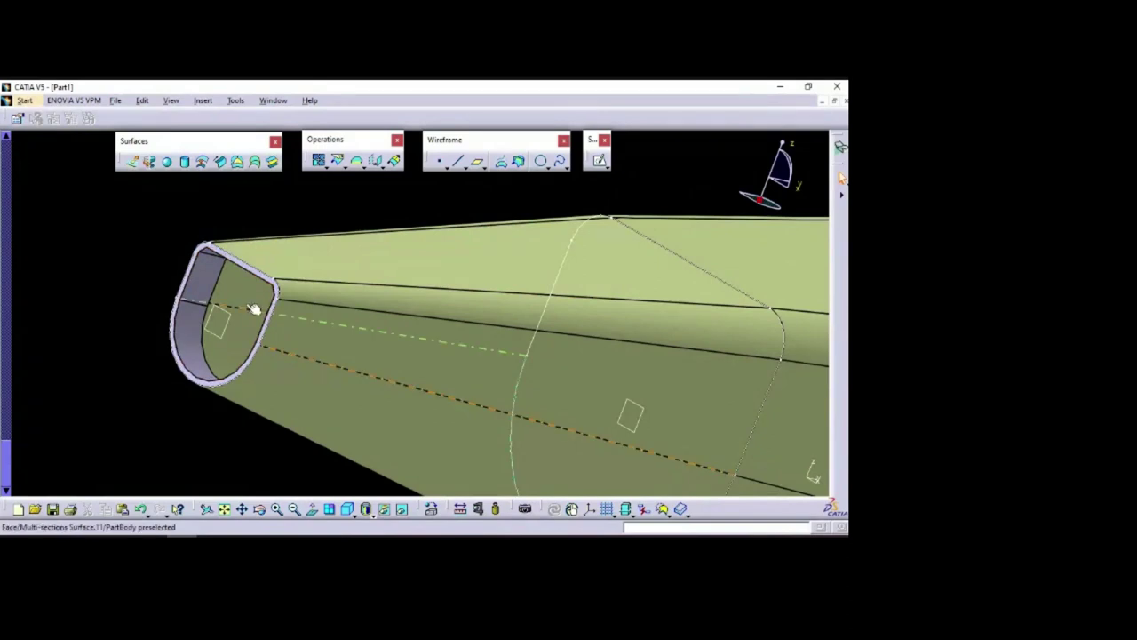
# Try to cap the narrow end frame with a fill surface bounded by its outer contour Join.2, and undo the fill
pyautogui.moveTo(87, 382); pyautogui.dragTo(291, 342, button='middle')
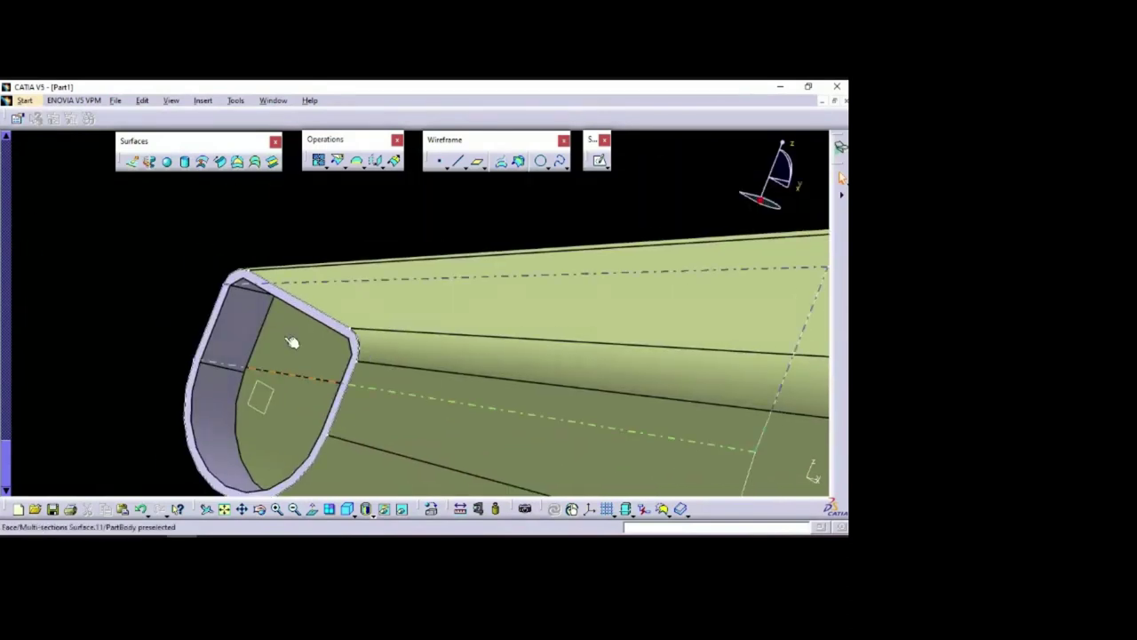
pyautogui.moveTo(135, 413); pyautogui.dragTo(355, 370, button='middle')
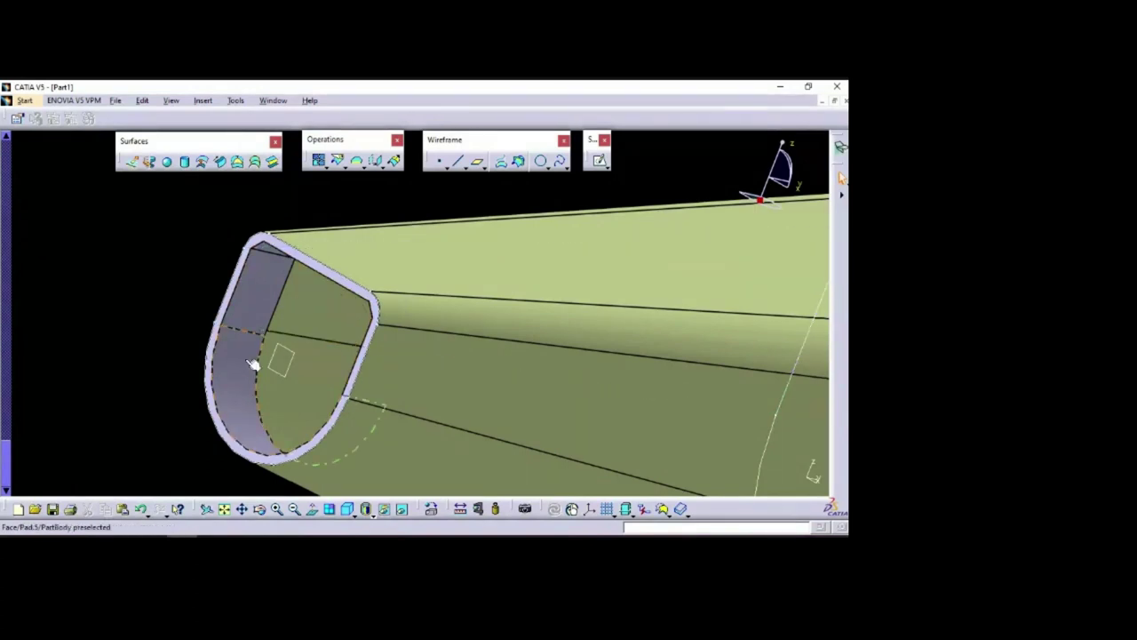
pyautogui.moveTo(114, 428); pyautogui.dragTo(275, 348, button='middle')
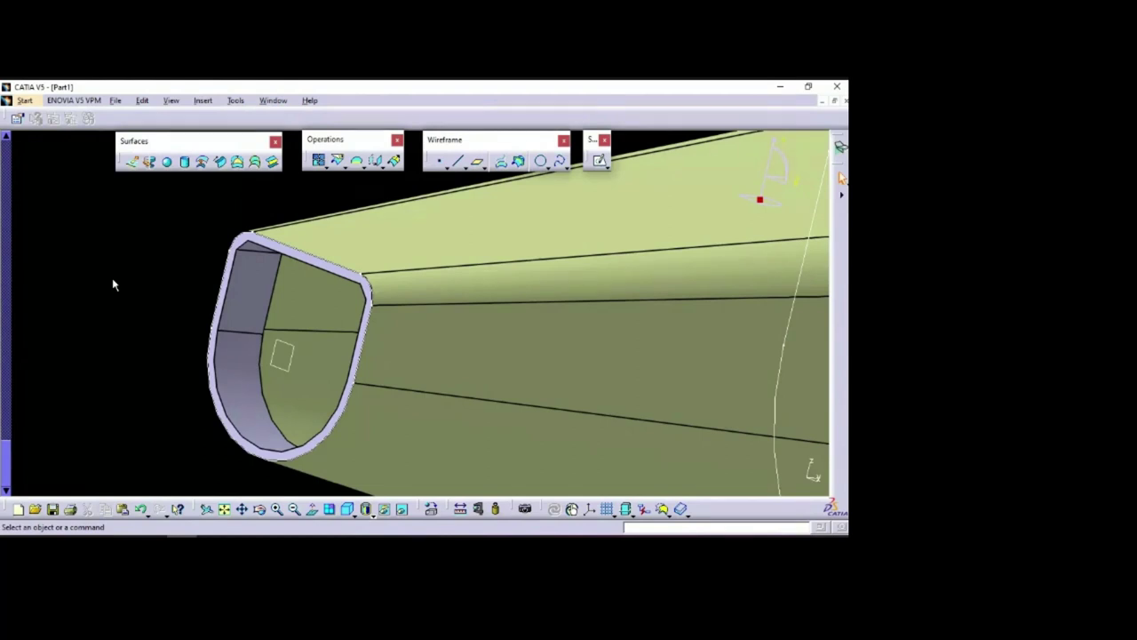
pyautogui.click(239, 164)
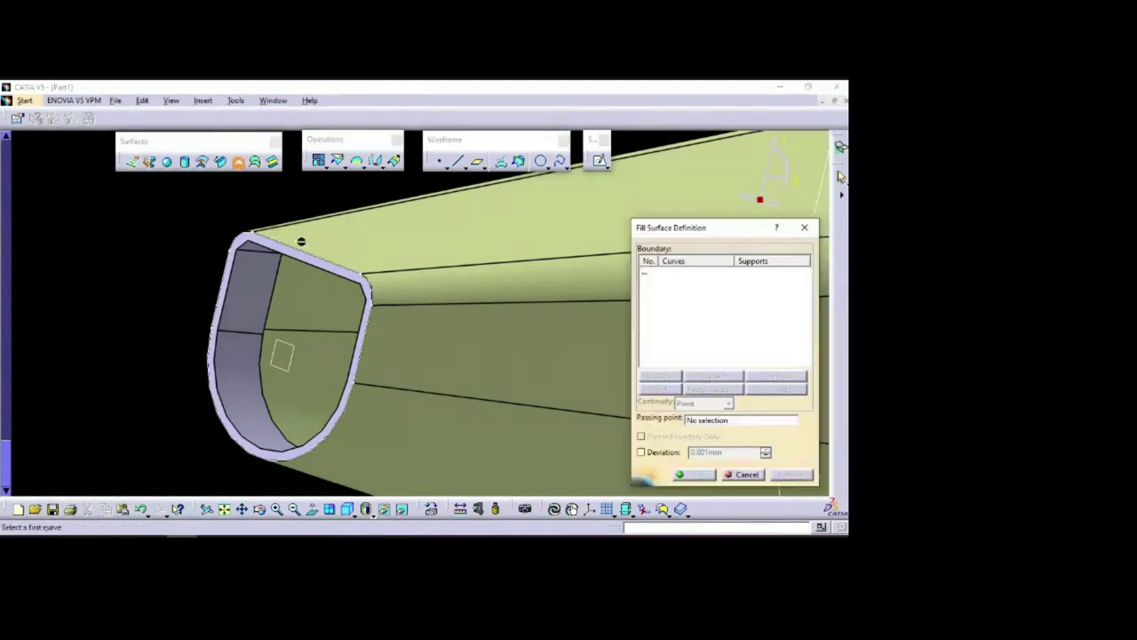
pyautogui.click(337, 266)
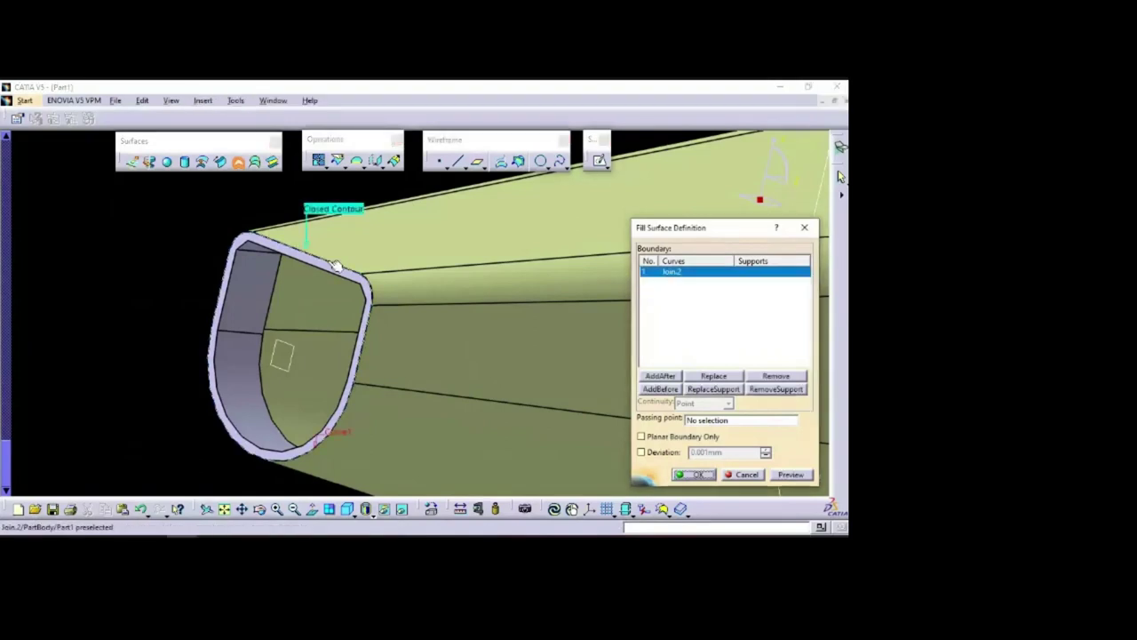
pyautogui.click(702, 474)
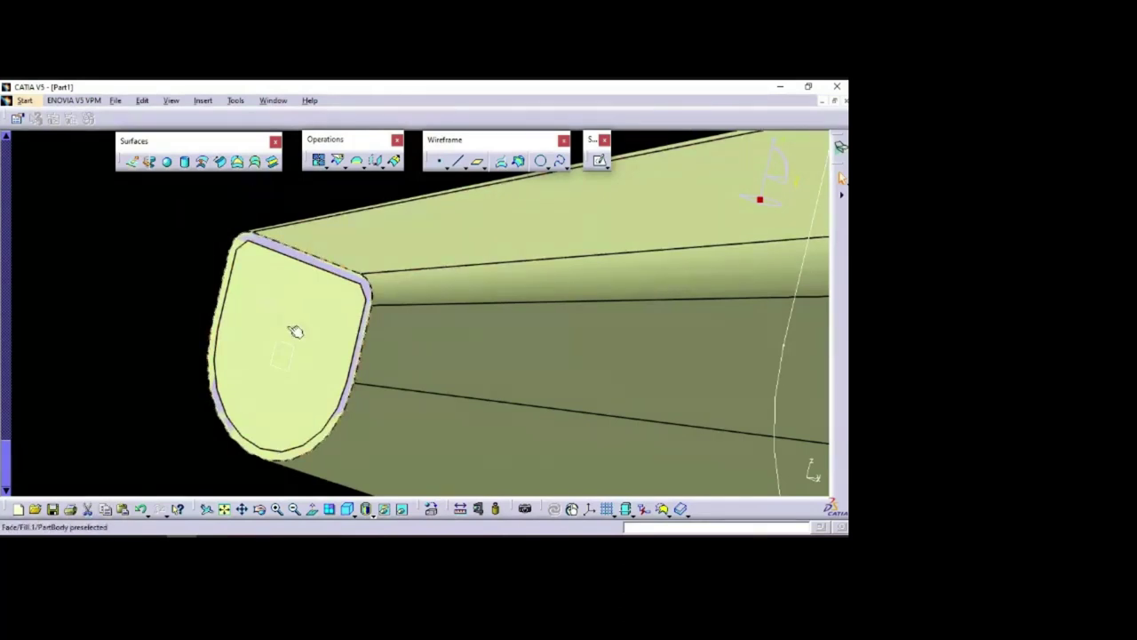
pyautogui.hotkey('ctrl', 'z')
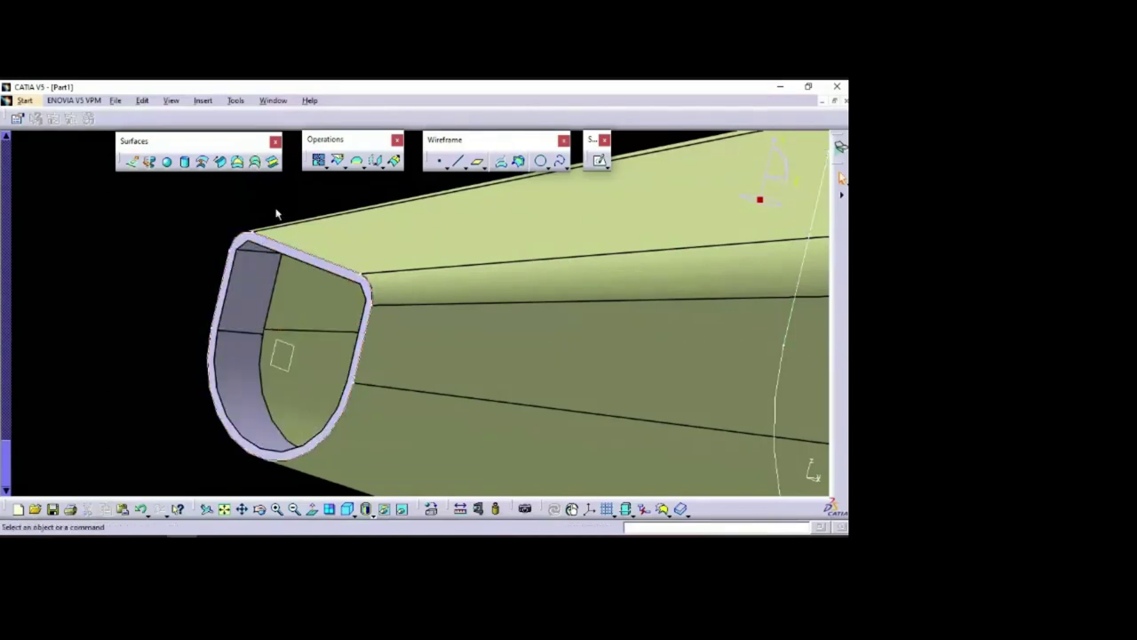
# Fill the opening of the narrow end frame with a surface bounded by all of its inner contour edges
pyautogui.click(238, 161)
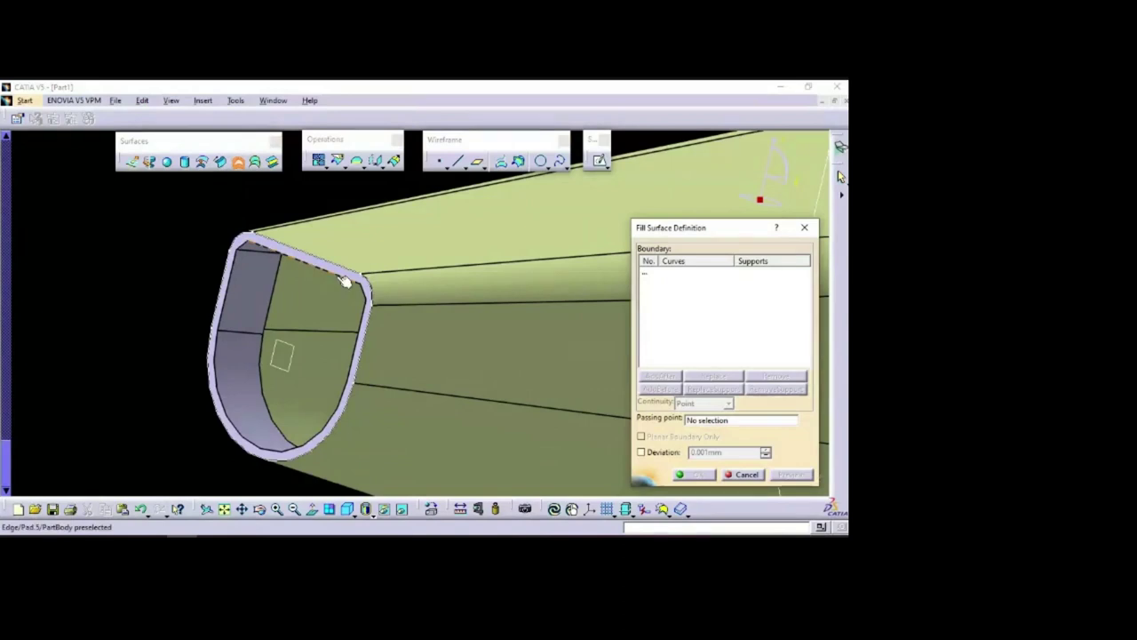
pyautogui.click(351, 277)
pyautogui.click(370, 293)
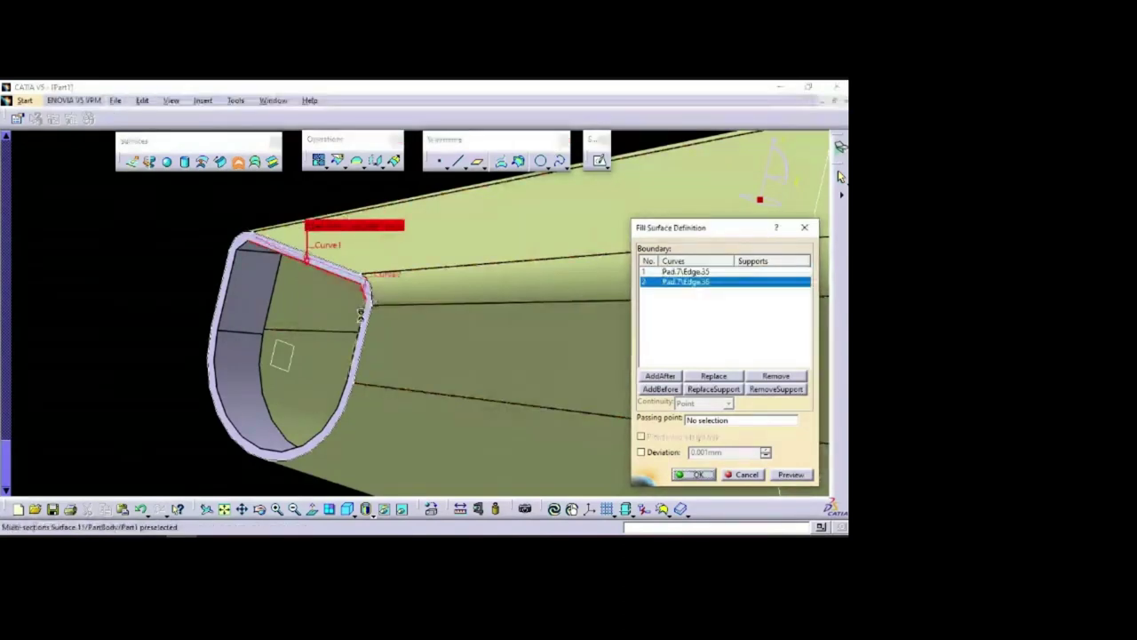
pyautogui.click(345, 402)
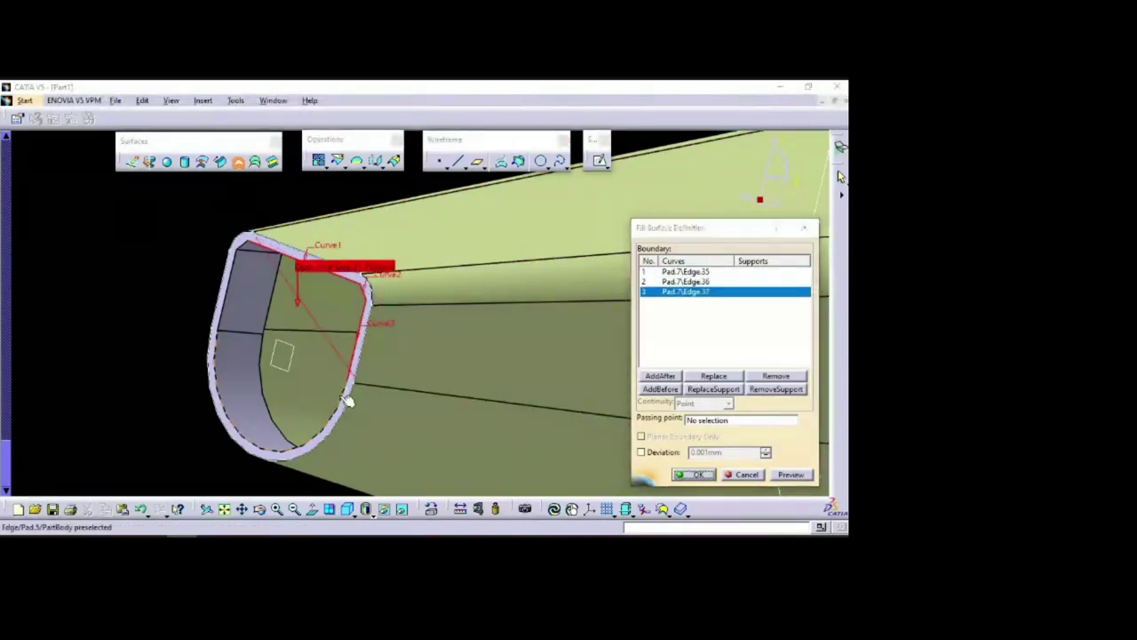
pyautogui.click(214, 373)
pyautogui.click(231, 310)
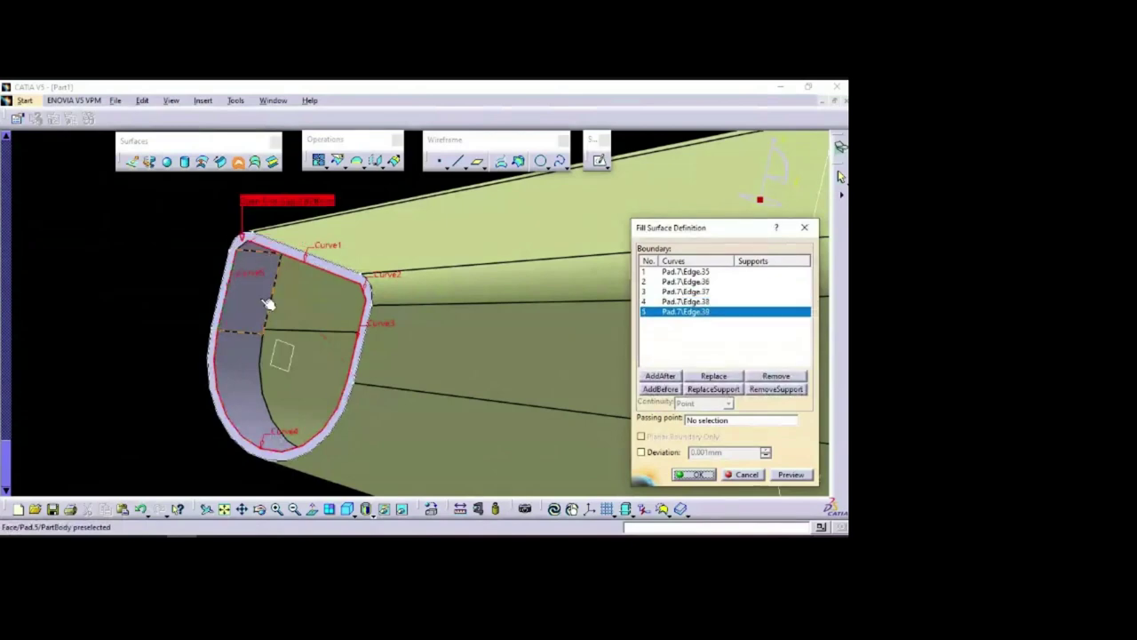
pyautogui.scroll(3, 139, 218)
pyautogui.click(139, 208)
pyautogui.click(706, 476)
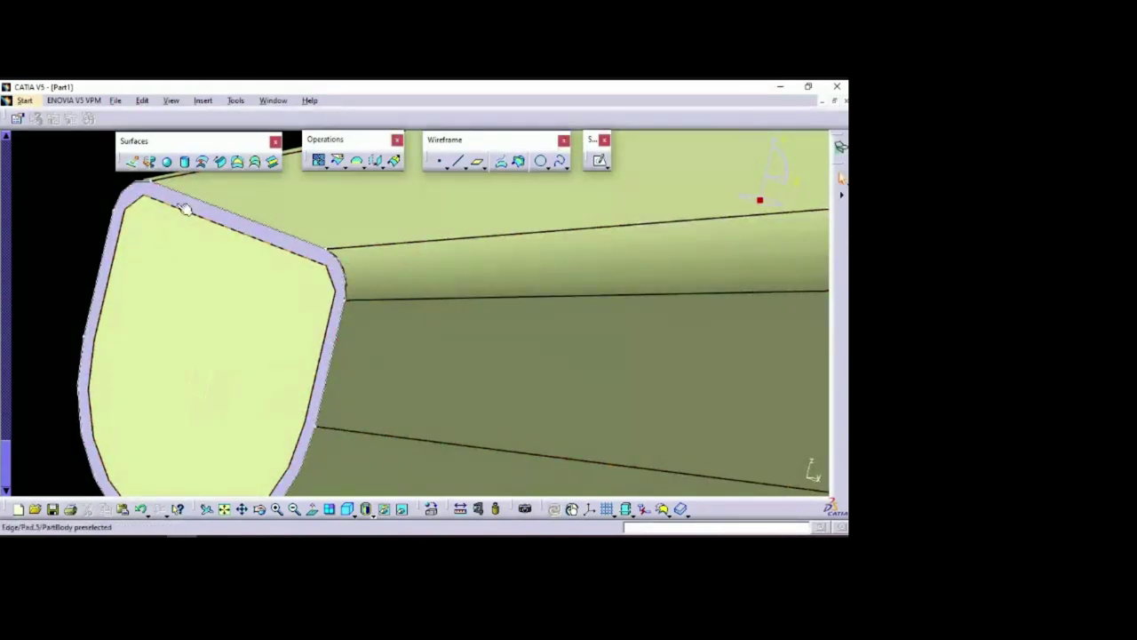
# Join all outer contour edges of the D-shaped frame between the skinned fuselage and the circular ring into one closed curve
pyautogui.keyDown('ctrl'); pyautogui.moveTo(74, 213); pyautogui.dragTo(96, 308, button='middle'); pyautogui.keyUp('ctrl')
pyautogui.keyDown('ctrl'); pyautogui.moveTo(242, 261); pyautogui.dragTo(257, 343, button='middle'); pyautogui.keyUp('ctrl')
pyautogui.moveTo(553, 236); pyautogui.dragTo(196, 222, button='middle')
pyautogui.moveTo(413, 204); pyautogui.dragTo(564, 189, button='middle')
pyautogui.moveTo(709, 278); pyautogui.dragTo(499, 425, button='middle')
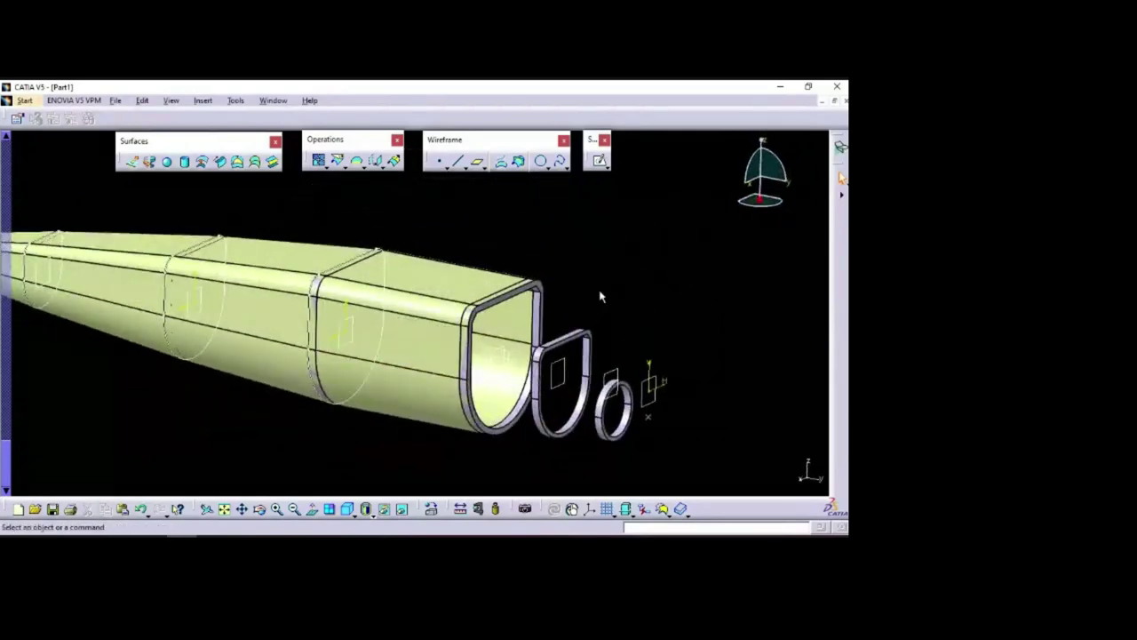
pyautogui.moveTo(619, 290); pyautogui.dragTo(596, 220, button='middle')
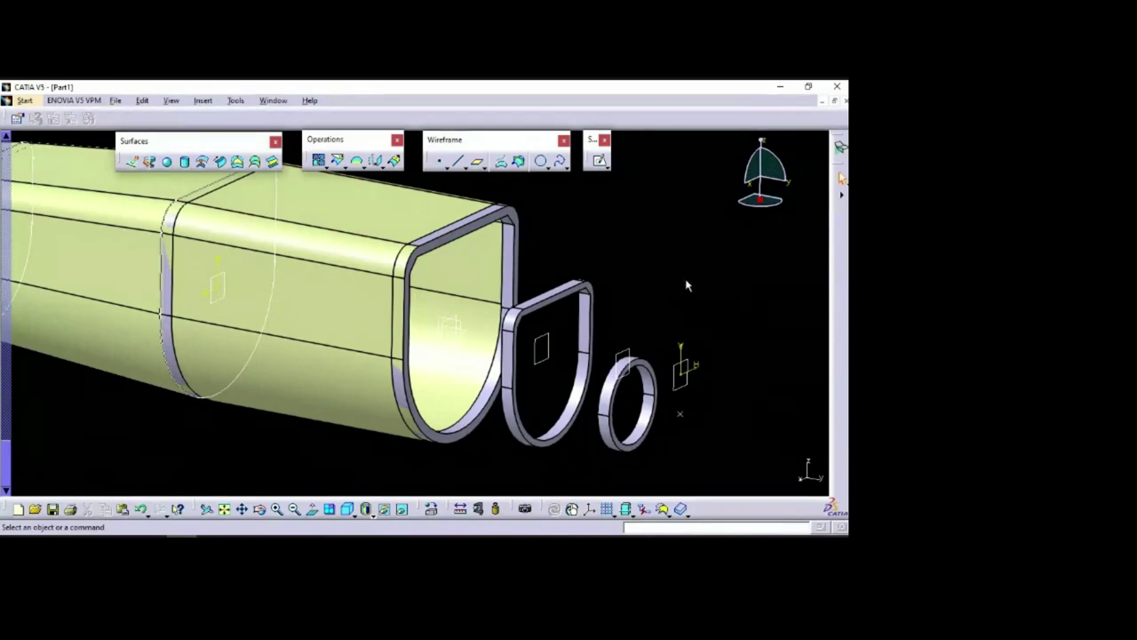
pyautogui.moveTo(682, 293); pyautogui.dragTo(661, 270, button='middle')
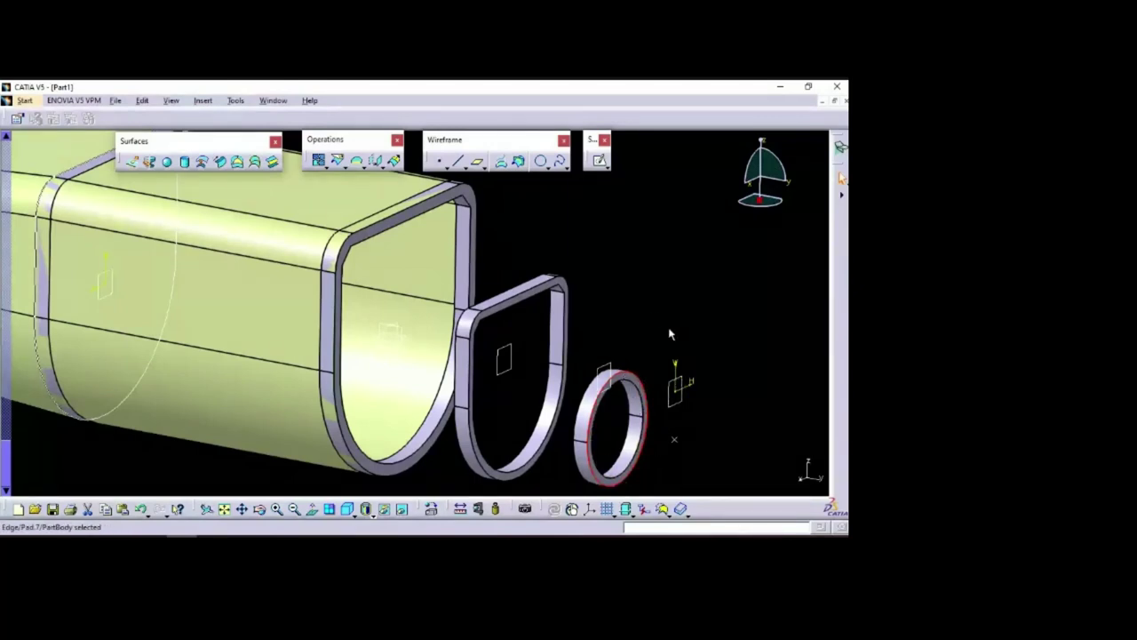
pyautogui.click(538, 287)
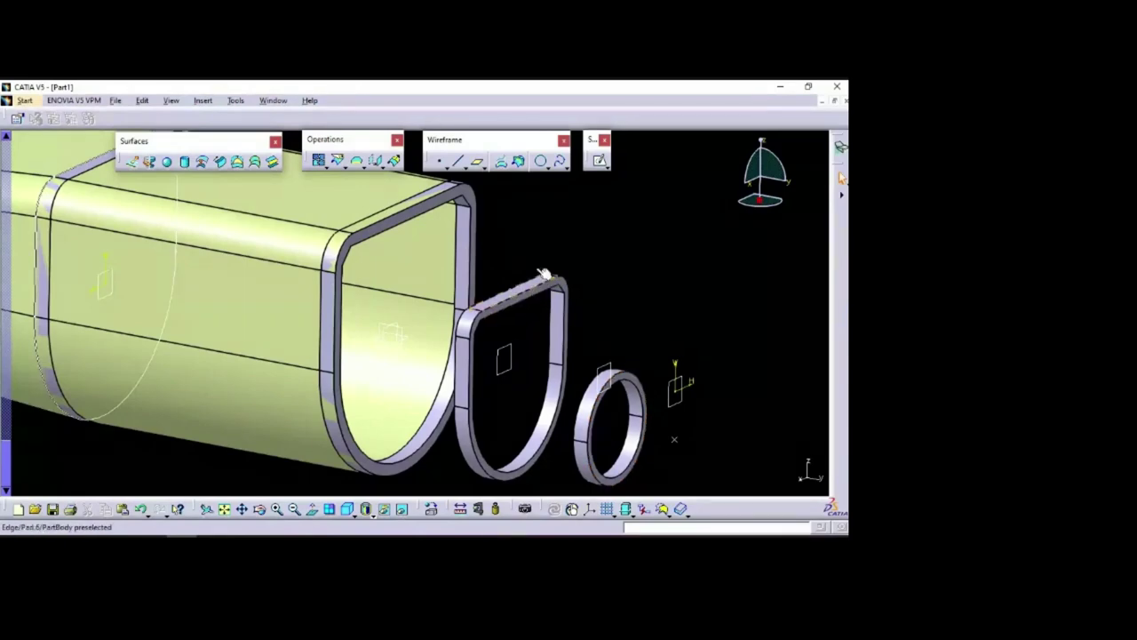
pyautogui.click(321, 162)
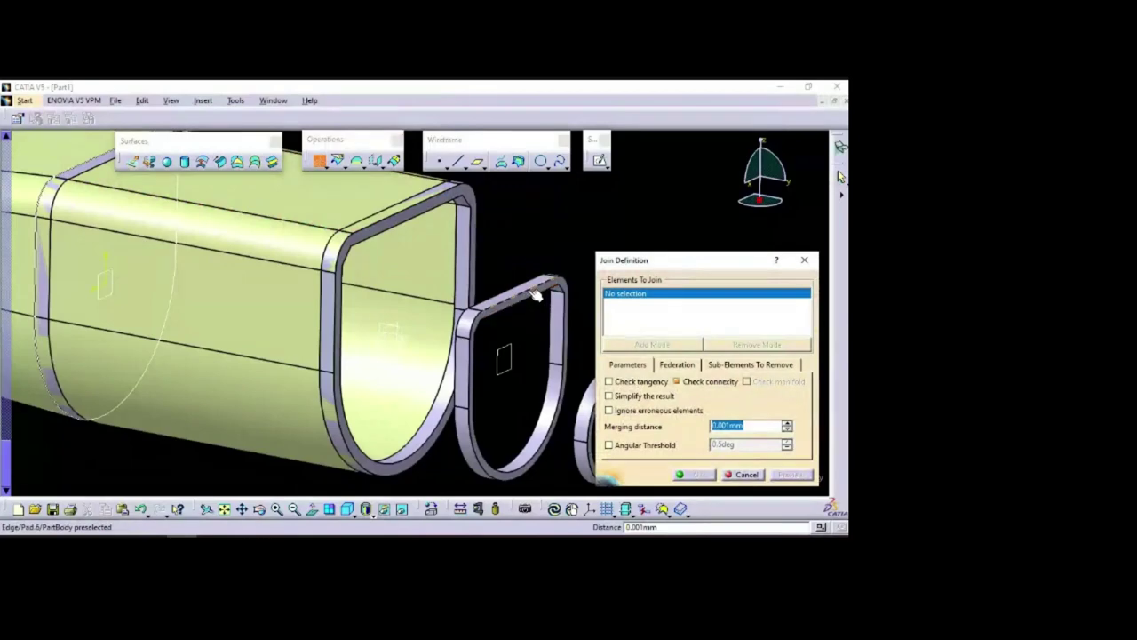
pyautogui.click(546, 289)
pyautogui.click(568, 293)
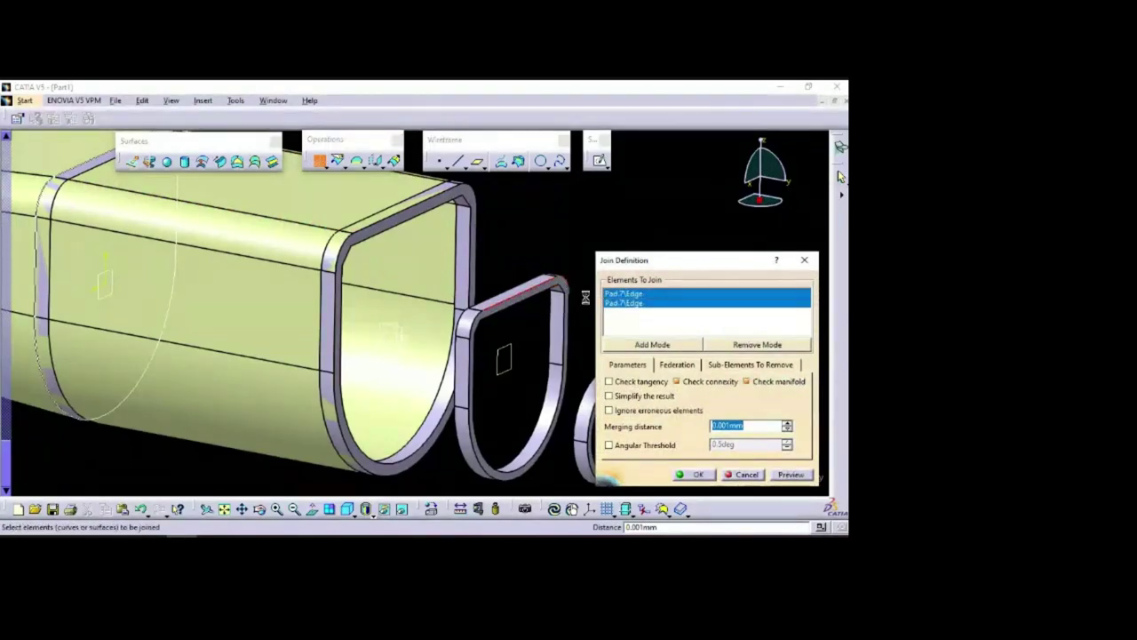
pyautogui.click(573, 318)
pyautogui.click(576, 452)
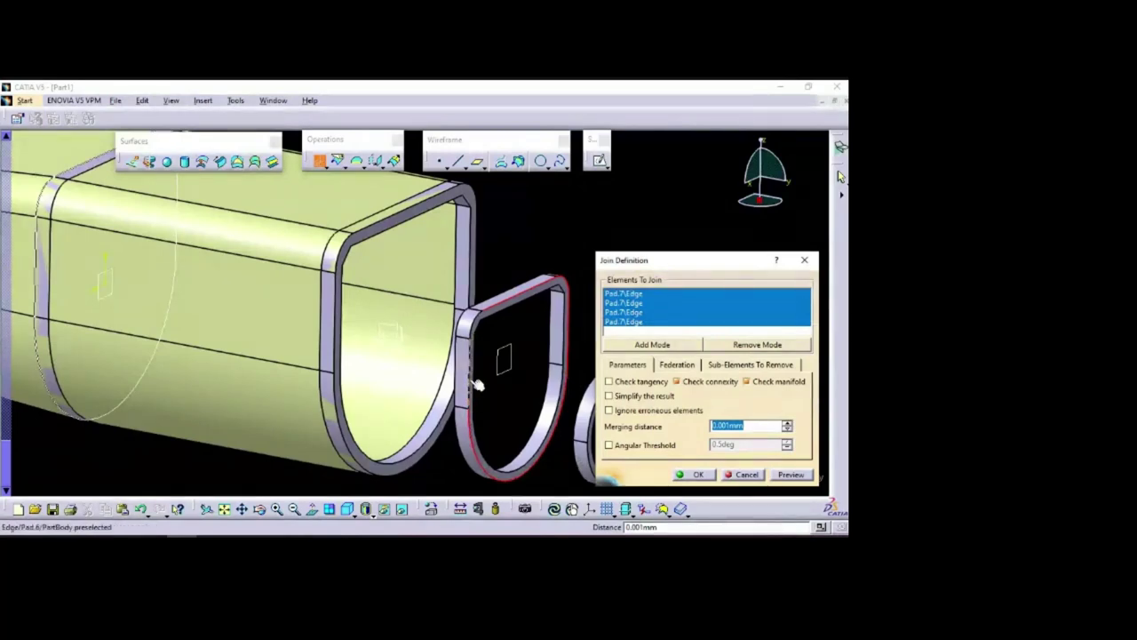
pyautogui.click(477, 385)
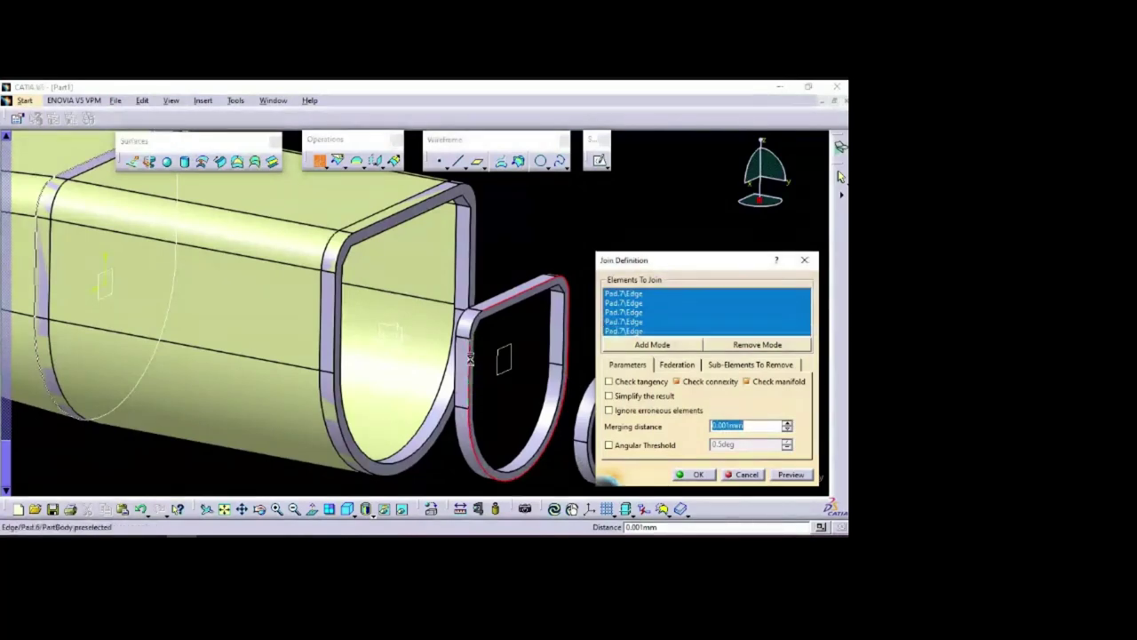
pyautogui.click(698, 475)
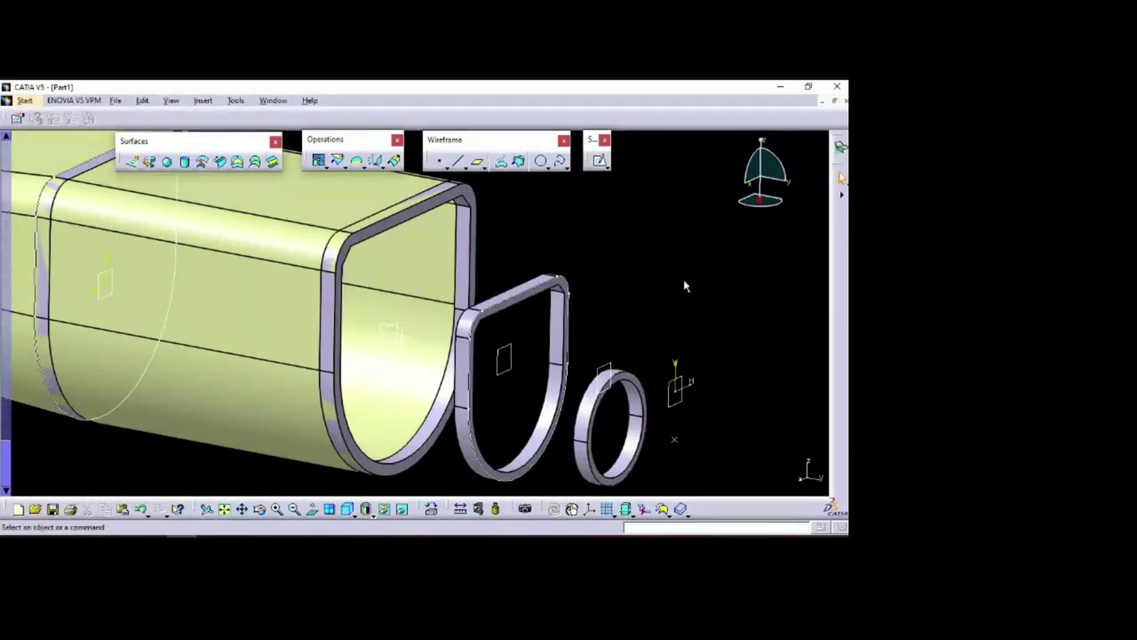
# Join all outer contour edges of the frame at the open end of the fuselage skin into one closed curve
pyautogui.moveTo(613, 247); pyautogui.dragTo(618, 274, button='middle')
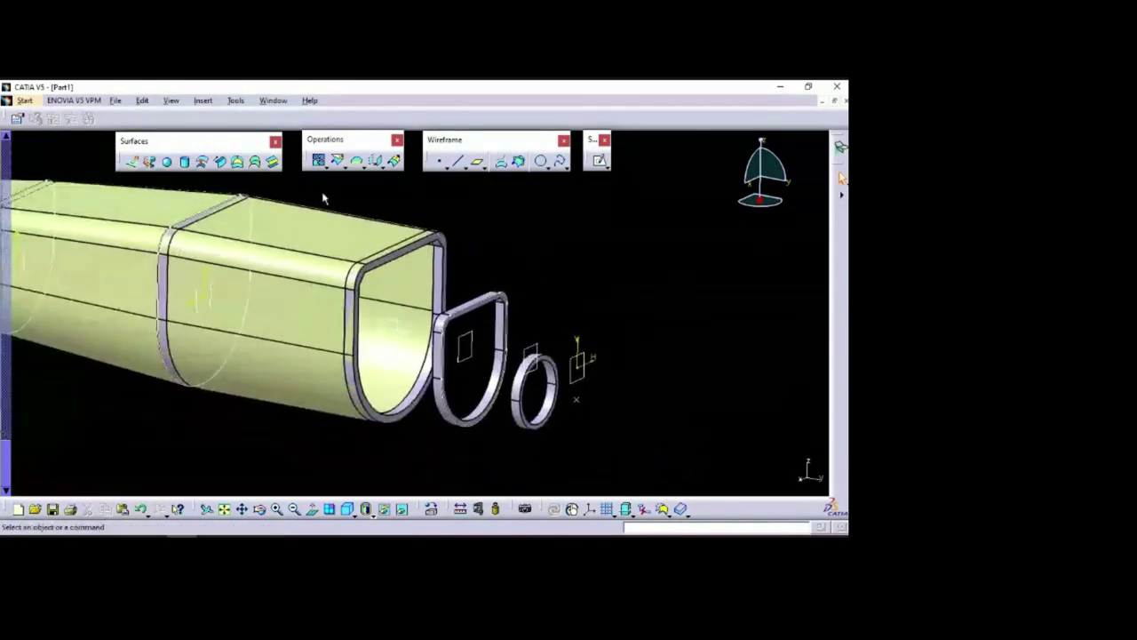
pyautogui.click(319, 162)
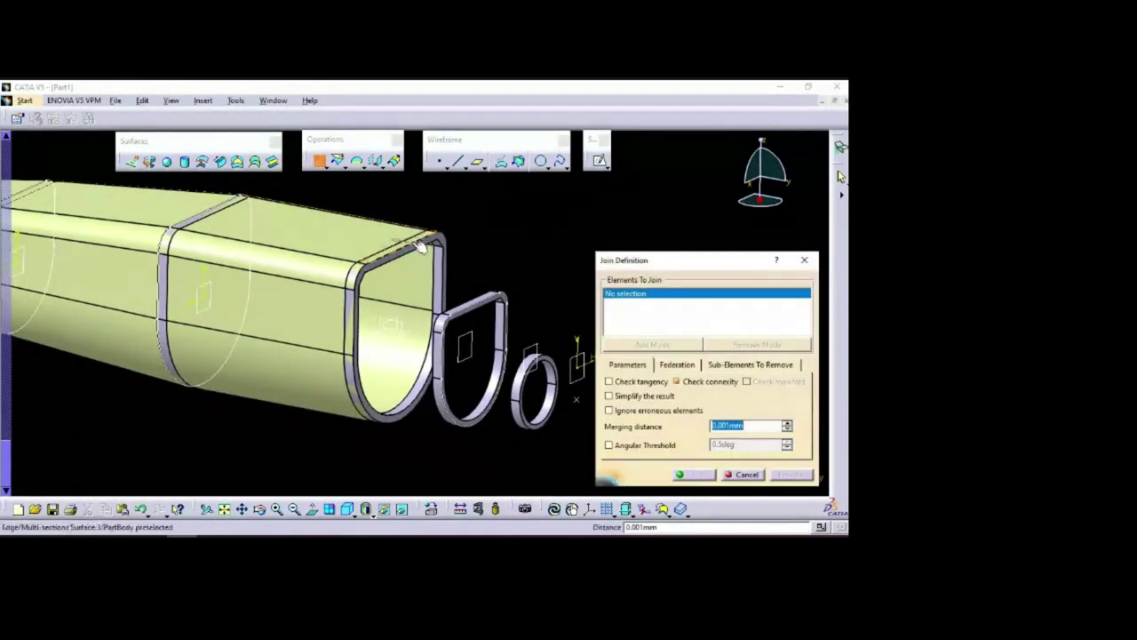
pyautogui.click(432, 242)
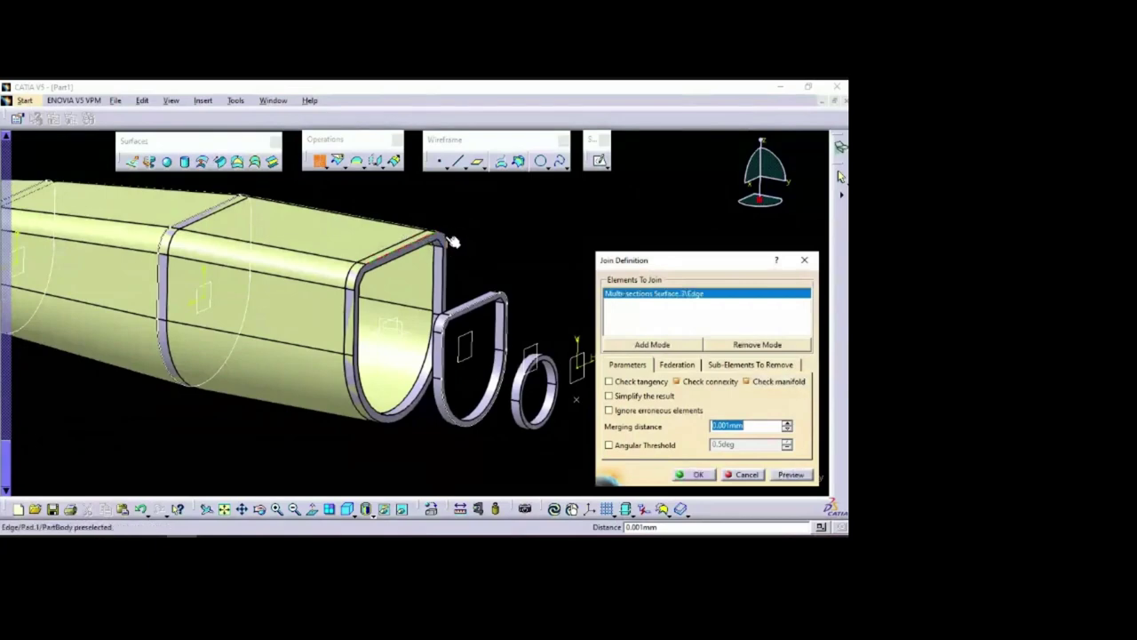
pyautogui.click(457, 258)
pyautogui.click(449, 283)
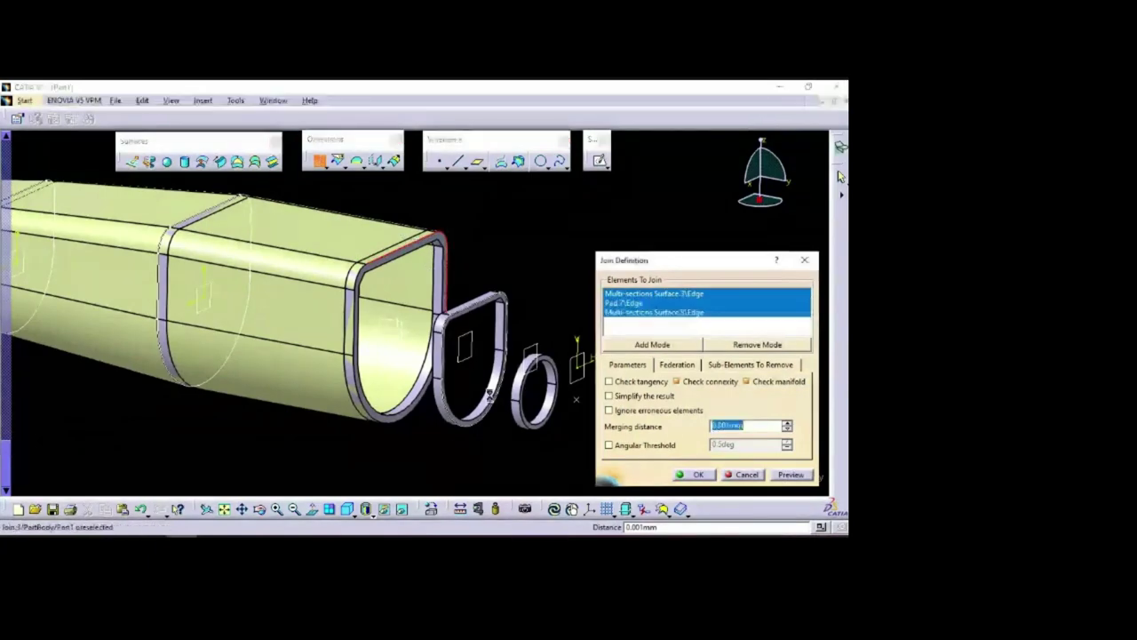
pyautogui.click(420, 407)
pyautogui.click(359, 331)
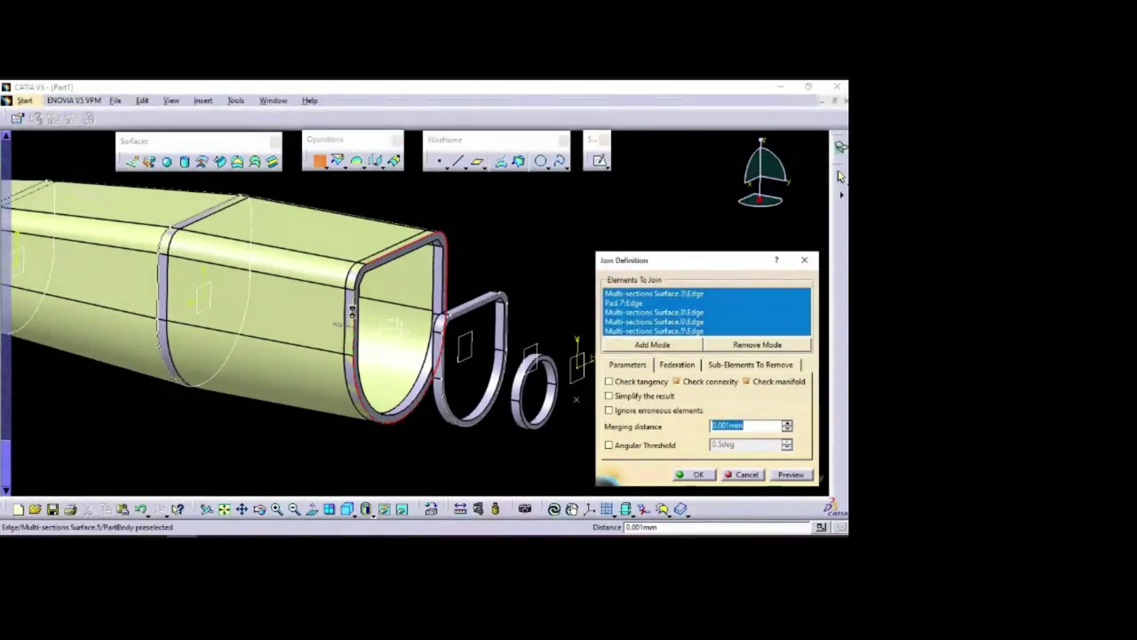
pyautogui.click(355, 285)
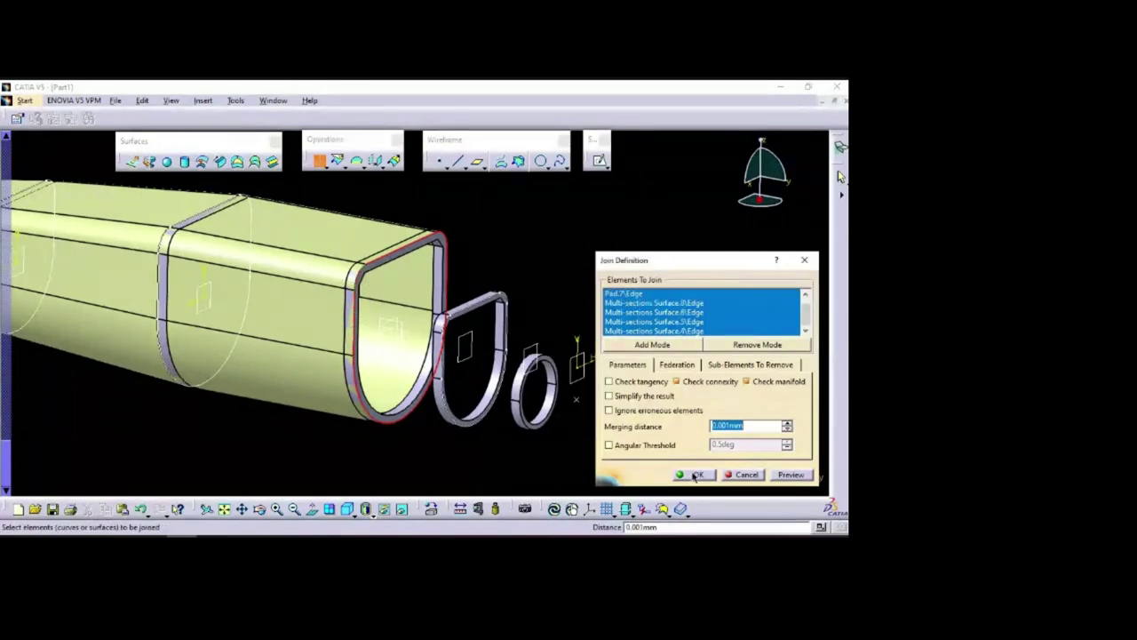
pyautogui.click(697, 475)
# Create a multi-sections surface between Join.4 and Join.3 to skin the bay up to the D-shaped frame
pyautogui.click(256, 161)
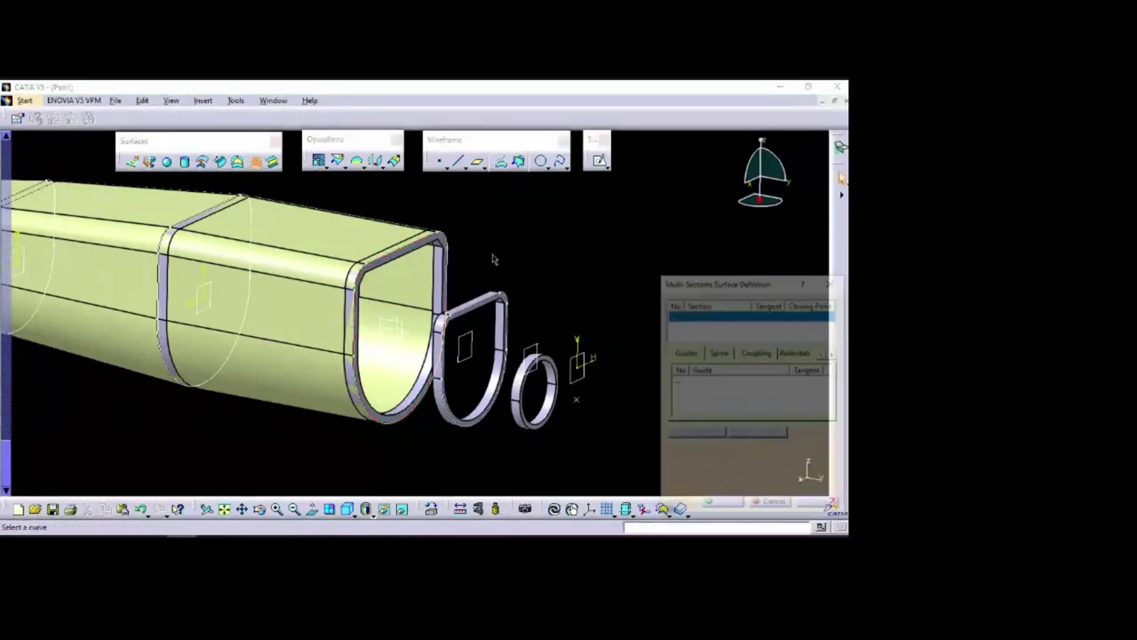
pyautogui.click(451, 241)
pyautogui.click(514, 302)
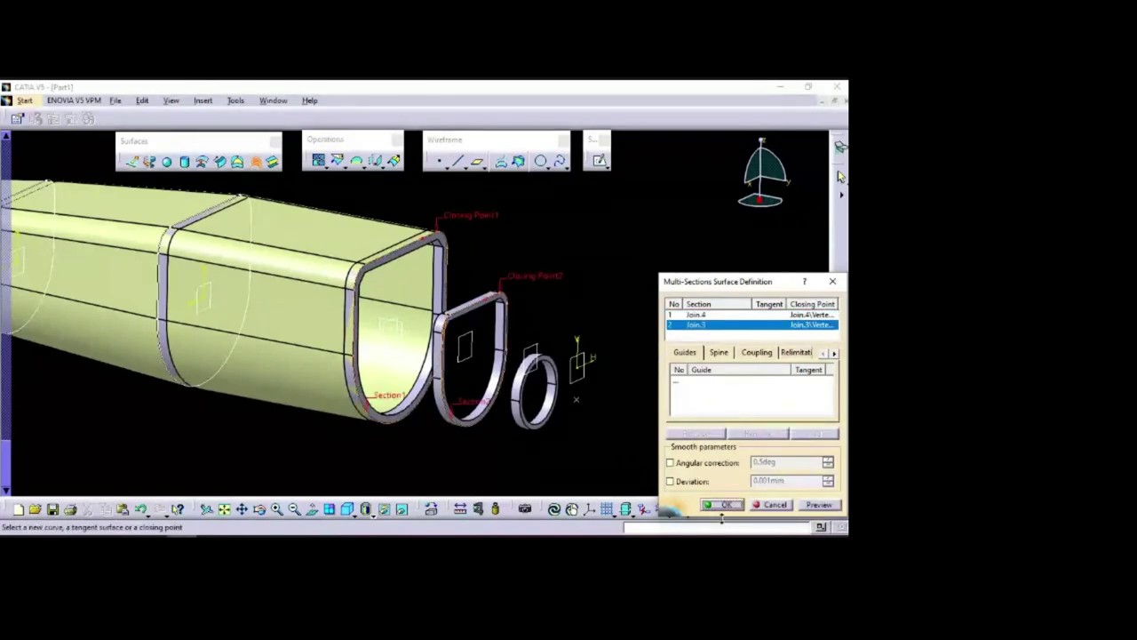
pyautogui.click(728, 505)
pyautogui.moveTo(640, 431); pyautogui.dragTo(587, 279, button='middle')
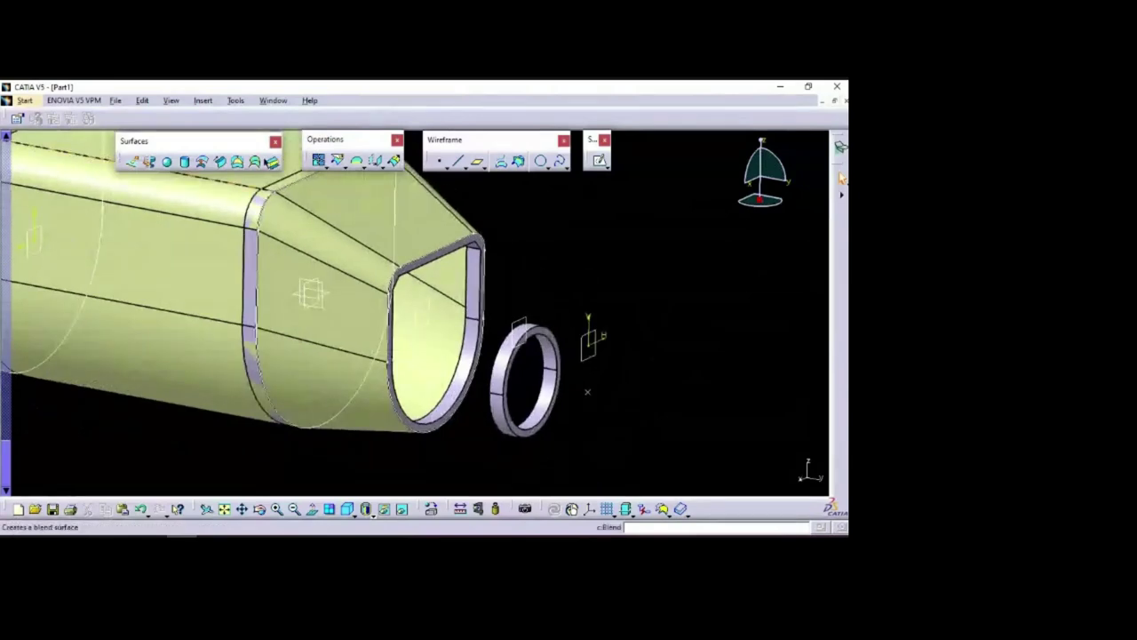
pyautogui.click(255, 161)
pyautogui.click(492, 276)
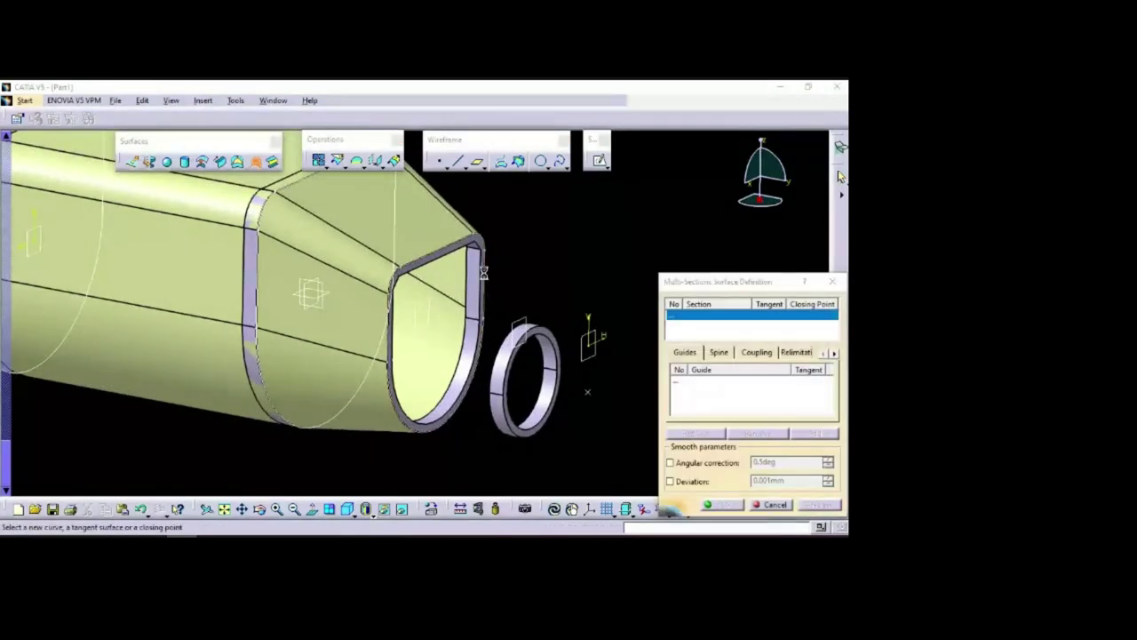
pyautogui.click(560, 342)
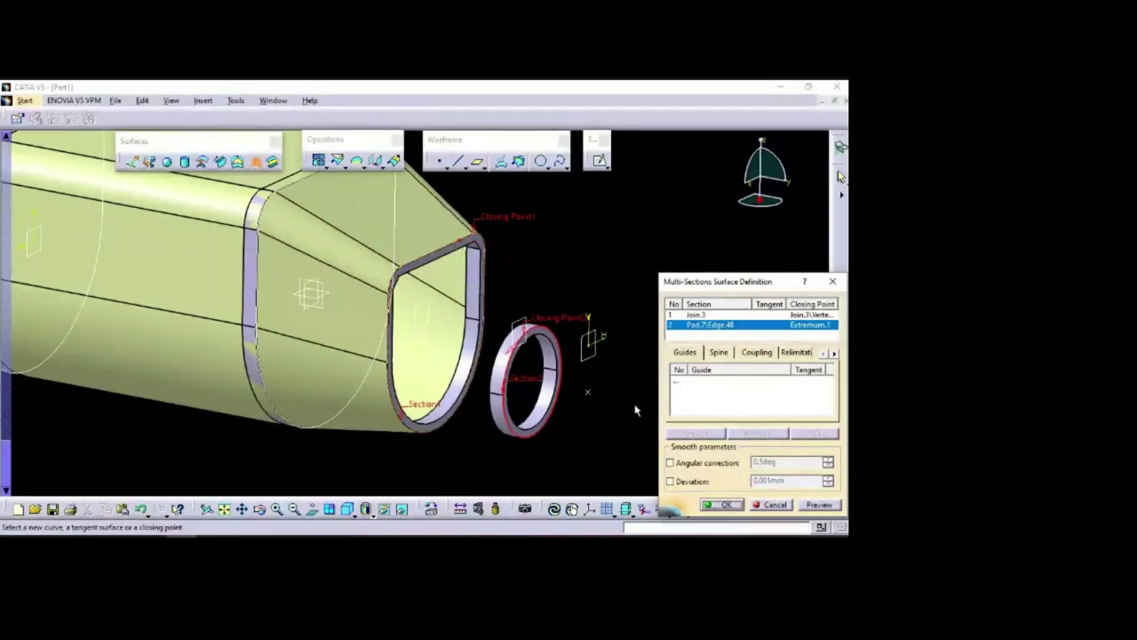
pyautogui.click(819, 505)
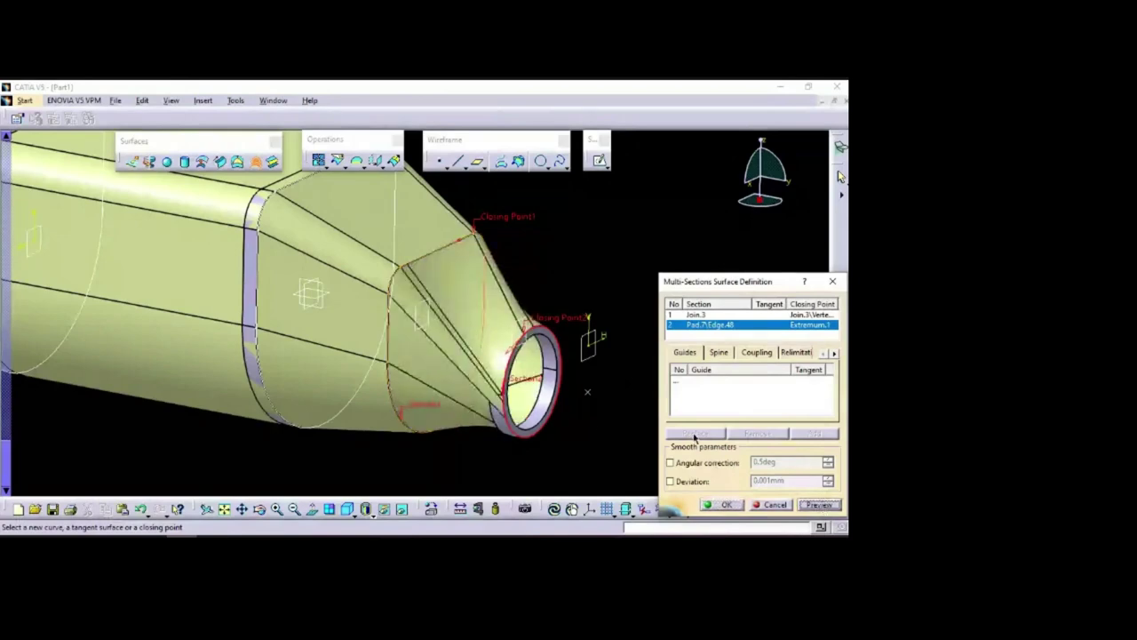
pyautogui.moveTo(614, 422); pyautogui.dragTo(607, 320, button='middle')
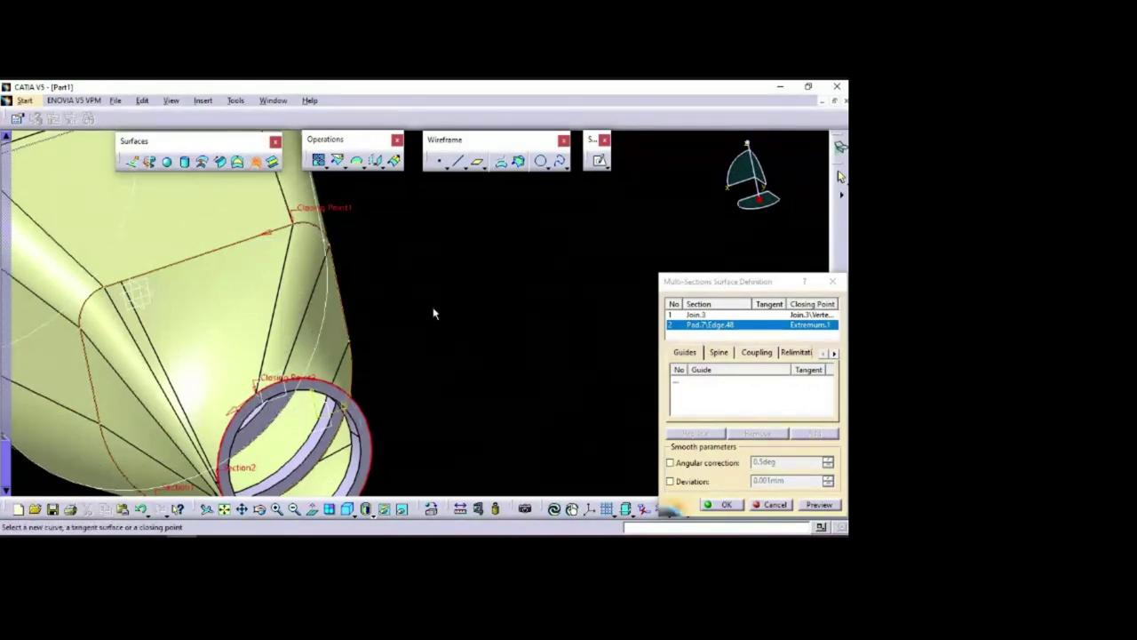
pyautogui.moveTo(435, 345); pyautogui.dragTo(560, 345, button='middle')
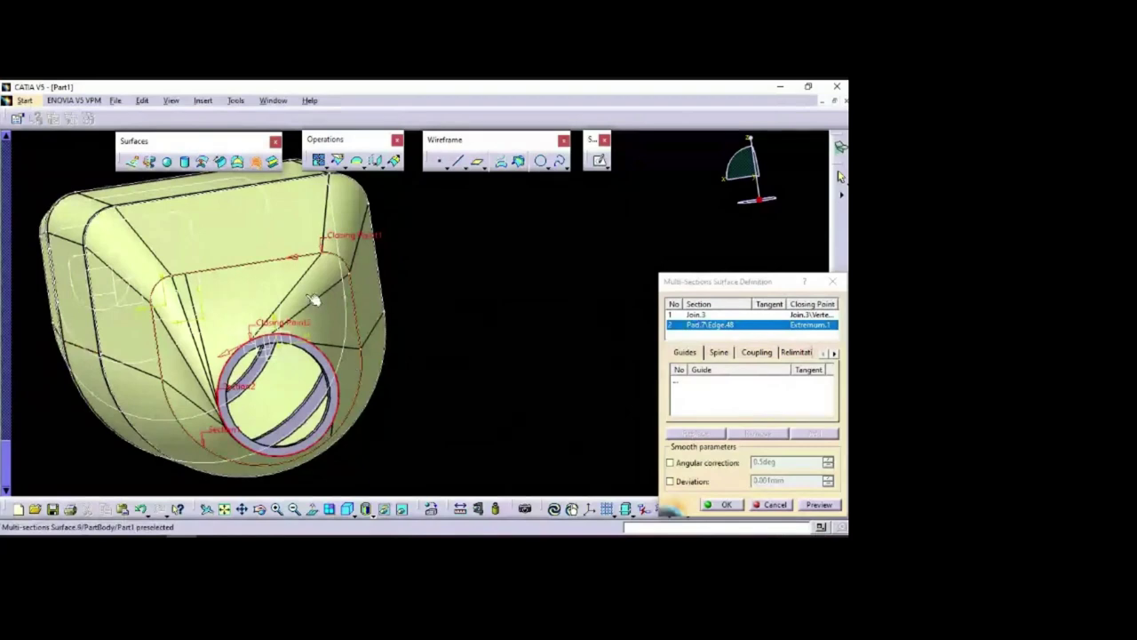
pyautogui.moveTo(426, 411); pyautogui.dragTo(491, 465, button='middle')
pyautogui.moveTo(525, 384); pyautogui.dragTo(498, 349, button='middle')
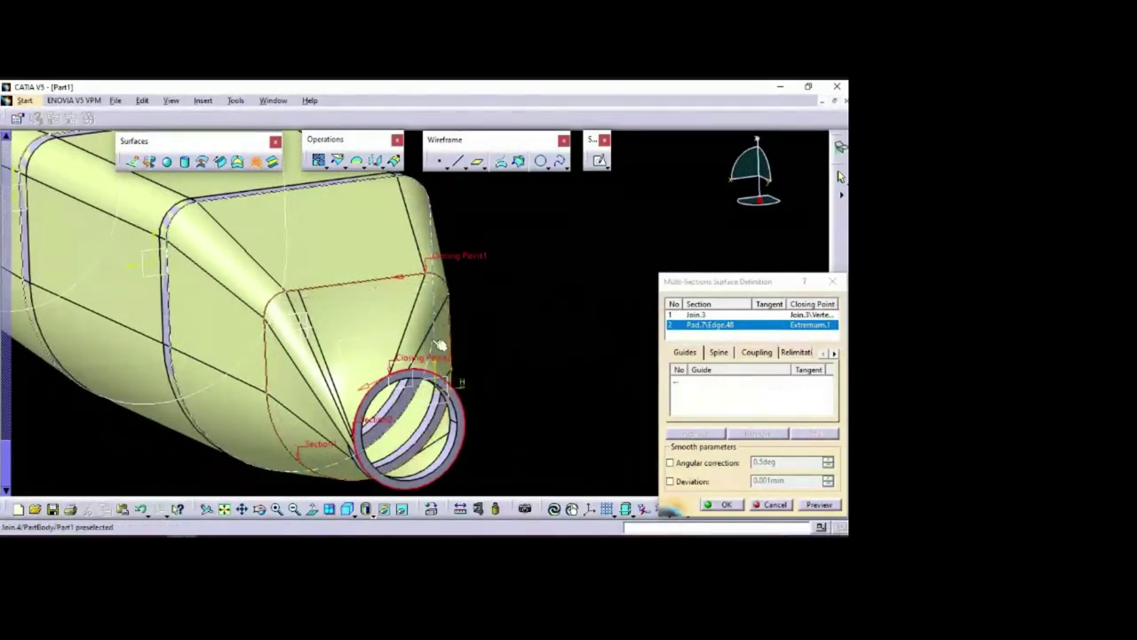
pyautogui.click(775, 505)
# Project the Join.3 vertex at the upper corner of the D-shaped frame onto the circular ring's outer edge, using the Normal projection type
pyautogui.moveTo(544, 360); pyautogui.dragTo(384, 322, button='middle')
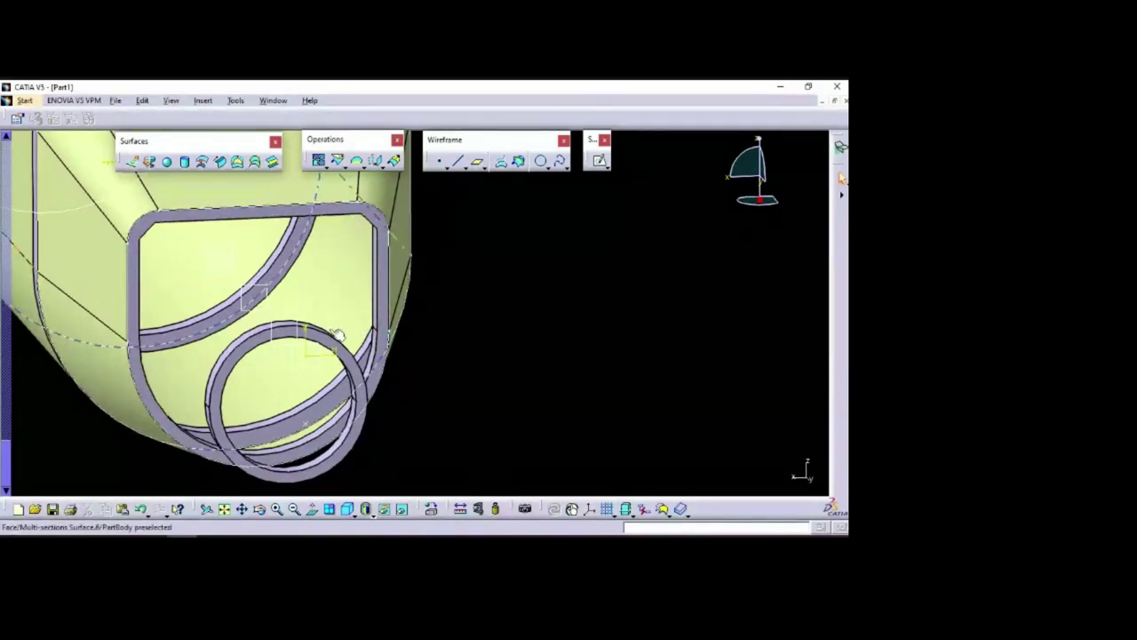
pyautogui.click(503, 162)
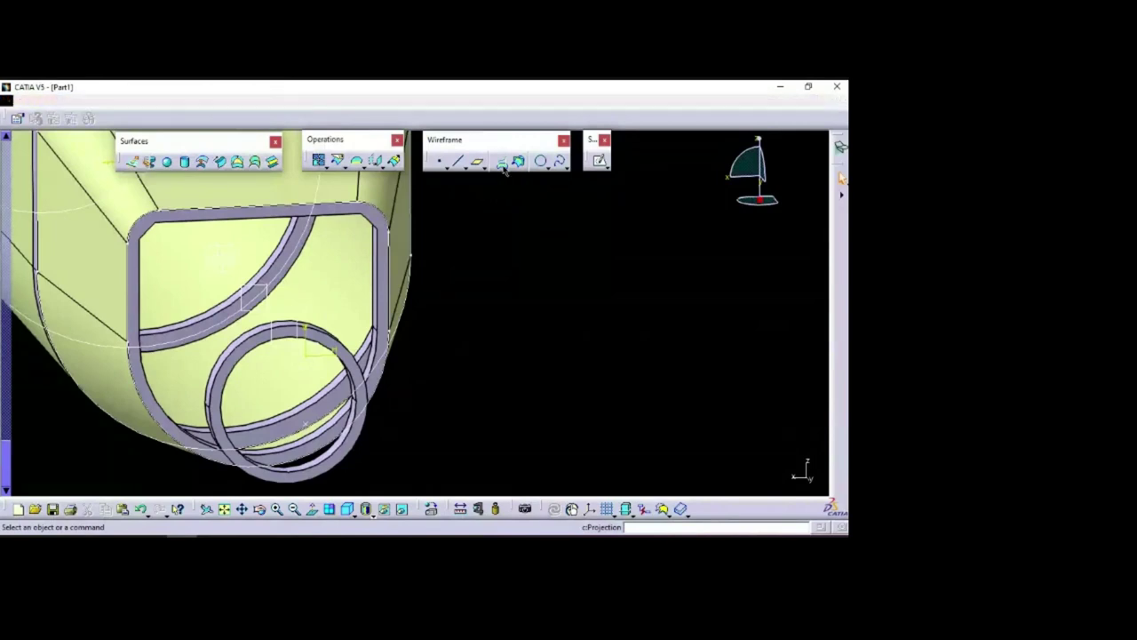
pyautogui.click(360, 207)
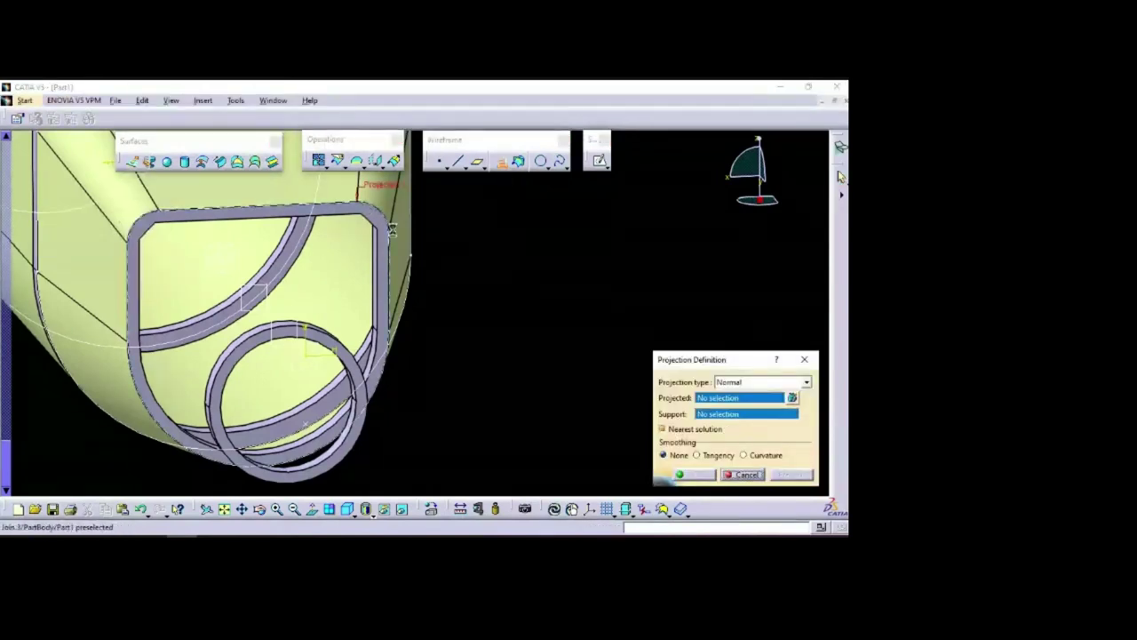
pyautogui.click(326, 332)
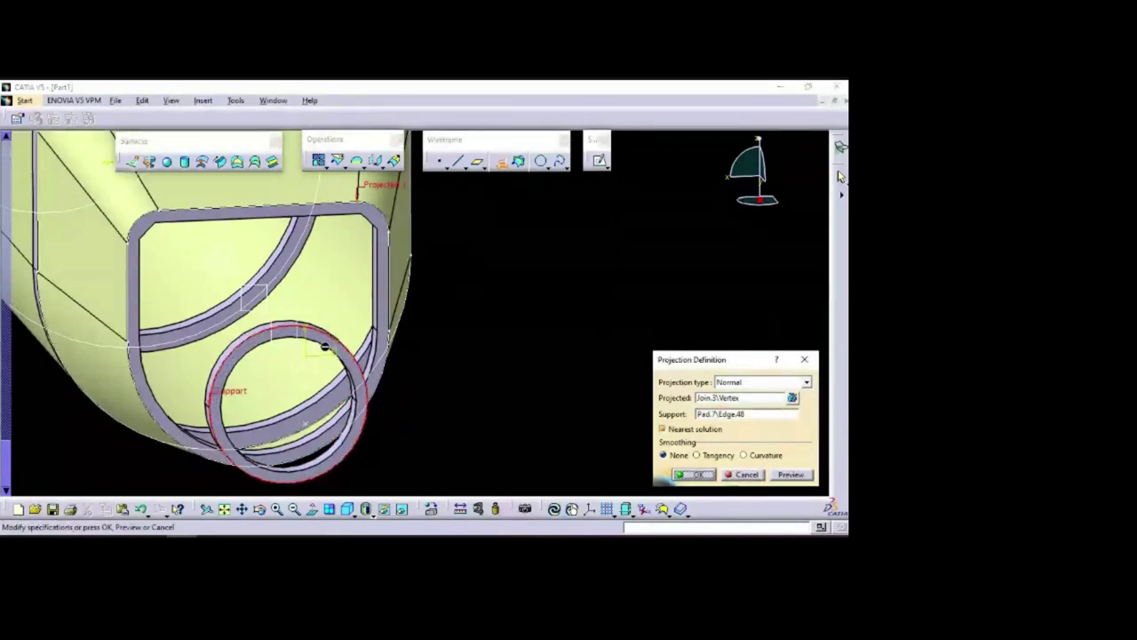
pyautogui.click(695, 475)
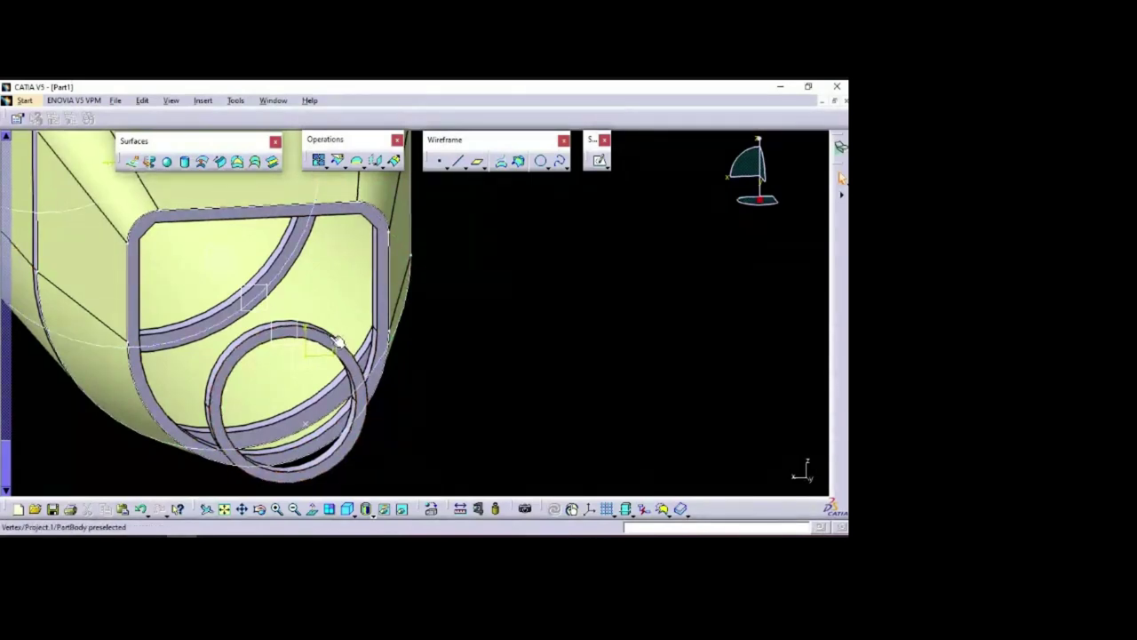
# Set up a multi-sections surface from Join.3 to the circular ring's outer edge and preview it
pyautogui.moveTo(507, 388); pyautogui.dragTo(534, 382, button='middle')
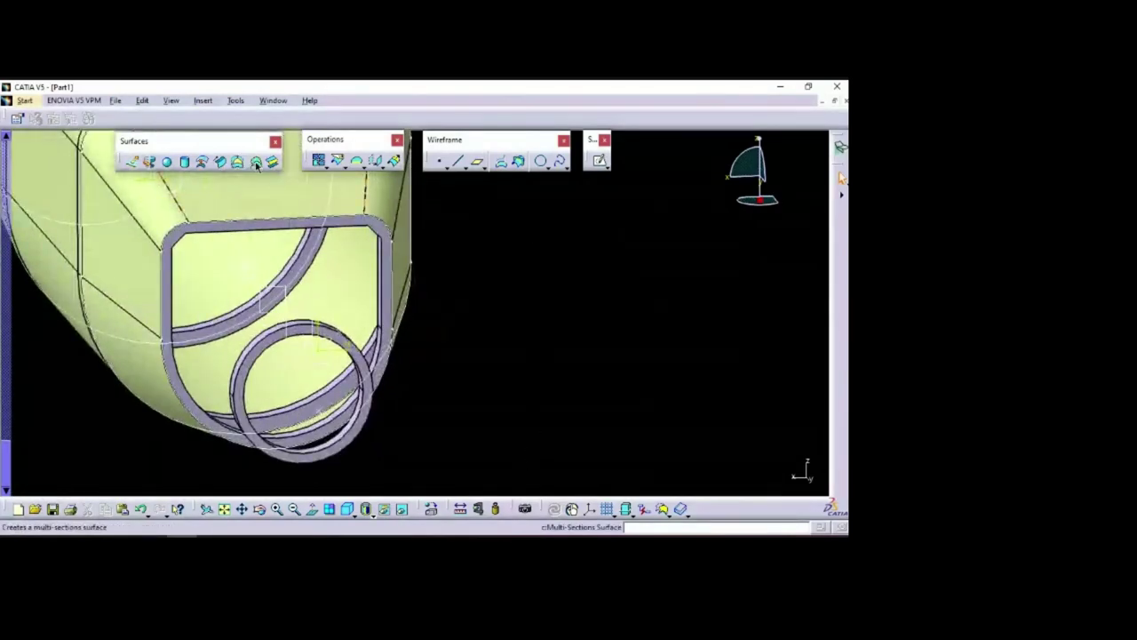
pyautogui.click(255, 162)
pyautogui.click(389, 224)
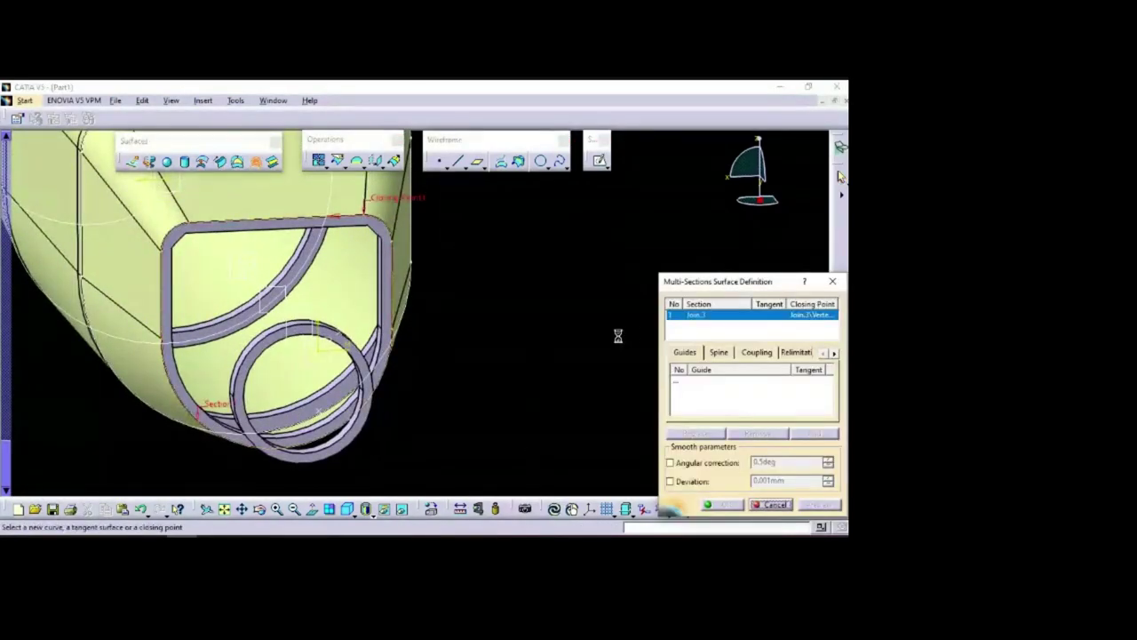
pyautogui.click(274, 341)
pyautogui.click(818, 505)
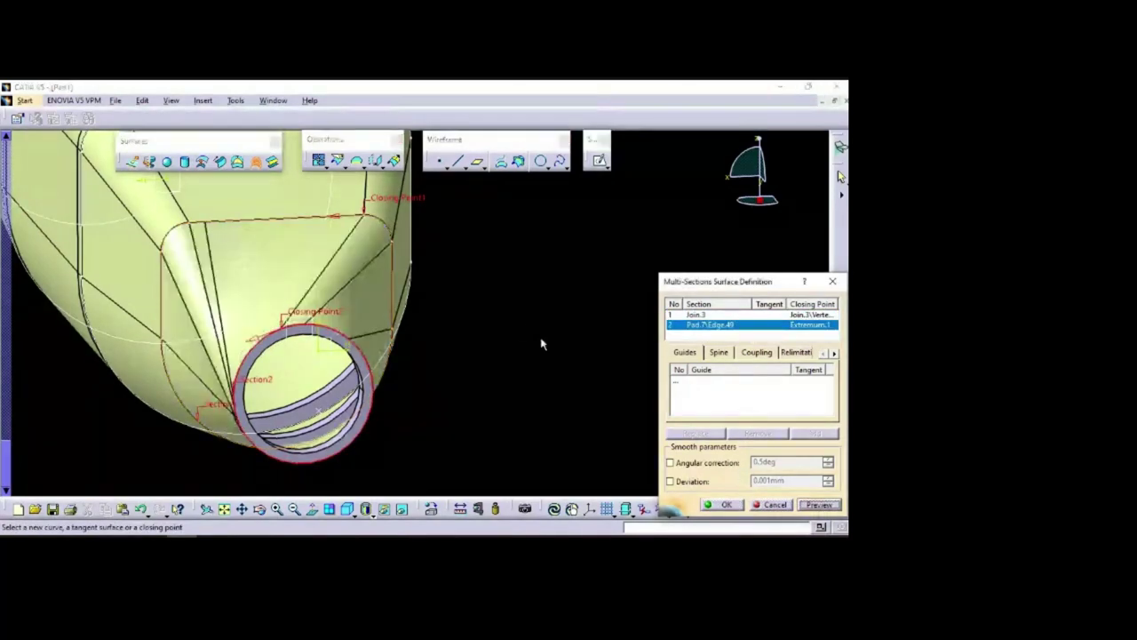
# Replace the closing point of the circular ring section with the projected point and preview the multi-sections surface
pyautogui.moveTo(514, 262); pyautogui.dragTo(424, 267, button='middle')
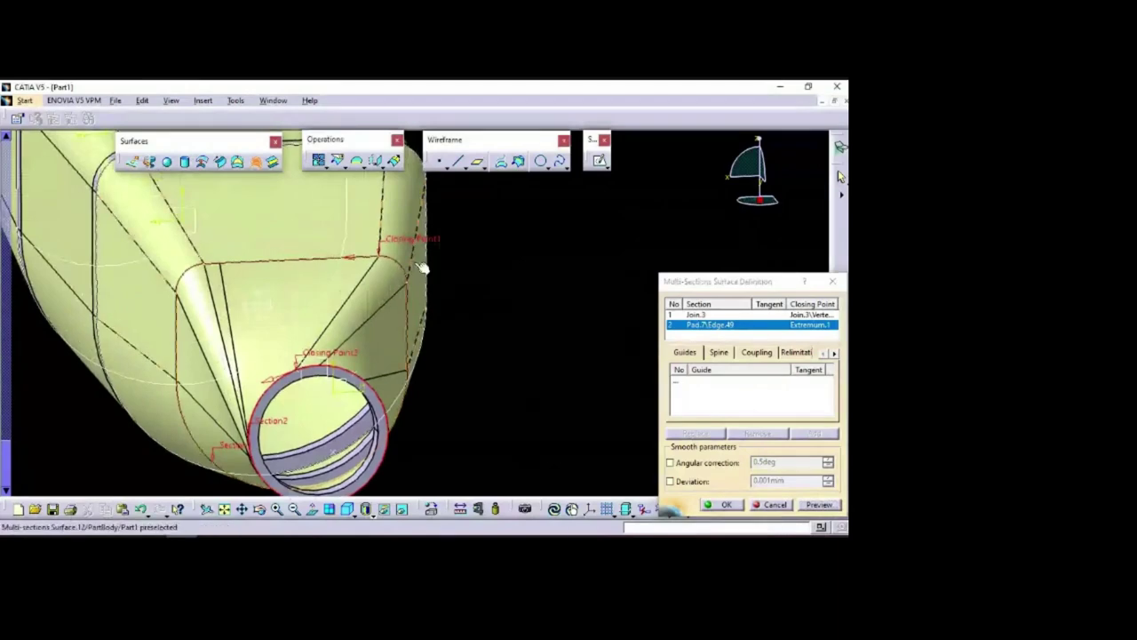
pyautogui.rightClick(344, 358)
pyautogui.click(391, 439)
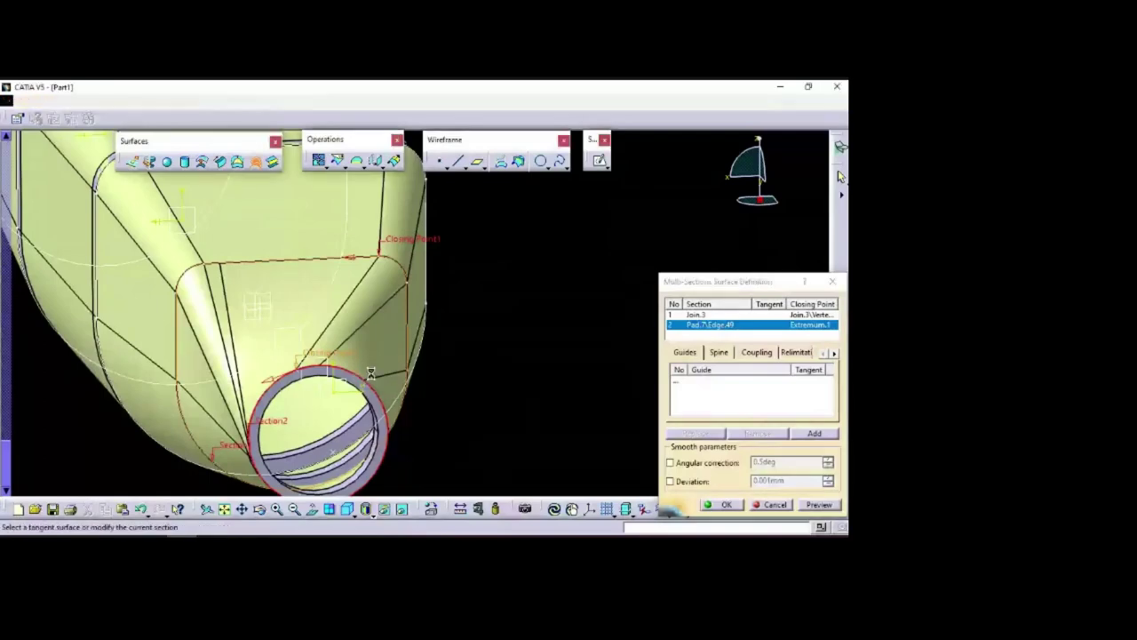
pyautogui.click(363, 376)
pyautogui.click(819, 505)
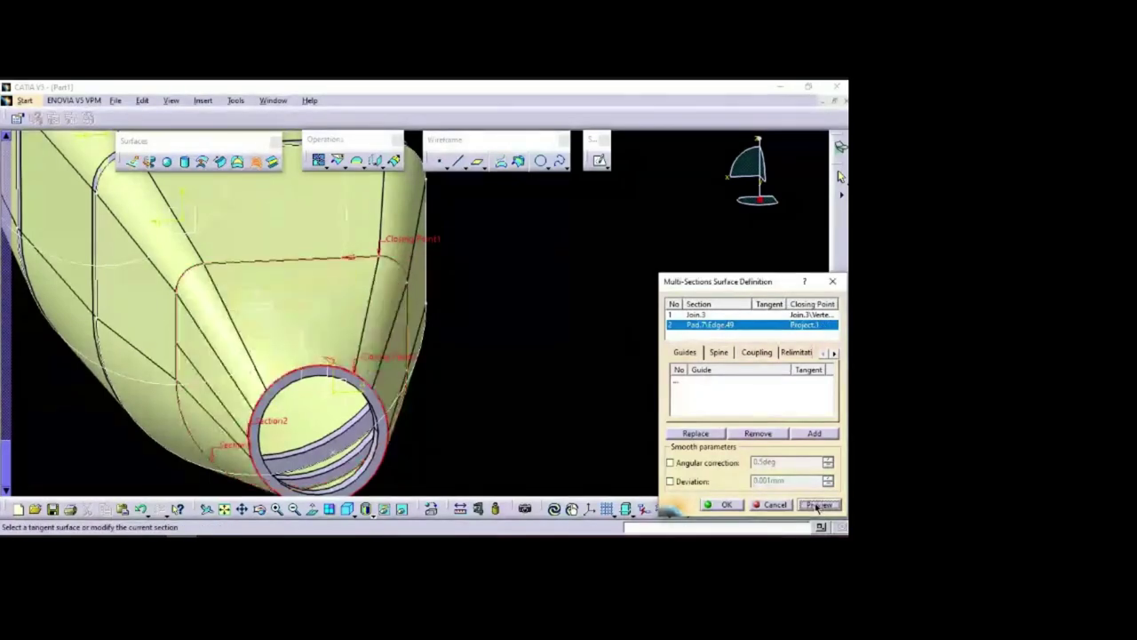
# Complete the multi-sections surface between Join.3 and the circular ring's outer edge and inspect the skinned bay
pyautogui.click(722, 505)
pyautogui.moveTo(543, 396); pyautogui.dragTo(493, 253, button='middle')
pyautogui.moveTo(688, 258); pyautogui.dragTo(551, 293, button='middle')
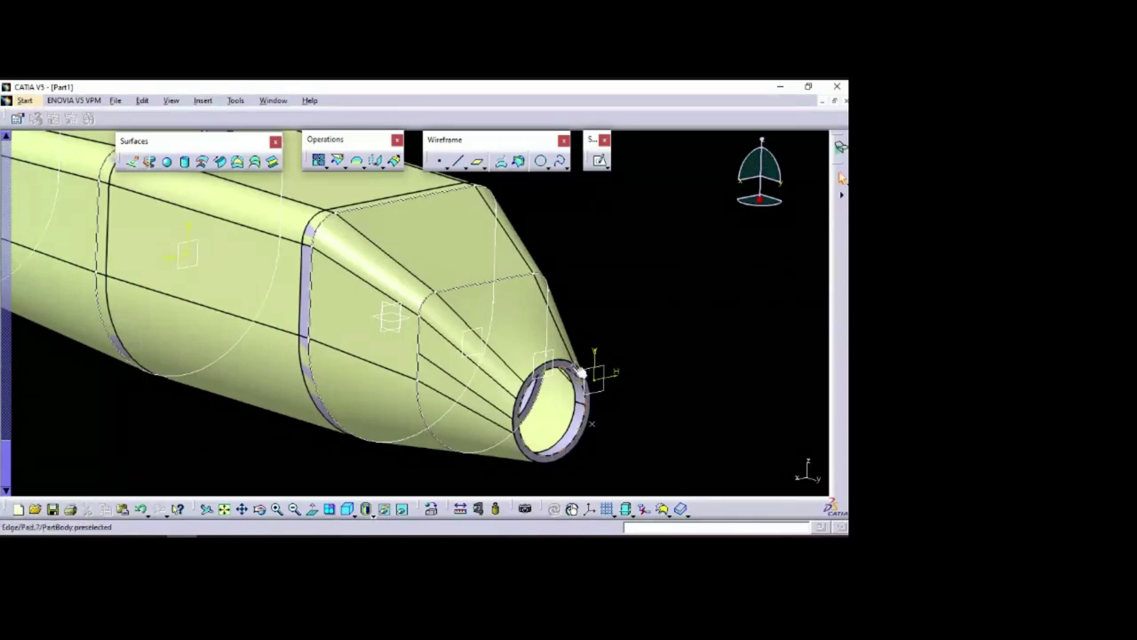
pyautogui.keyDown('ctrl'); pyautogui.moveTo(691, 363); pyautogui.dragTo(577, 299, button='middle'); pyautogui.keyUp('ctrl')
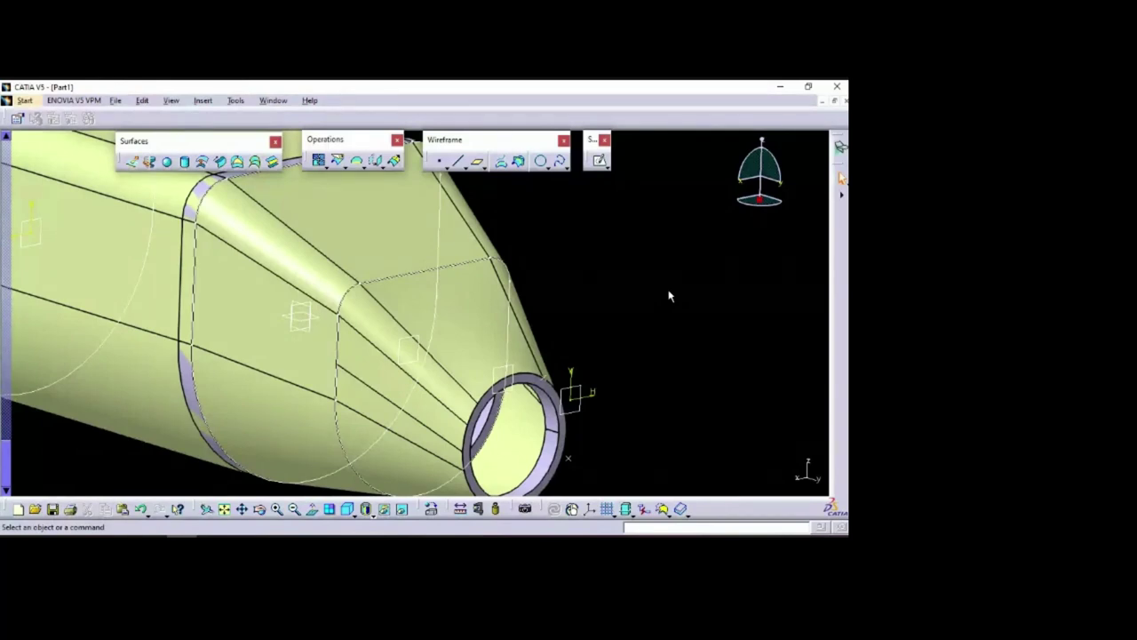
pyautogui.moveTo(682, 344); pyautogui.dragTo(737, 299, button='middle')
pyautogui.moveTo(767, 246); pyautogui.dragTo(663, 314, button='middle')
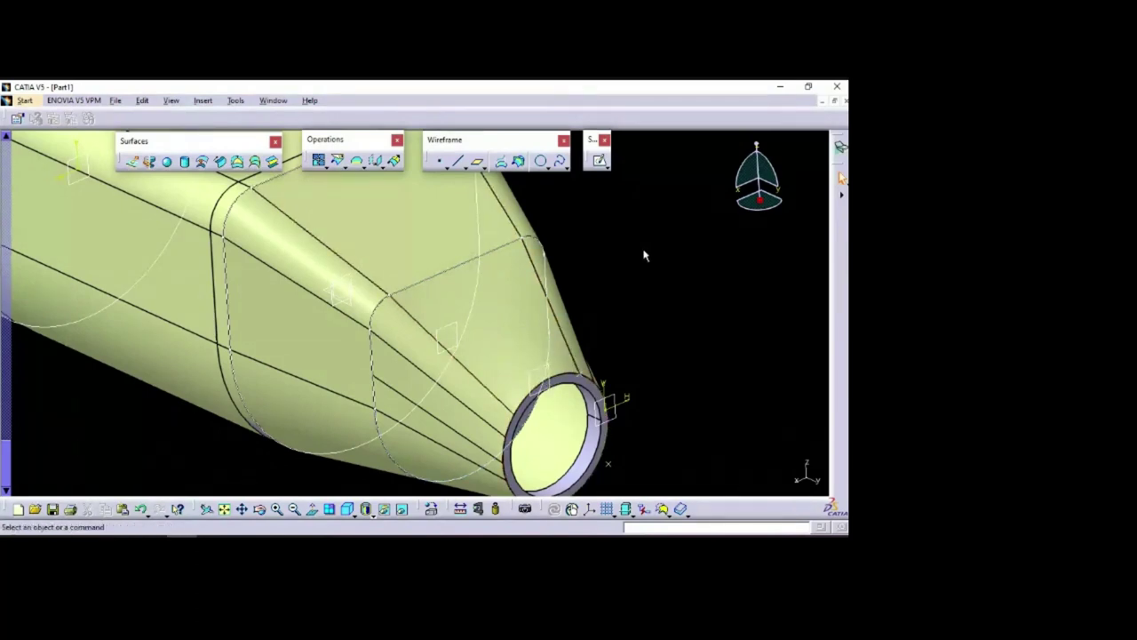
pyautogui.moveTo(661, 275); pyautogui.dragTo(633, 285, button='middle')
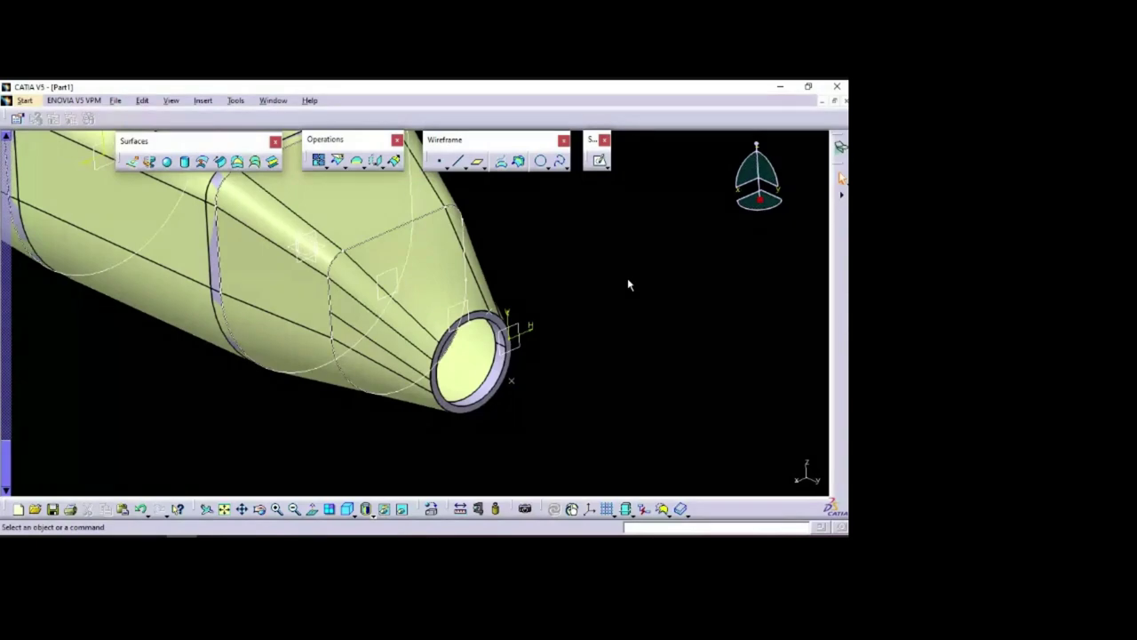
# Fill the circular nose opening from the multi-sections surface's end edge, using the Sketch.8 point as the passing point
pyautogui.moveTo(359, 450); pyautogui.dragTo(472, 424, button='middle')
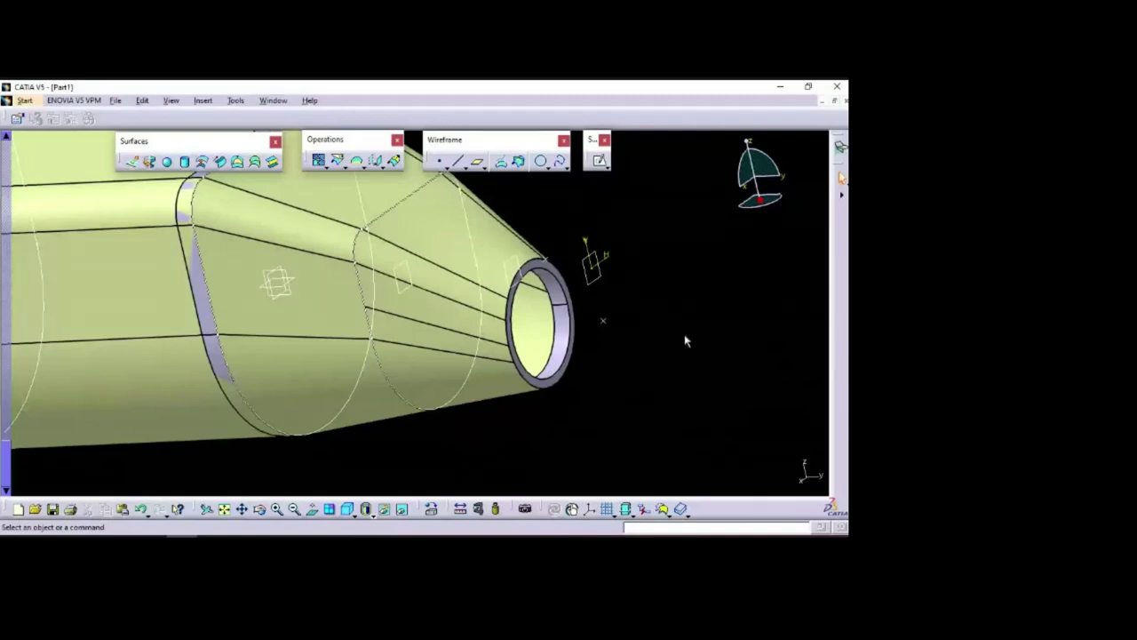
pyautogui.click(238, 163)
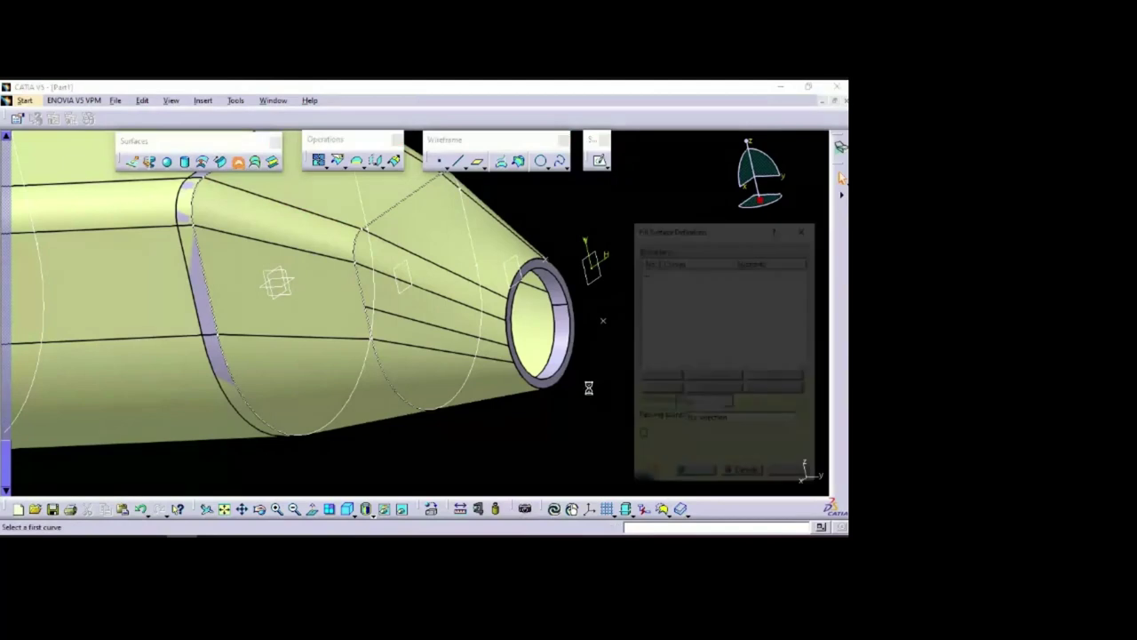
pyautogui.click(579, 296)
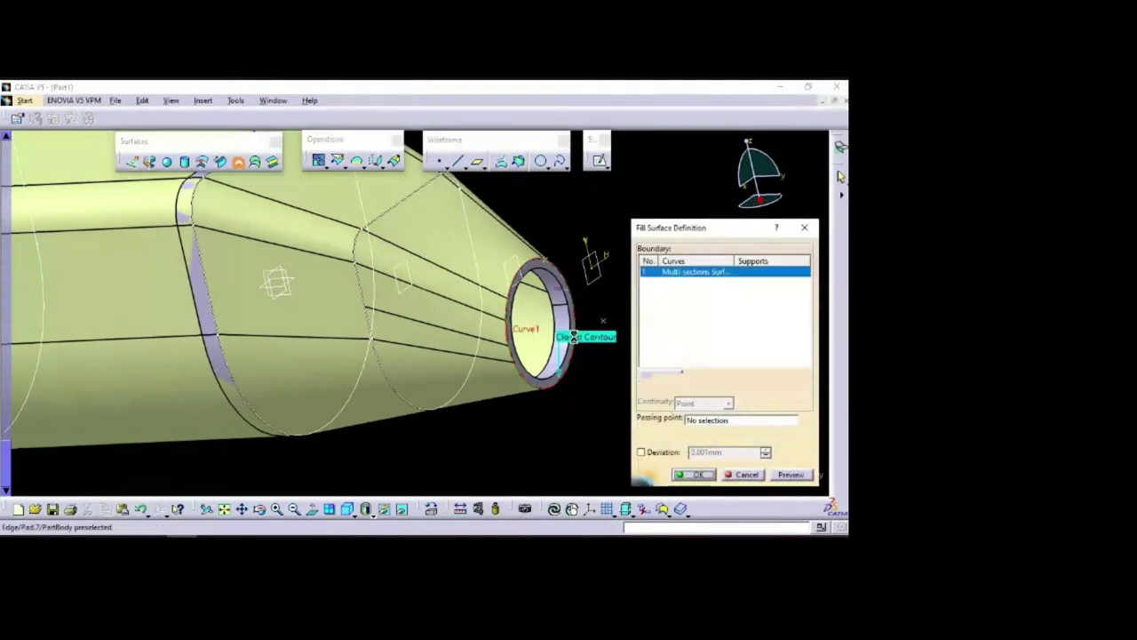
pyautogui.click(790, 475)
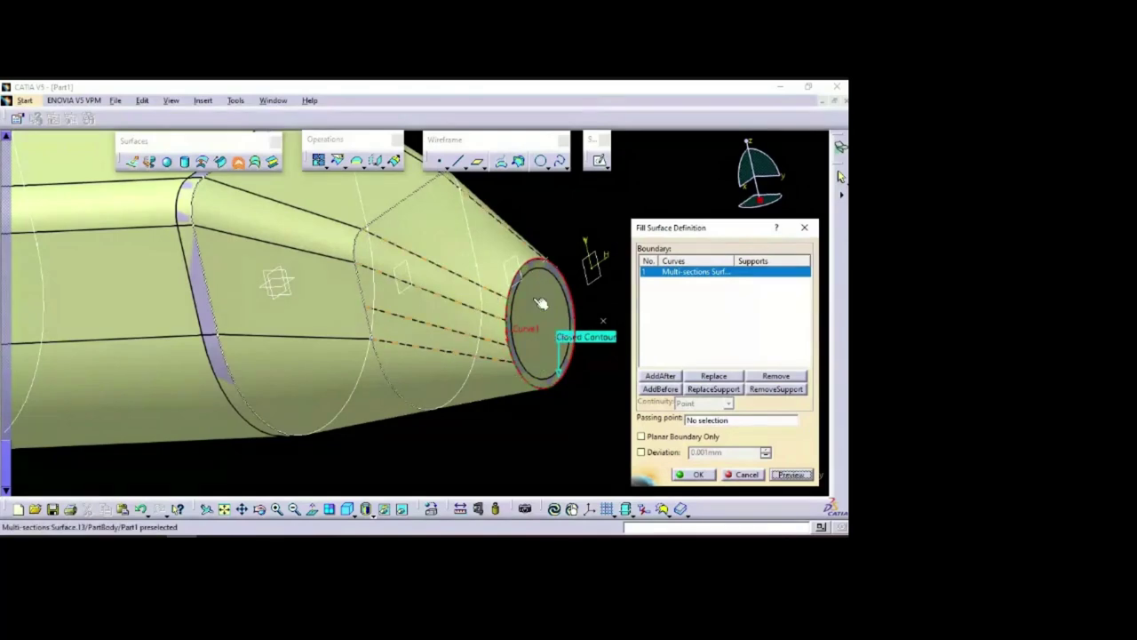
pyautogui.moveTo(583, 440); pyautogui.dragTo(503, 462, button='middle')
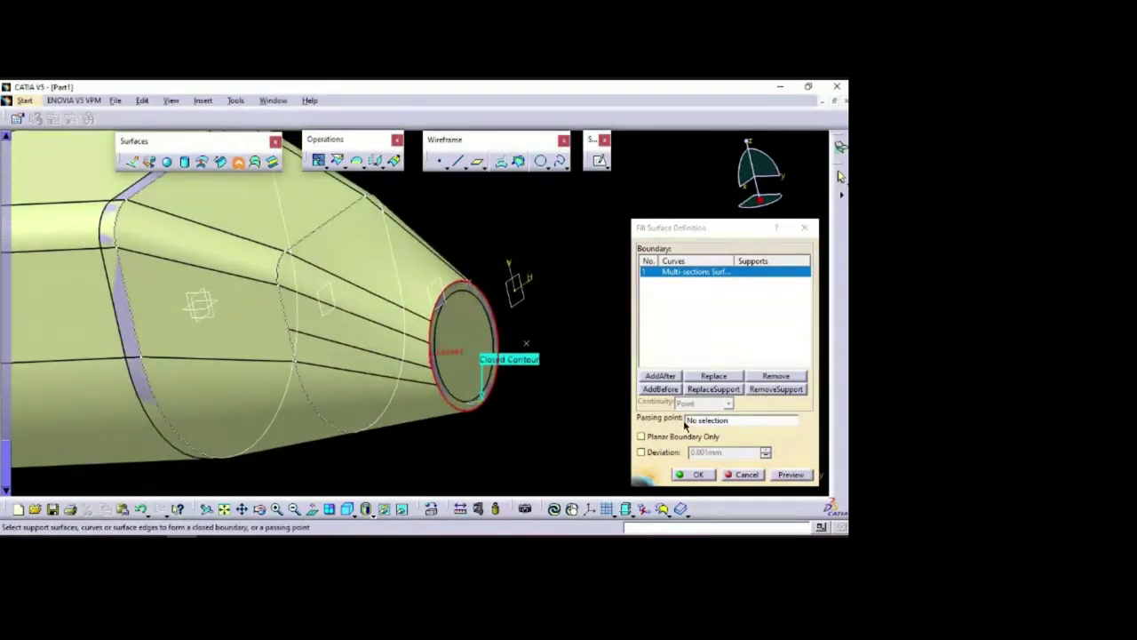
pyautogui.click(711, 422)
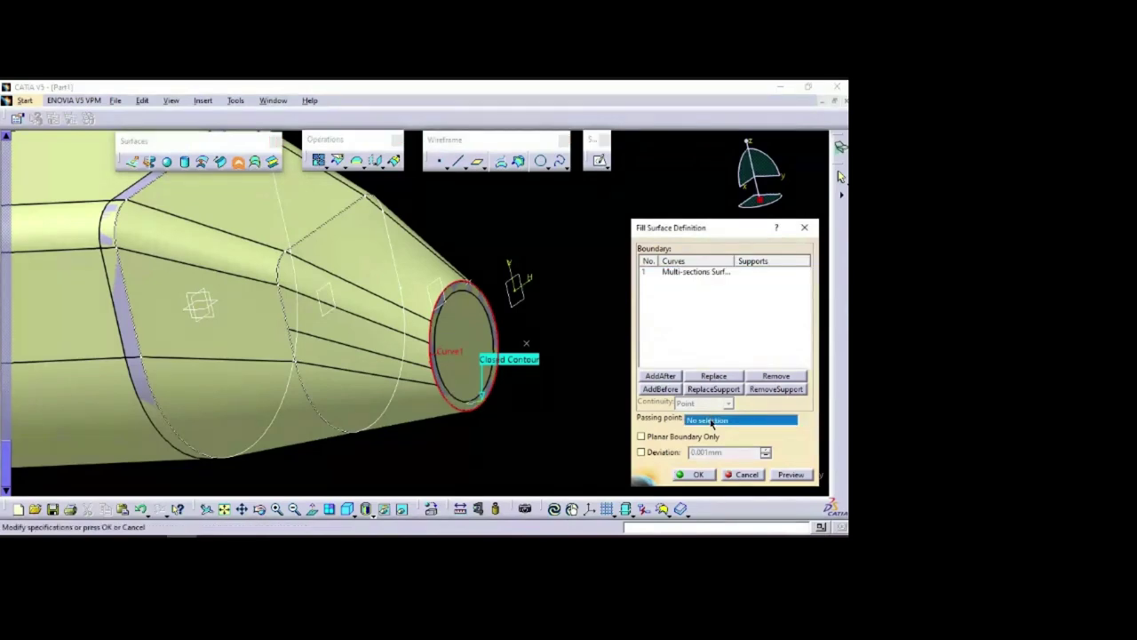
pyautogui.click(528, 345)
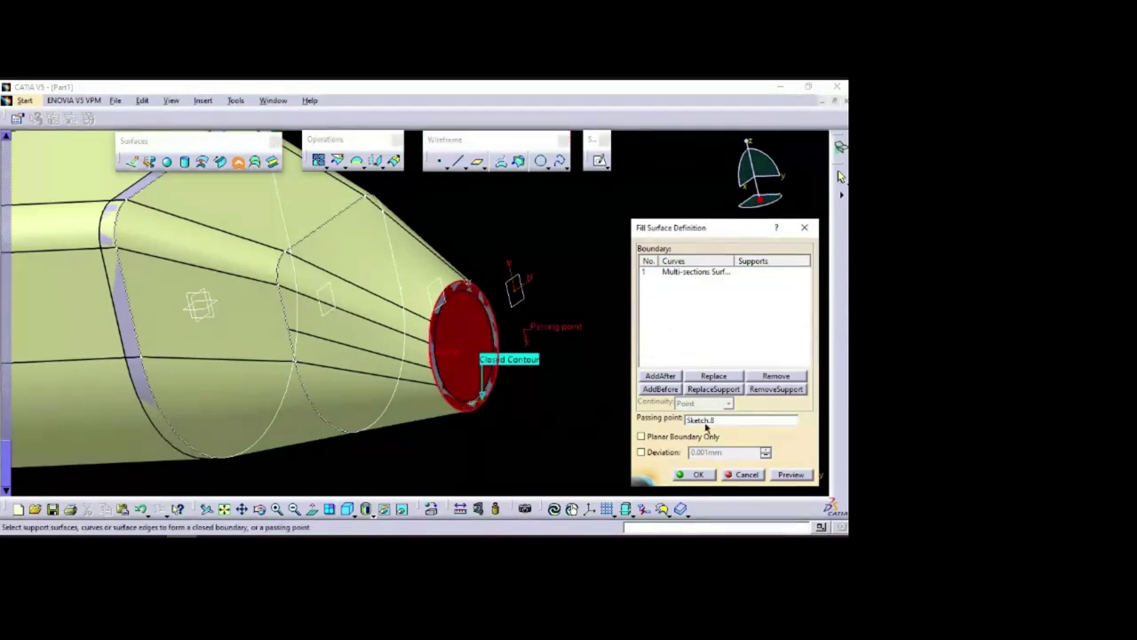
pyautogui.click(809, 476)
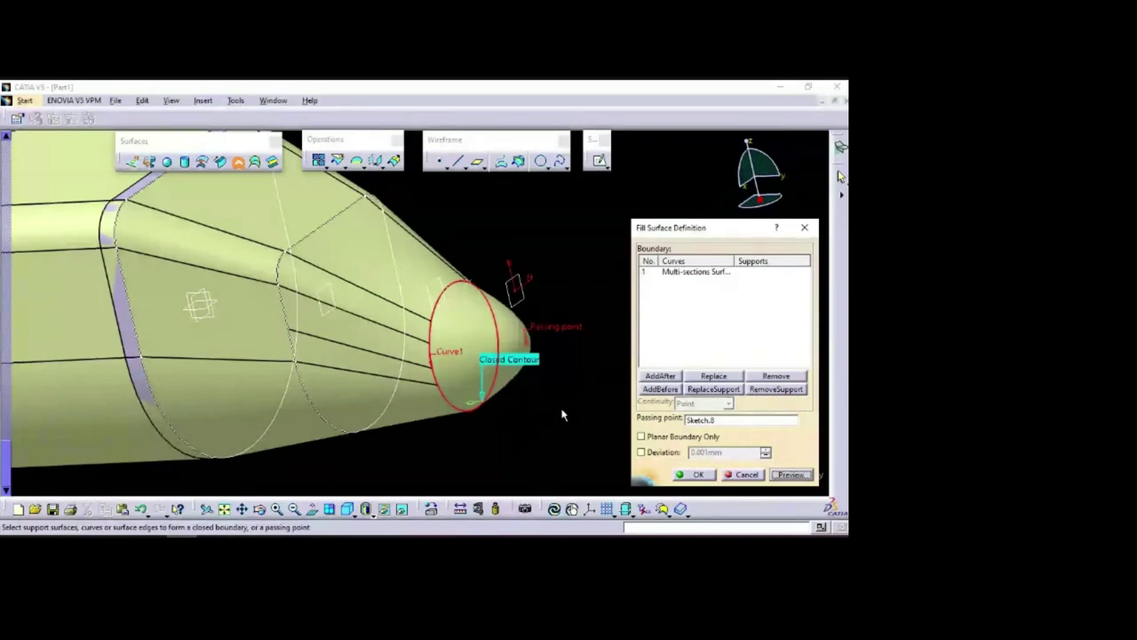
pyautogui.click(697, 475)
# Try a larger offset from Plane.6 for the plane carrying the nose tip point
pyautogui.moveTo(625, 275); pyautogui.dragTo(484, 298, button='middle')
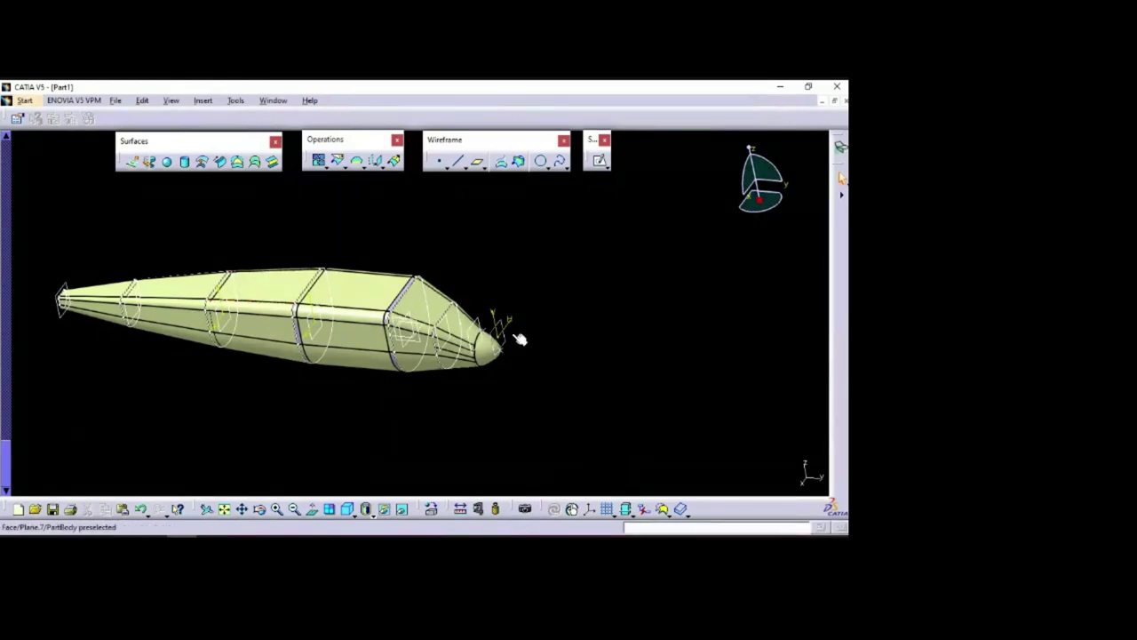
pyautogui.keyDown('ctrl'); pyautogui.moveTo(515, 426); pyautogui.dragTo(566, 264, button='middle'); pyautogui.keyUp('ctrl')
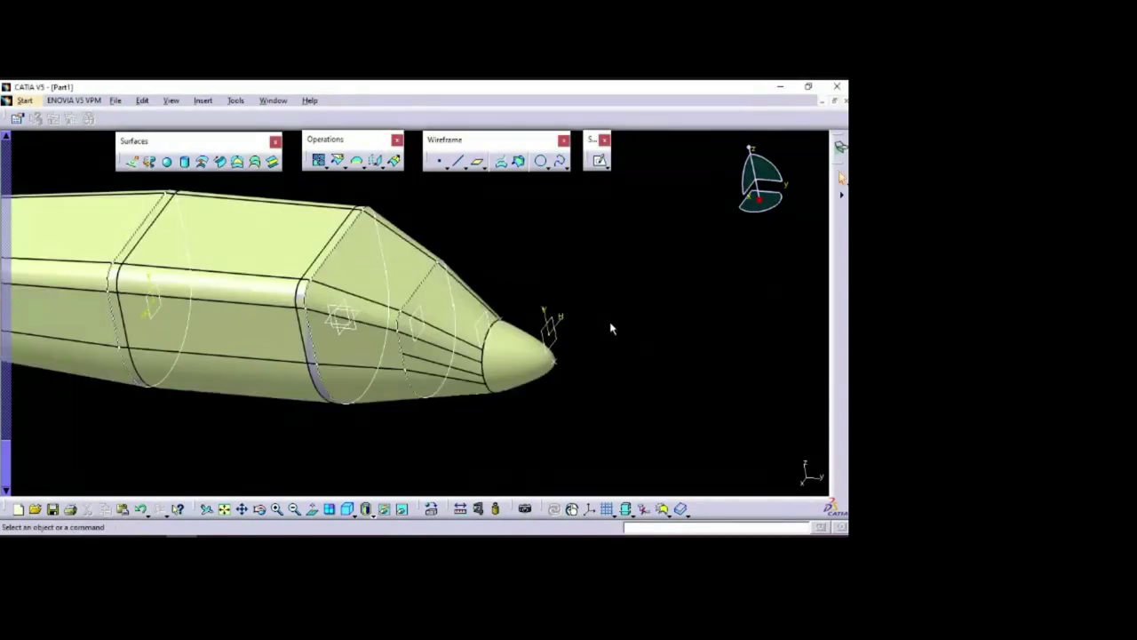
pyautogui.doubleClick(561, 336)
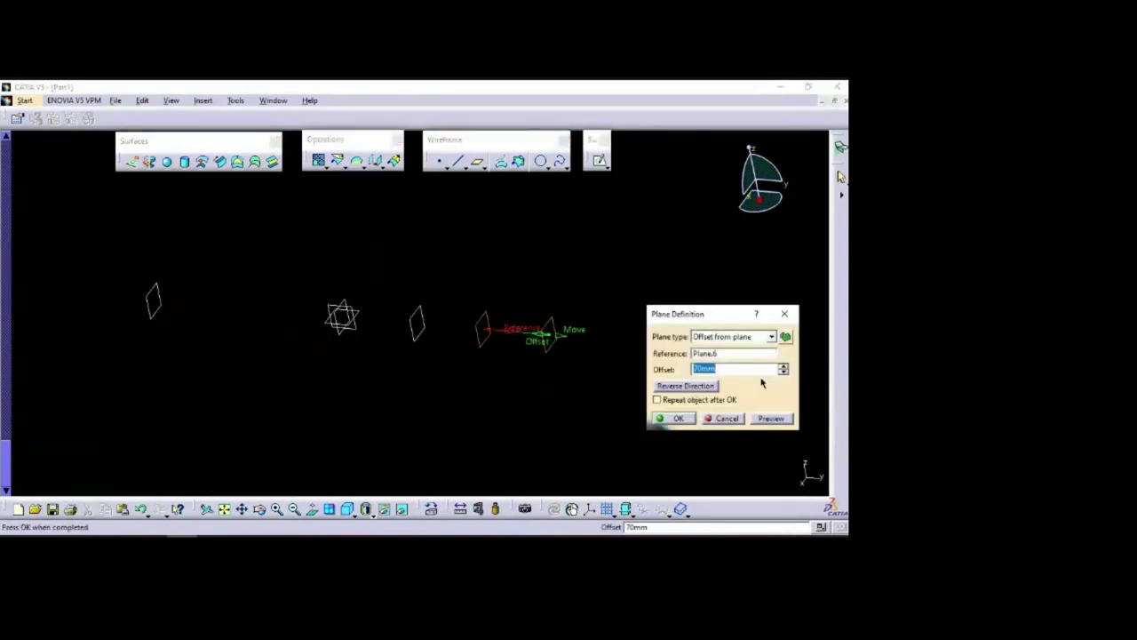
pyautogui.press('Return')
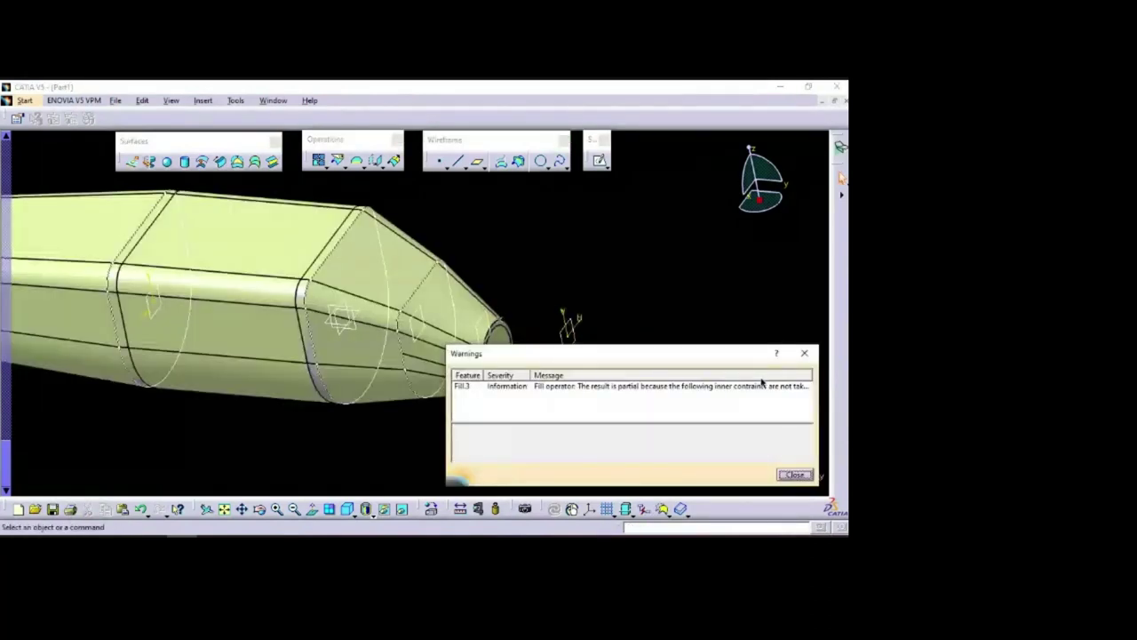
pyautogui.click(804, 353)
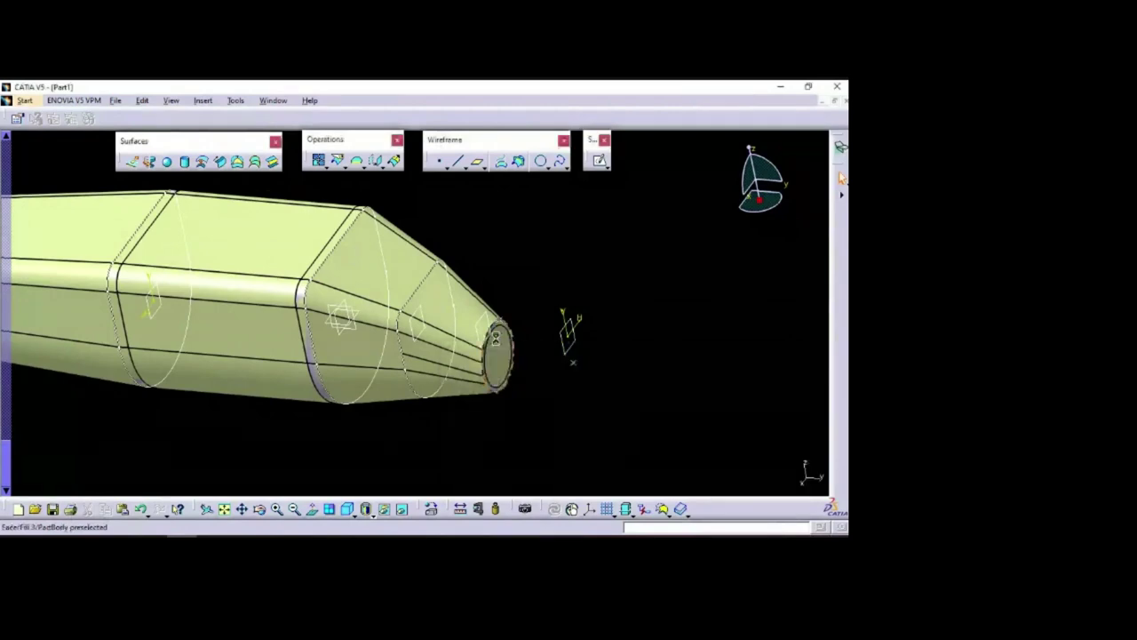
# Set the nose tip plane's offset from Plane.6 to 50 mm and check the nose shape from the side
pyautogui.doubleClick(576, 340)
pyautogui.write('10')
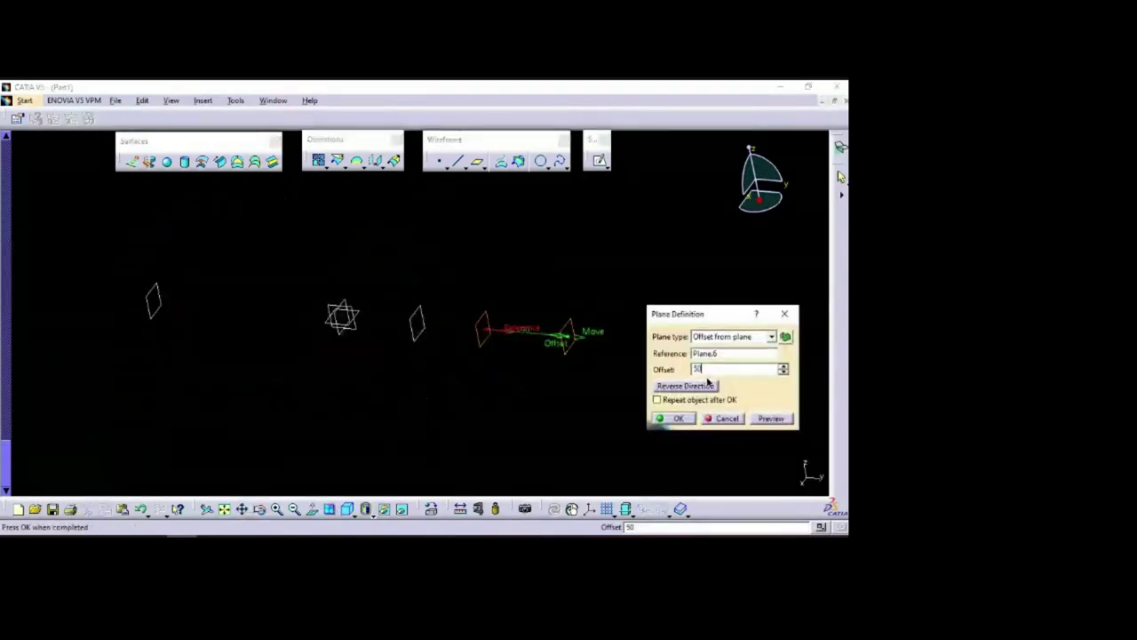
pyautogui.press('Return')
pyautogui.moveTo(393, 445); pyautogui.dragTo(506, 409, button='middle')
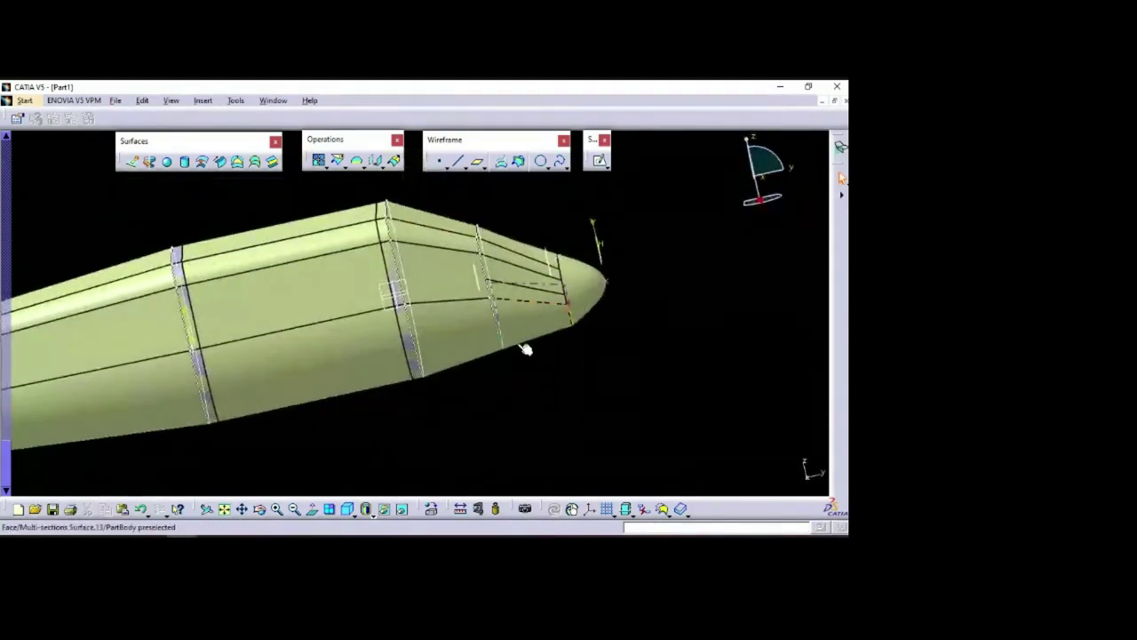